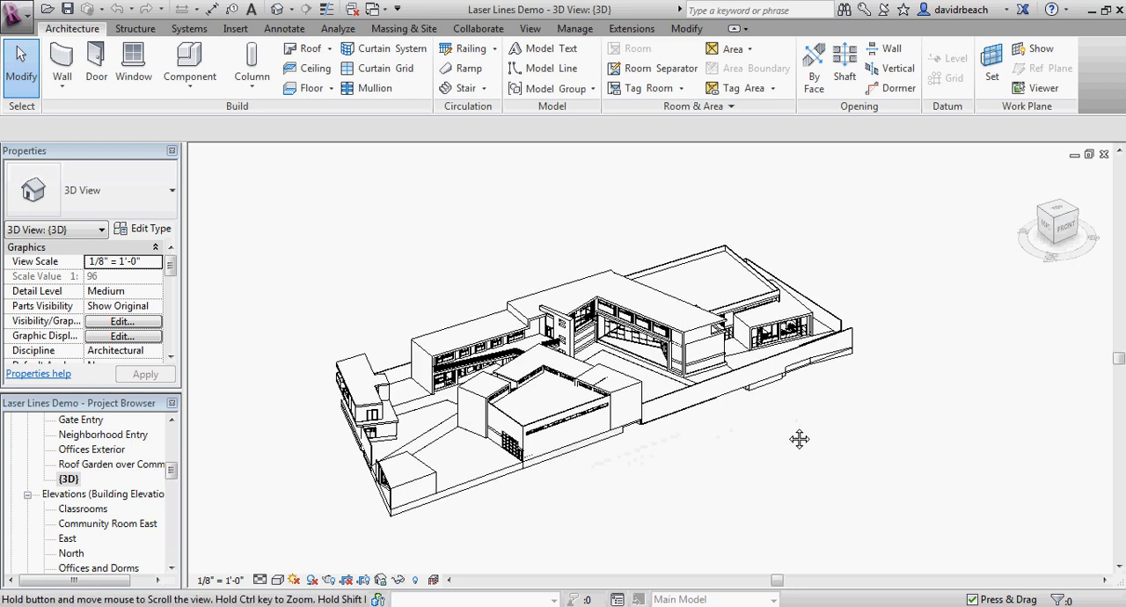
Step: Examine the 3D building model from several sides, including the classroom wing
scroll(778, 428, up, 1)
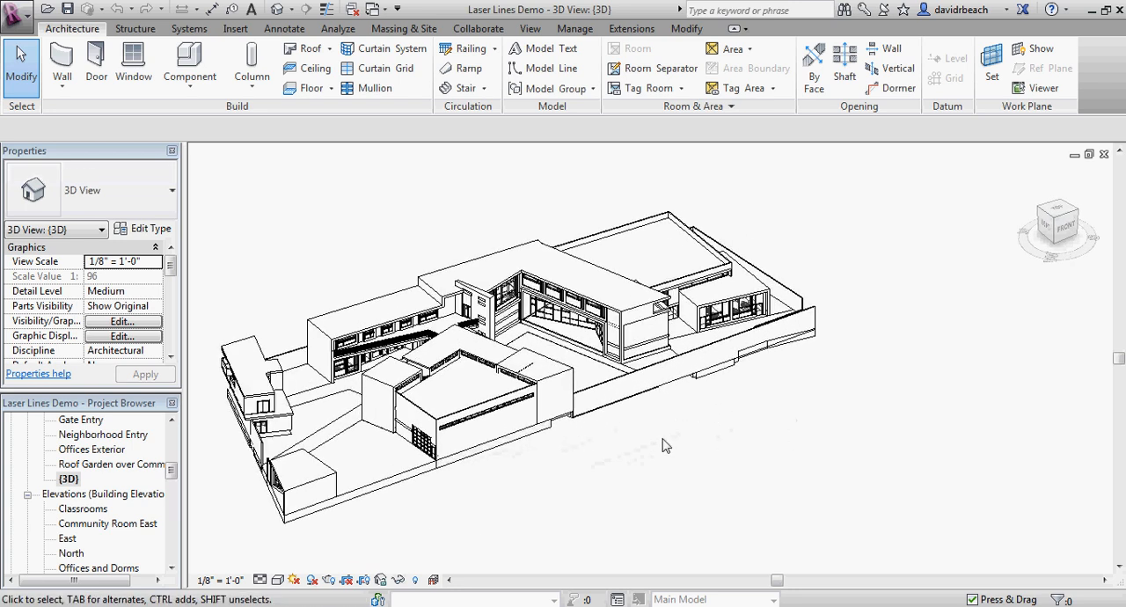
middle_drag(664, 446, 744, 449)
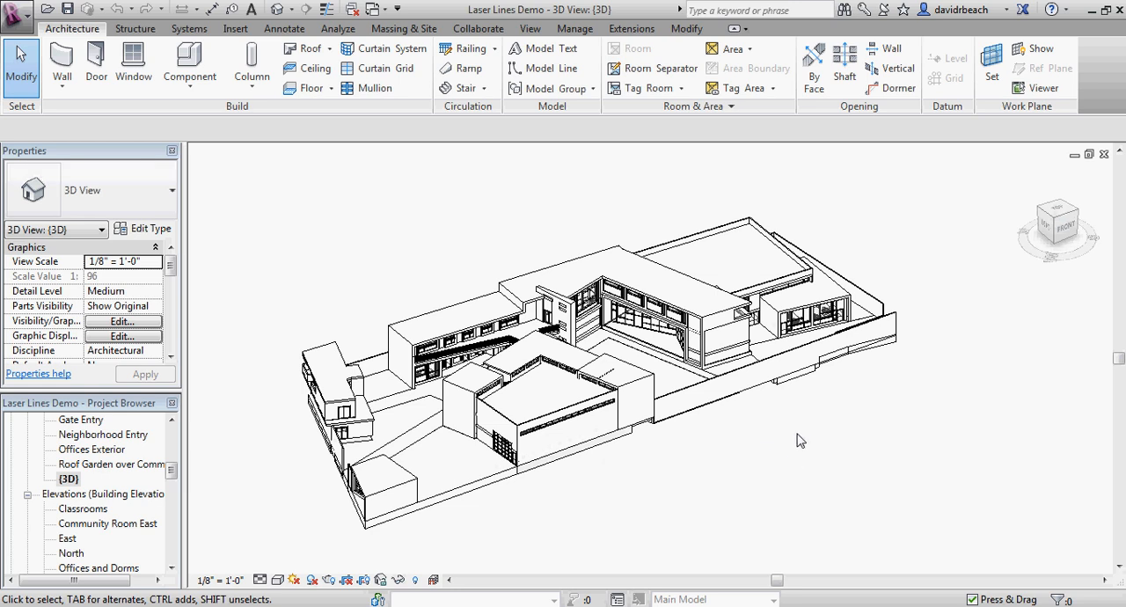
shift+middle_drag(798, 441, 859, 452)
middle_drag(511, 311, 462, 294)
shift+middle_drag(692, 447, 459, 462)
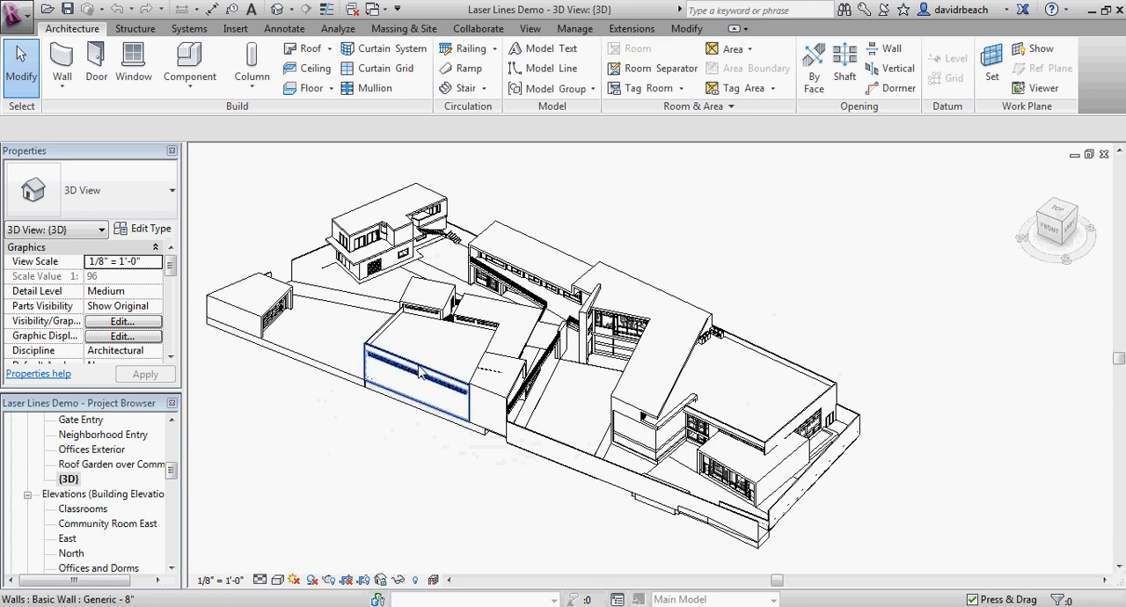
middle_drag(403, 468, 437, 465)
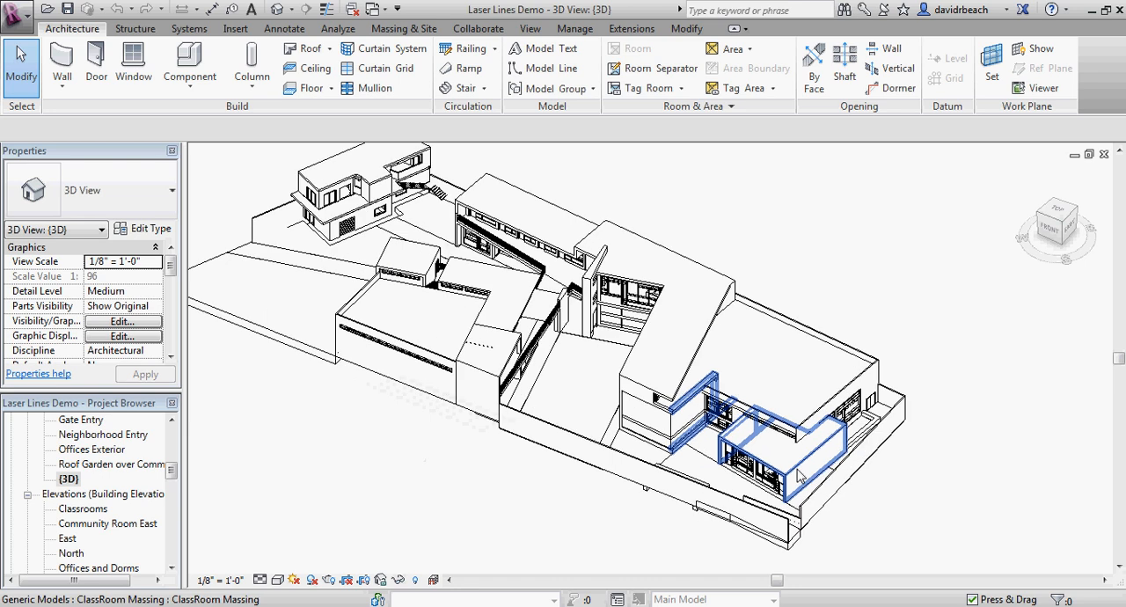
scroll(772, 436, up, 2)
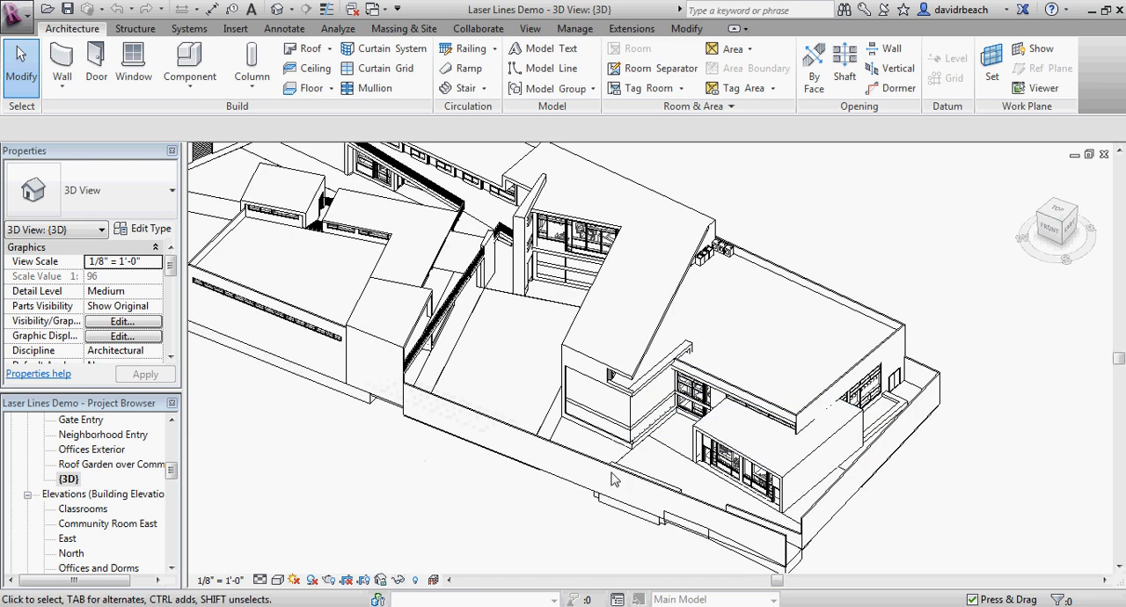
scroll(490, 497, down, 3)
middle_drag(488, 493, 515, 504)
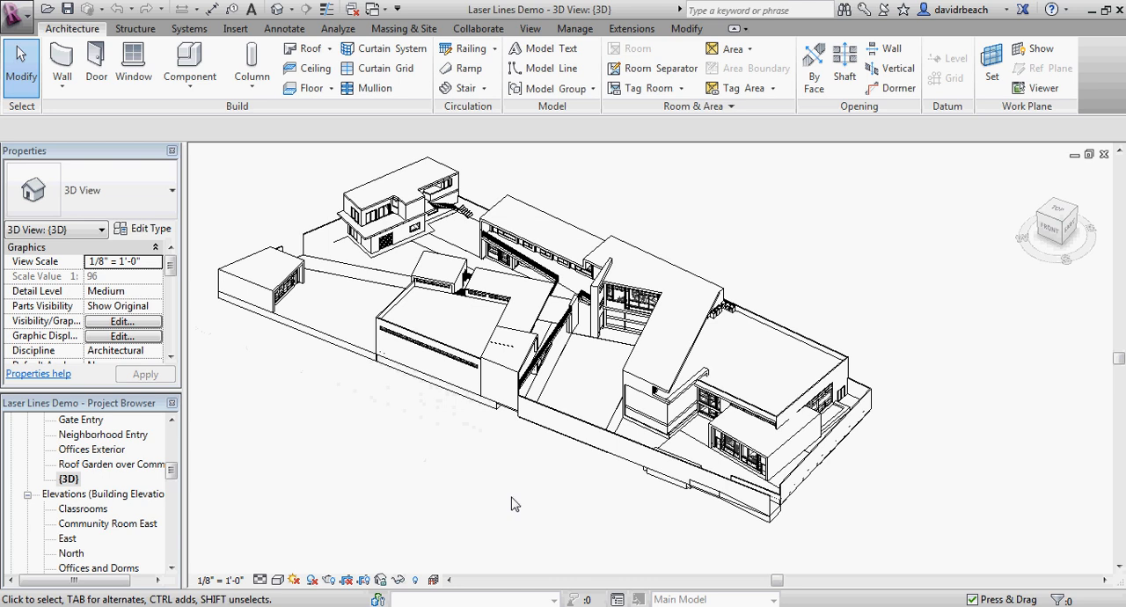
middle_drag(553, 495, 580, 510)
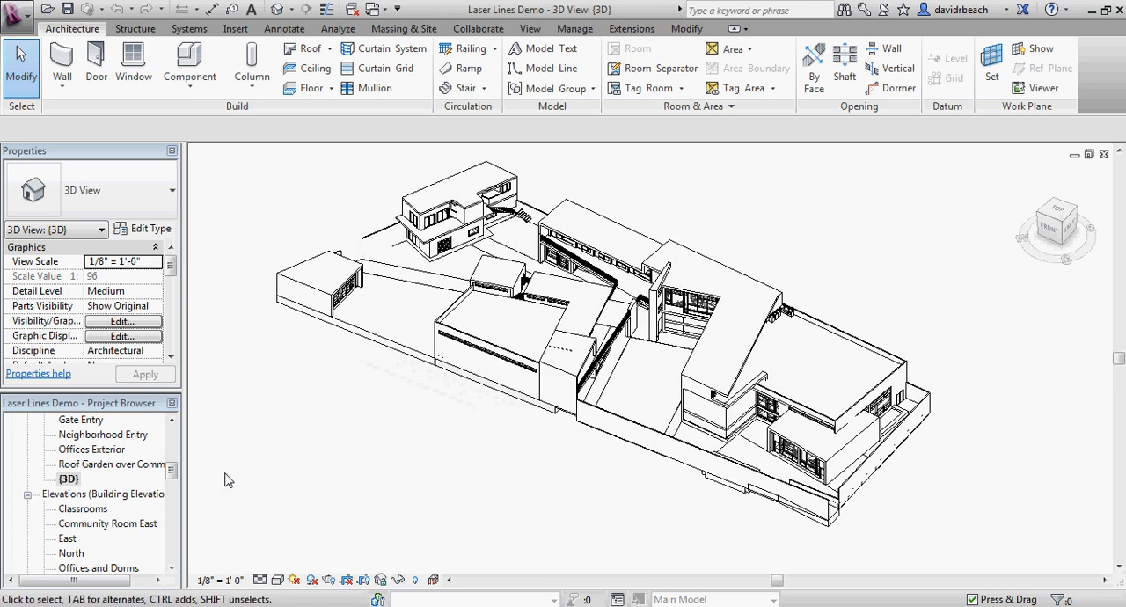
Step: Open the Entry Level floor plan and delete the elevation marker outside the 450 SF and 489 SF classrooms
drag(172, 472, 172, 437)
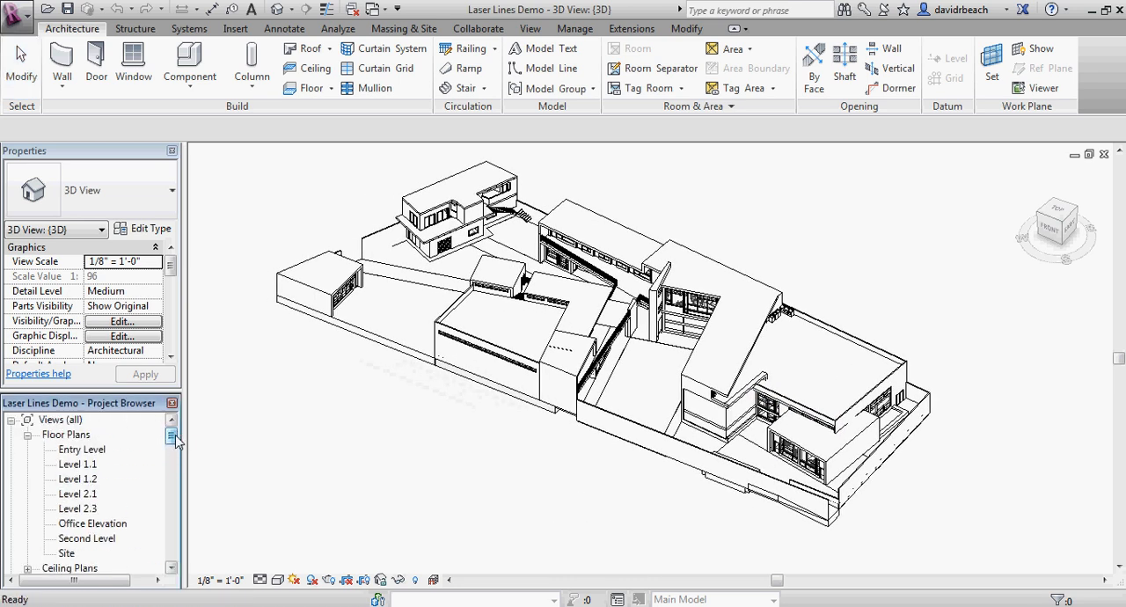
double_click(88, 451)
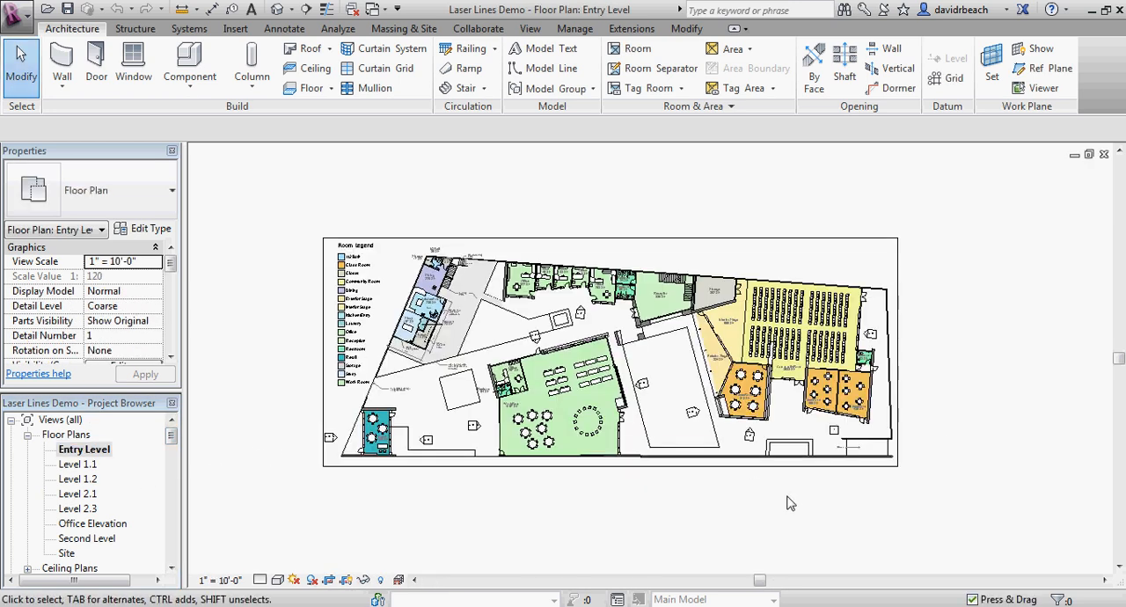
middle_drag(604, 451, 579, 444)
scroll(620, 422, up, 3)
scroll(658, 303, up, 4)
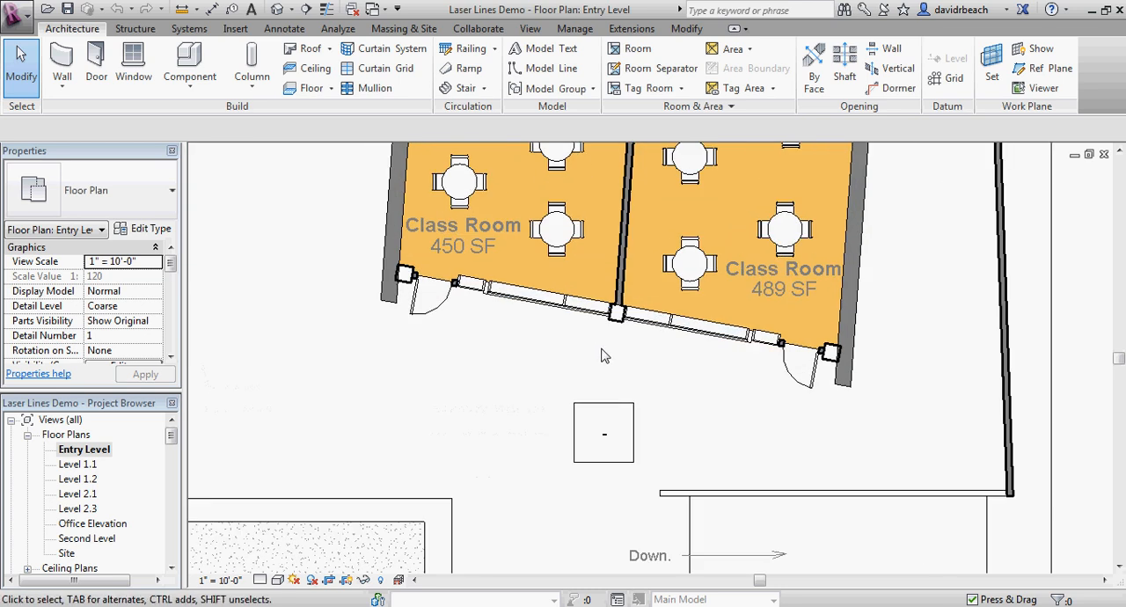
middle_drag(604, 366, 545, 404)
scroll(545, 405, up, 1)
click(543, 466)
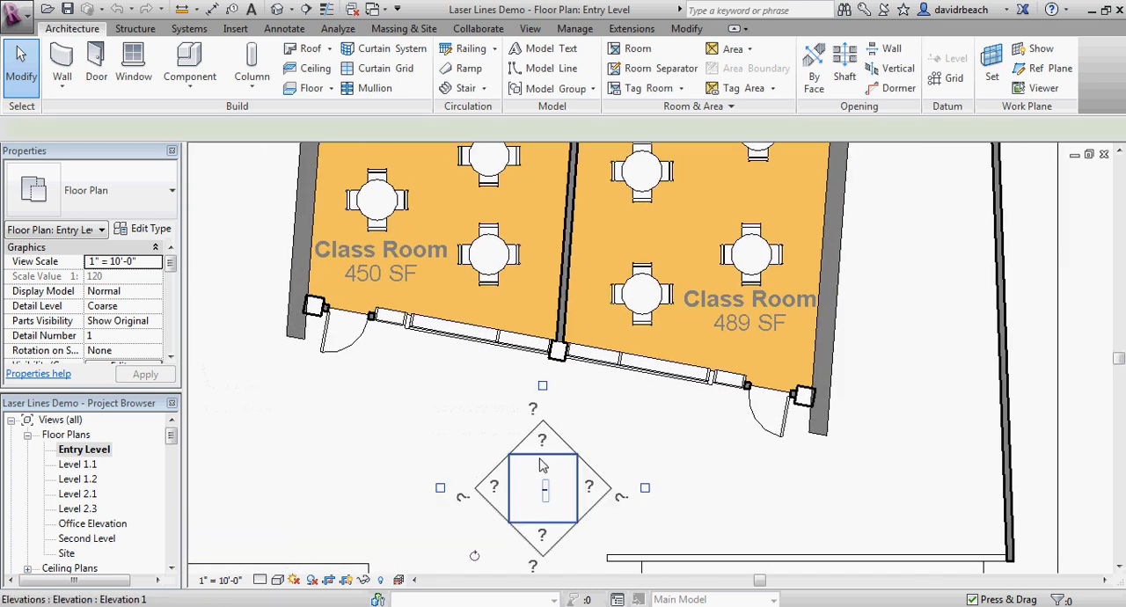
key(Delete)
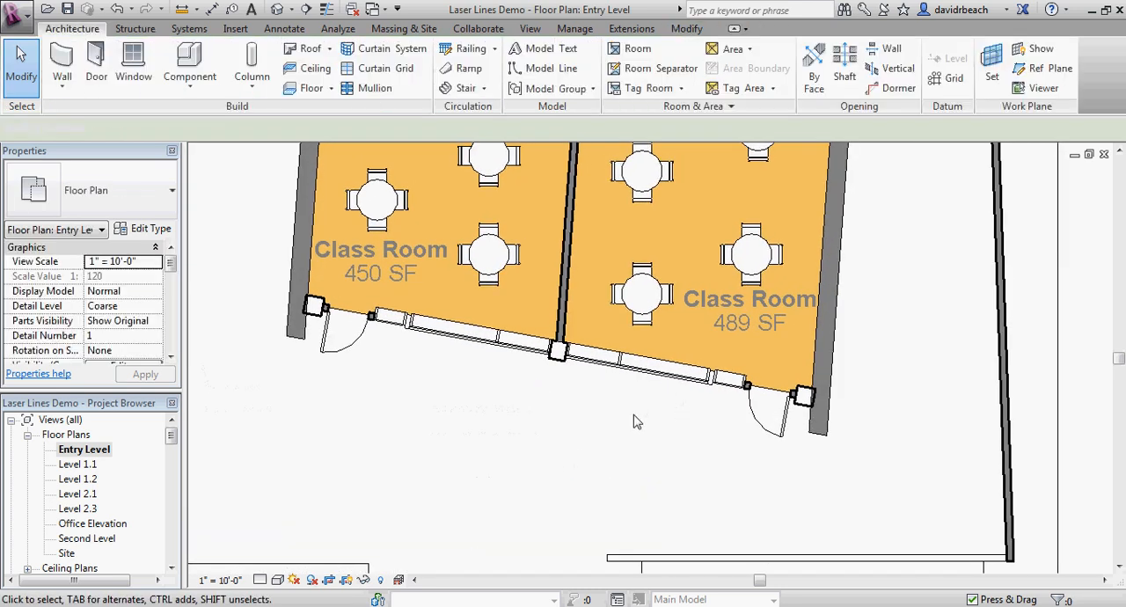
Step: Place a Building Elevation marker outside the two classrooms, facing their angled window wall
middle_drag(637, 422, 666, 419)
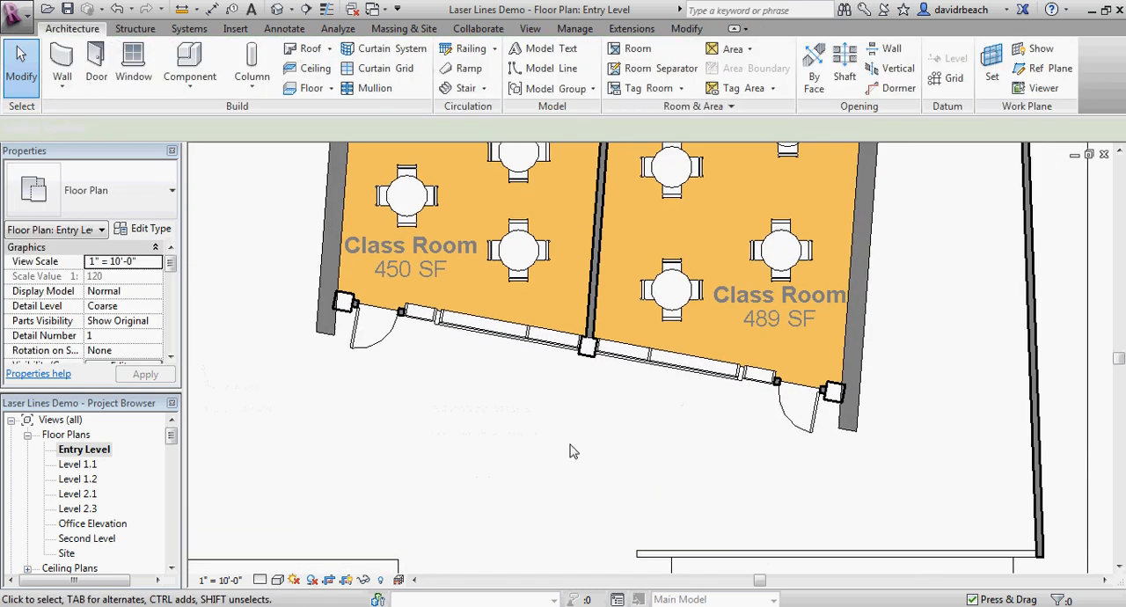
click(531, 30)
click(595, 71)
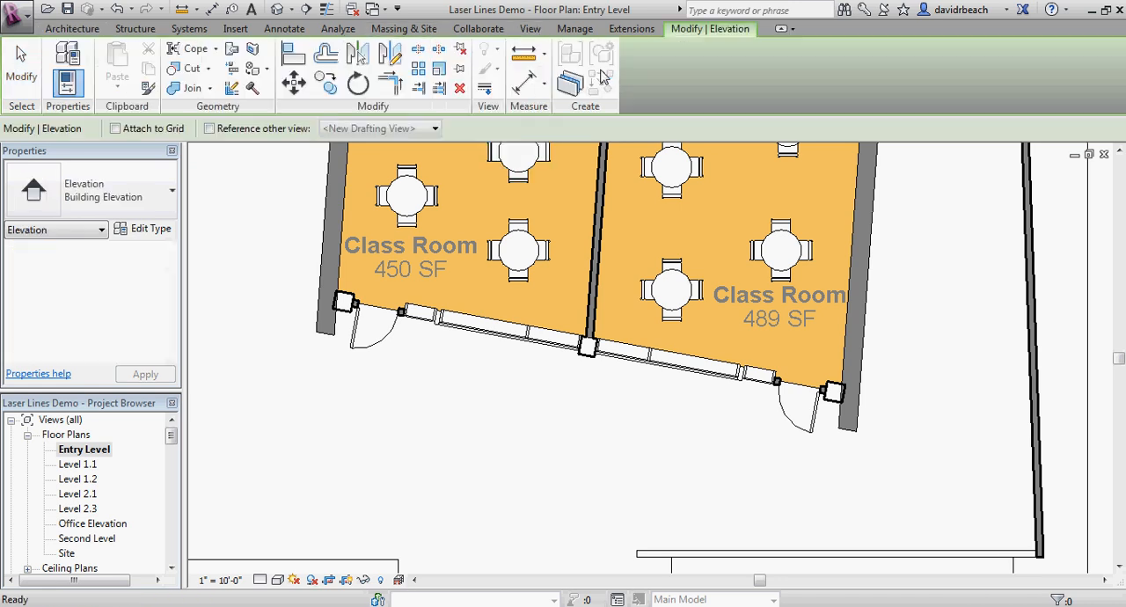
scroll(576, 426, down, 1)
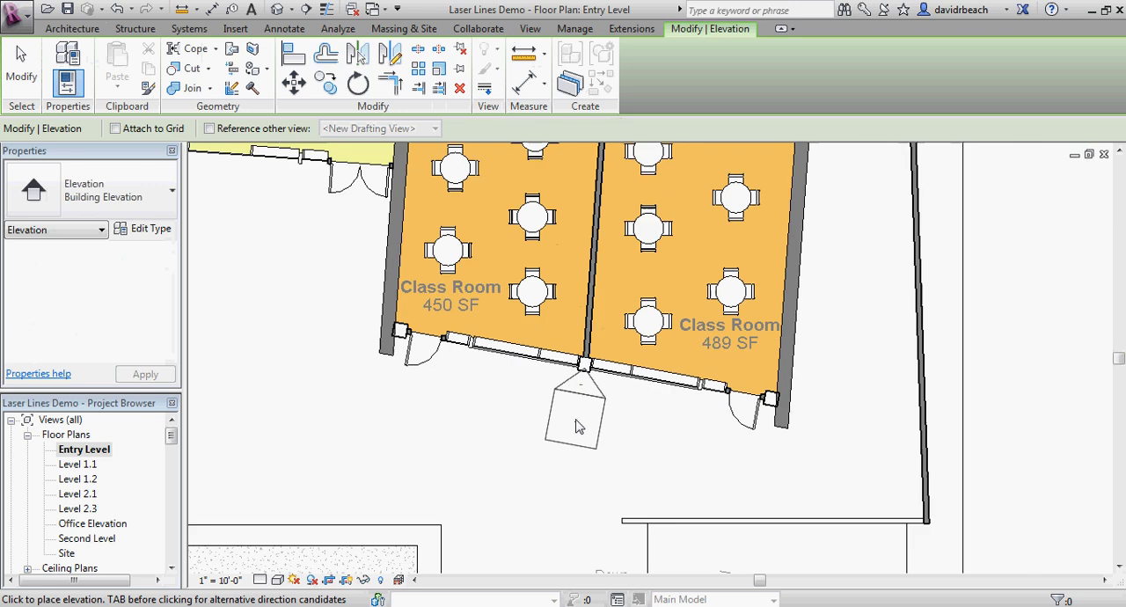
scroll(576, 427, down, 1)
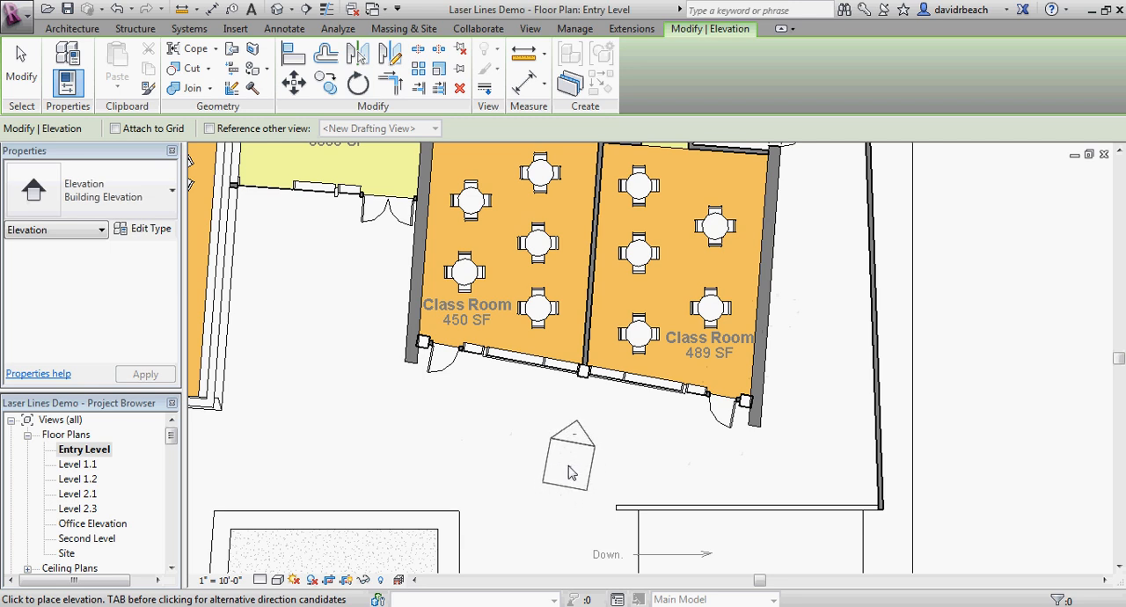
click(567, 475)
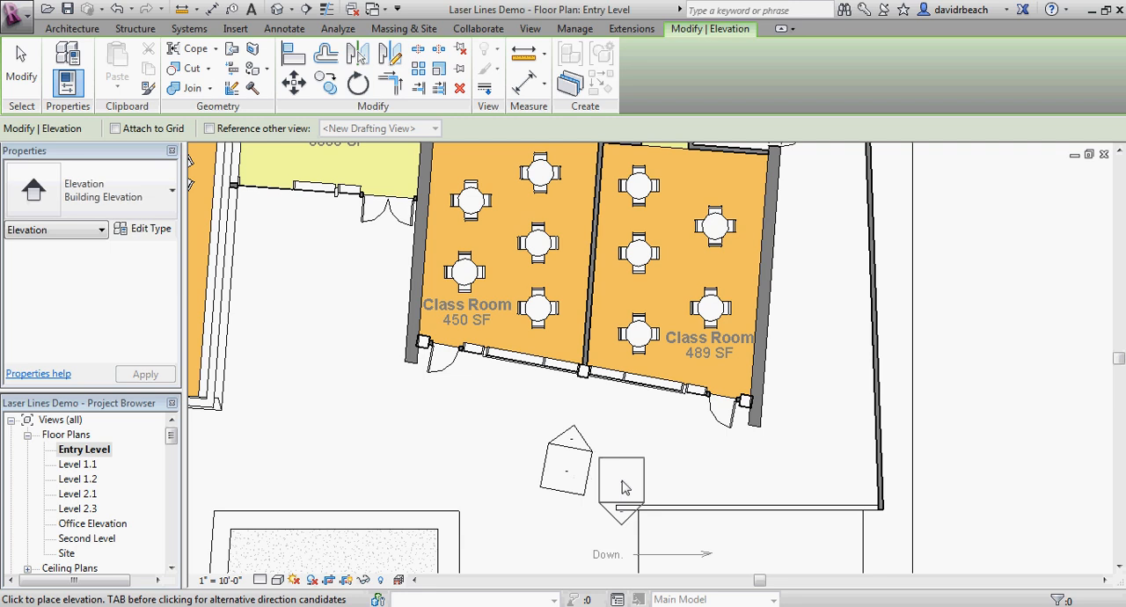
key(Escape)
Step: Shorten the new elevation's extent line so its width spans only the 450 SF and 489 SF classrooms
middle_drag(659, 442, 684, 426)
scroll(617, 442, up, 1)
click(612, 432)
scroll(613, 433, down, 2)
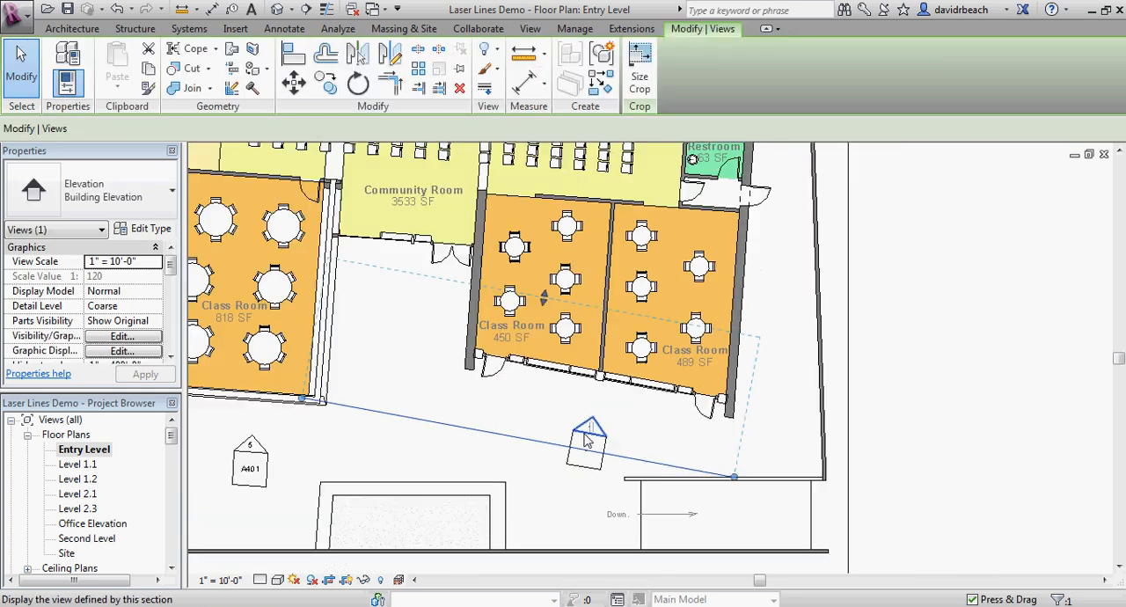
drag(302, 401, 372, 409)
drag(440, 431, 440, 425)
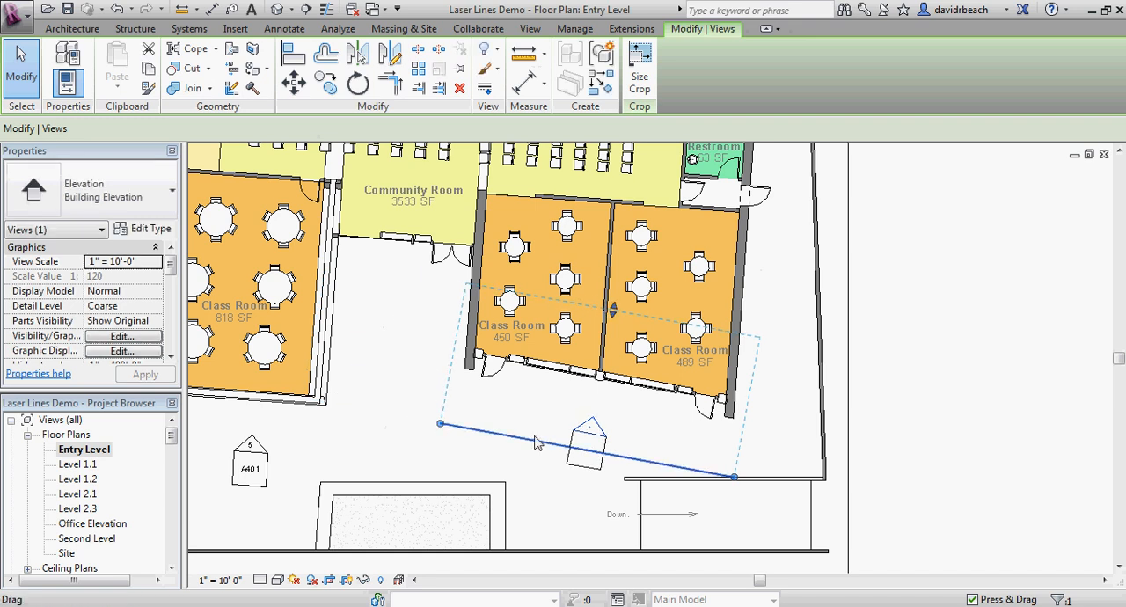
drag(734, 477, 735, 479)
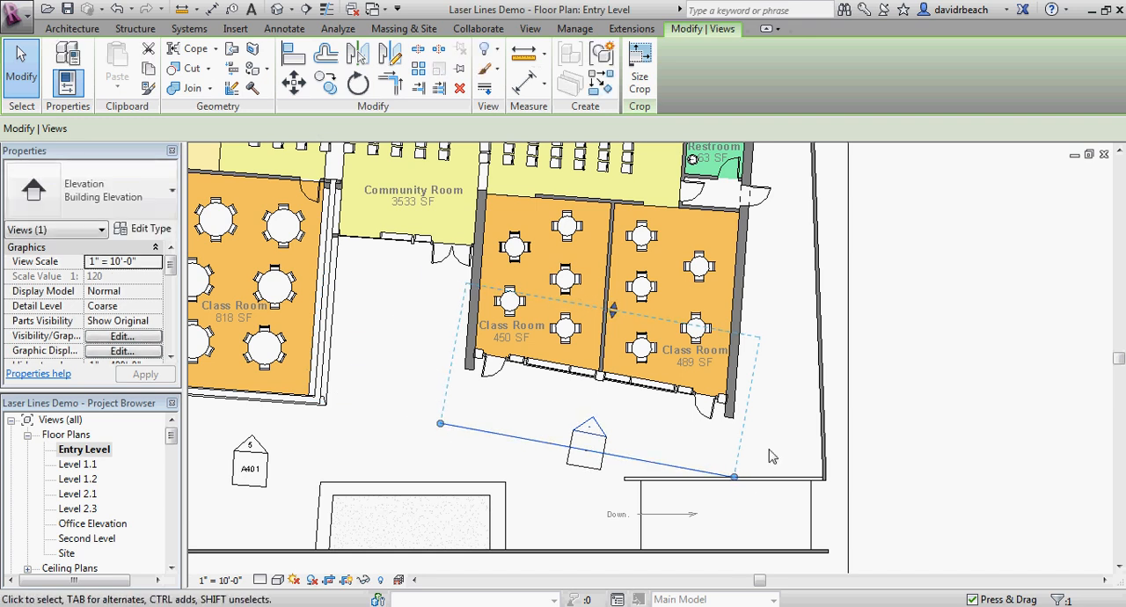
click(771, 455)
click(598, 428)
drag(734, 478, 736, 483)
scroll(736, 481, up, 3)
scroll(774, 419, down, 2)
middle_drag(628, 396, 660, 400)
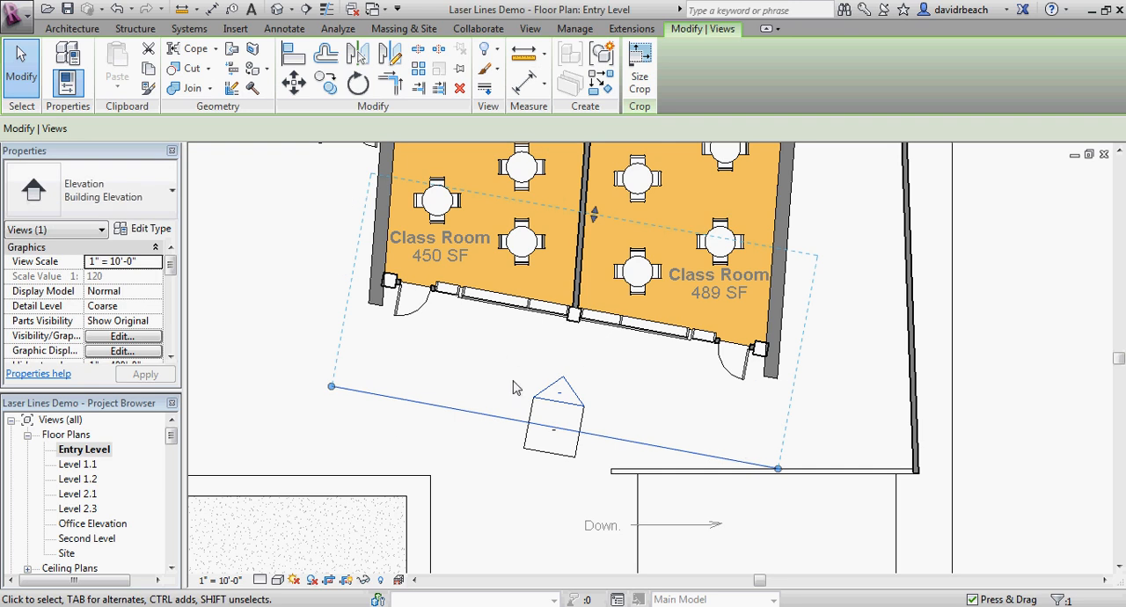
Step: Open the new classroom elevation view and rename it as Laser Elevation Classrooms
double_click(575, 398)
drag(175, 436, 175, 479)
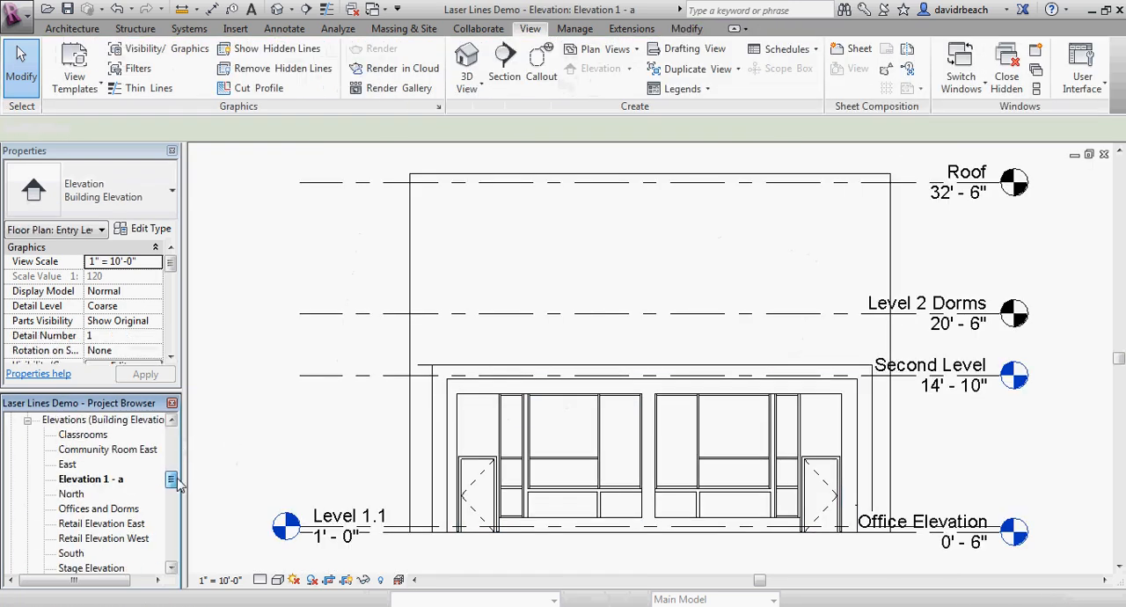
click(95, 482)
right_click(95, 482)
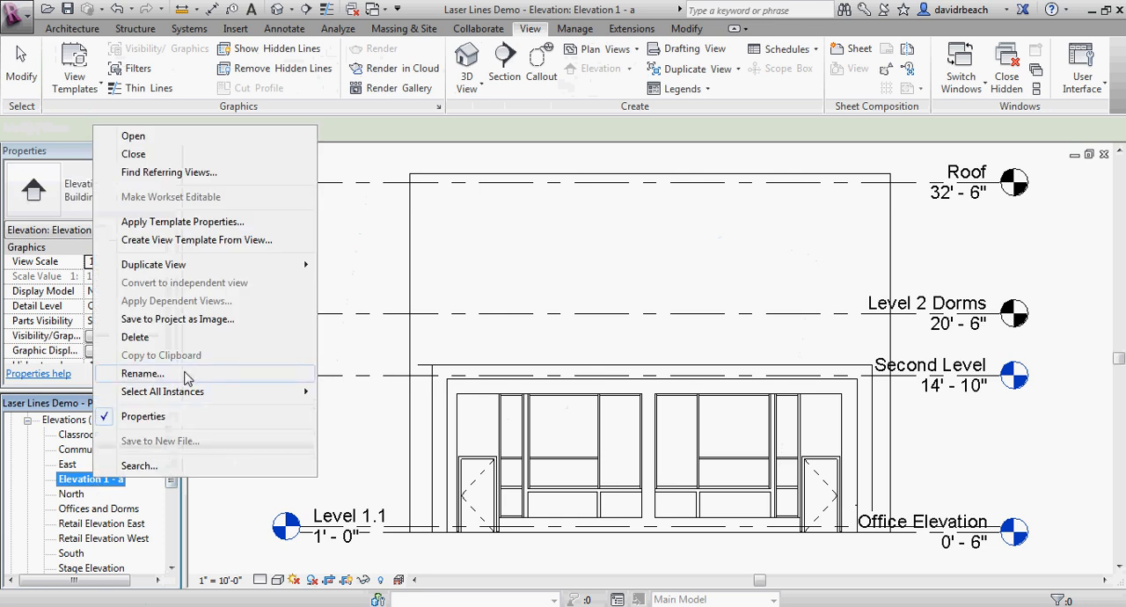
click(143, 374)
text(Laser Elevation Classrooms)
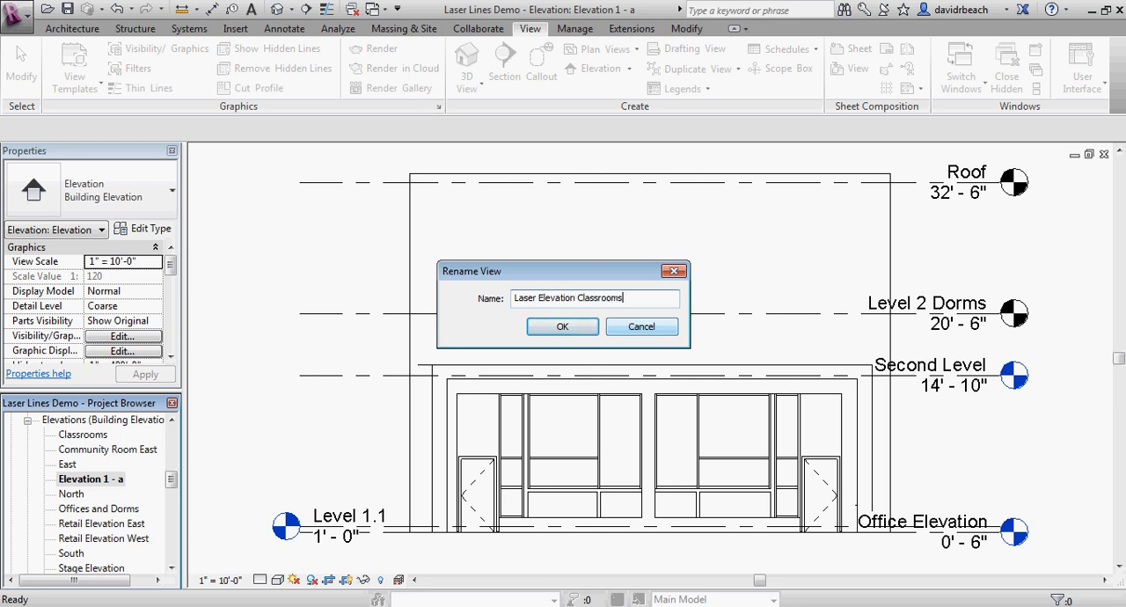
key(Return)
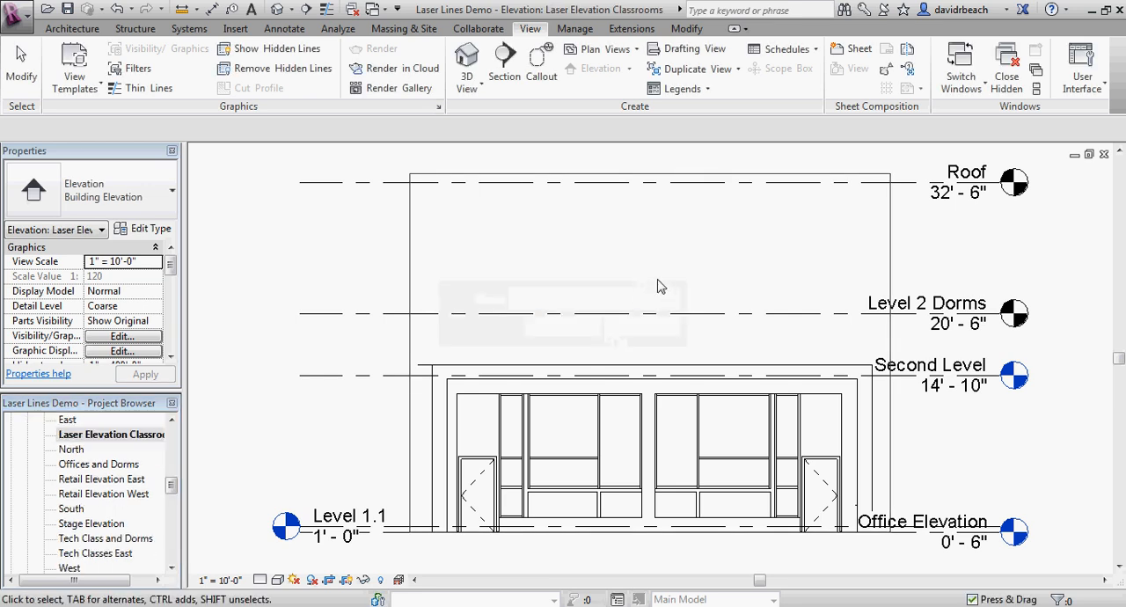
Step: Hide the whole Levels category in the Laser Elevation Classrooms view
scroll(659, 284, down, 2)
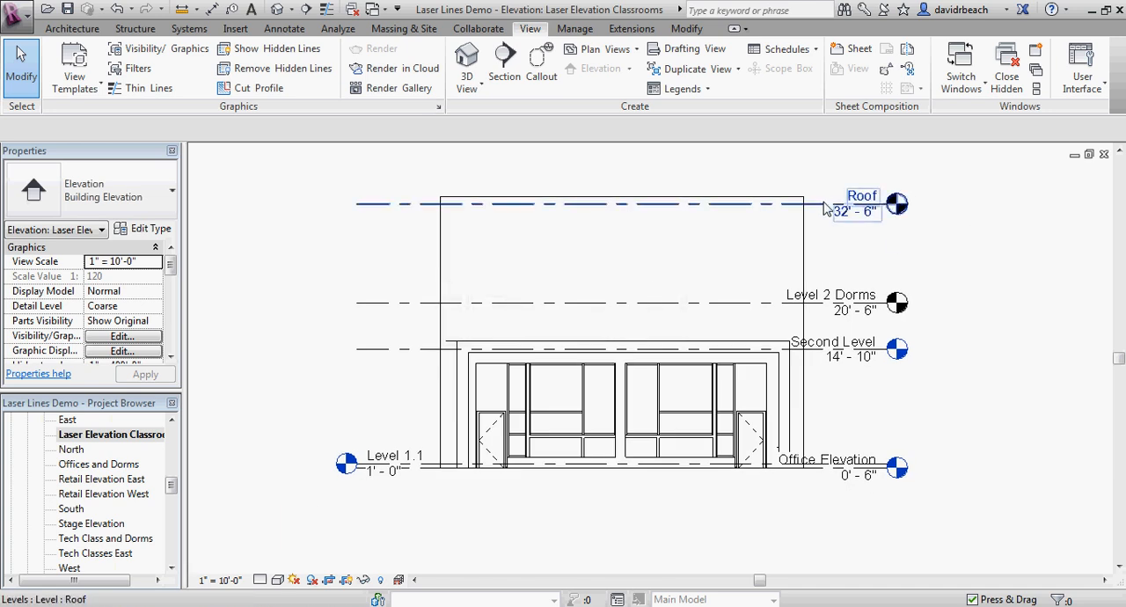
click(865, 211)
right_click(825, 208)
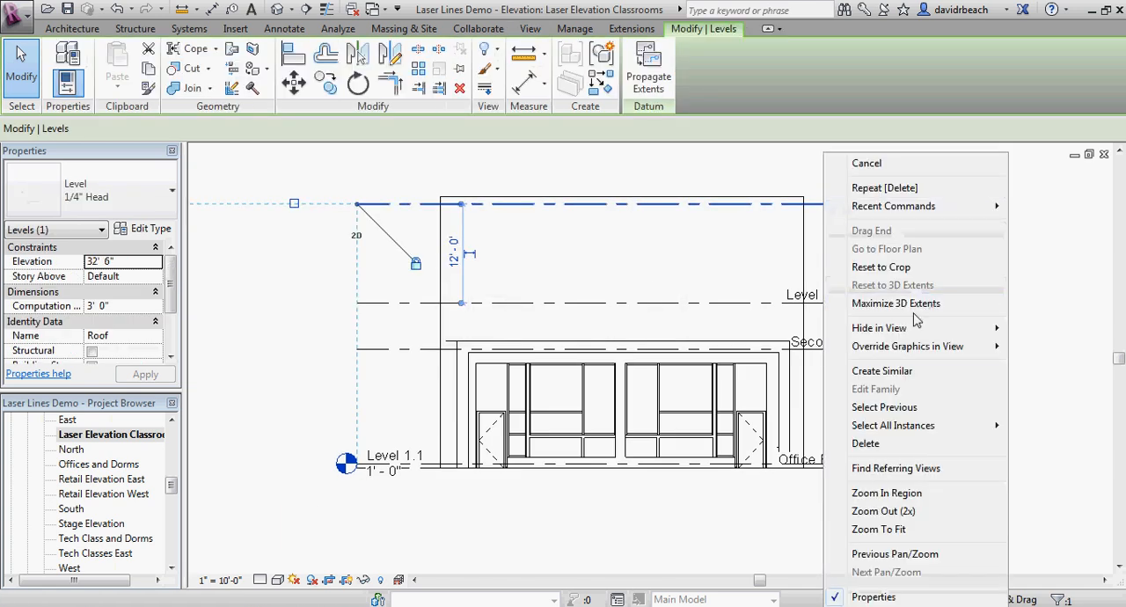
mouse_move(915, 333)
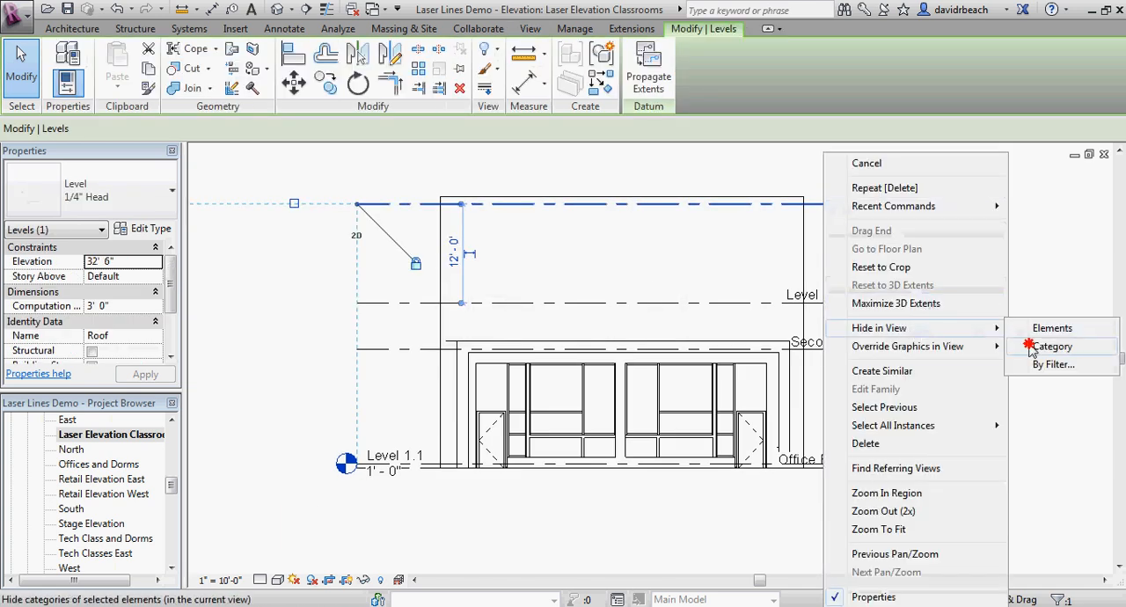
click(1032, 349)
Step: Resize the elevation's crop region, lowering its top edge to just above the roof and extending its bottom edge slightly below the ground line
click(616, 216)
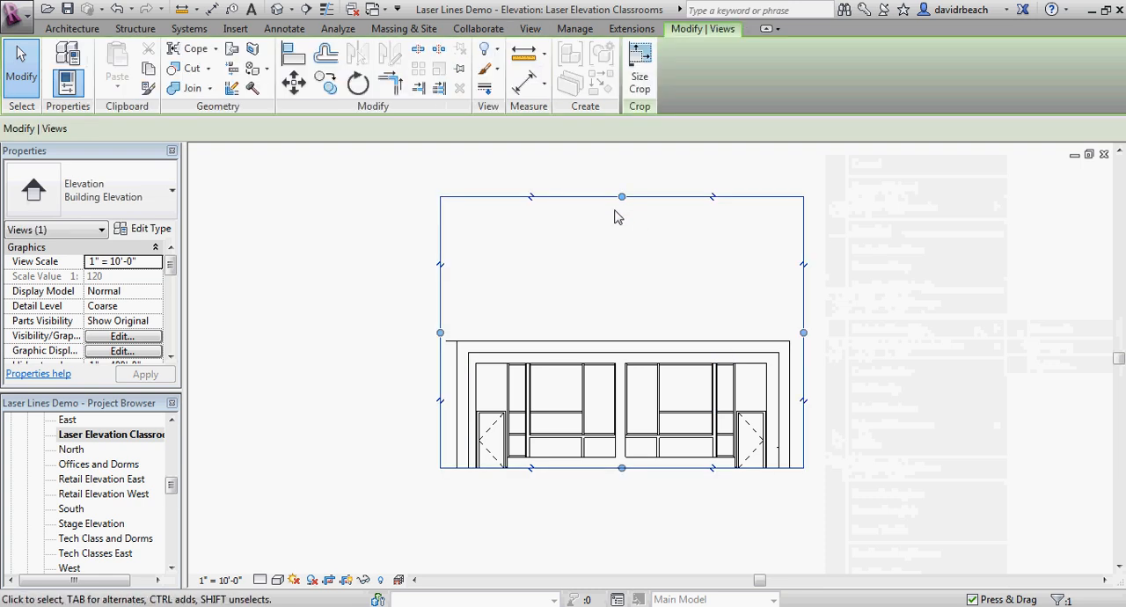
drag(622, 199, 621, 315)
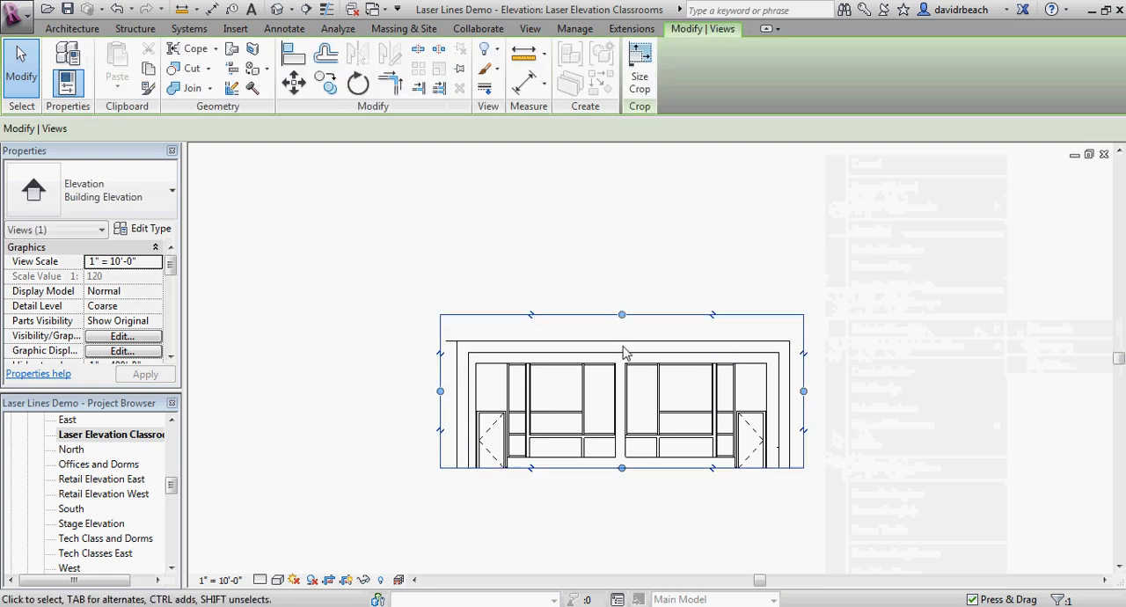
scroll(589, 509, up, 1)
drag(625, 464, 630, 482)
click(897, 401)
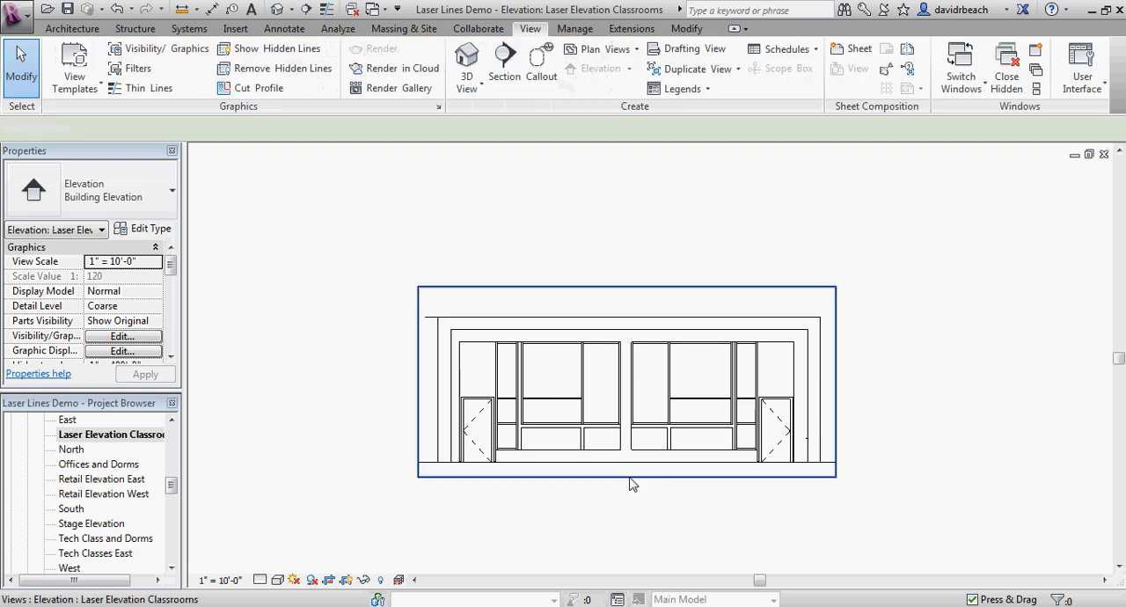
scroll(640, 505, up, 1)
click(657, 469)
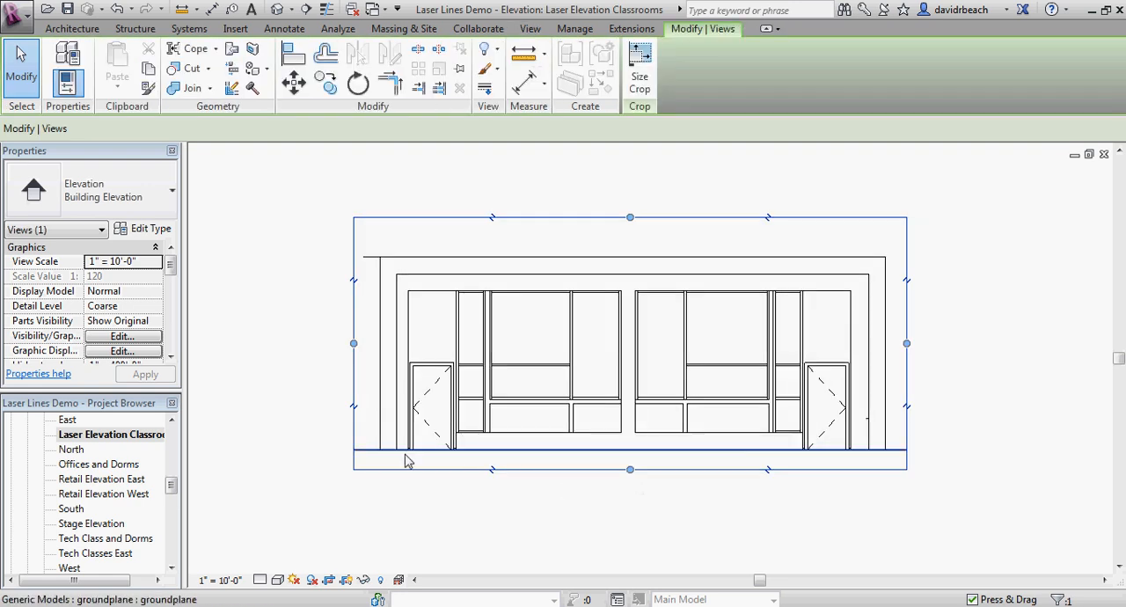
click(743, 521)
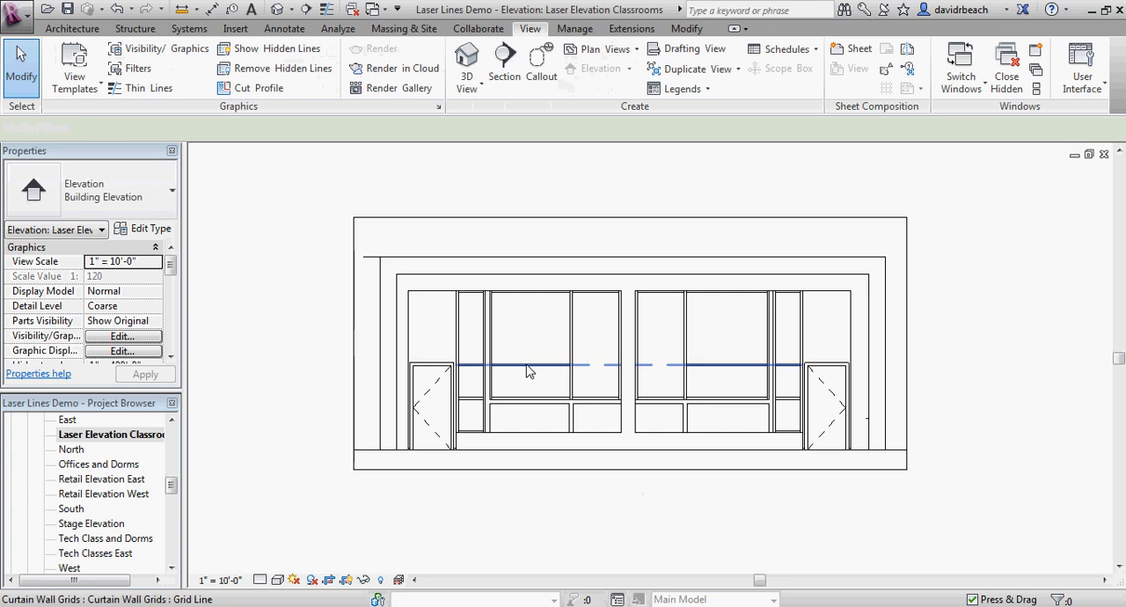
middle_drag(618, 506, 621, 497)
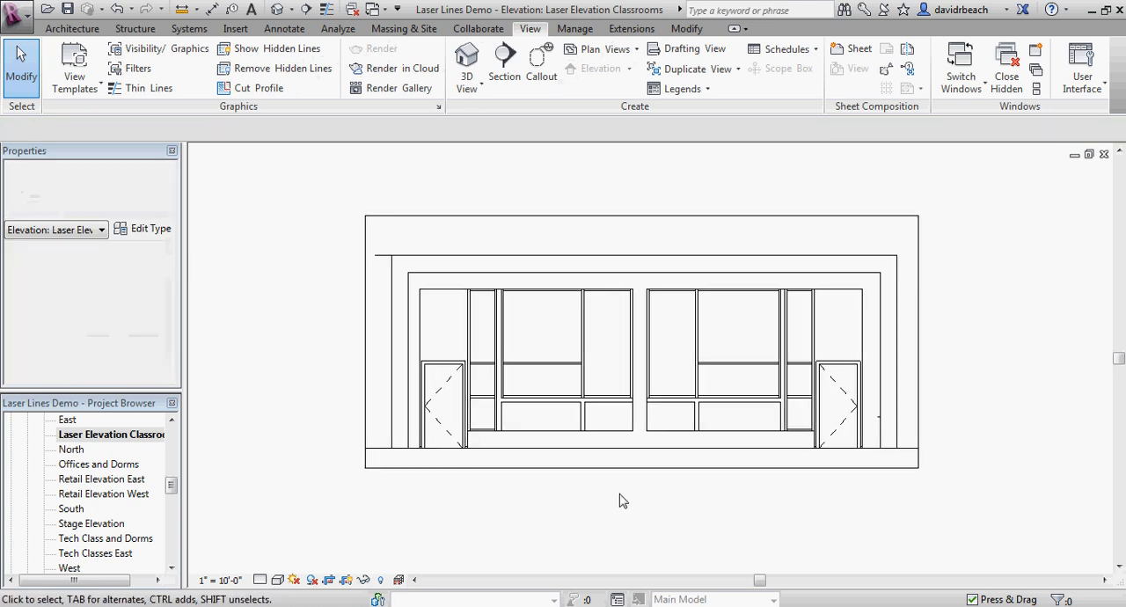
scroll(622, 498, up, 3)
scroll(619, 499, down, 3)
middle_drag(656, 534, 654, 500)
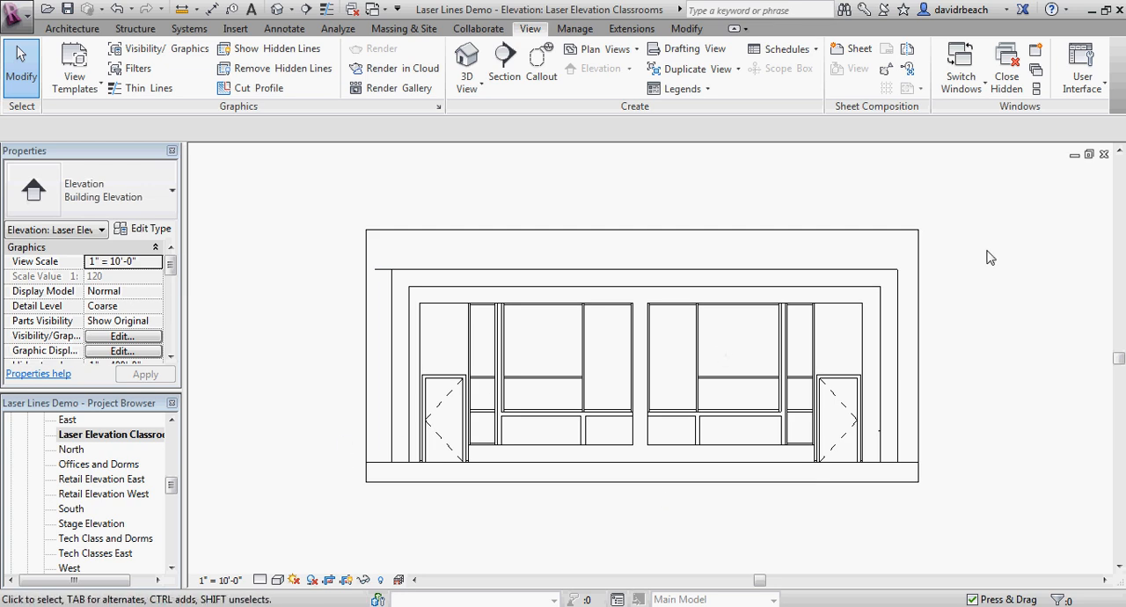
middle_drag(980, 319, 967, 307)
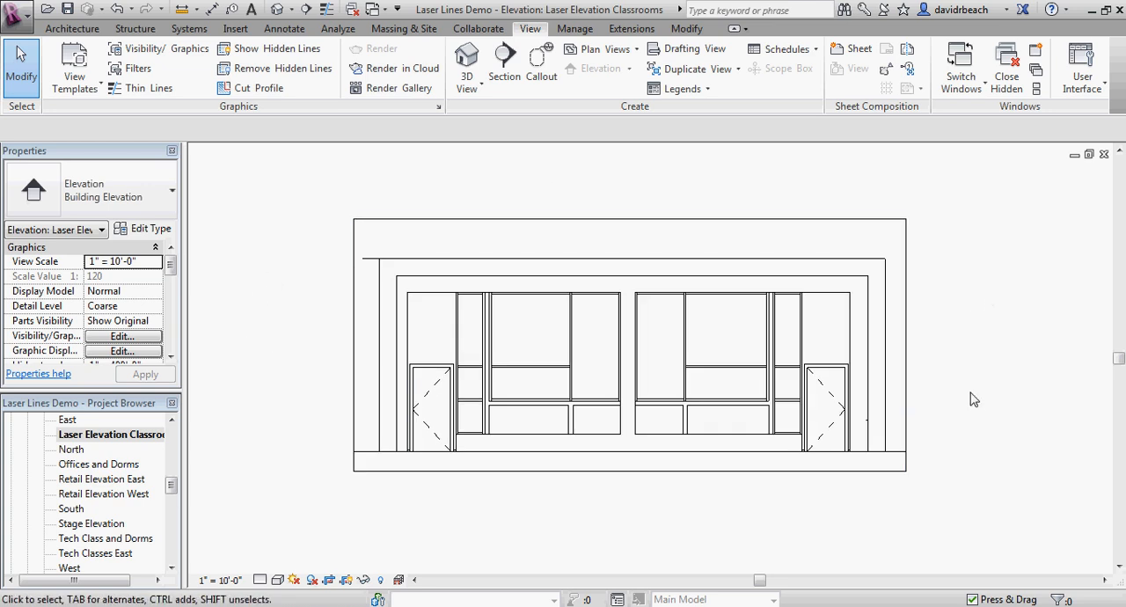
middle_drag(974, 399, 969, 394)
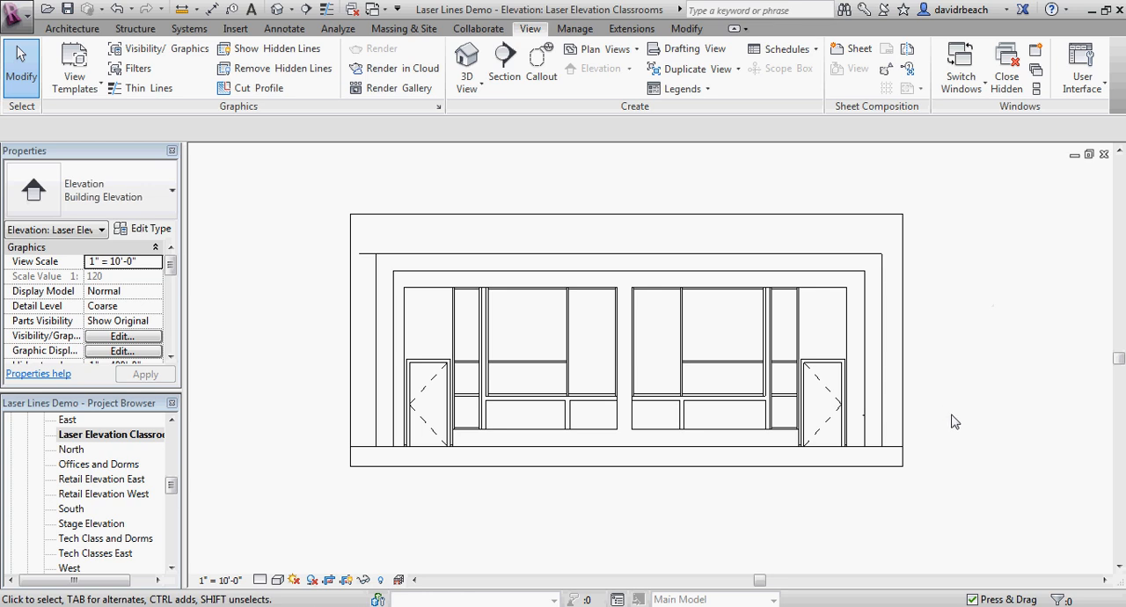
Step: Open the project's Line Styles settings and expand the Lines category to show its subcategories
click(574, 29)
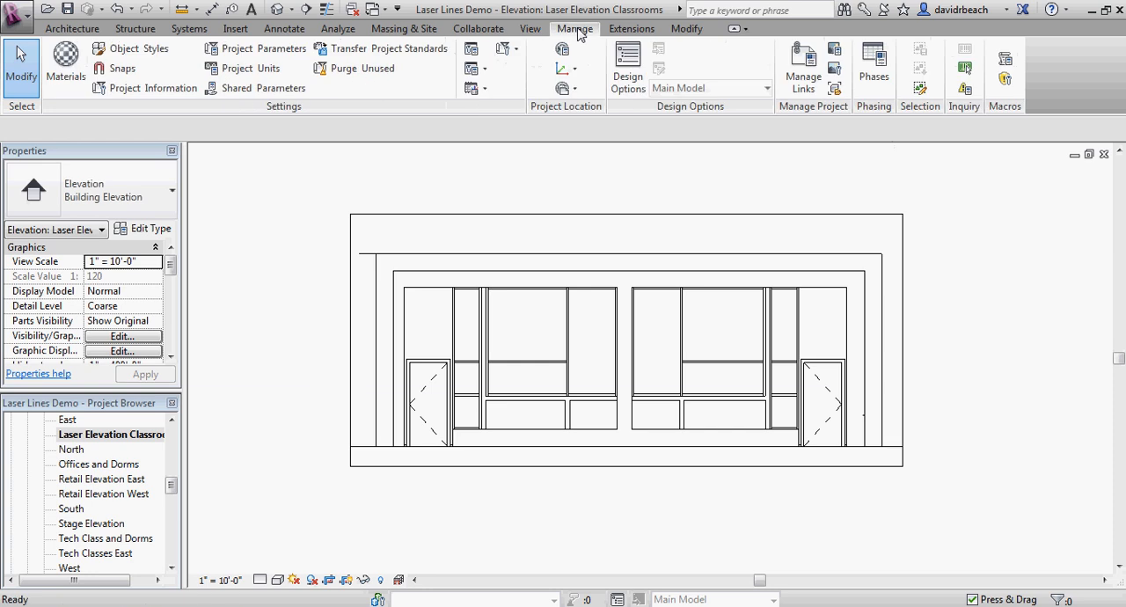
click(511, 50)
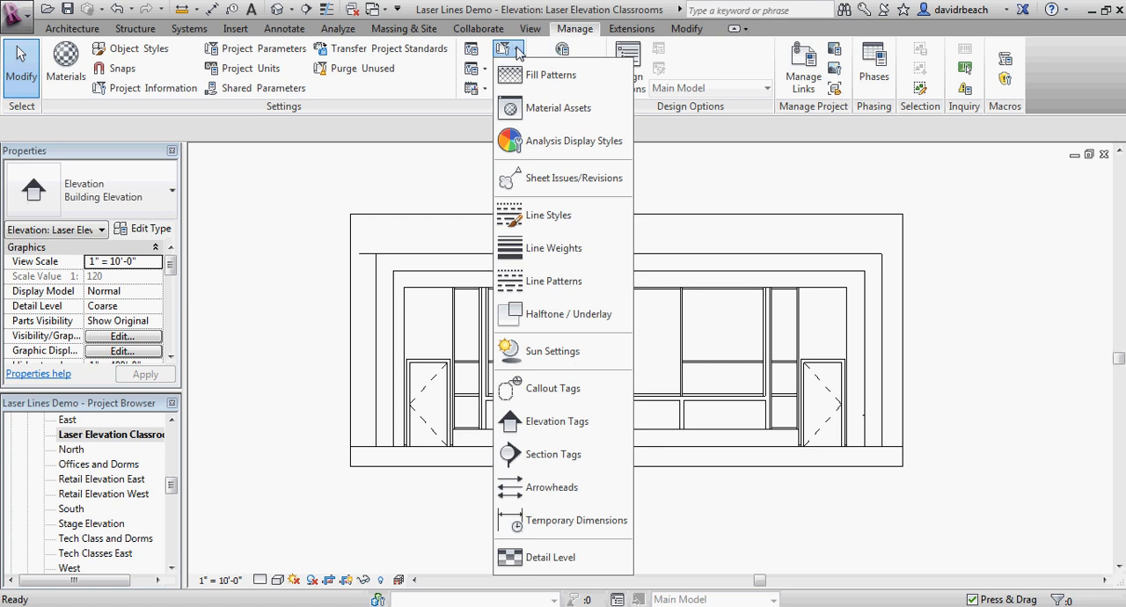
click(560, 15)
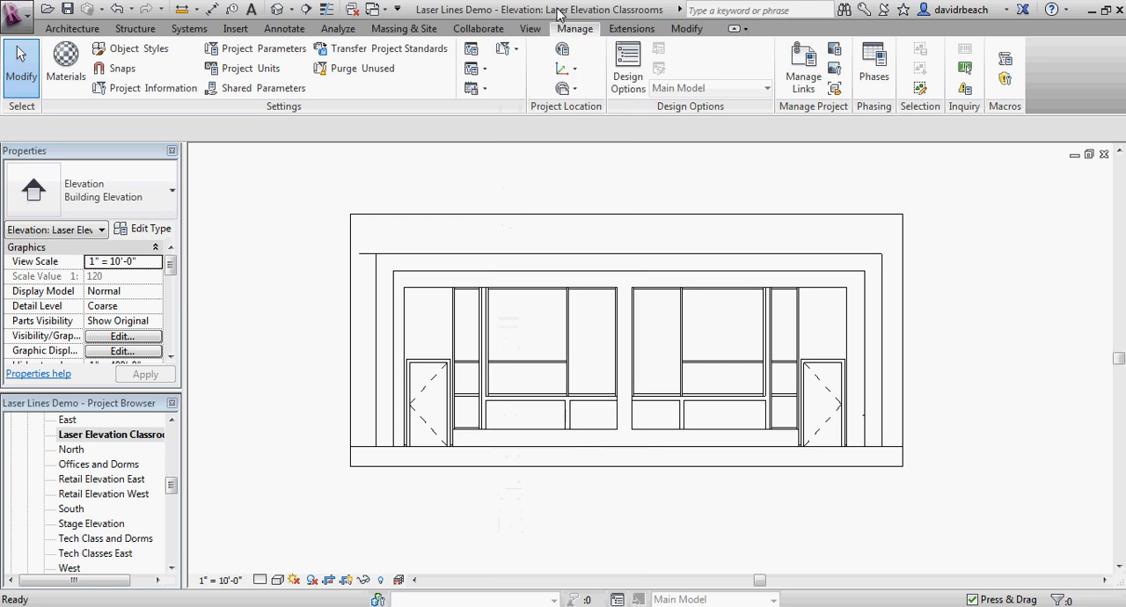
click(505, 51)
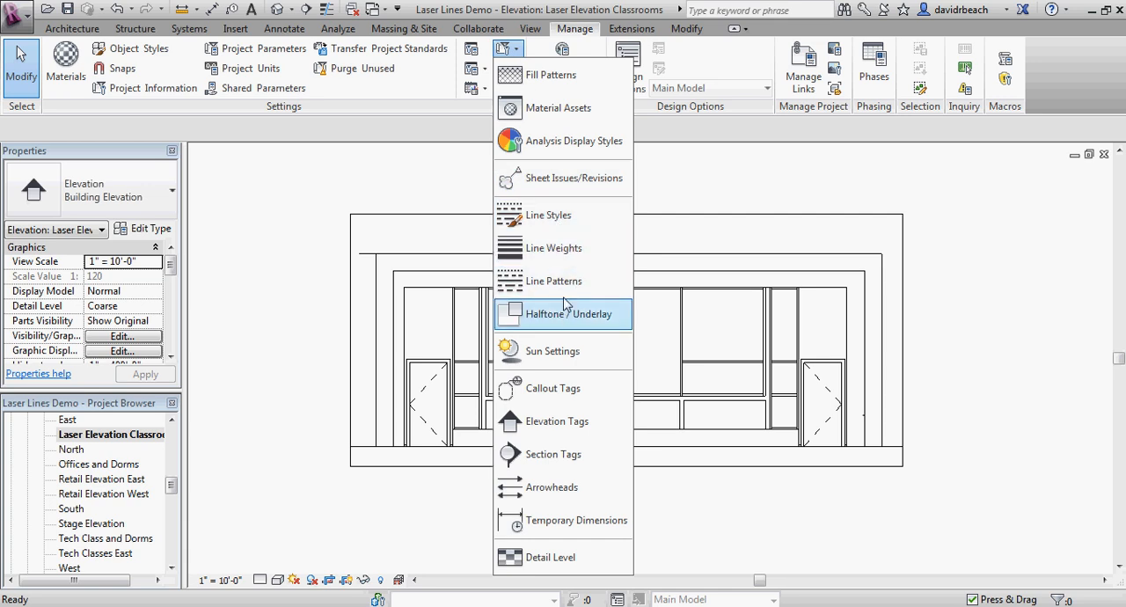
click(552, 220)
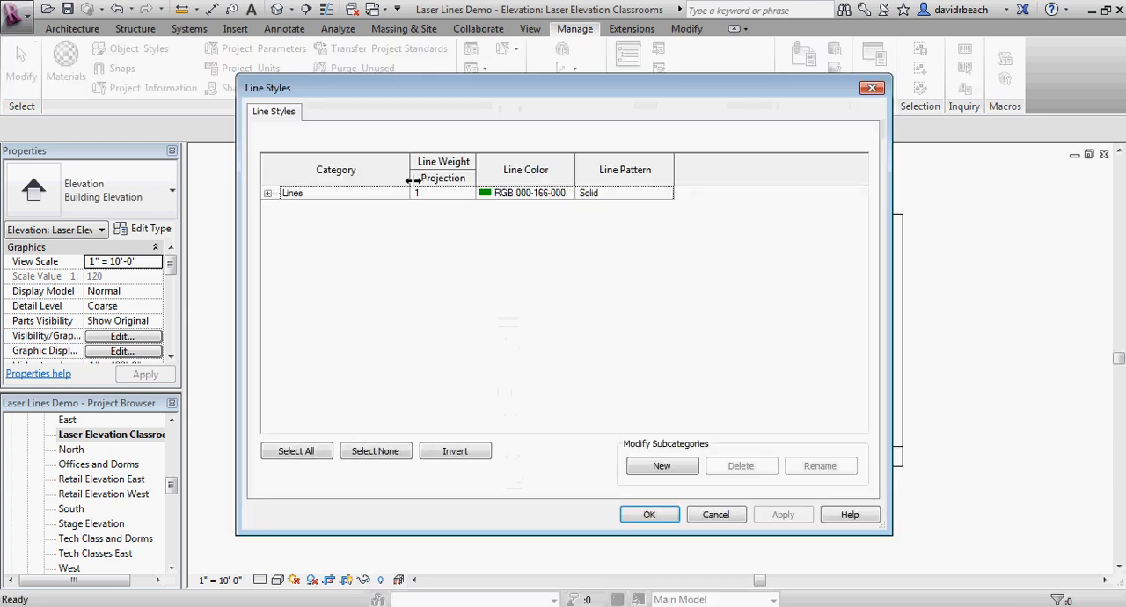
drag(412, 92, 373, 55)
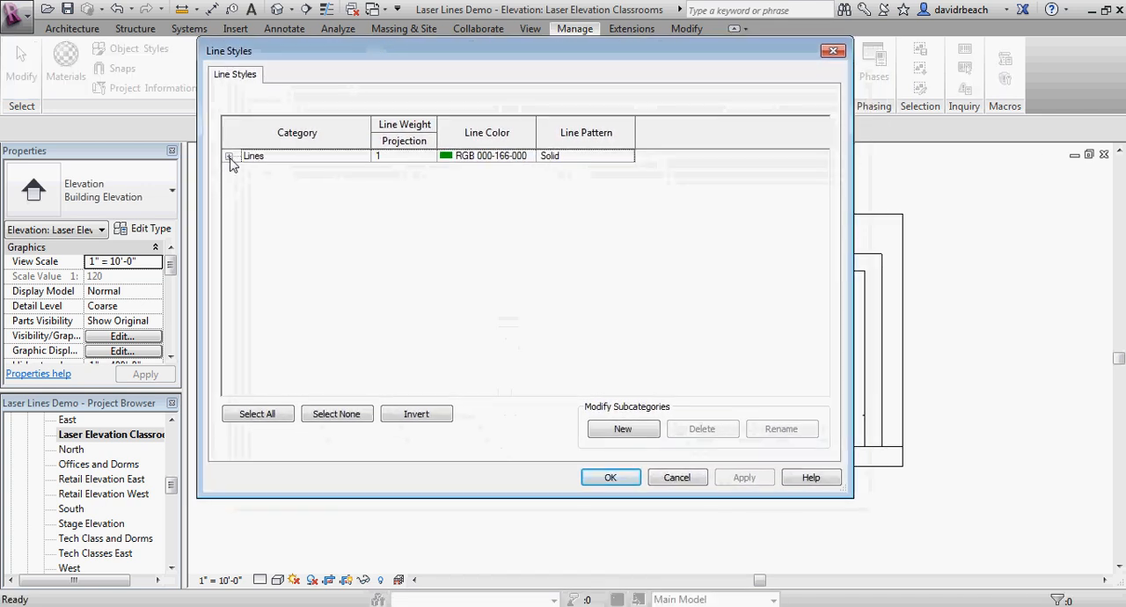
click(228, 156)
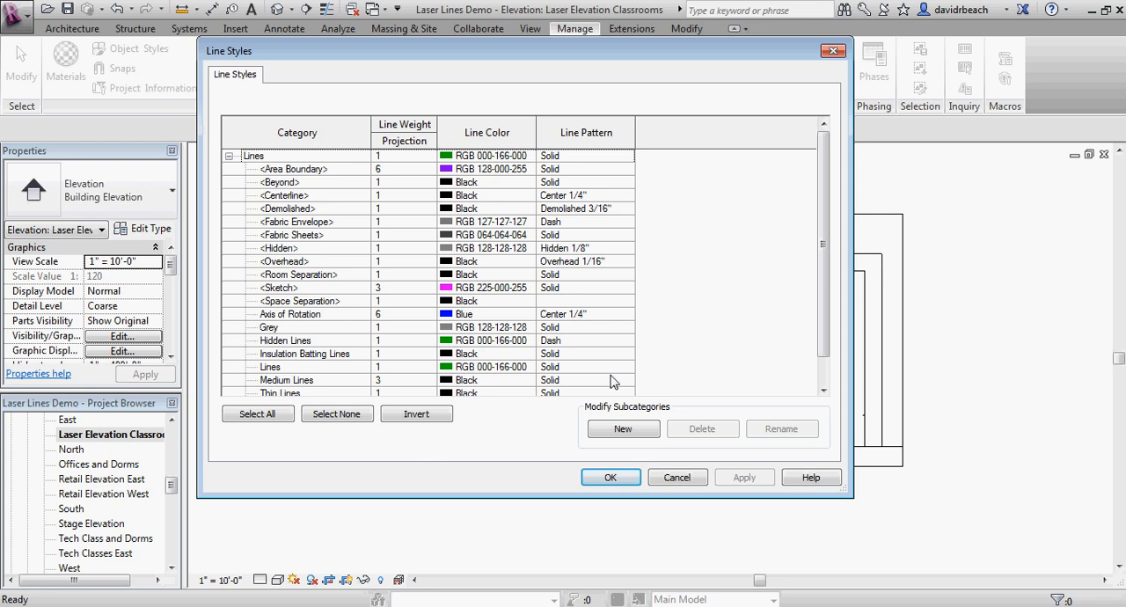
Step: Add a new line style subcategory named Laser Cut under Lines
click(620, 428)
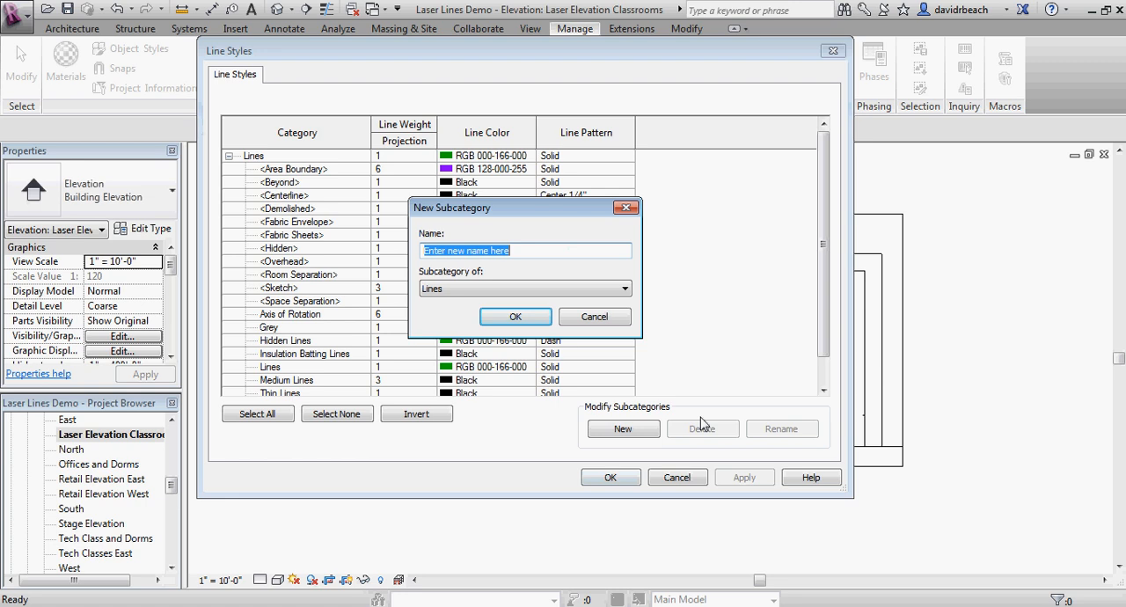
text(Laser Cut)
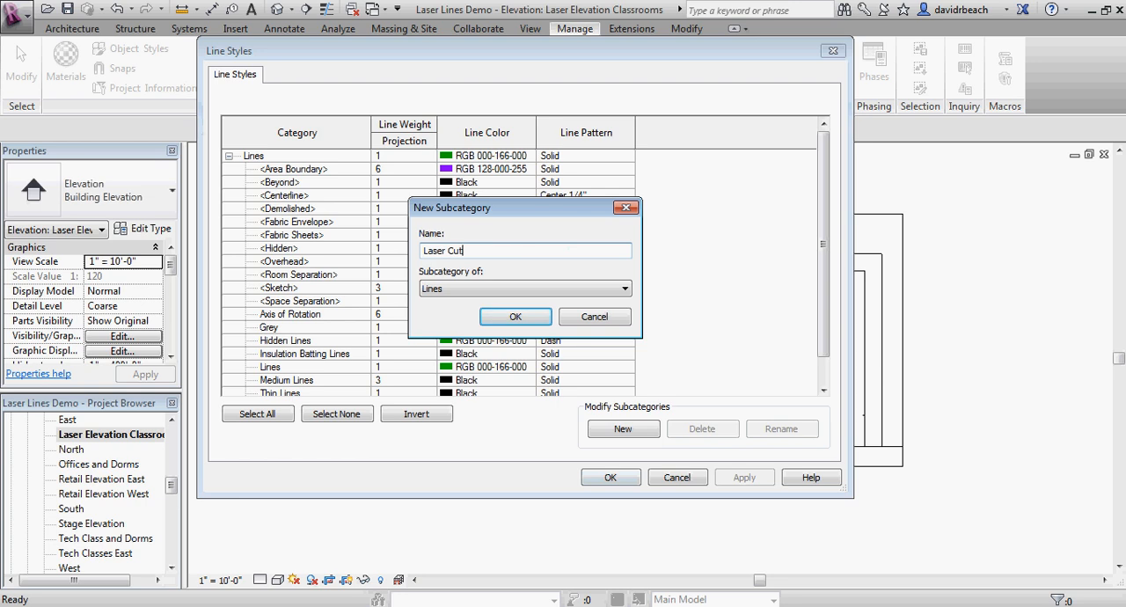
click(513, 316)
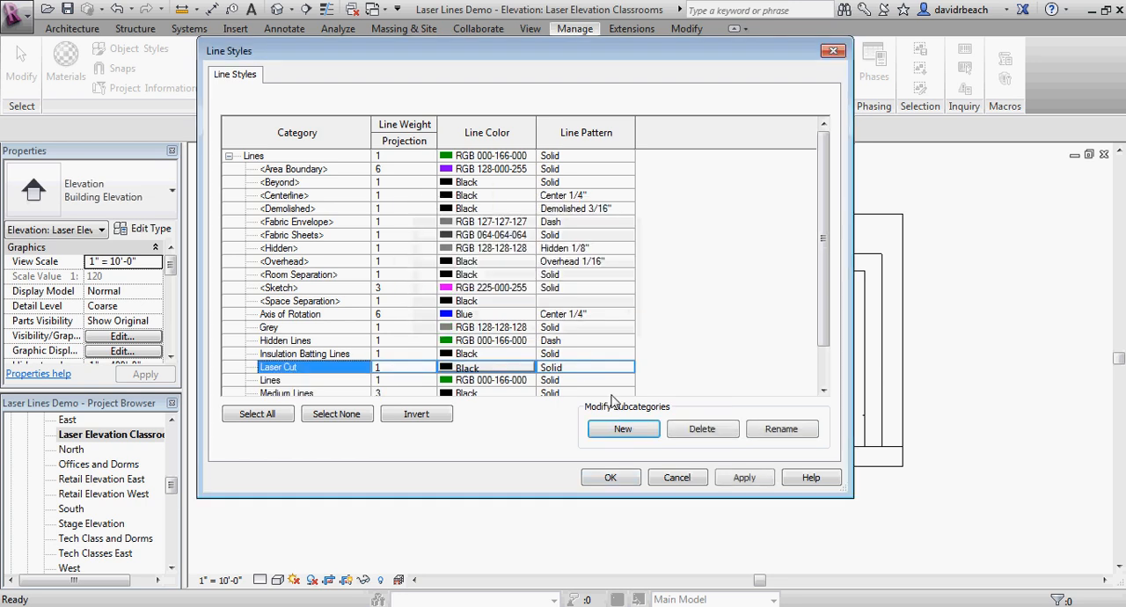
Step: Add a second line style subcategory under Lines, named Laser Engrave
click(627, 430)
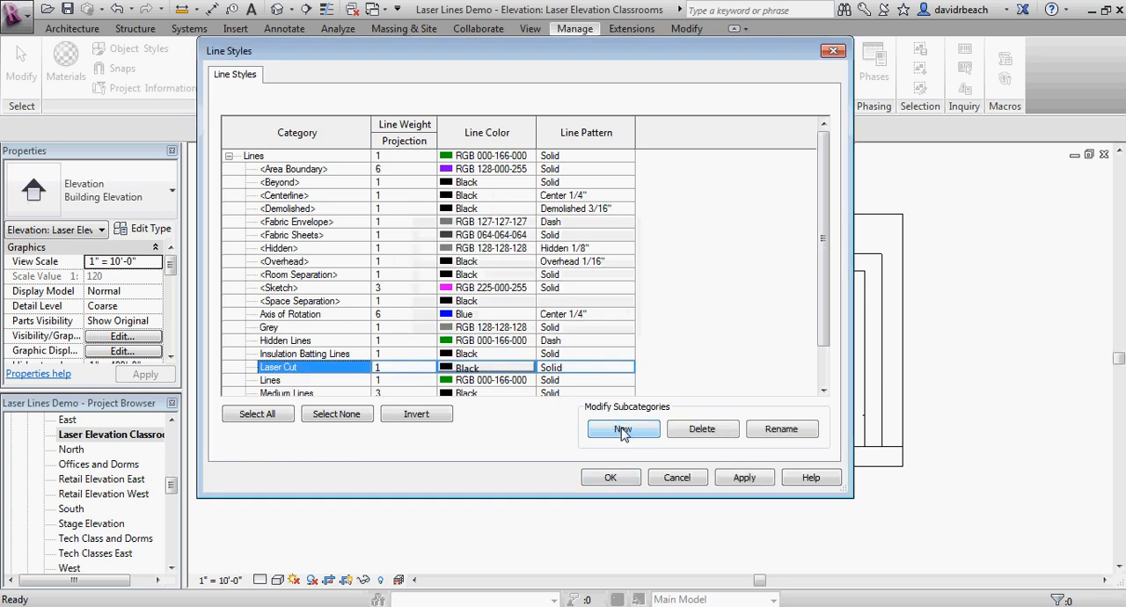
text(Lase)
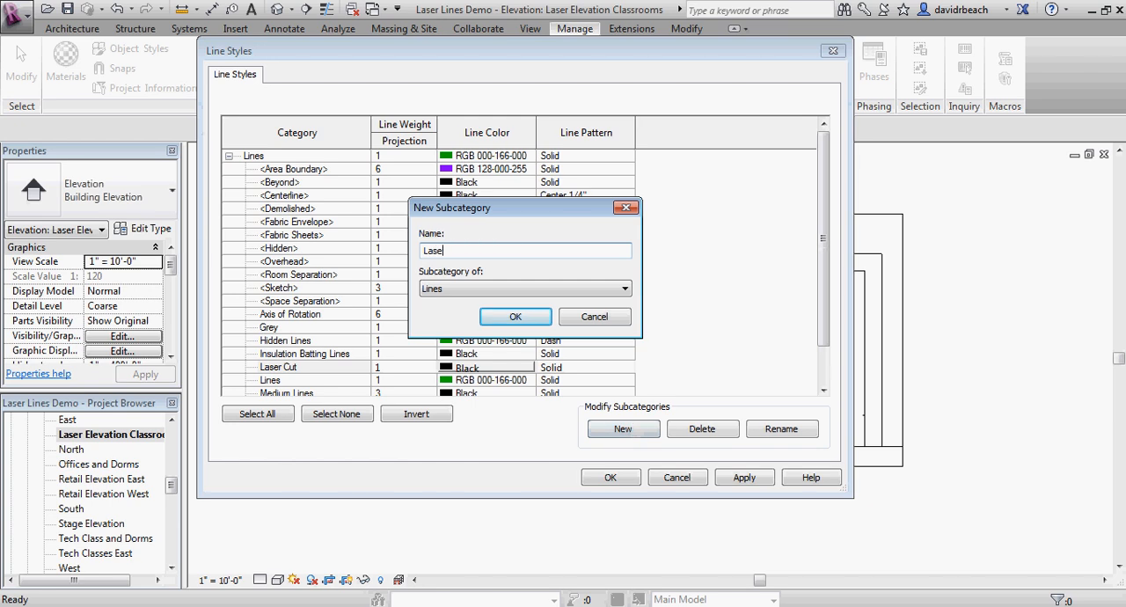
text(r Engrave)
click(527, 319)
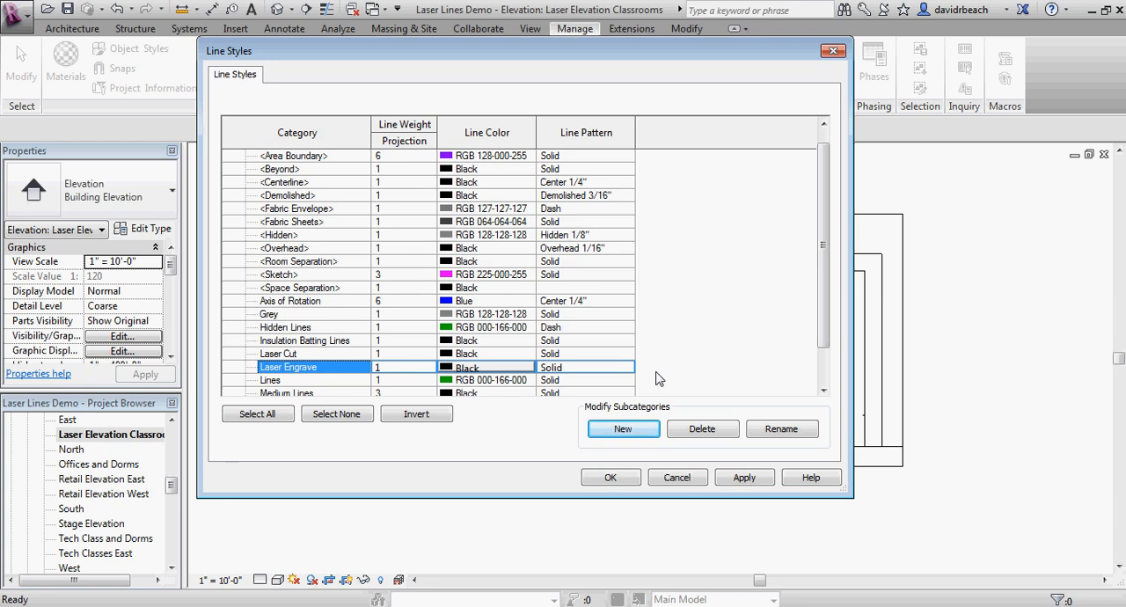
Step: Set the line color of the Laser Cut style to the custom Green
scroll(824, 201, down, 1)
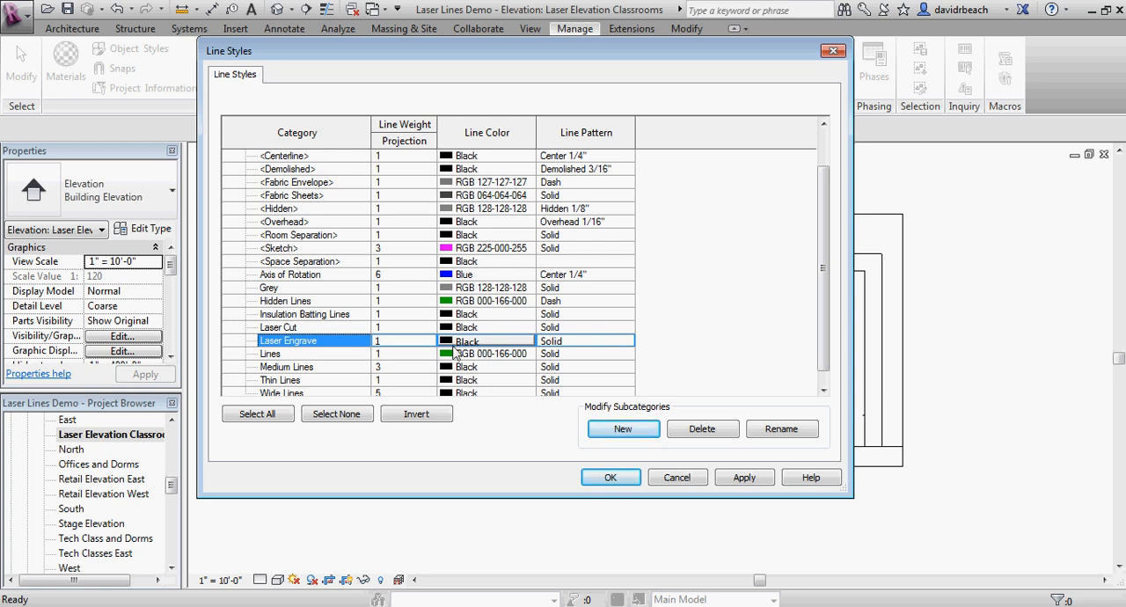
click(496, 328)
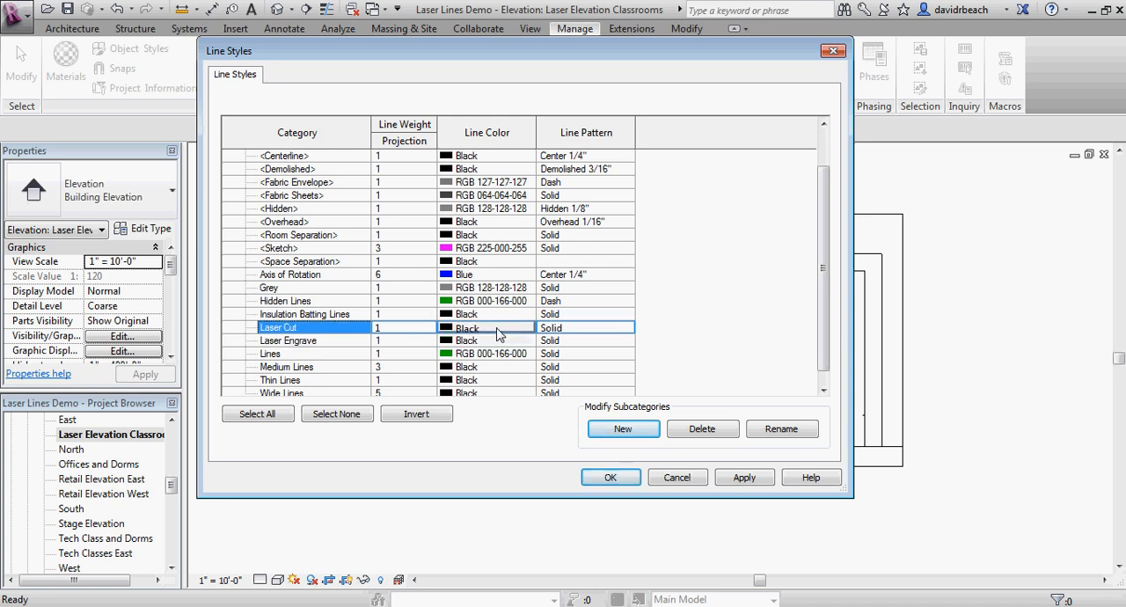
click(497, 333)
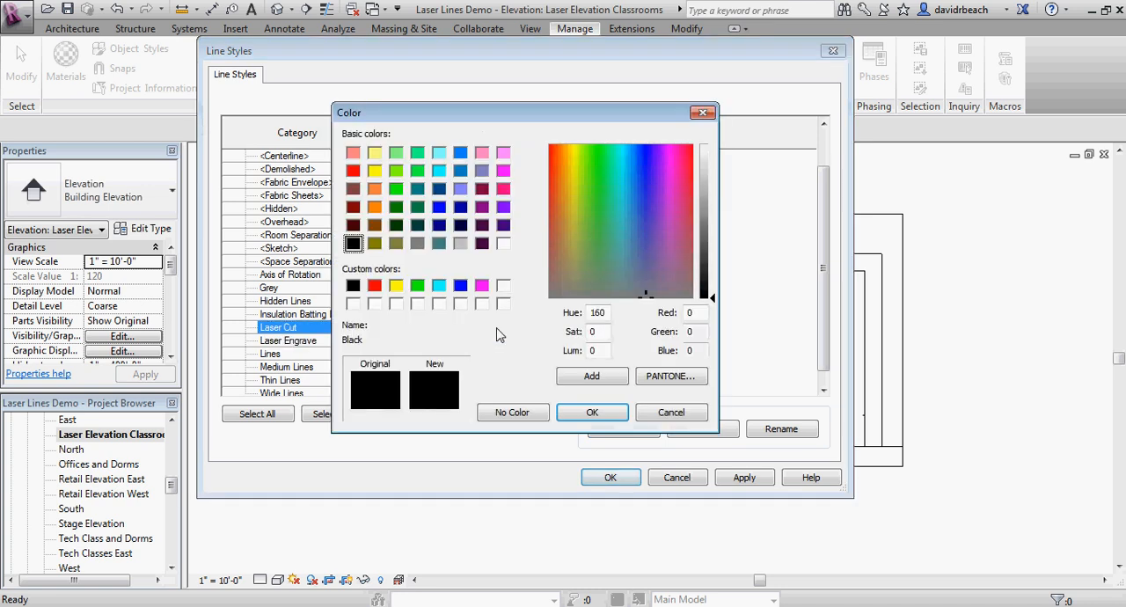
click(418, 286)
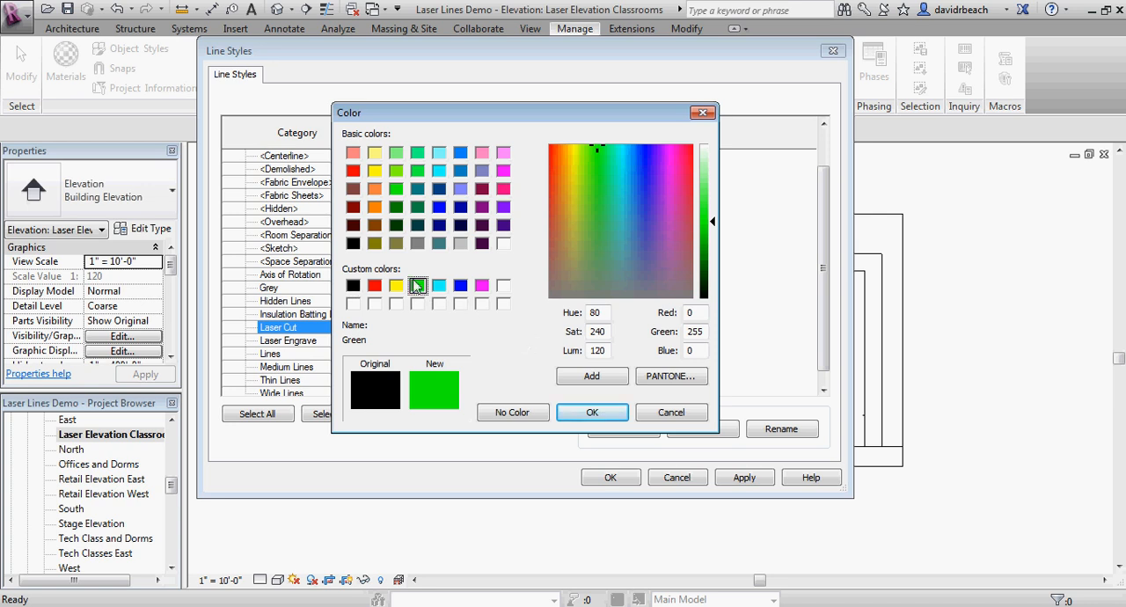
click(566, 415)
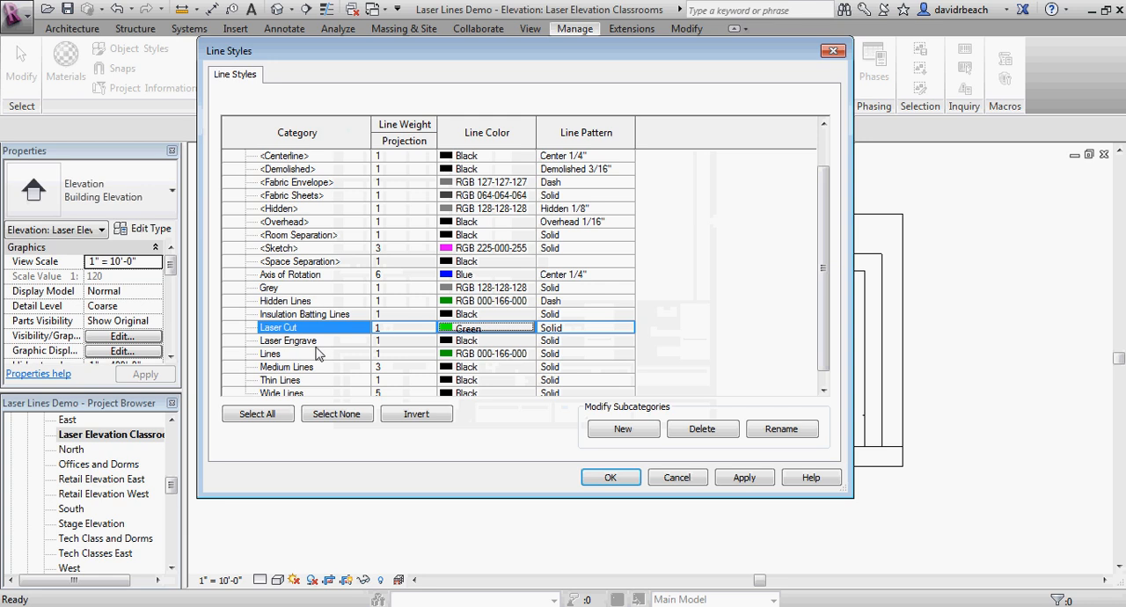
Step: Set the line color of the Laser Engrave style to Blue and accept the line style changes
click(470, 343)
click(471, 343)
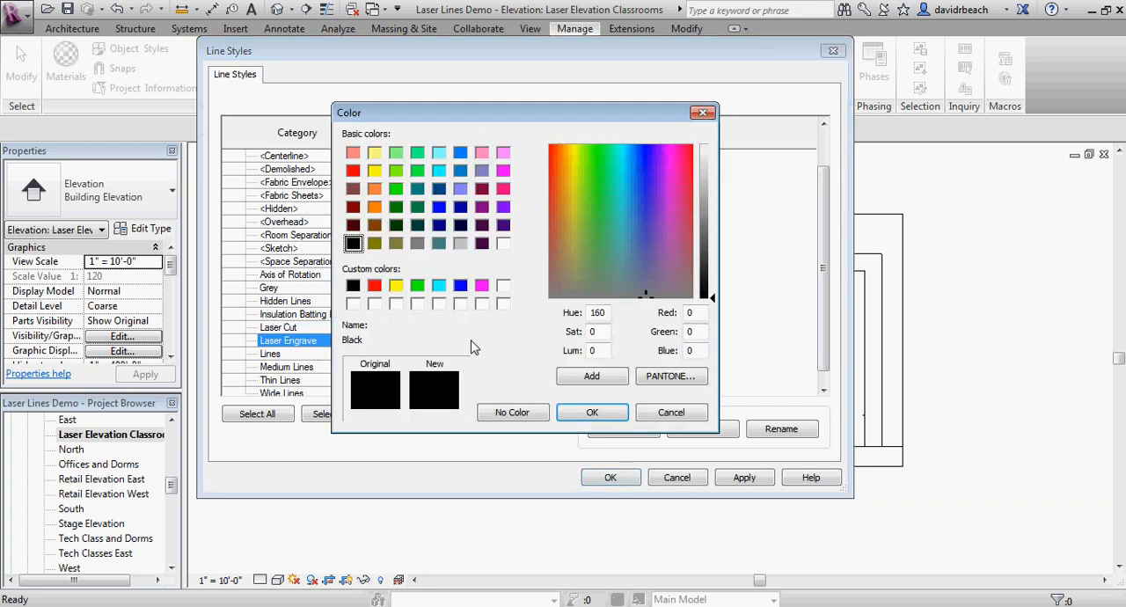
click(460, 286)
click(592, 413)
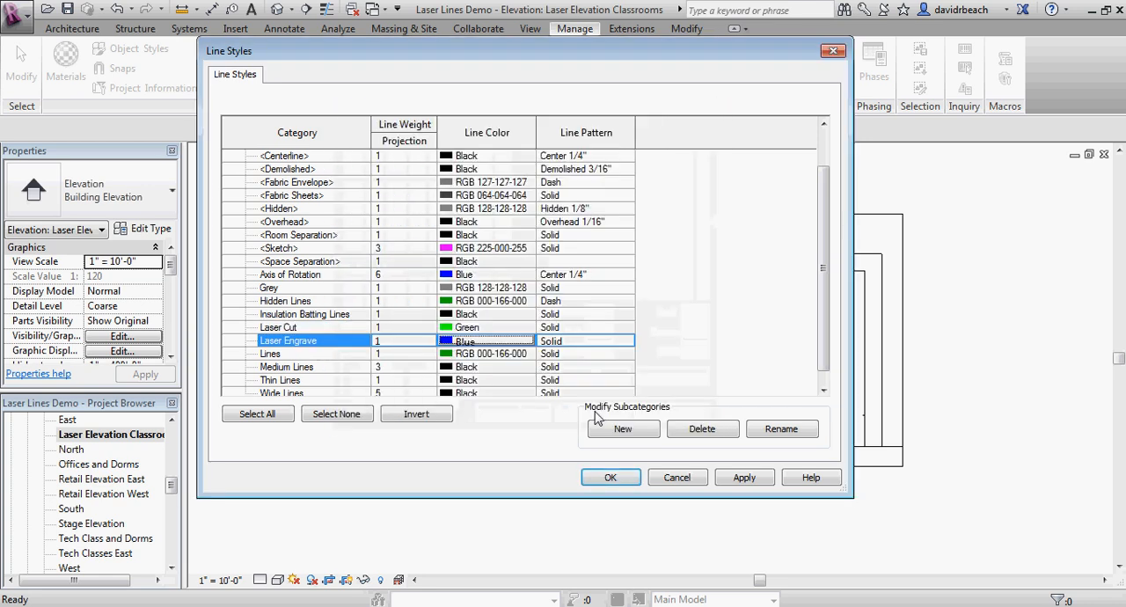
click(614, 479)
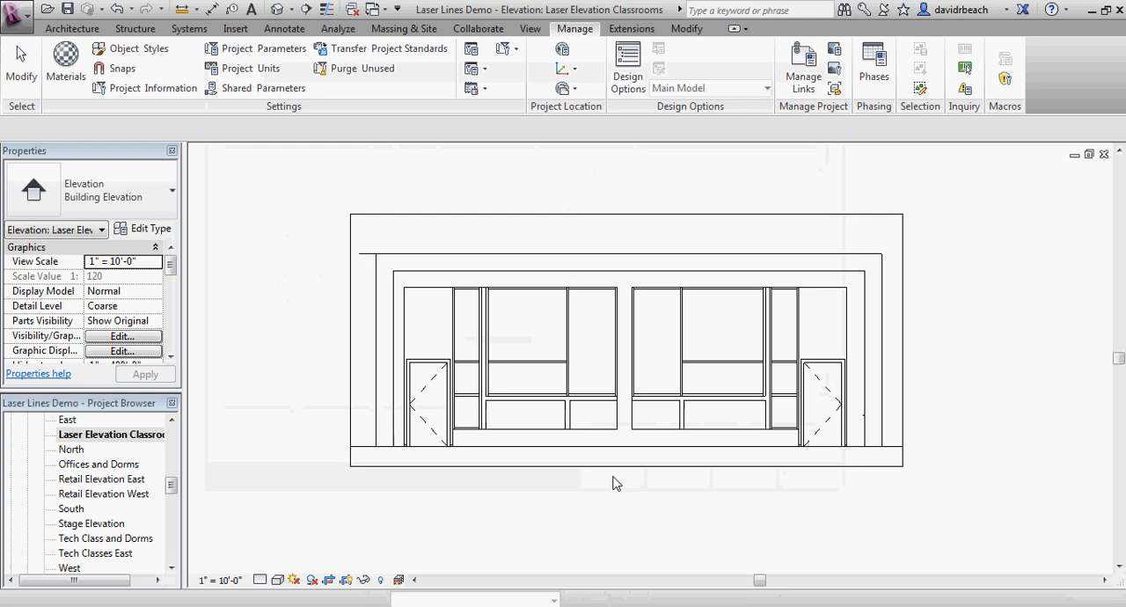
Step: Start the Detail Line command in the classroom elevation with Laser Cut as its line style
middle_drag(654, 514, 638, 507)
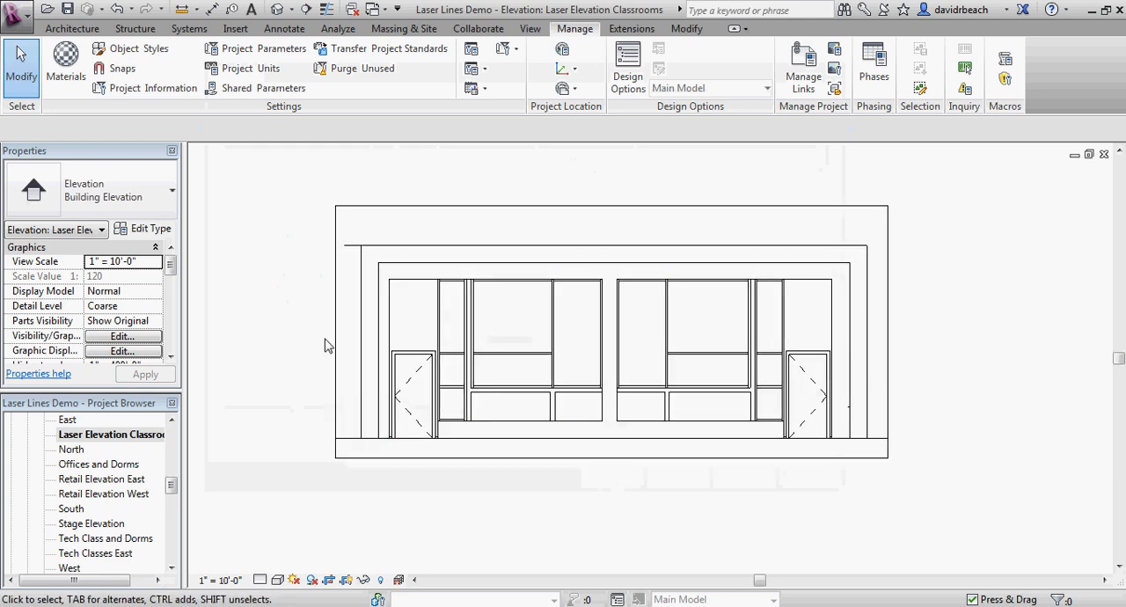
click(288, 31)
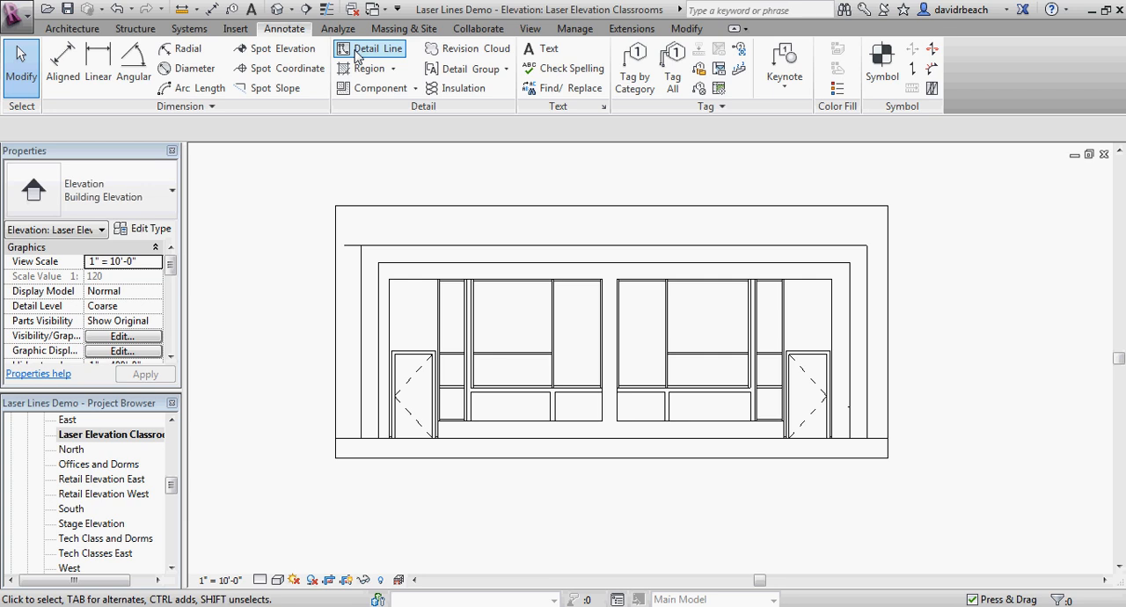
click(75, 30)
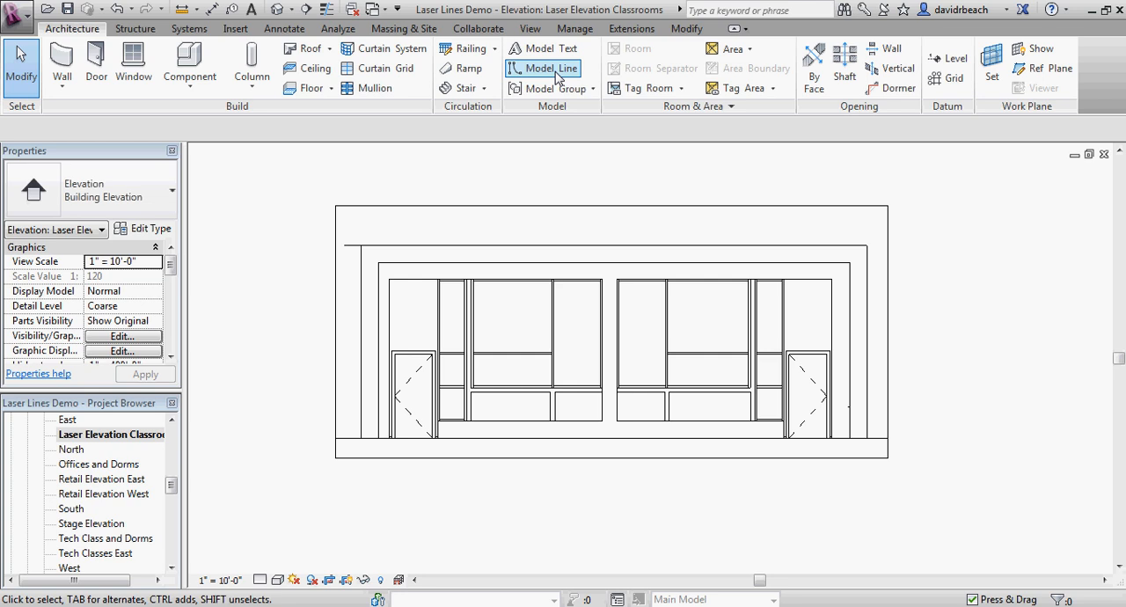
click(288, 29)
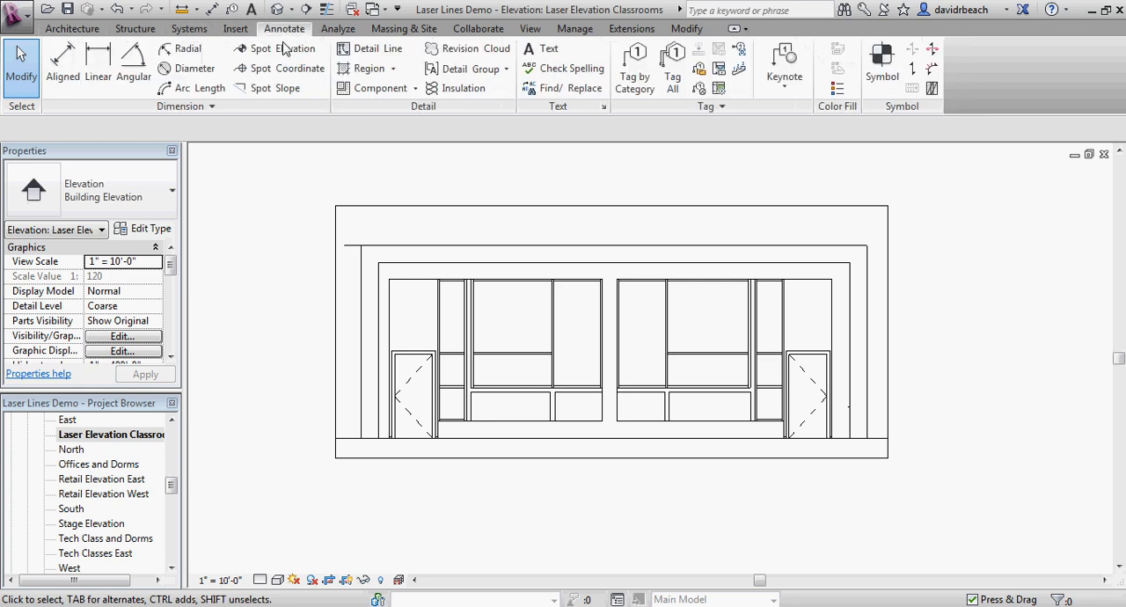
click(367, 53)
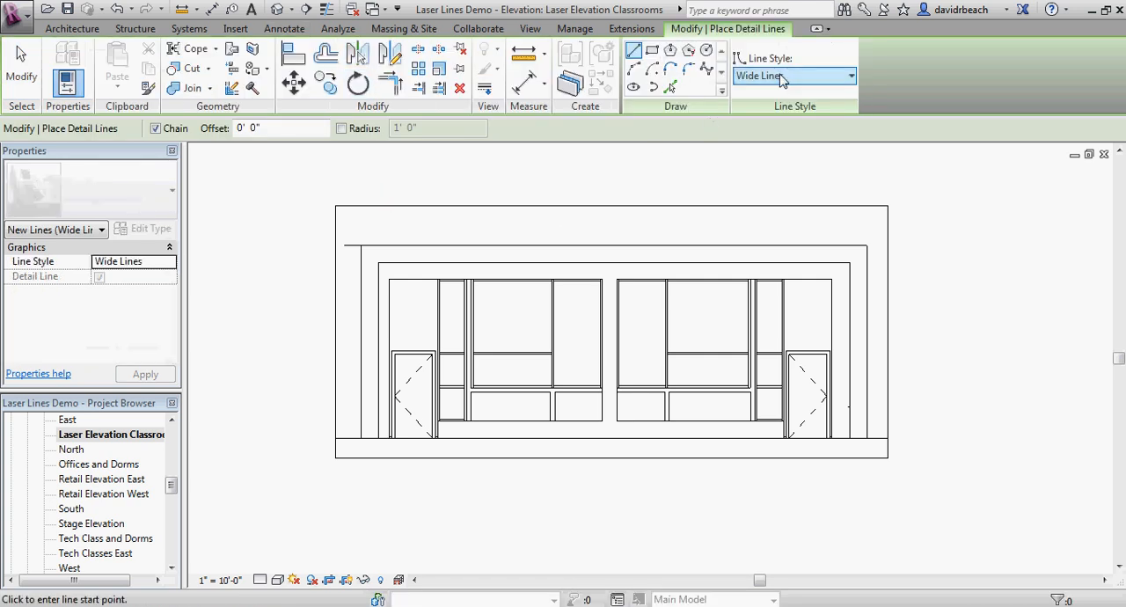
click(779, 217)
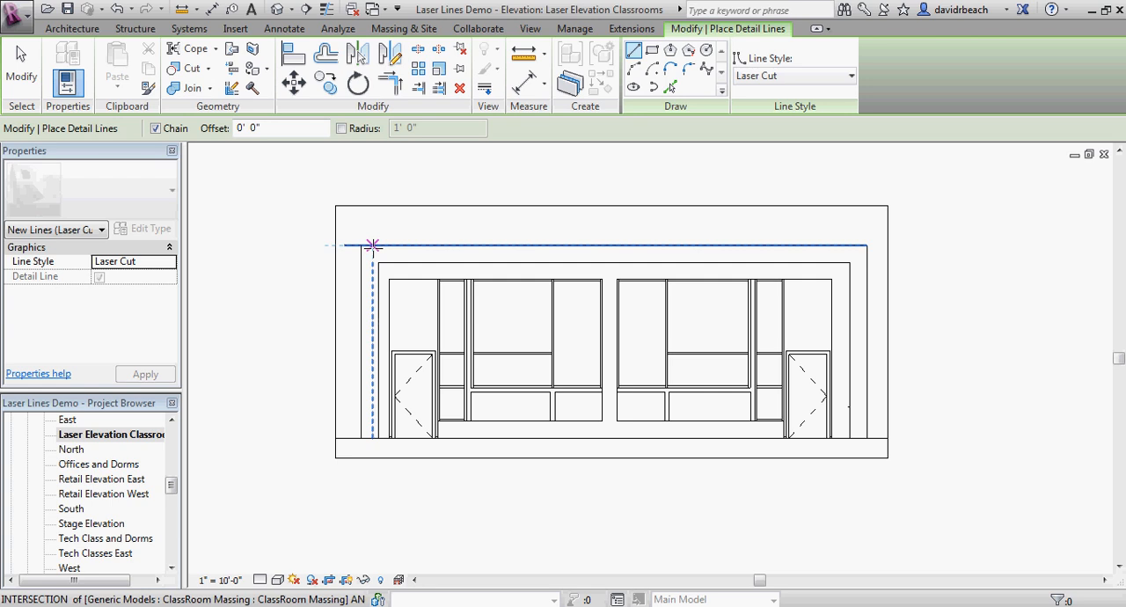
Step: Set the scale of the Laser Elevation Classrooms view to 1/8" = 1'-0" and inspect the linework at the curtain wall mullions
click(373, 245)
scroll(414, 428, up, 2)
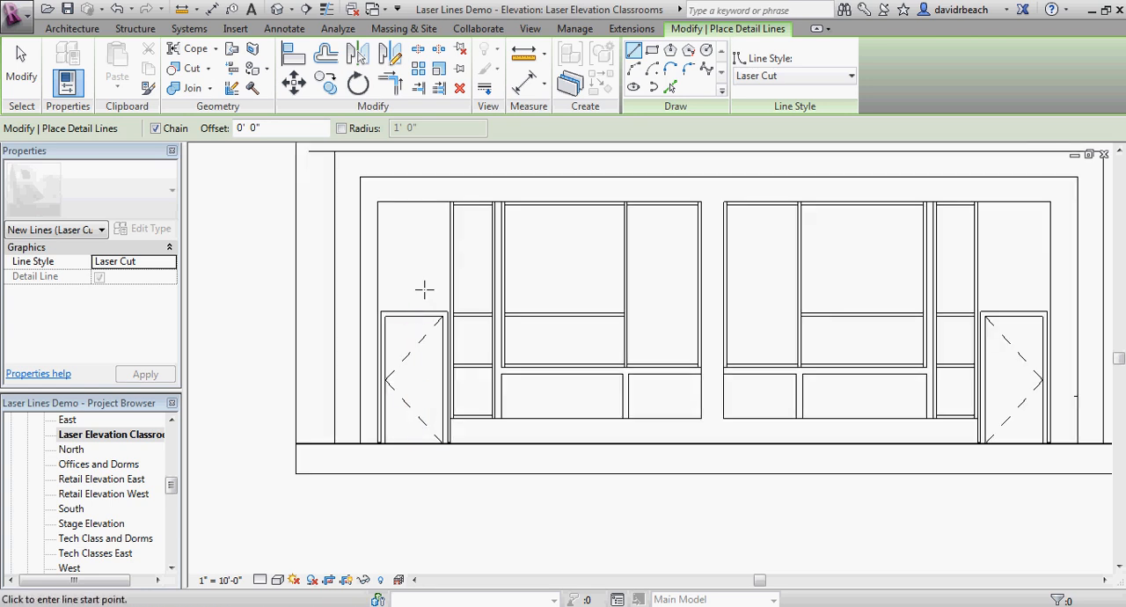
middle_drag(425, 290, 432, 314)
scroll(531, 454, up, 4)
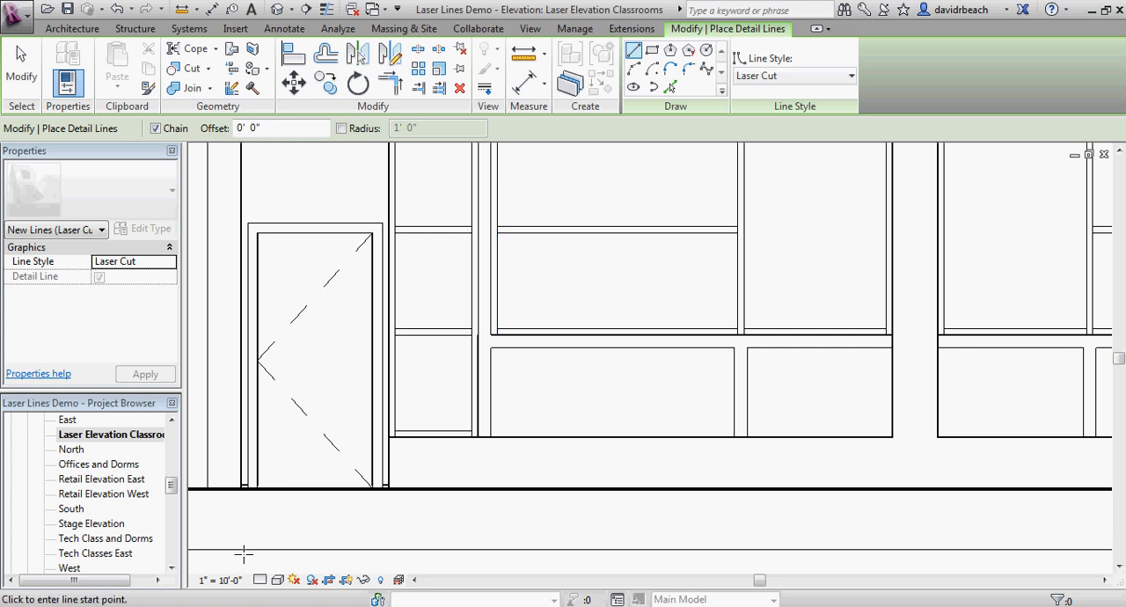
click(220, 581)
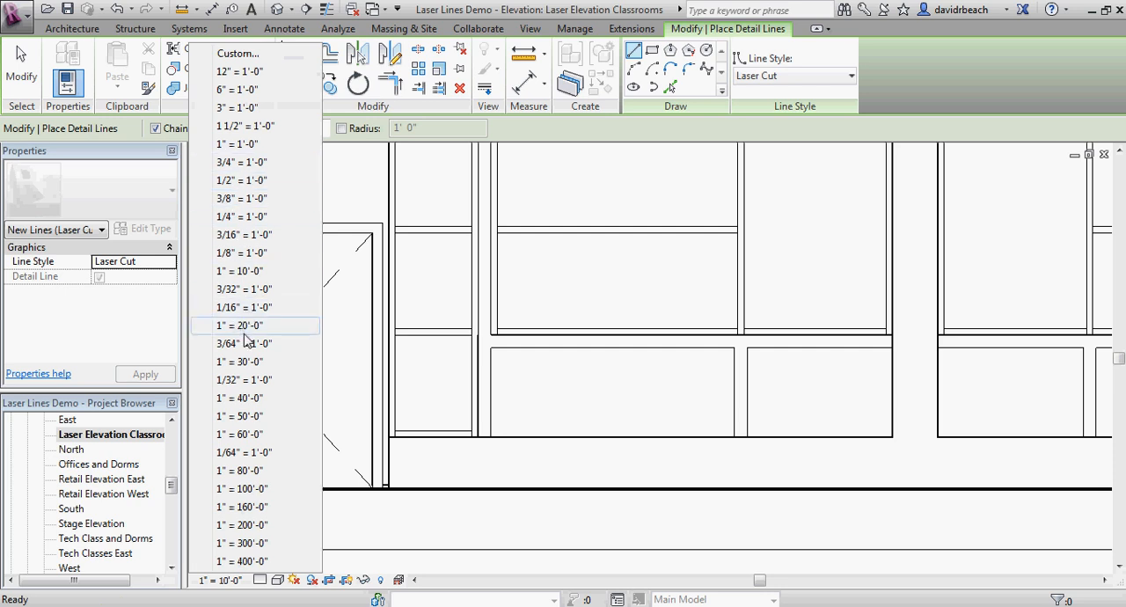
click(241, 253)
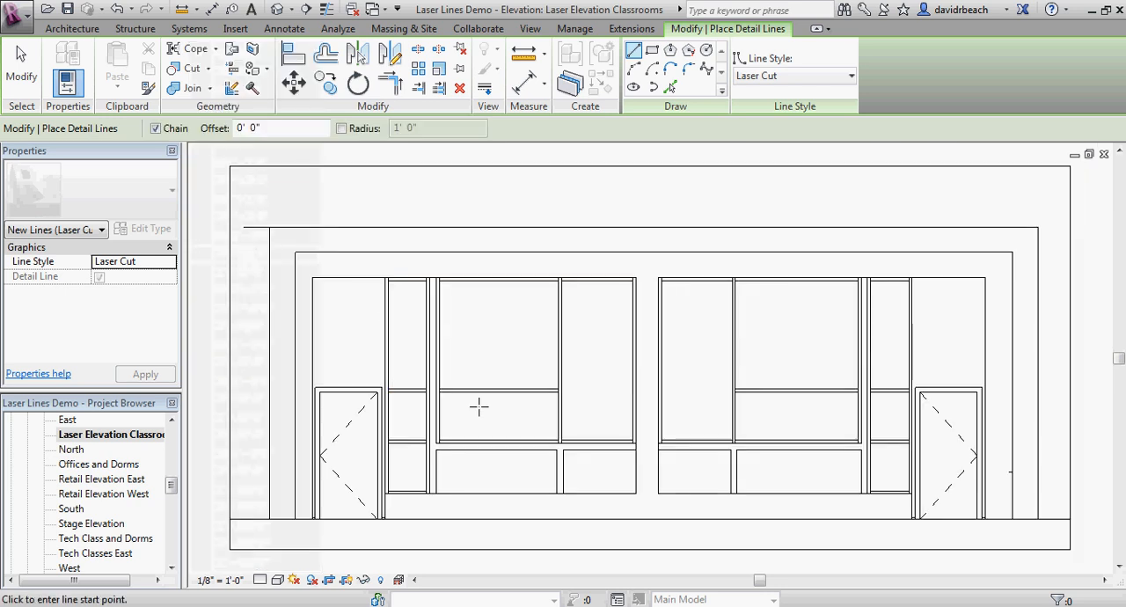
scroll(478, 402, up, 4)
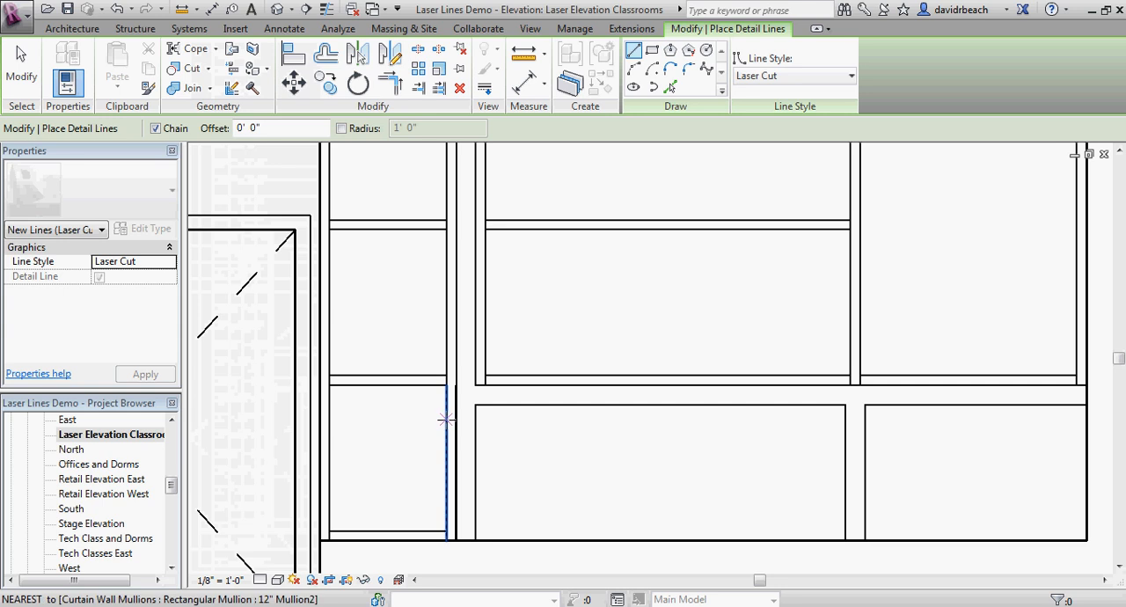
scroll(410, 426, down, 4)
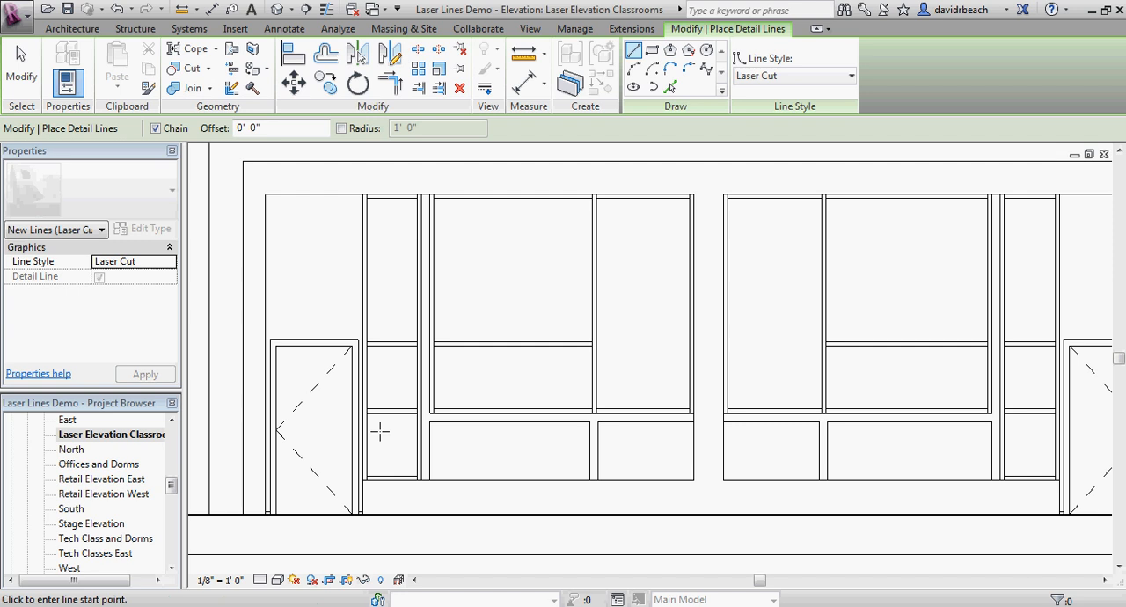
Step: Examine the door, mullion and wall frame linework across the classroom elevation at close range and as a whole
scroll(380, 426, up, 8)
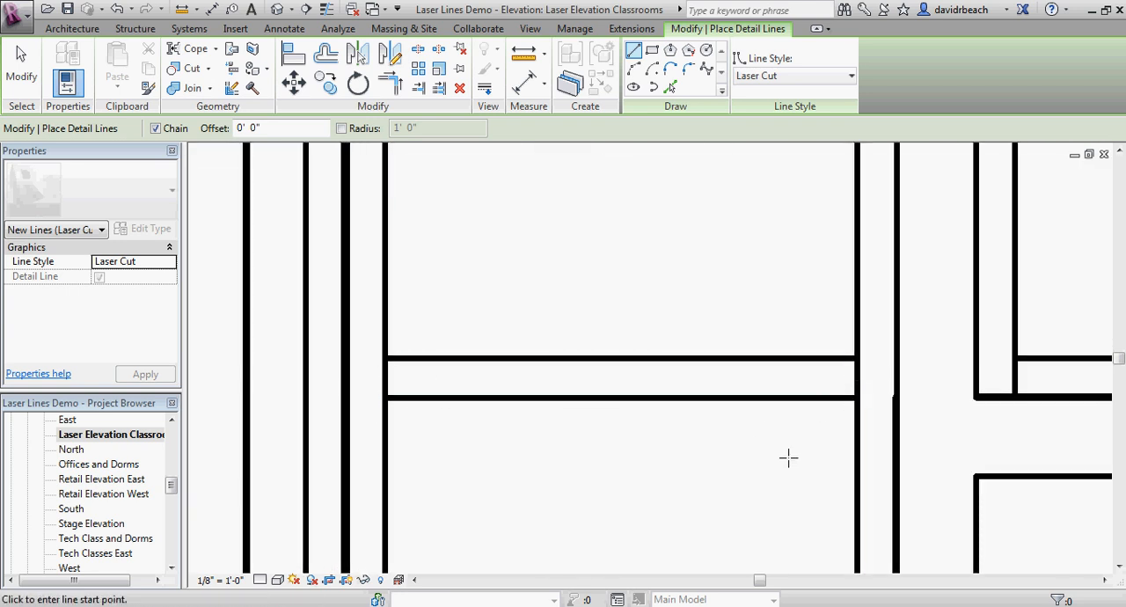
scroll(749, 471, down, 2)
scroll(745, 474, down, 3)
scroll(624, 360, up, 2)
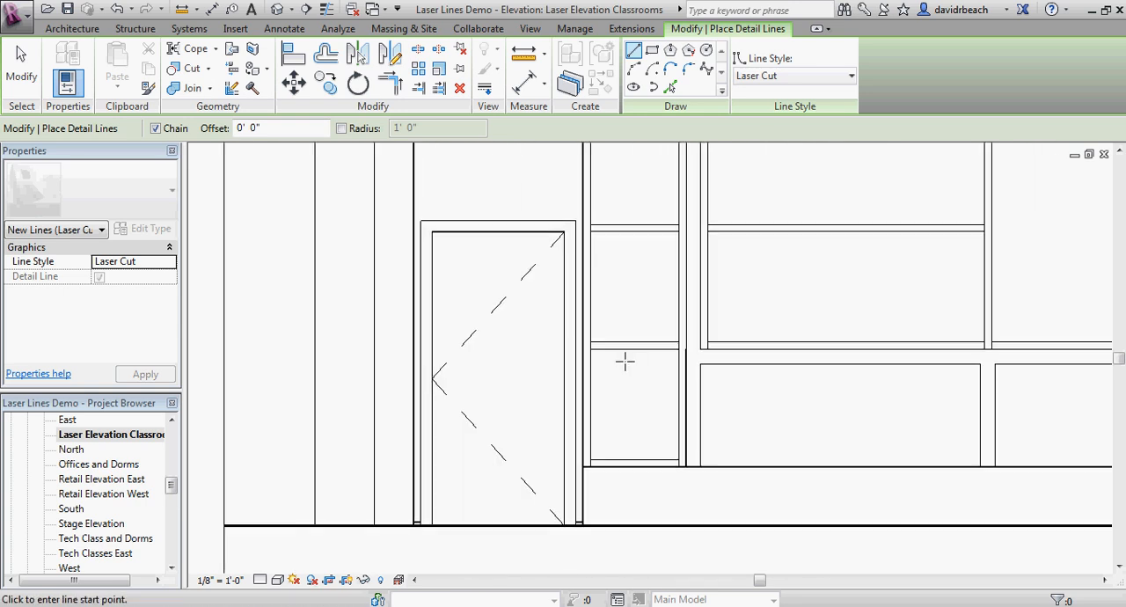
scroll(646, 236, down, 1)
middle_drag(653, 244, 618, 395)
scroll(618, 393, down, 1)
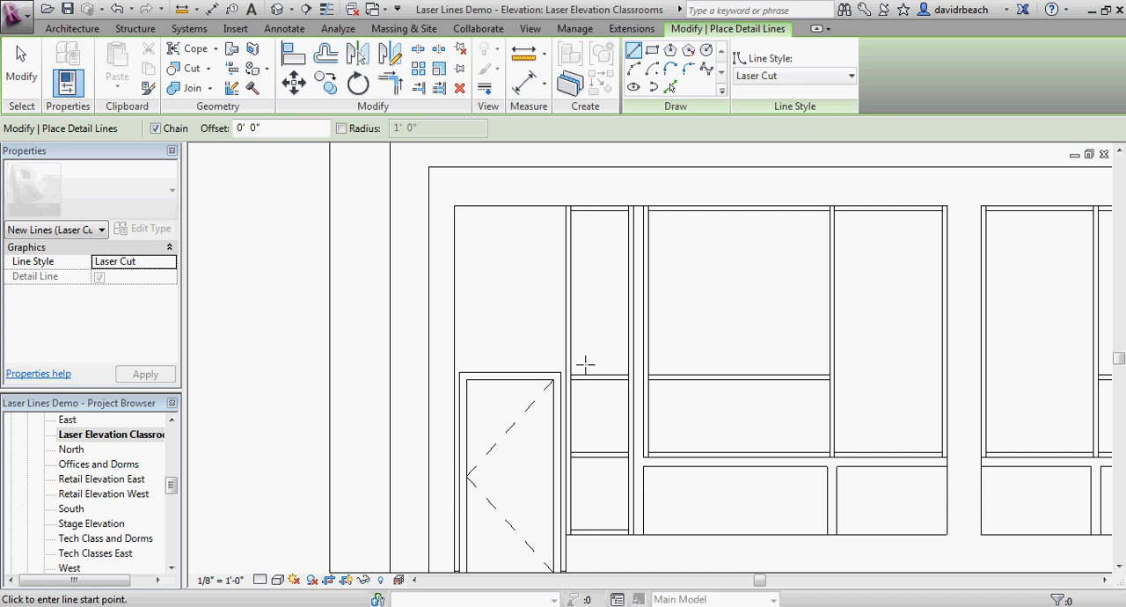
scroll(590, 353, down, 3)
scroll(470, 364, down, 2)
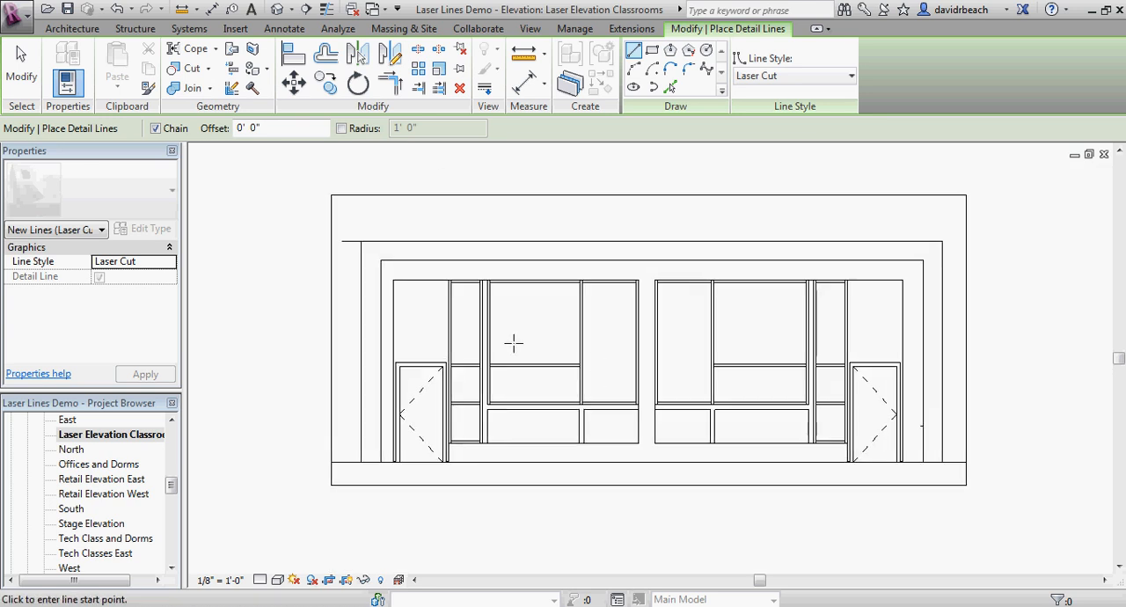
scroll(477, 353, up, 6)
scroll(545, 384, down, 4)
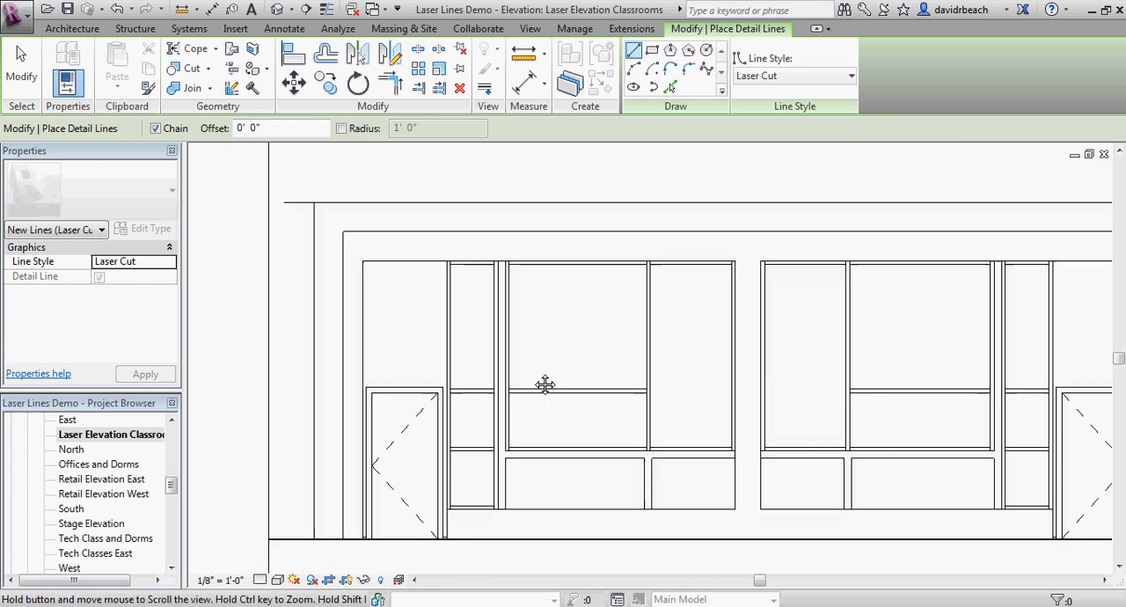
scroll(576, 440, down, 2)
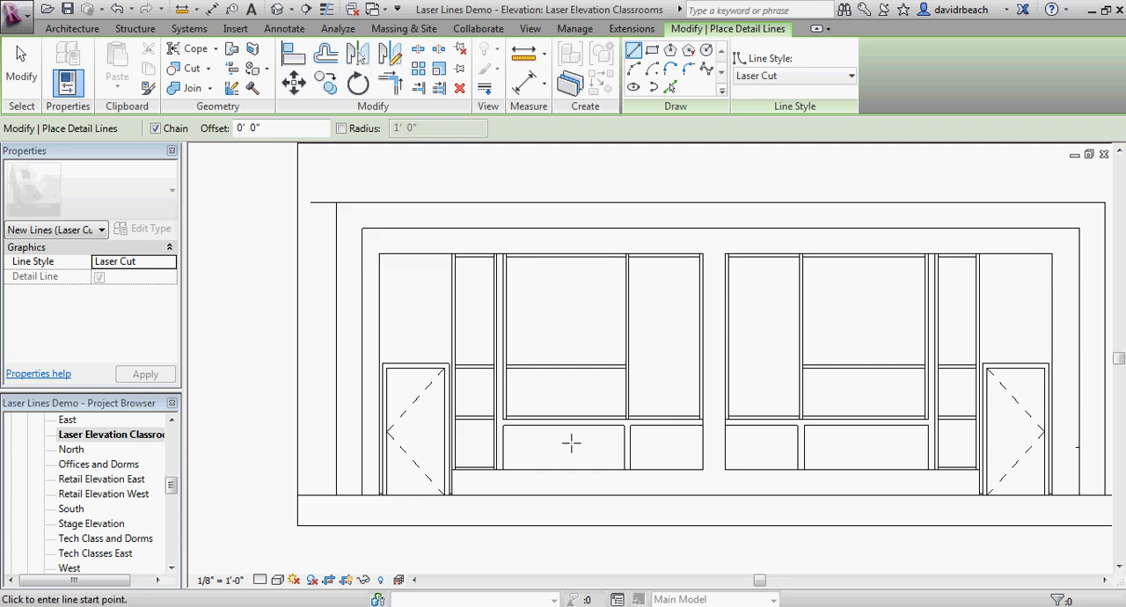
scroll(694, 392, down, 1)
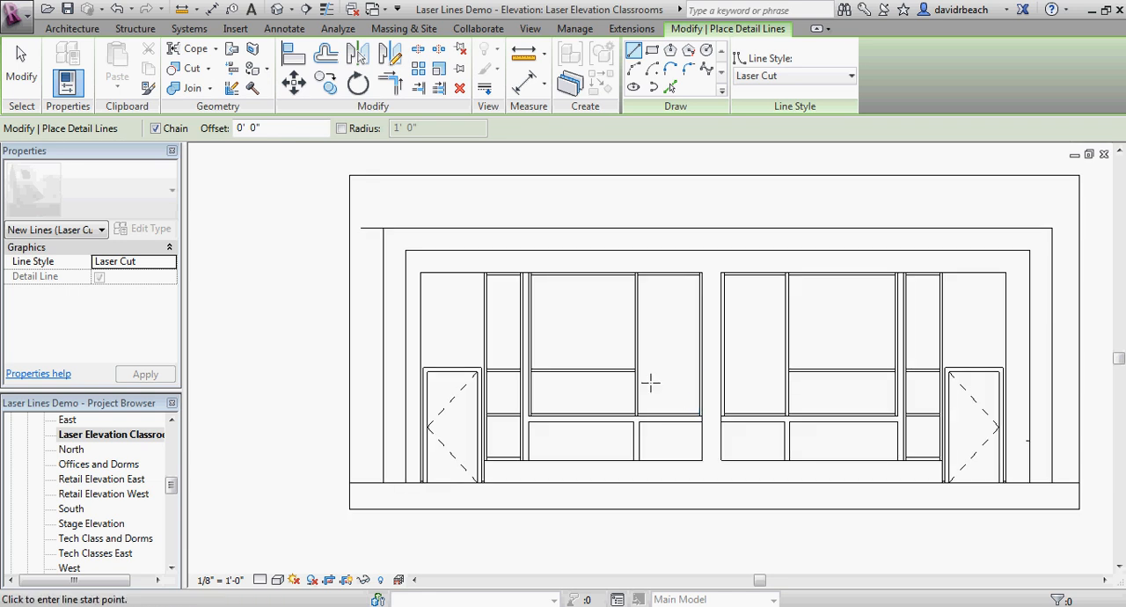
middle_drag(596, 383, 578, 388)
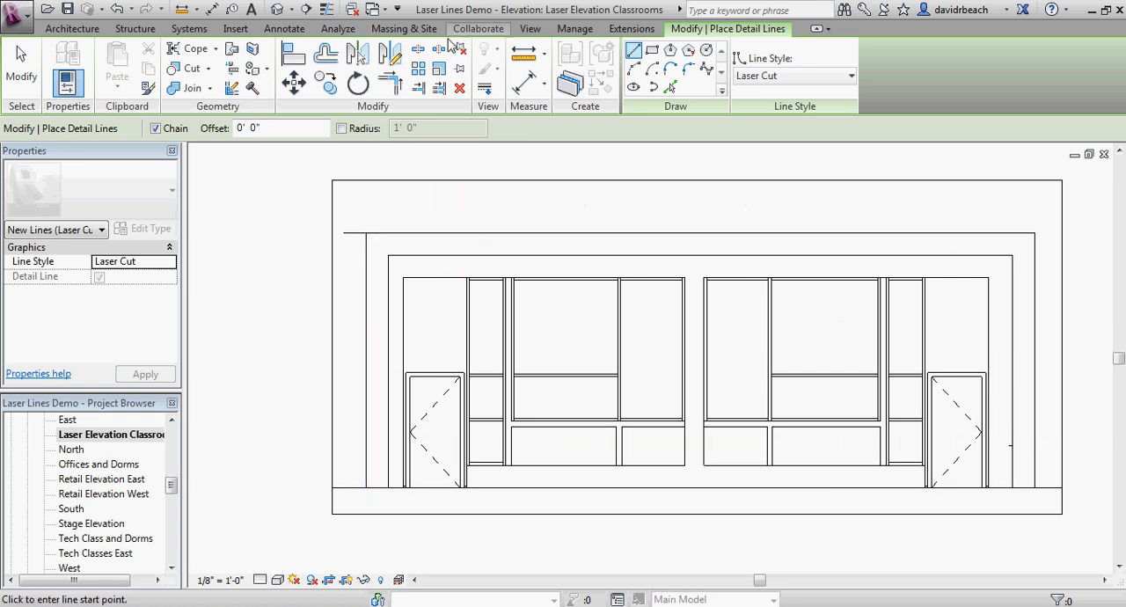
Step: Open the default 3D view and examine the depth of the classroom facade's outer wall frame, low walls and recessed glazing
click(300, 9)
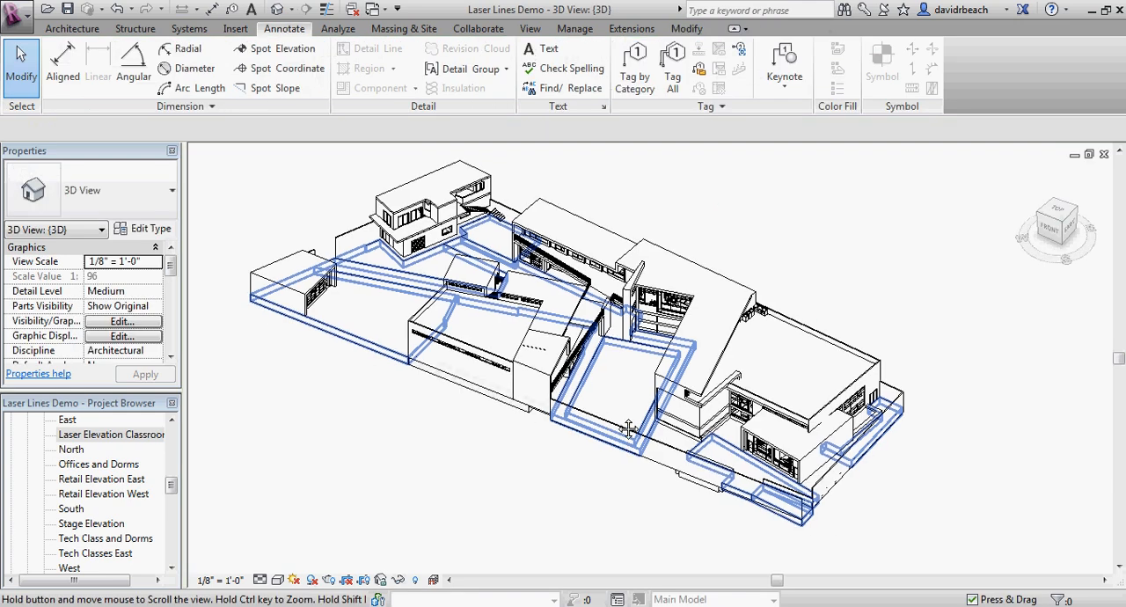
scroll(628, 429, up, 10)
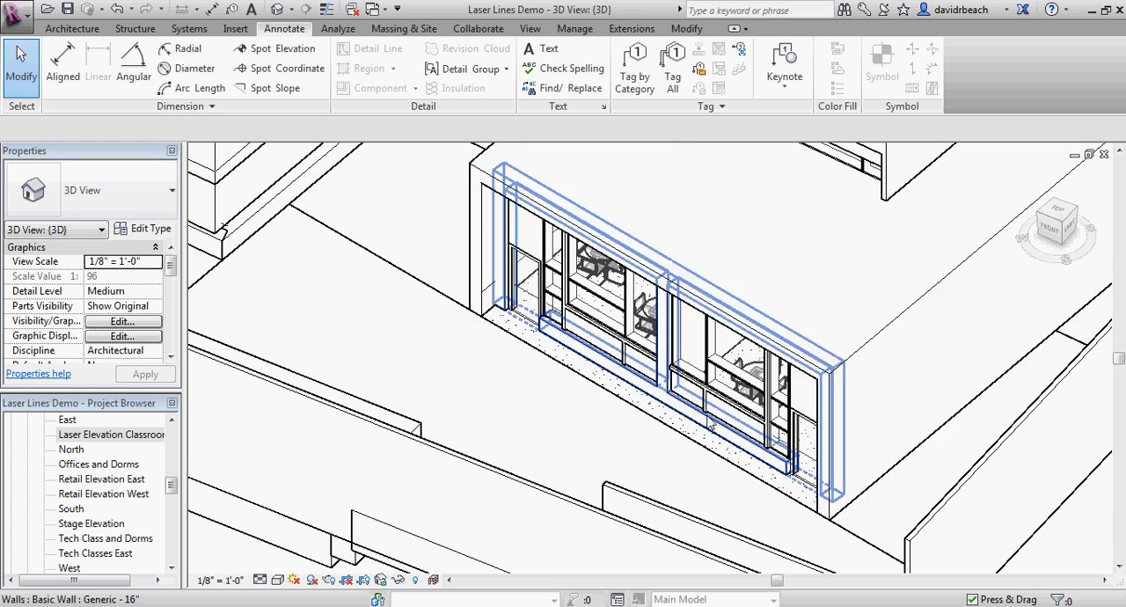
scroll(710, 426, up, 5)
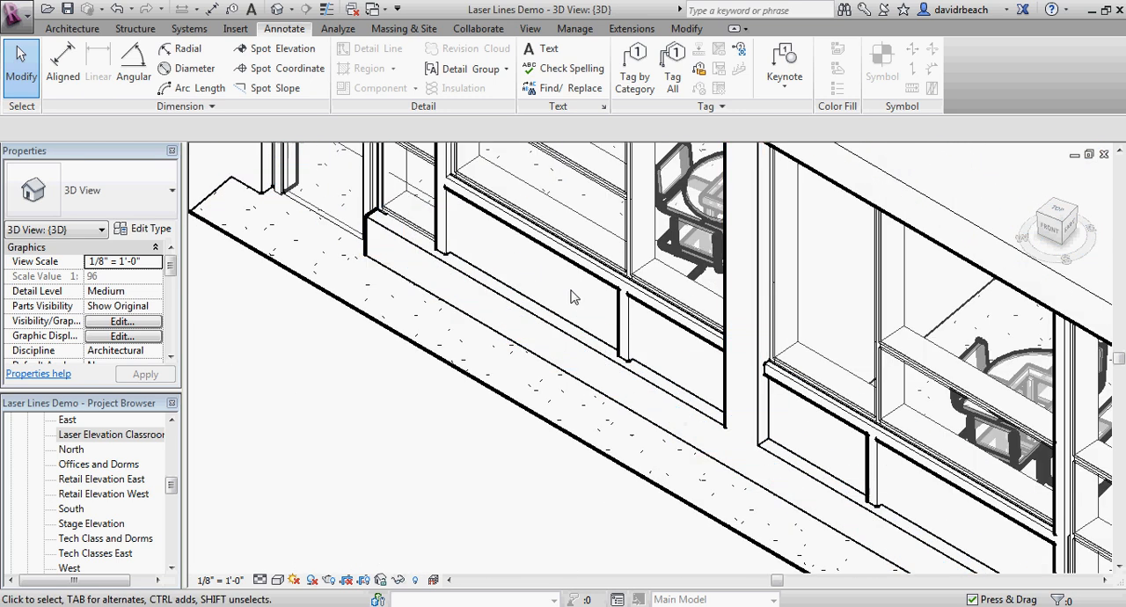
scroll(651, 361, down, 5)
middle_drag(774, 403, 711, 382)
scroll(765, 413, down, 1)
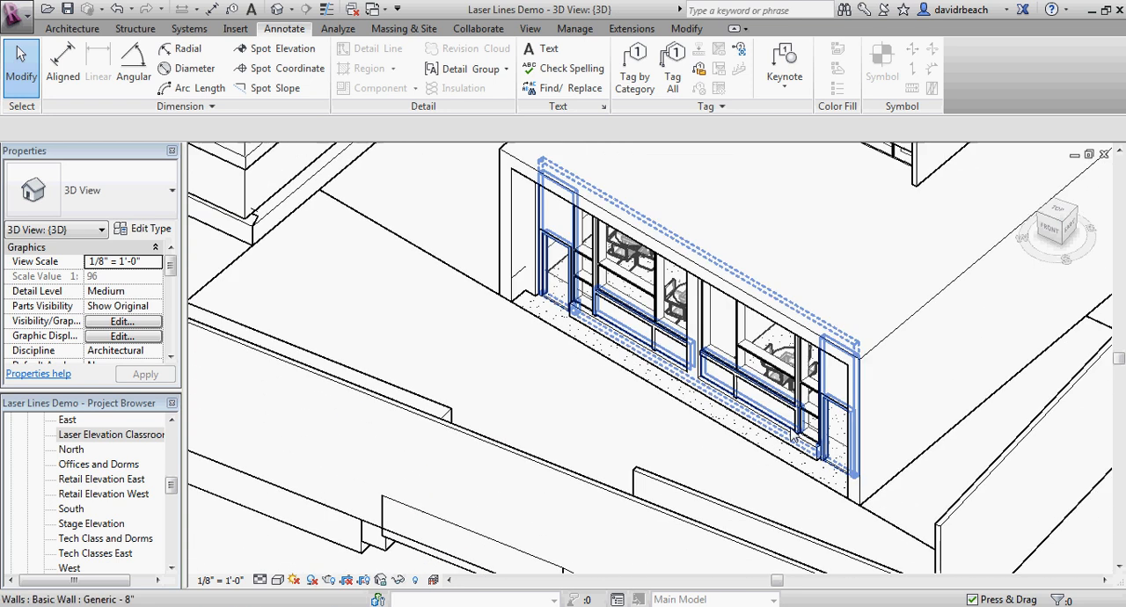
scroll(785, 431, up, 1)
scroll(783, 430, down, 1)
middle_drag(648, 428, 640, 446)
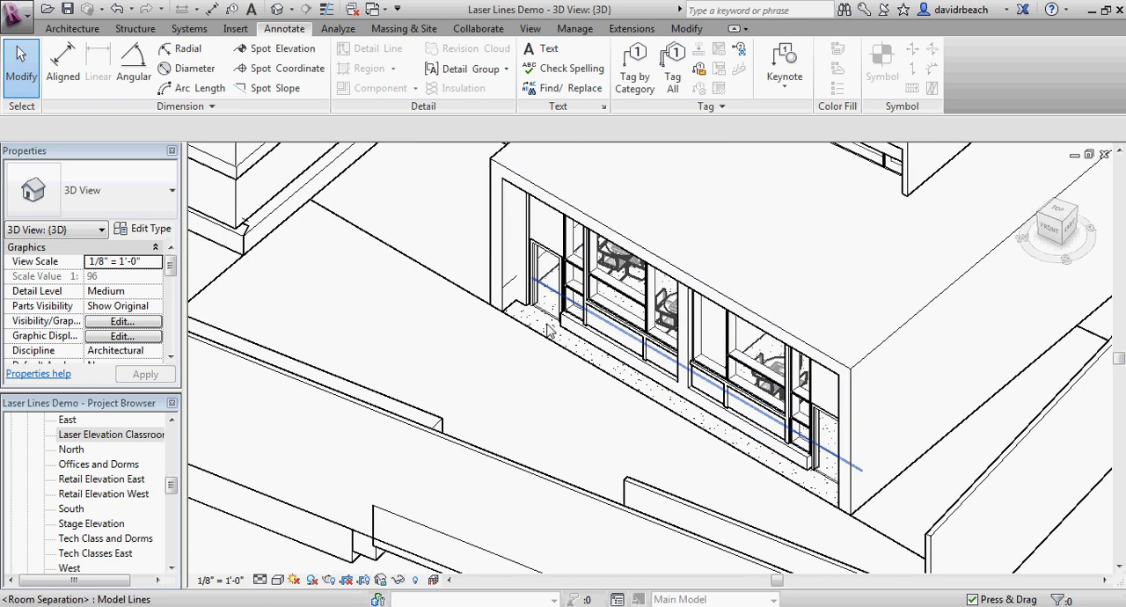
scroll(554, 387, down, 1)
middle_drag(555, 394, 508, 426)
scroll(513, 424, up, 2)
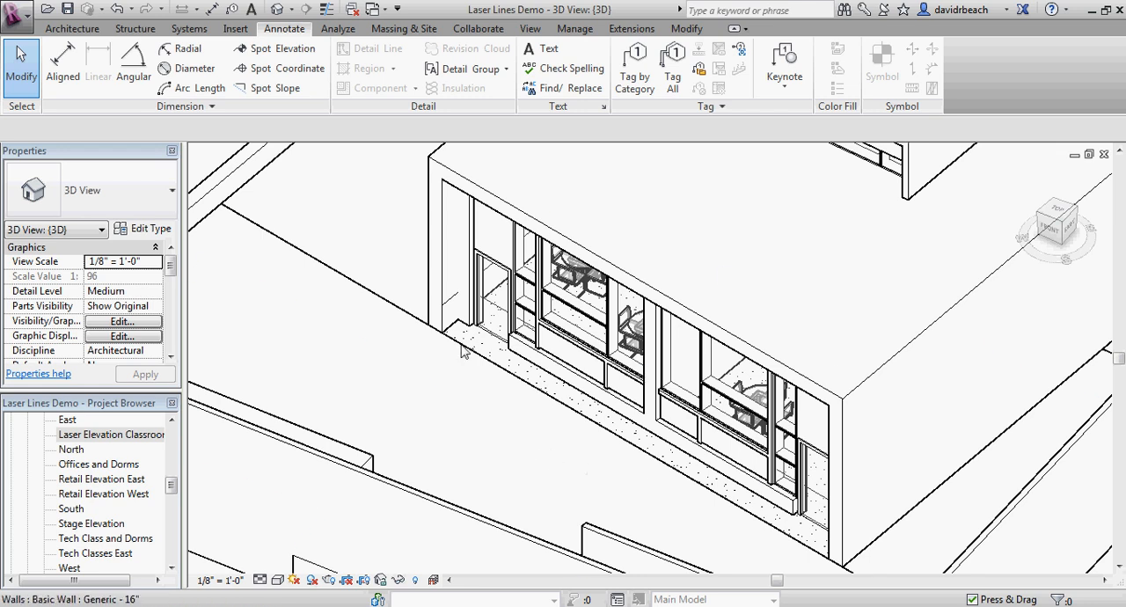
middle_drag(676, 453, 597, 464)
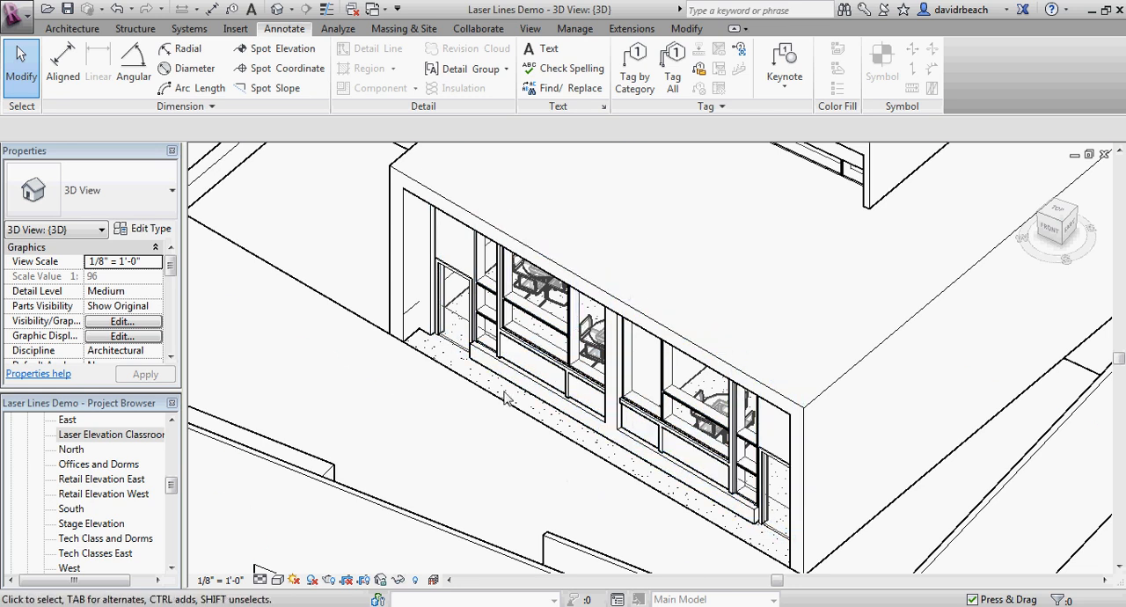
middle_drag(504, 398, 361, 460)
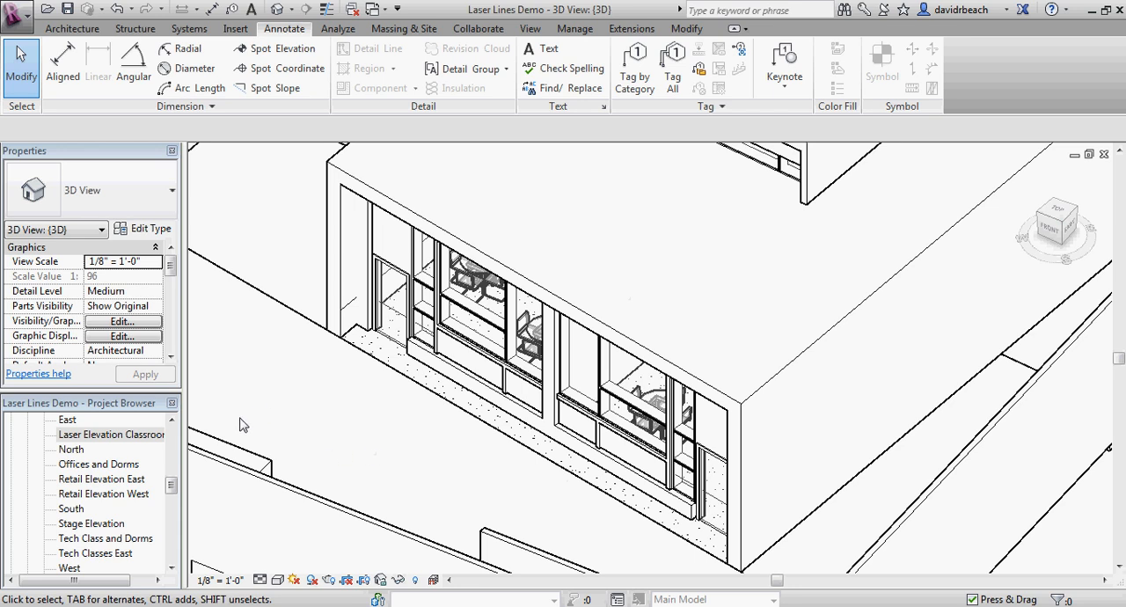
Step: In the Laser Elevation Classrooms view, trace the outer edge of the wall frame from ground to ground with Laser Cut detail lines
double_click(110, 435)
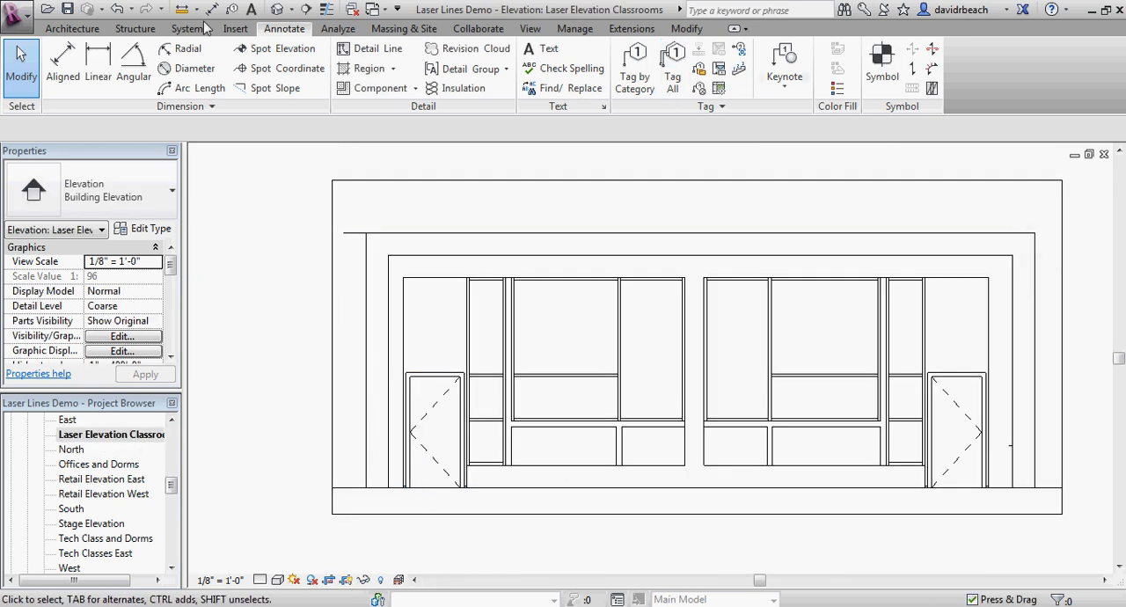
click(378, 51)
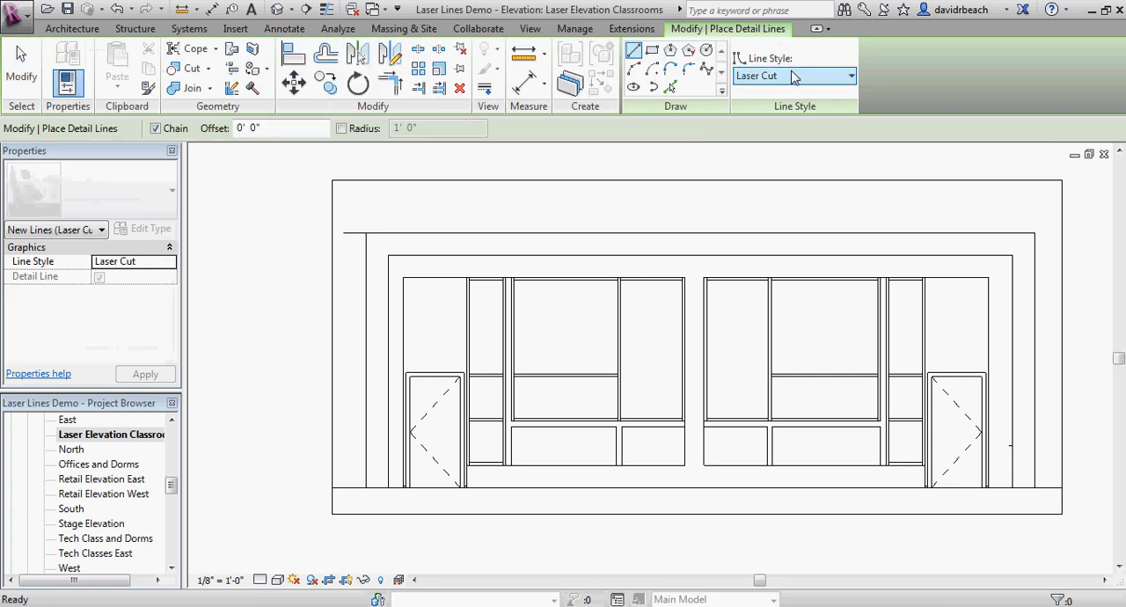
click(365, 485)
click(367, 233)
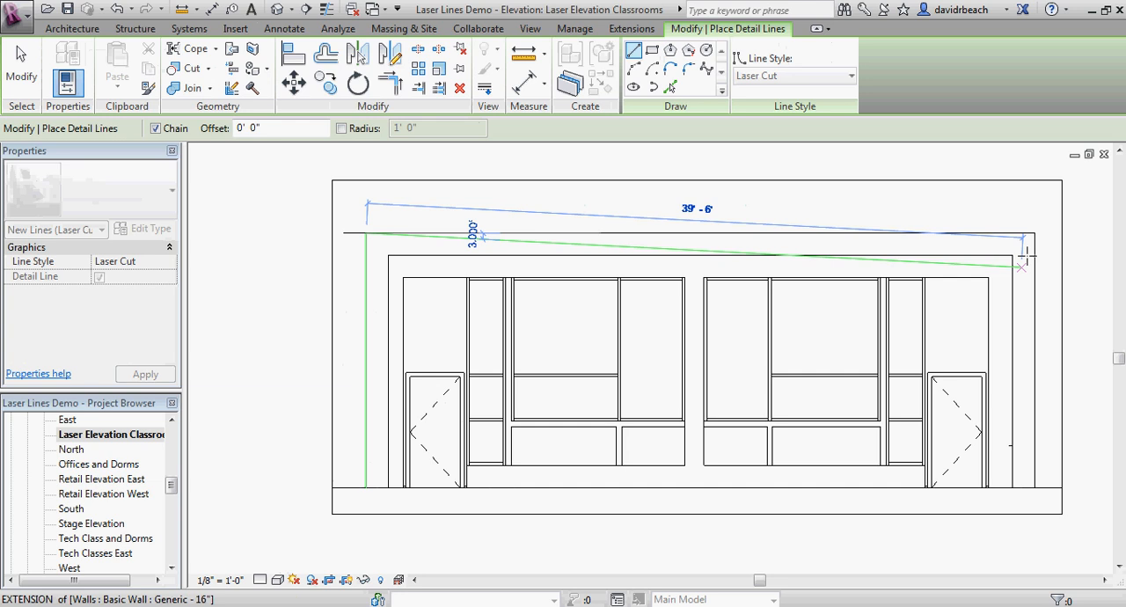
click(1034, 233)
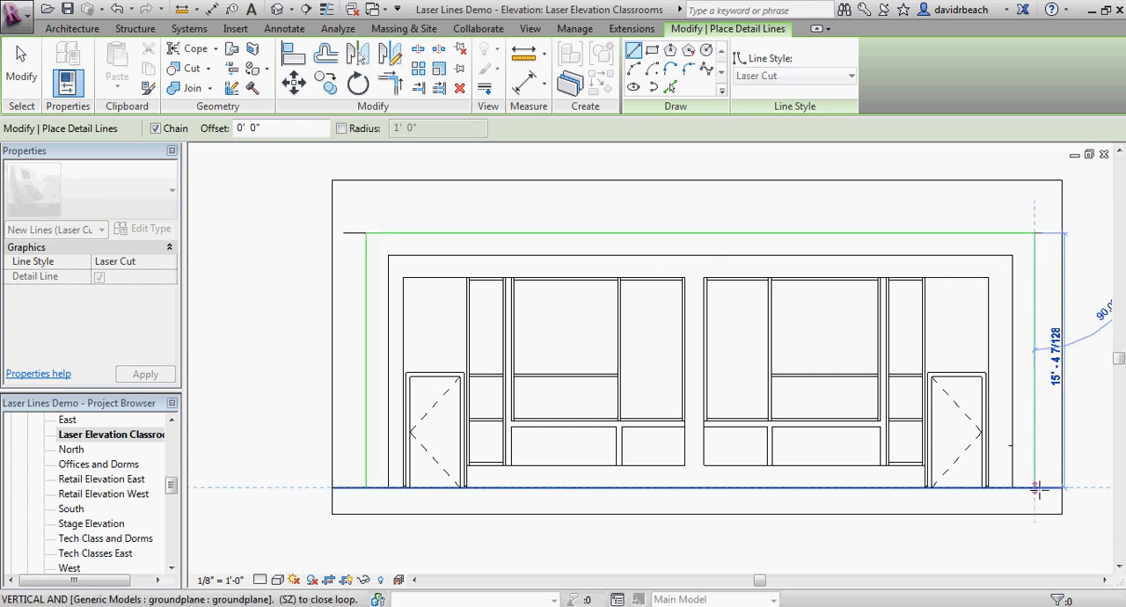
click(1034, 487)
Step: Continue the Laser Cut chain around the wall frame's inner edge and close the outline at its starting ground corner
click(1012, 487)
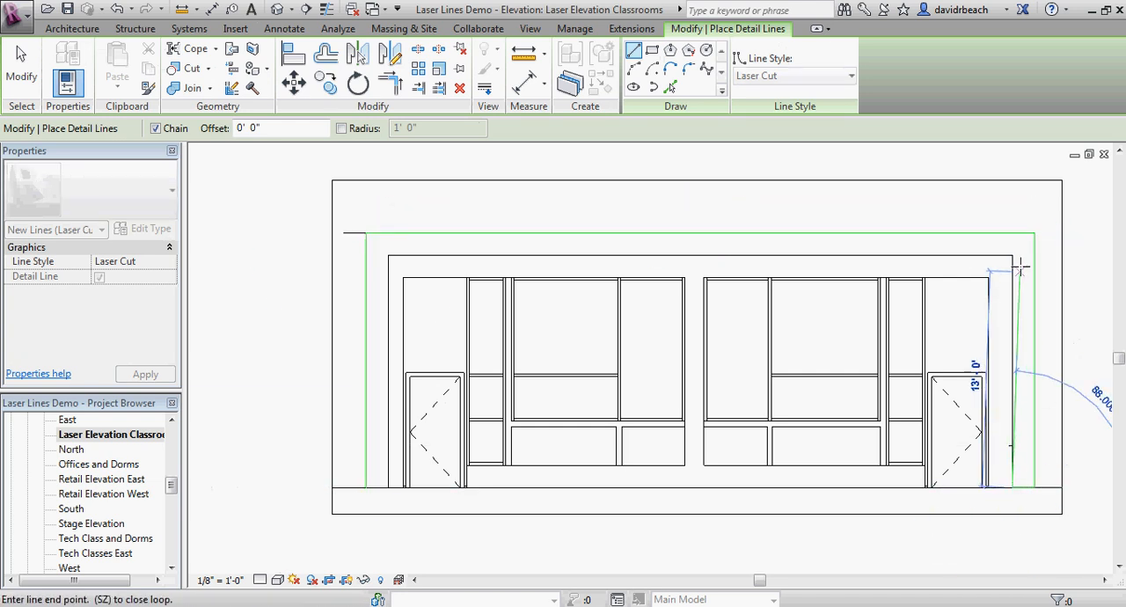
click(1012, 257)
click(388, 255)
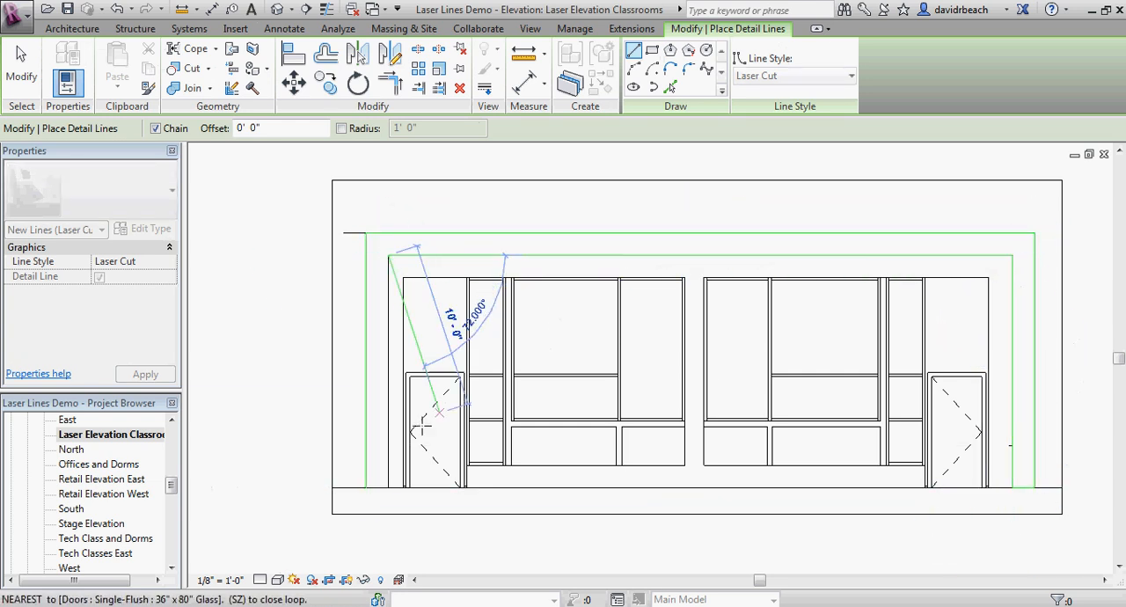
click(388, 487)
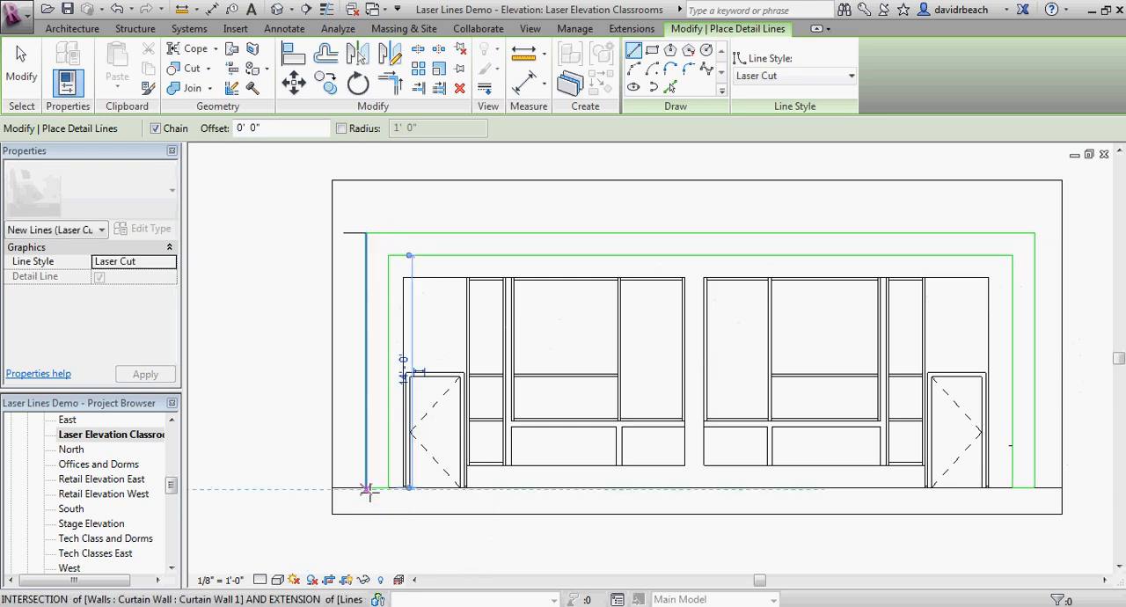
key(Escape)
key(Escape)
Step: Select the whole chain of Laser Cut frame lines and move it 50' horizontally to the right of the elevation
scroll(373, 476, down, 3)
middle_drag(373, 476, 353, 470)
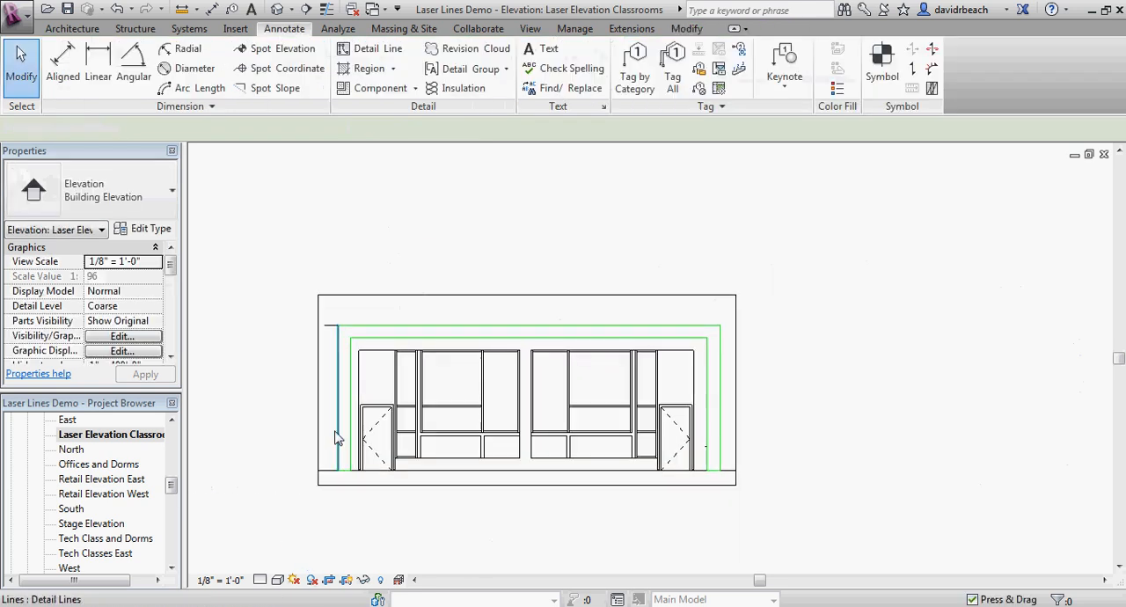
key(Tab)
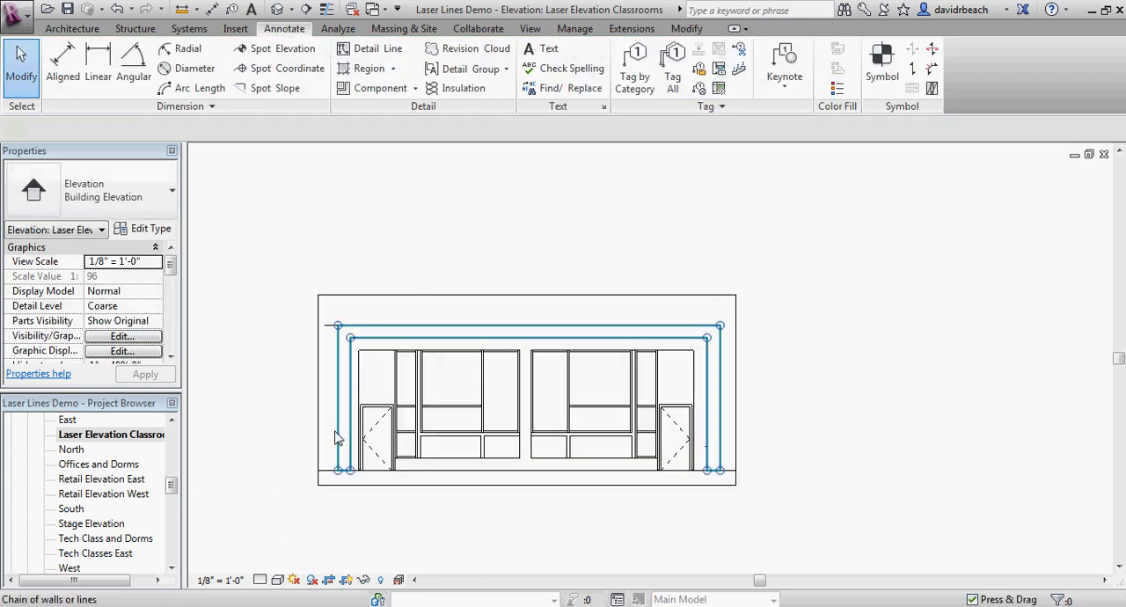
click(337, 438)
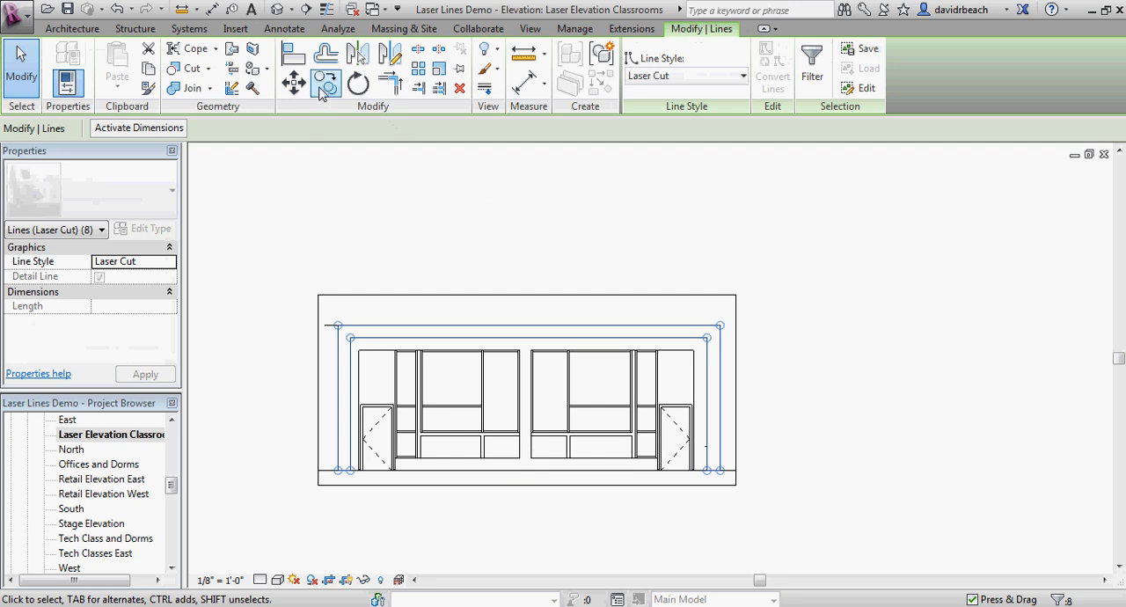
click(294, 85)
click(338, 325)
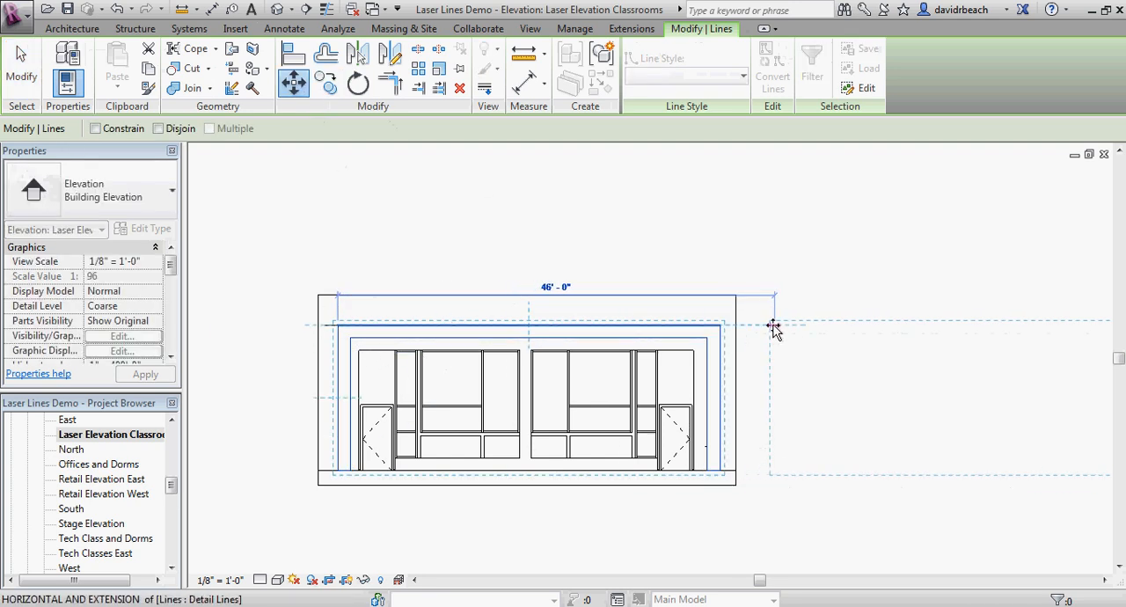
text(50)
key(Return)
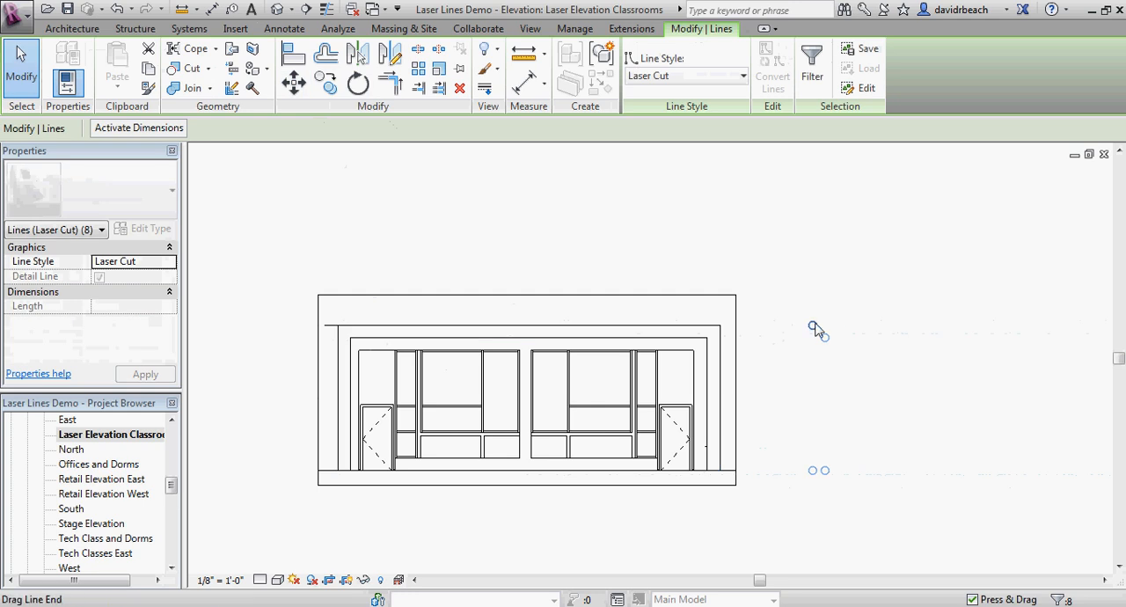
key(Escape)
Step: Extend the right side of the elevation's crop region past the moved Laser Cut outline
scroll(811, 326, down, 2)
middle_drag(809, 326, 608, 305)
click(598, 317)
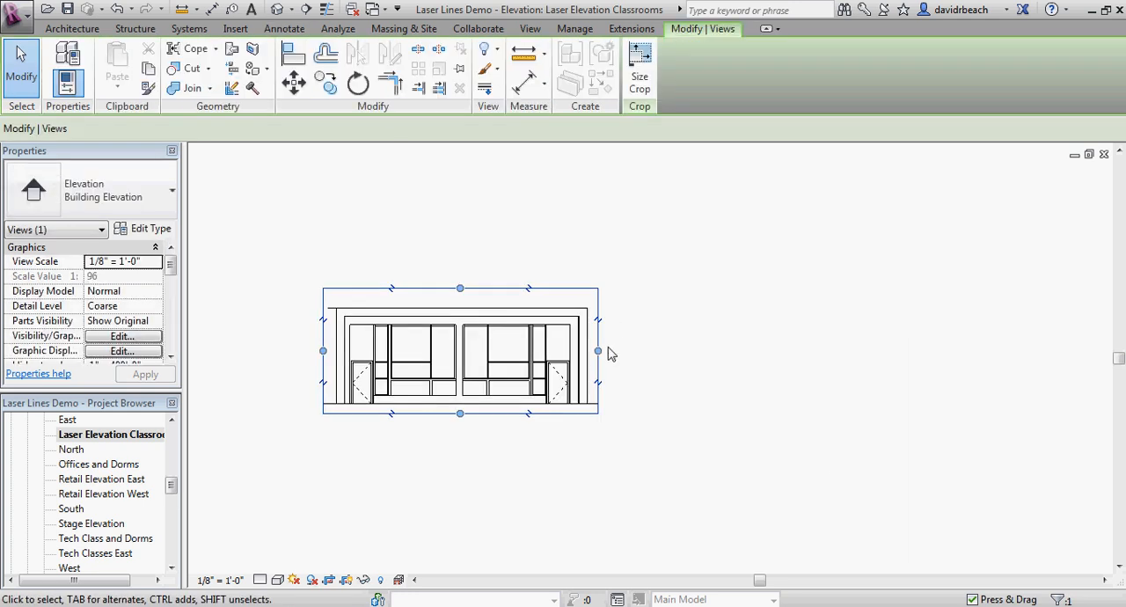
drag(598, 350, 992, 352)
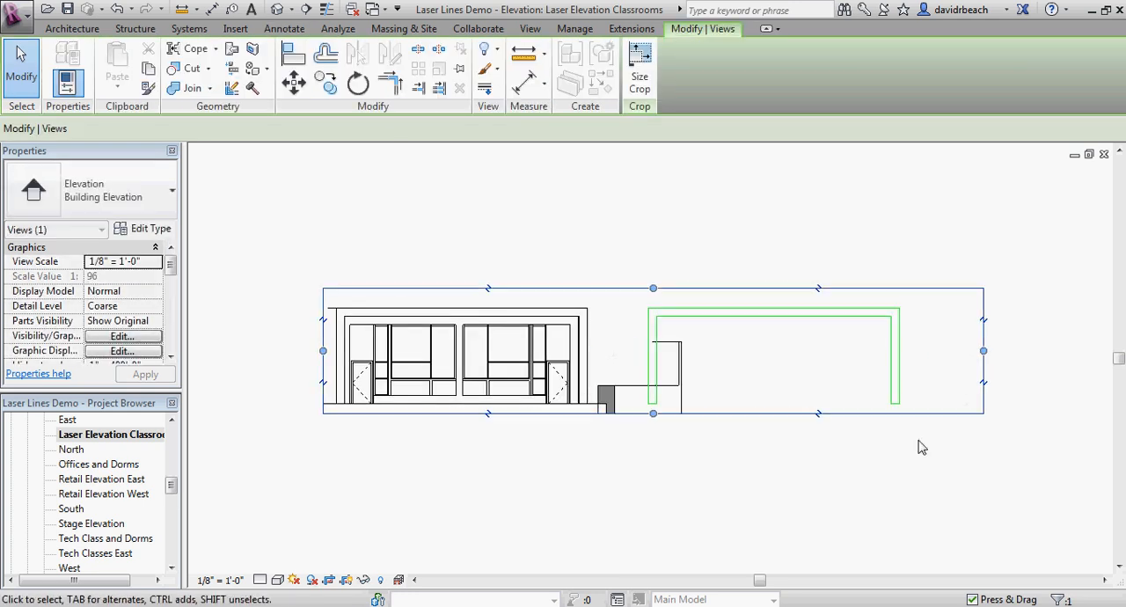
key(Escape)
Step: Compare the moved Laser Cut frame outline with the original elevation, and examine the remaining window and door linework
scroll(743, 463, up, 1)
scroll(743, 464, up, 1)
middle_drag(733, 318, 797, 363)
scroll(695, 362, down, 3)
scroll(685, 365, up, 3)
scroll(795, 362, down, 2)
scroll(827, 373, down, 1)
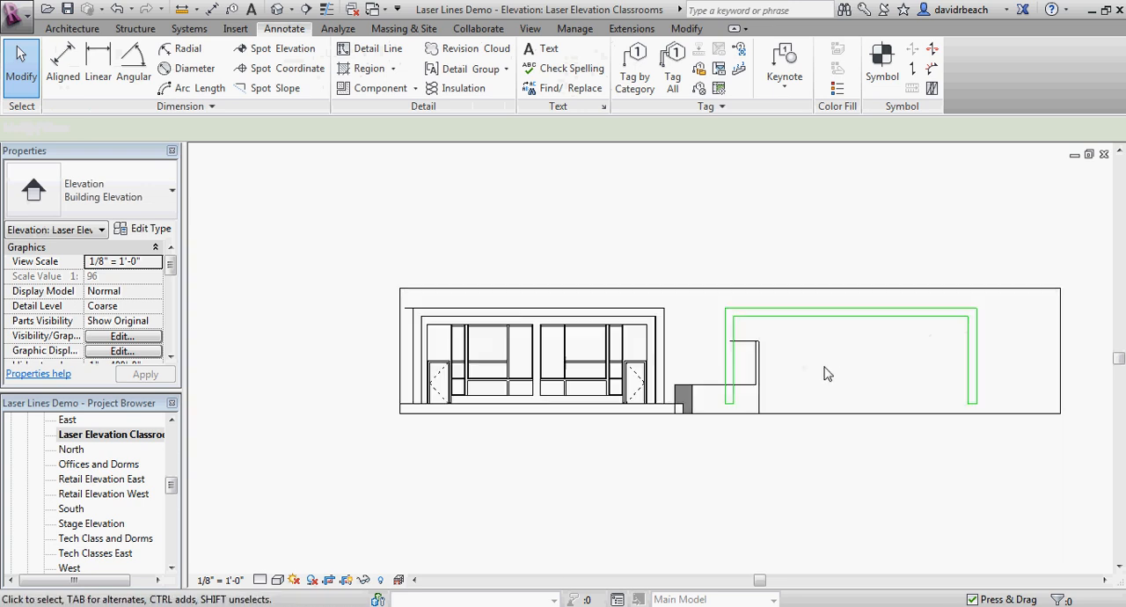
scroll(789, 365, up, 1)
scroll(787, 362, up, 2)
scroll(757, 329, down, 4)
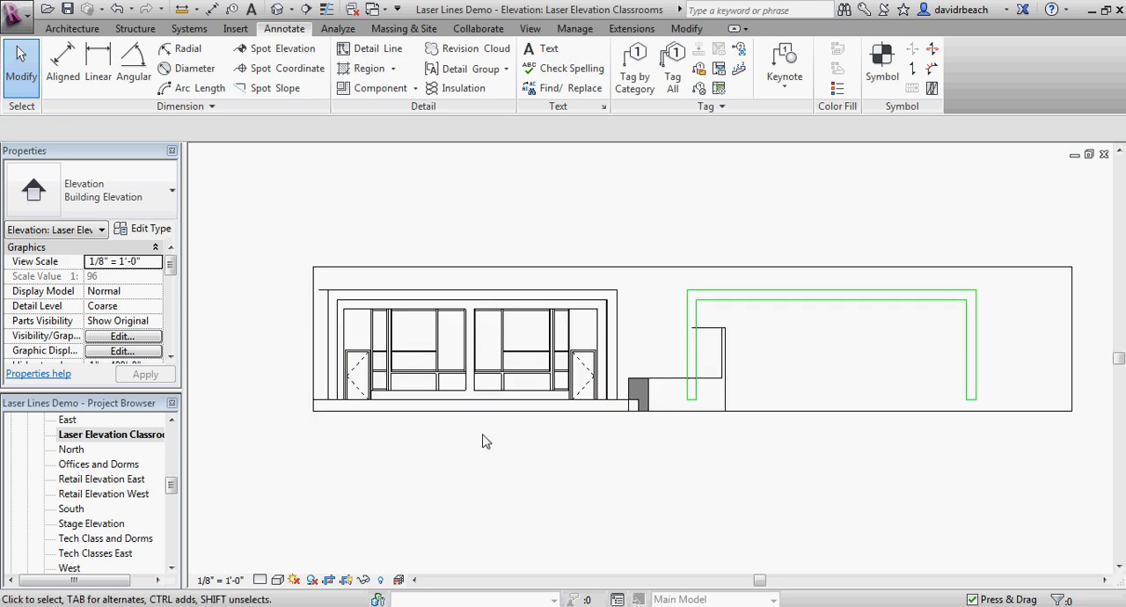
scroll(484, 440, up, 1)
middle_drag(796, 454, 552, 456)
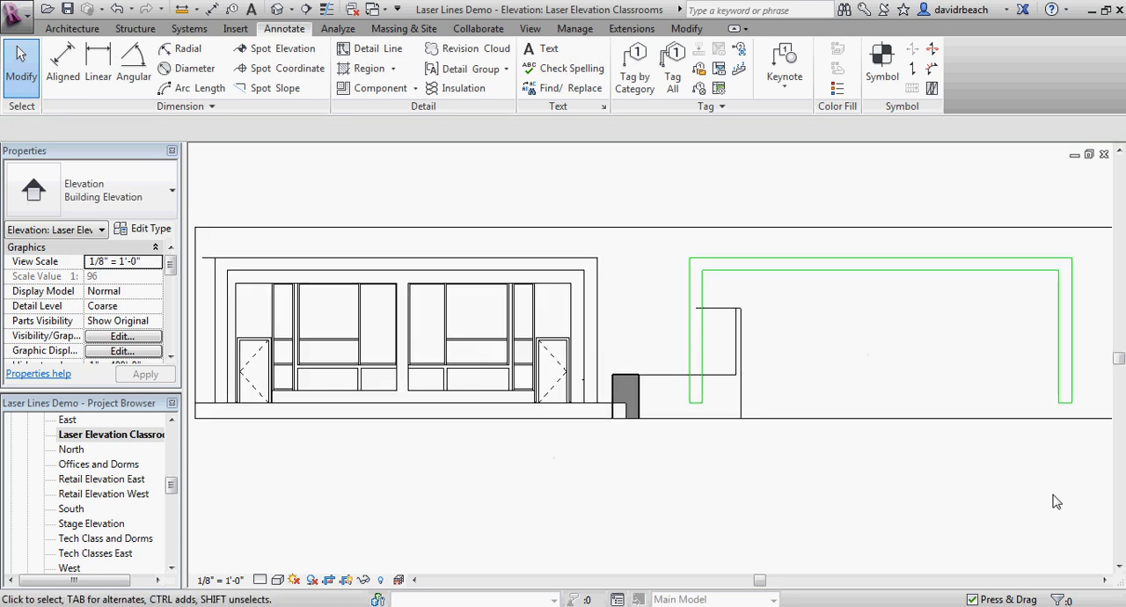
scroll(995, 481, down, 1)
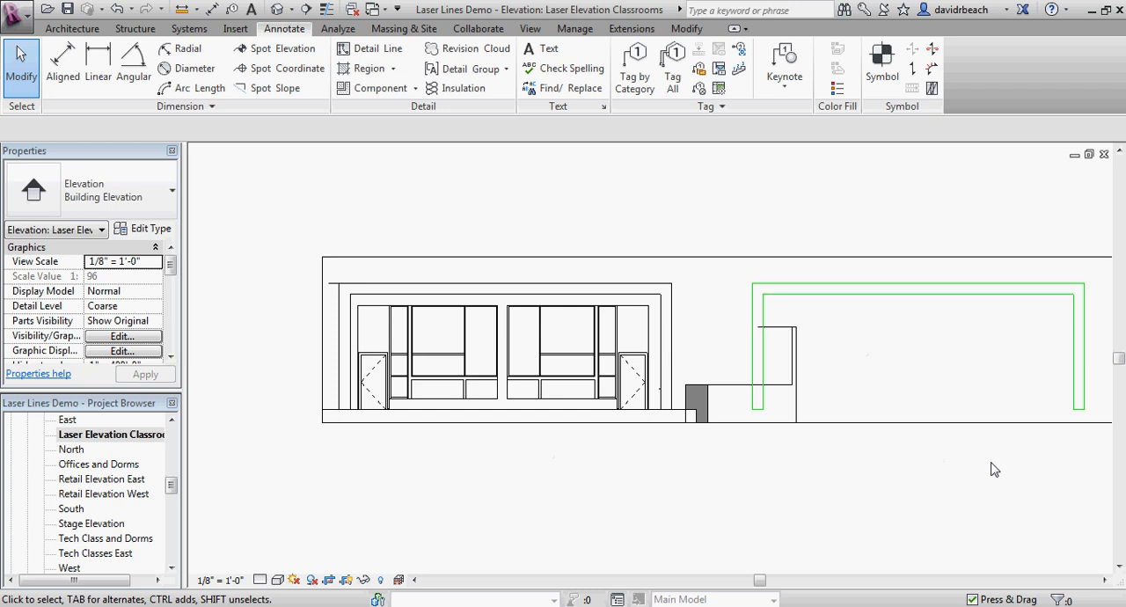
scroll(800, 492, down, 1)
scroll(424, 361, up, 4)
scroll(522, 368, up, 3)
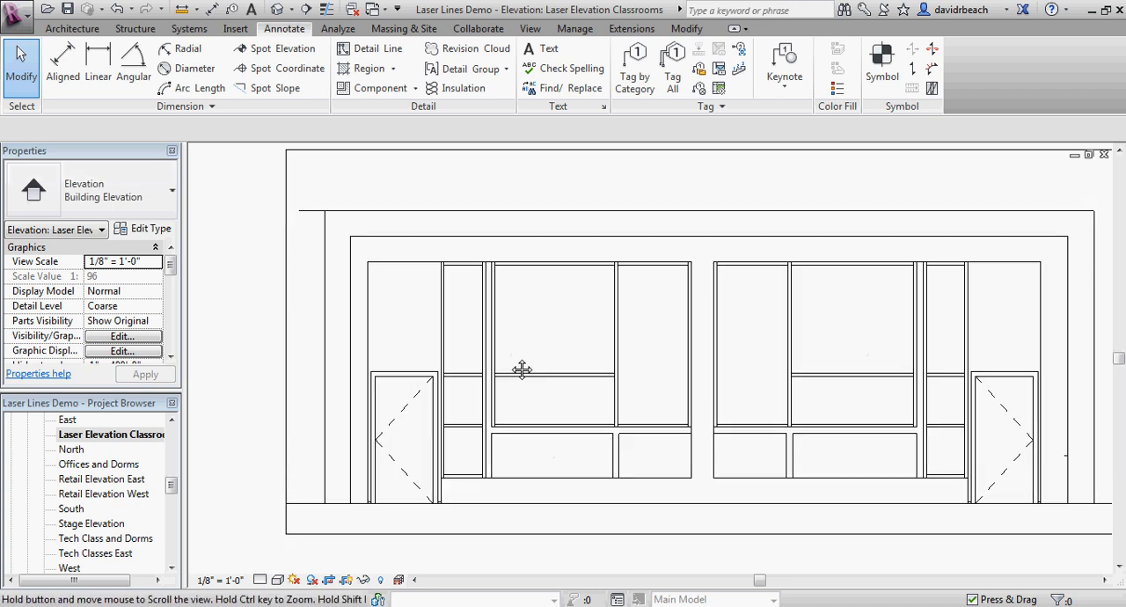
Step: Create Laser Cut detail lines with Pick Lines from the wall's outer left, top and right edges and the ground line
middle_drag(522, 369, 451, 362)
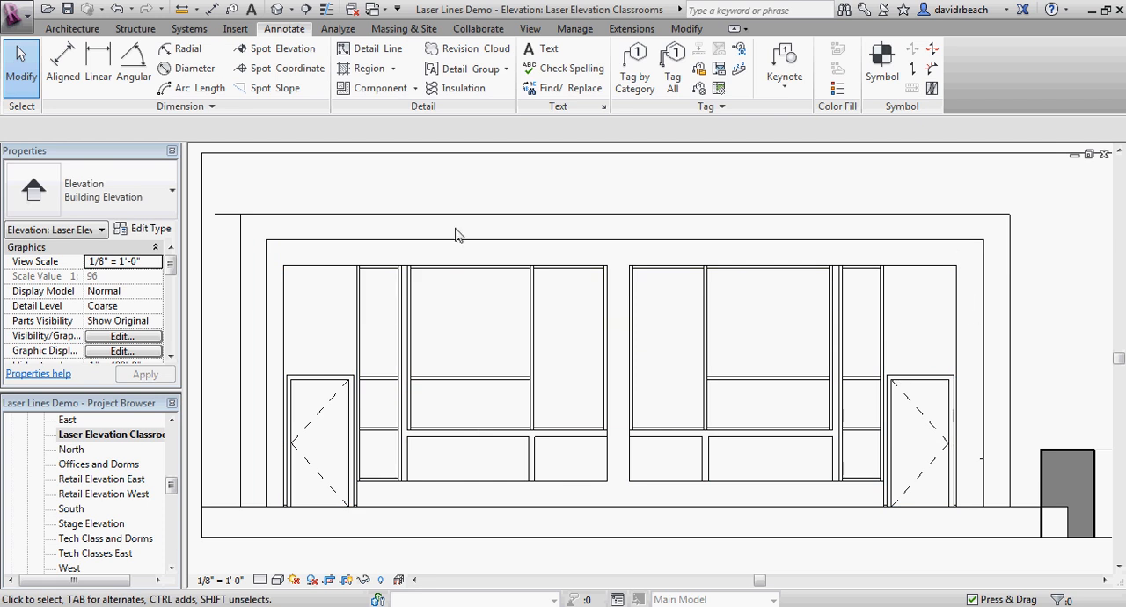
scroll(848, 299, down, 1)
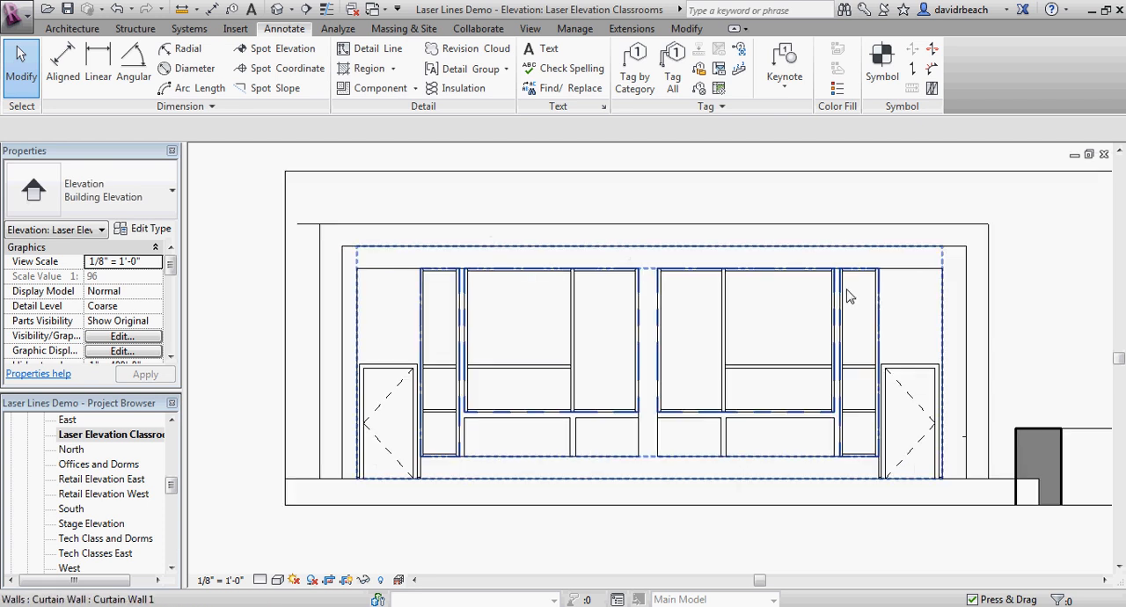
middle_drag(809, 325, 810, 330)
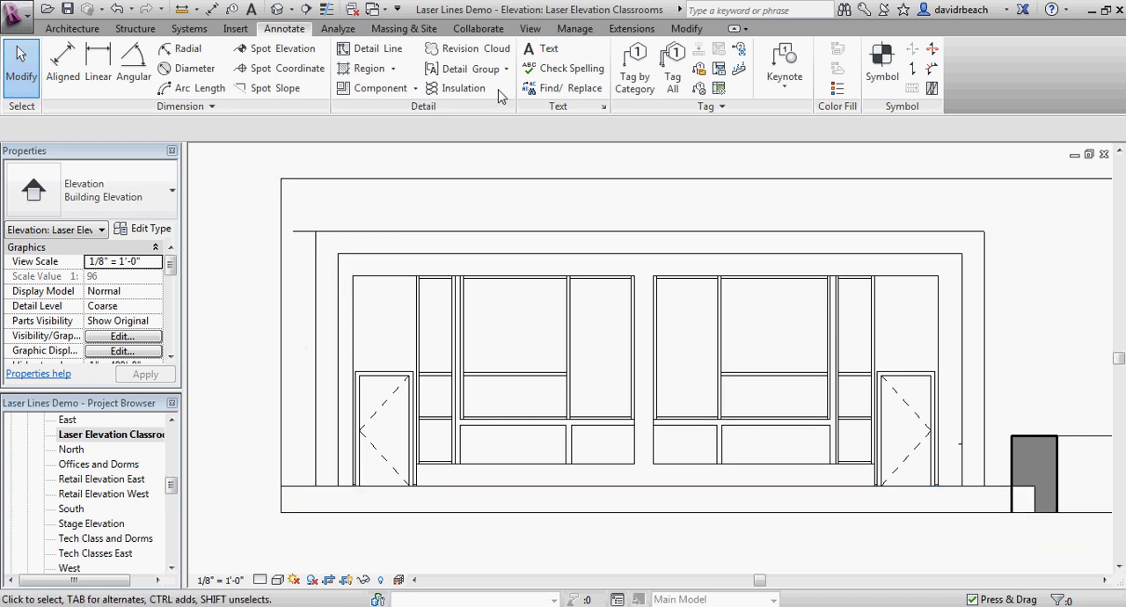
click(364, 49)
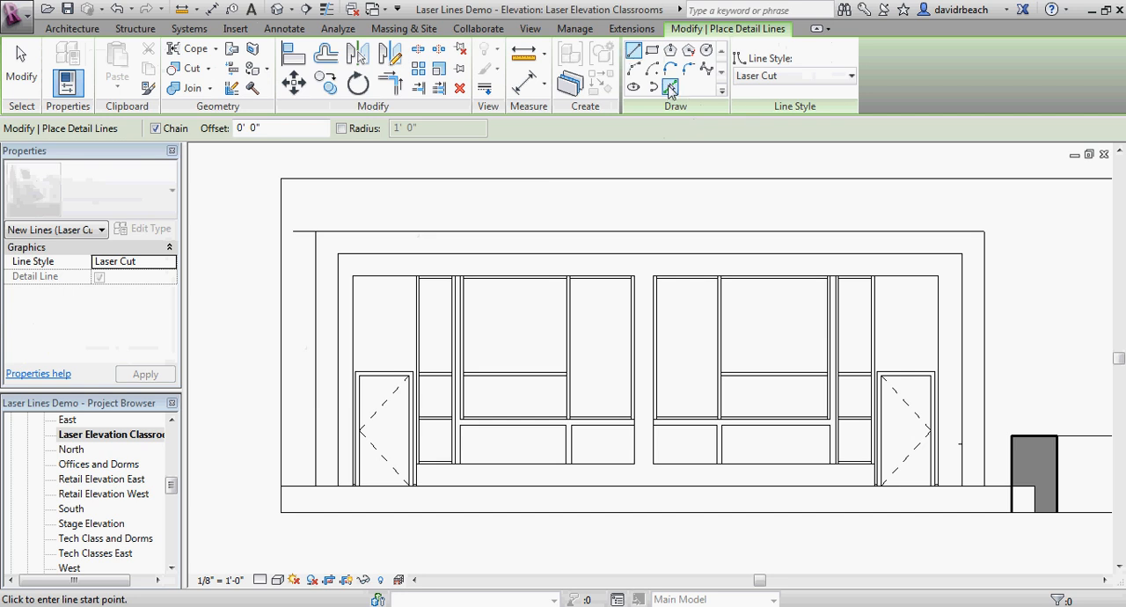
click(669, 88)
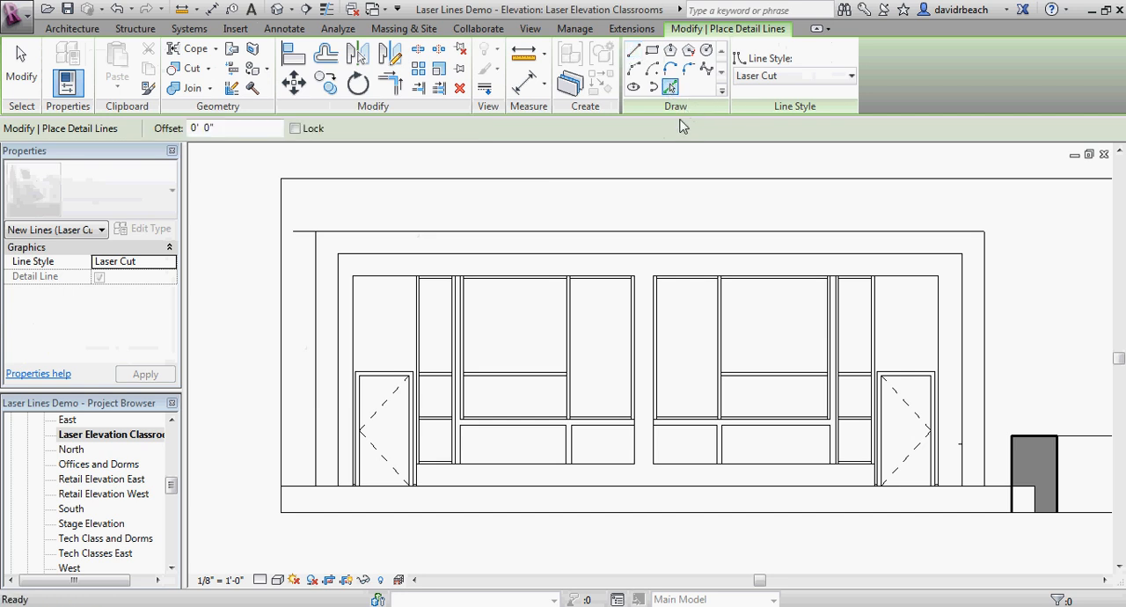
click(316, 339)
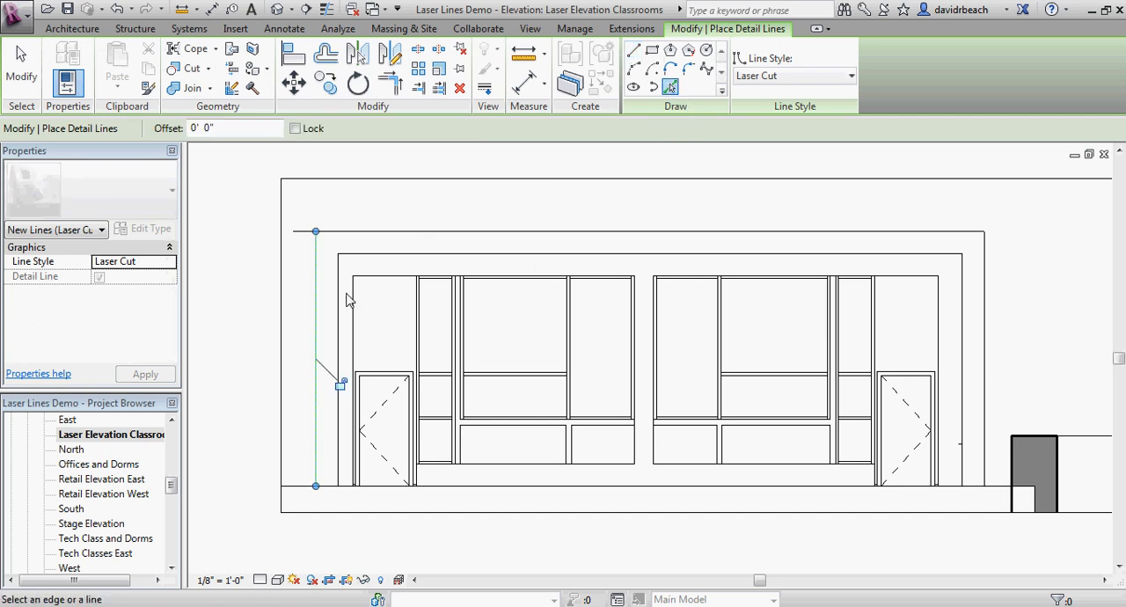
click(475, 231)
click(986, 329)
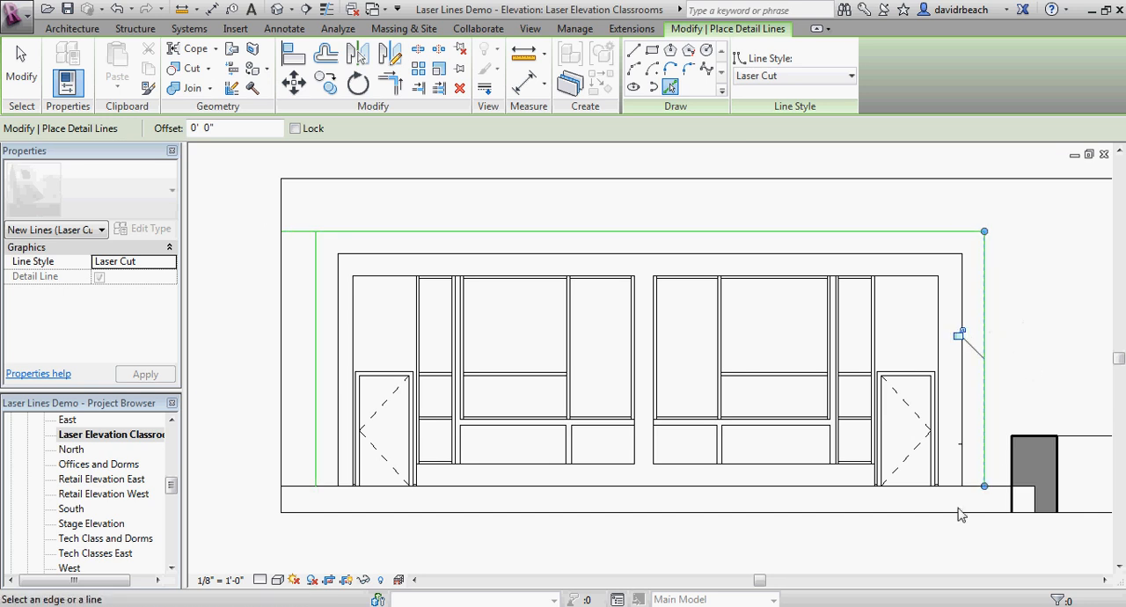
click(957, 485)
Step: Pick the right, top and left edges of the curtain wall opening as further Laser Cut detail lines
click(939, 322)
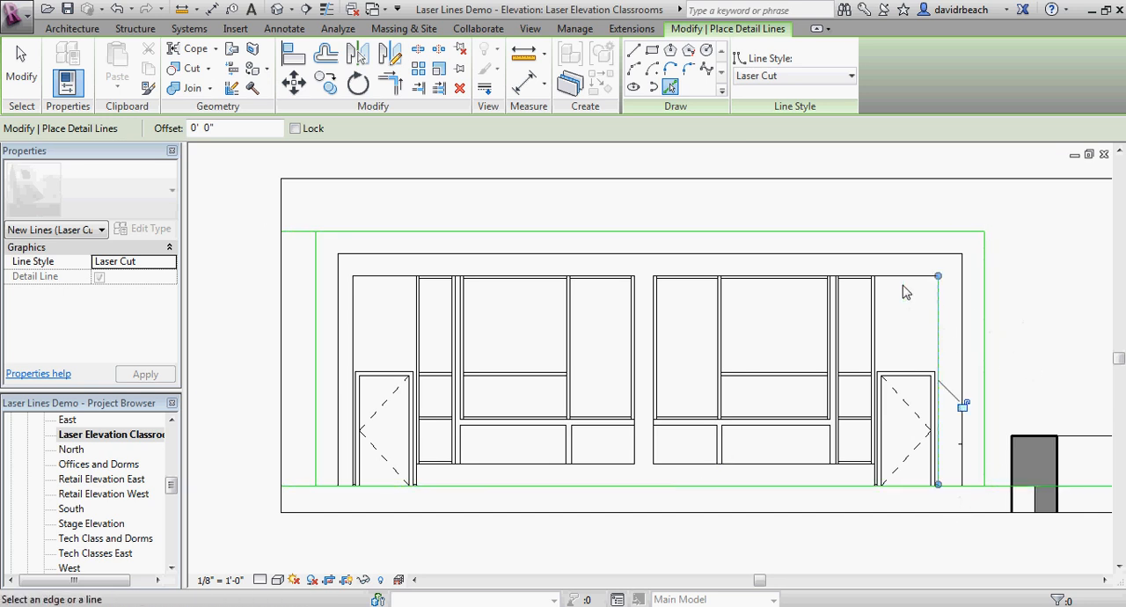
click(879, 278)
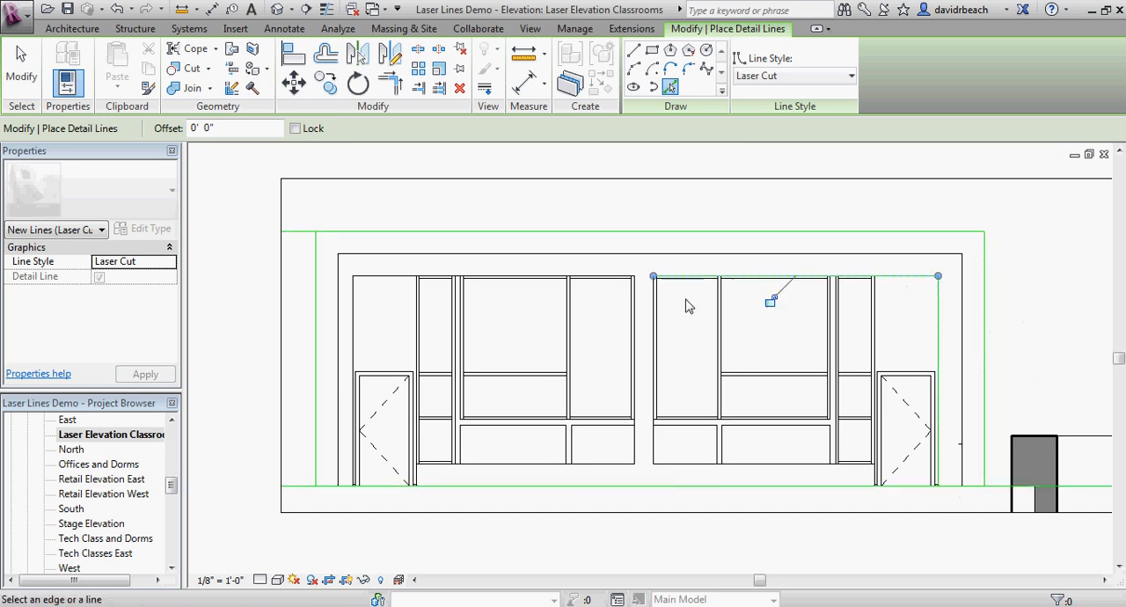
click(354, 319)
click(469, 504)
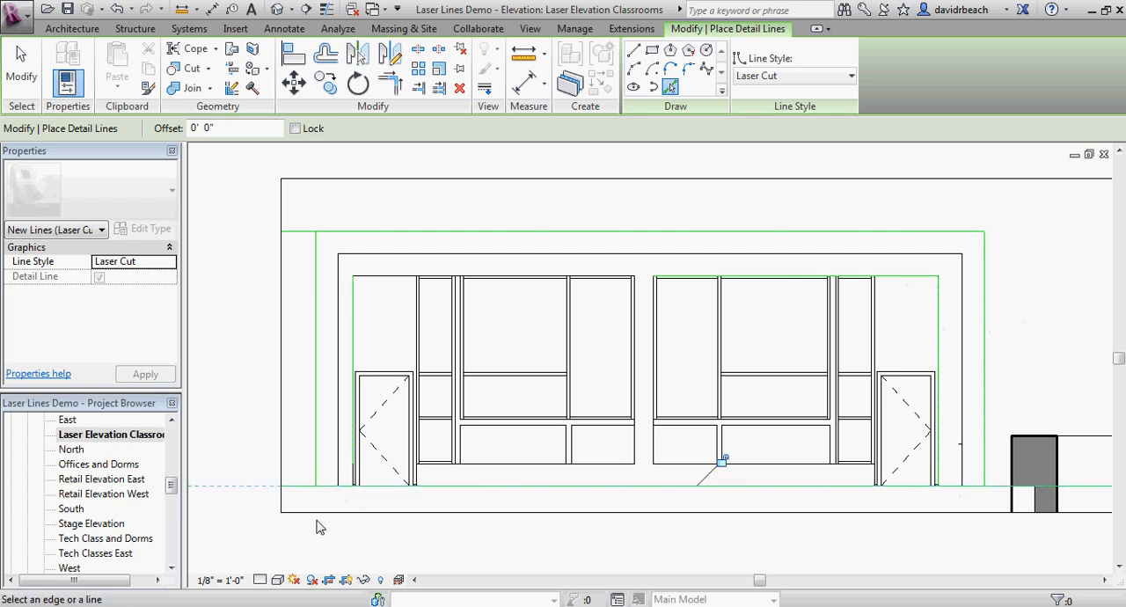
Step: Trim the outer left Laser Cut line into corners with the top line and the ground line
key(t)
key(r)
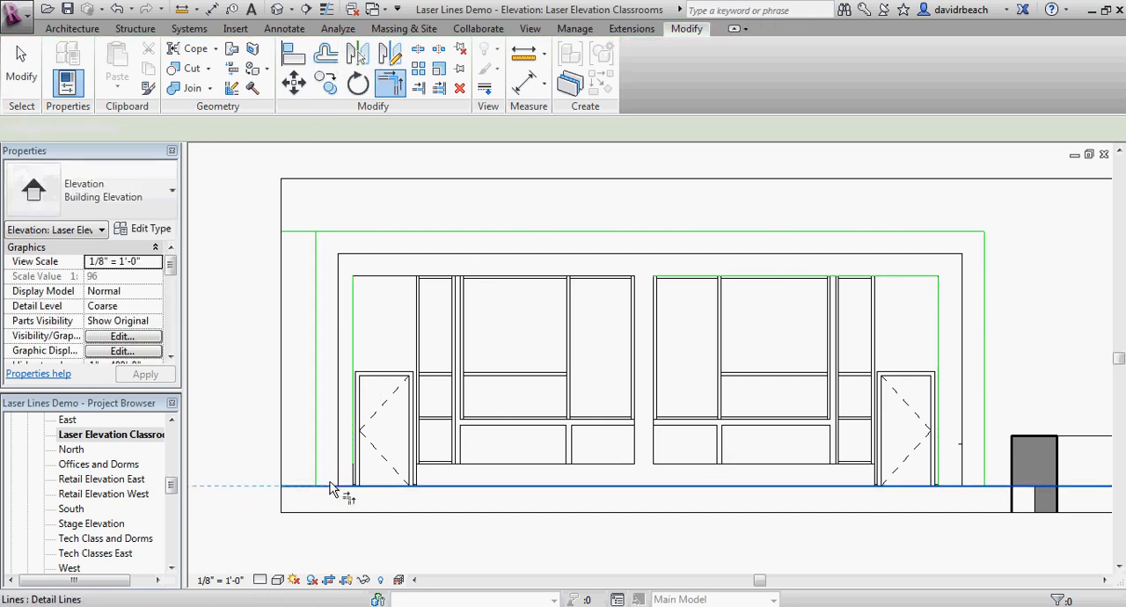
click(403, 236)
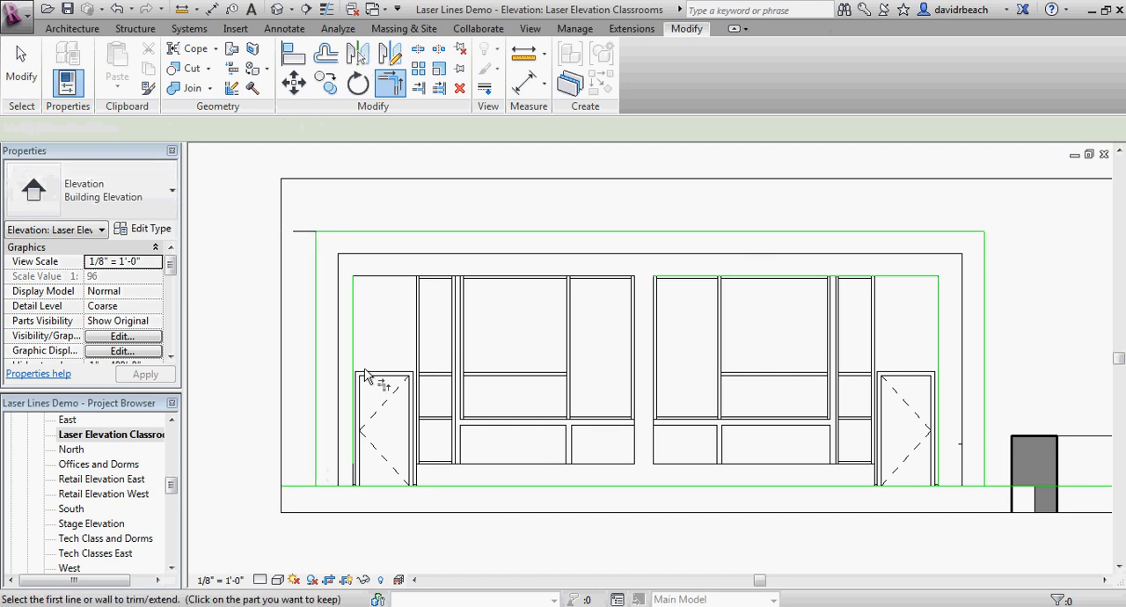
click(321, 479)
click(299, 488)
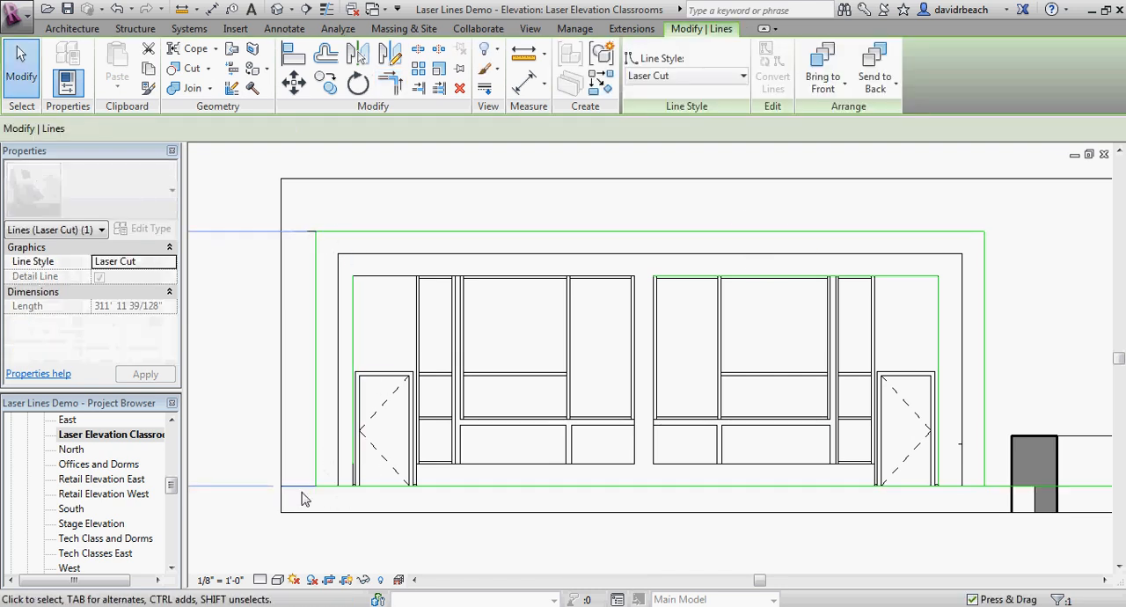
click(304, 494)
middle_drag(660, 396, 604, 392)
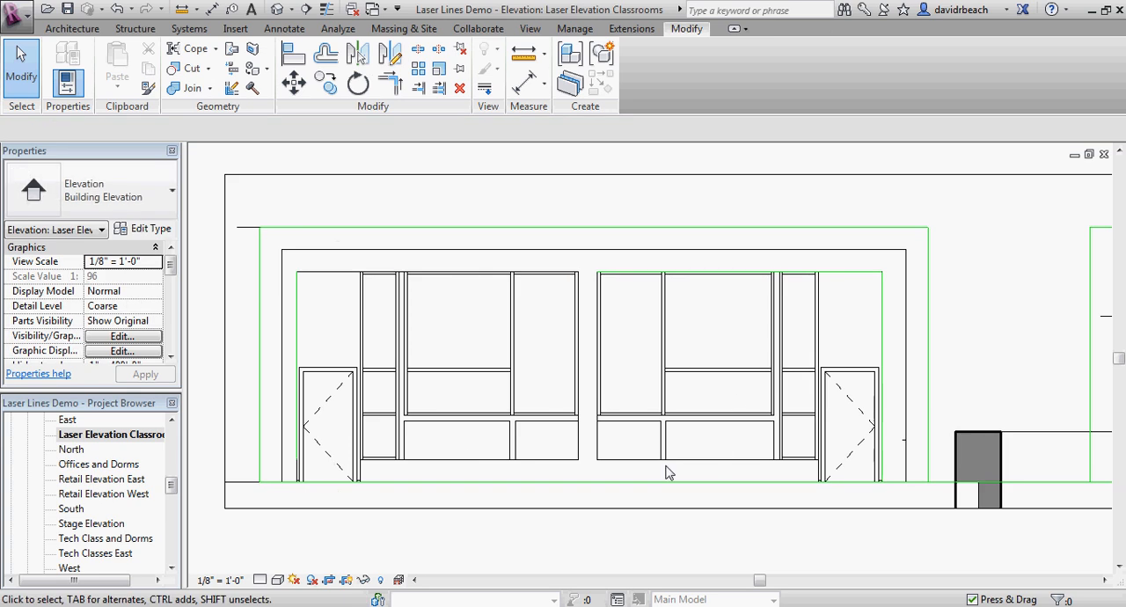
Step: Trim the ground line to the outer right edge and the opening's right edge, keeping only the segment between them
key(t)
key(r)
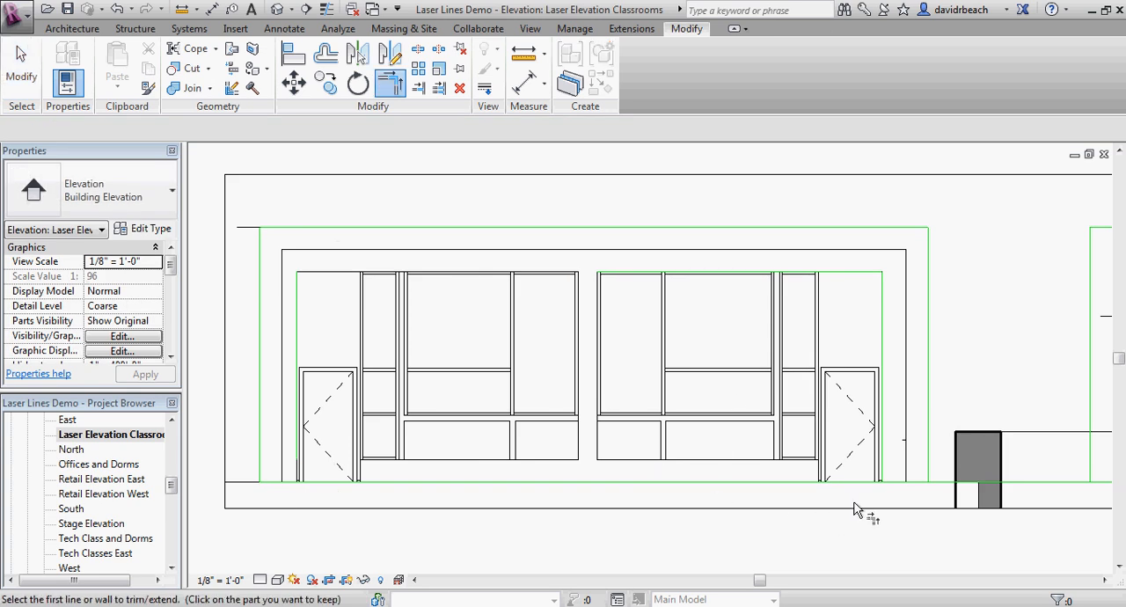
click(928, 474)
click(914, 482)
click(906, 481)
click(883, 348)
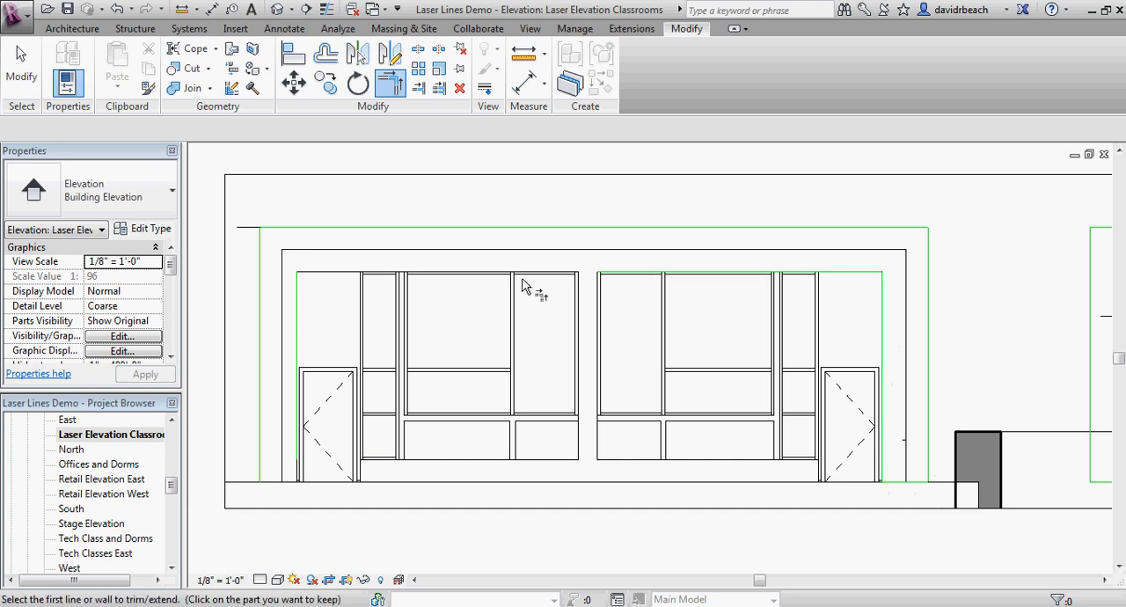
Step: Trim the opening's top Laser Cut line into a corner with its left line
click(850, 275)
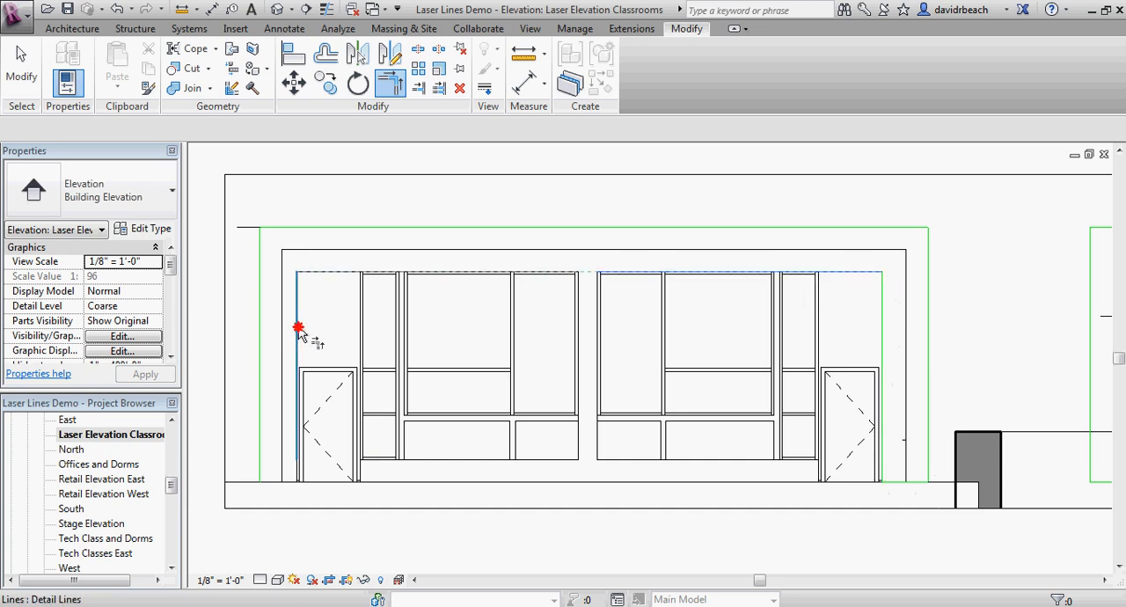
click(298, 327)
key(Escape)
scroll(321, 454, up, 3)
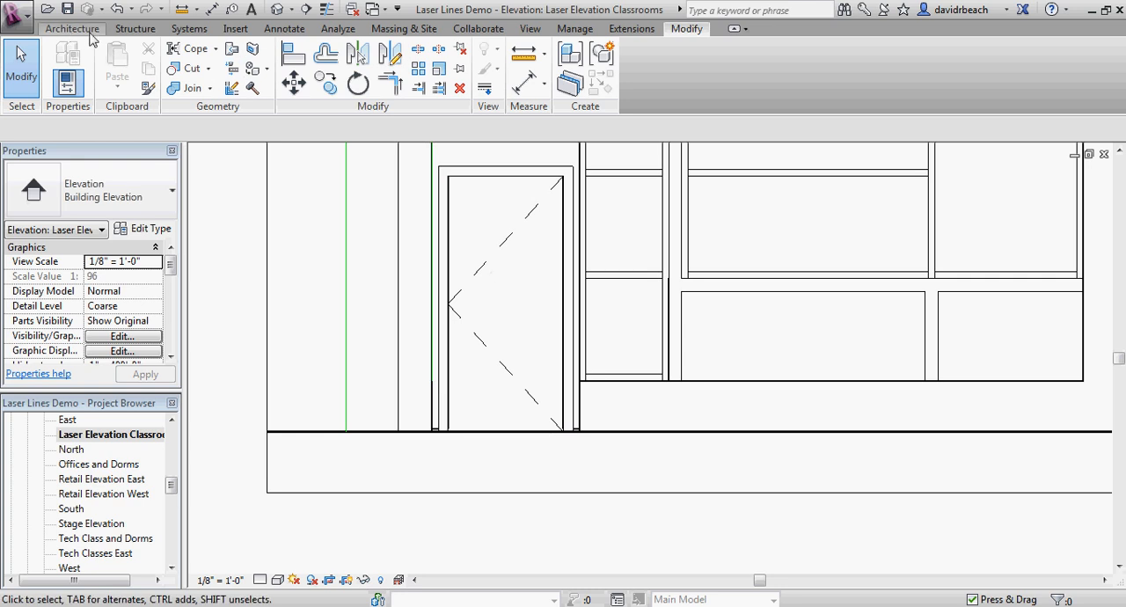
Step: Draw a horizontal Laser Cut detail line along the ground from the outer left corner past the opening's left edge
click(284, 28)
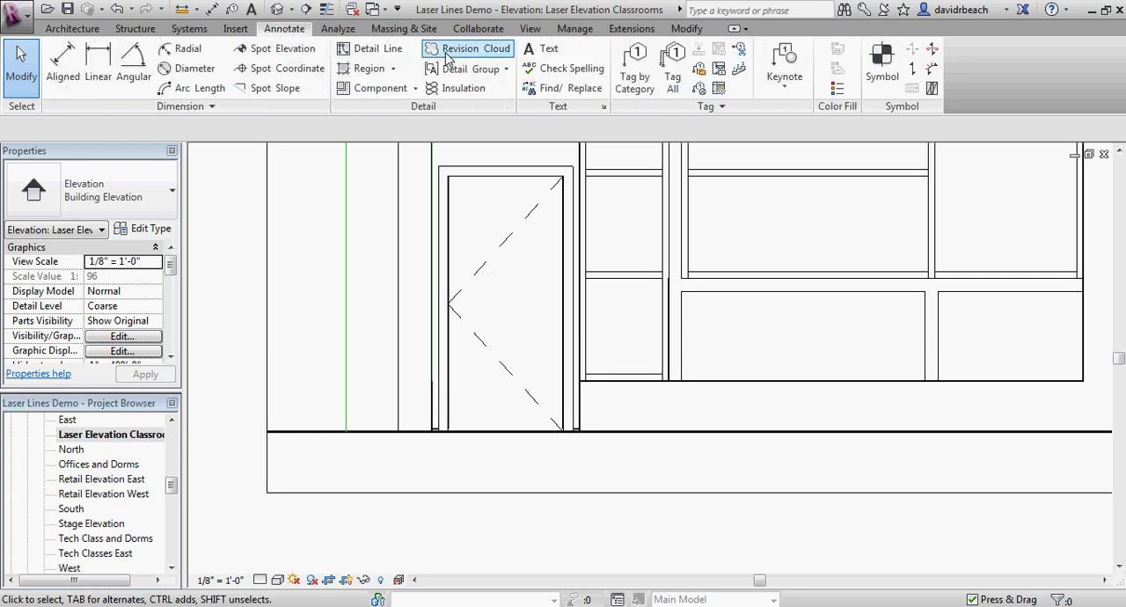
click(378, 43)
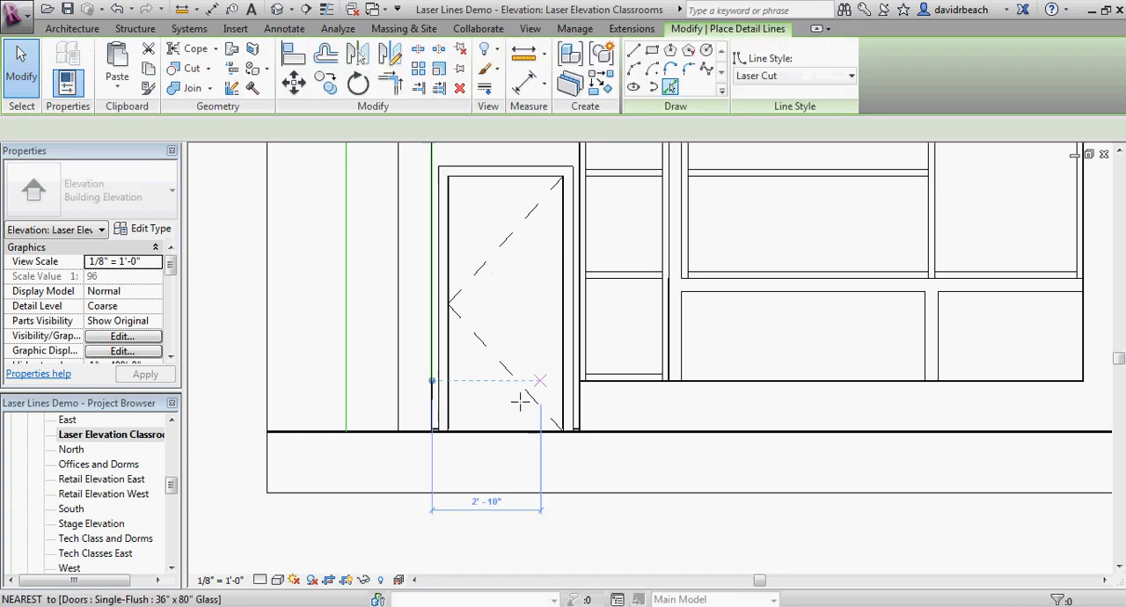
click(345, 431)
click(475, 440)
key(Escape)
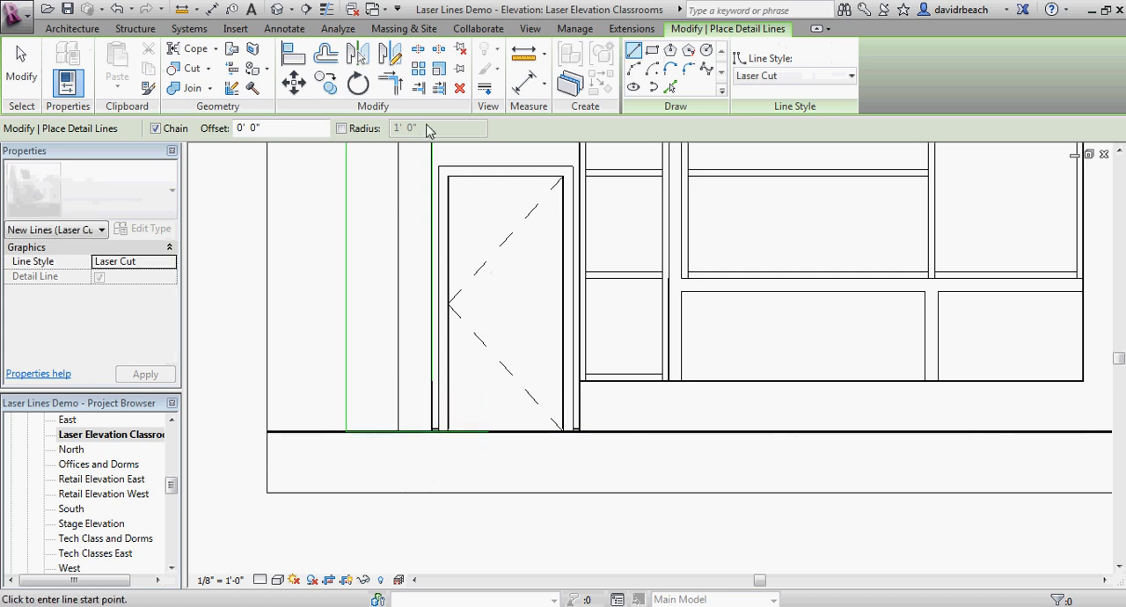
Step: Trim the opening's left Laser Cut line and the short ground line to a corner, closing the frame outline
key(t)
key(r)
click(434, 180)
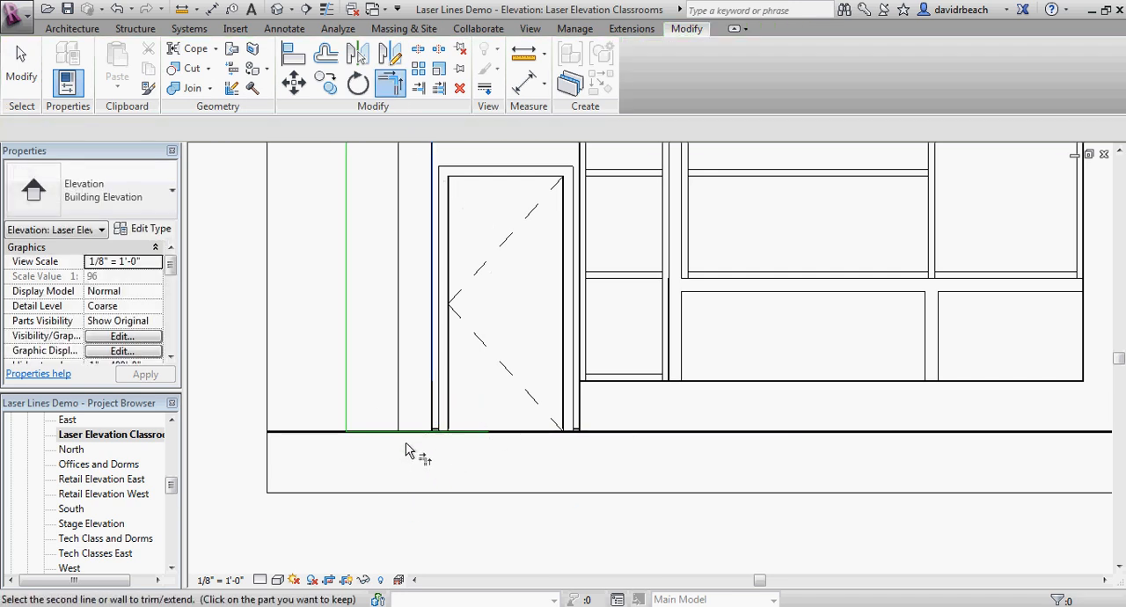
key(Escape)
scroll(417, 454, down, 3)
middle_drag(423, 461, 340, 483)
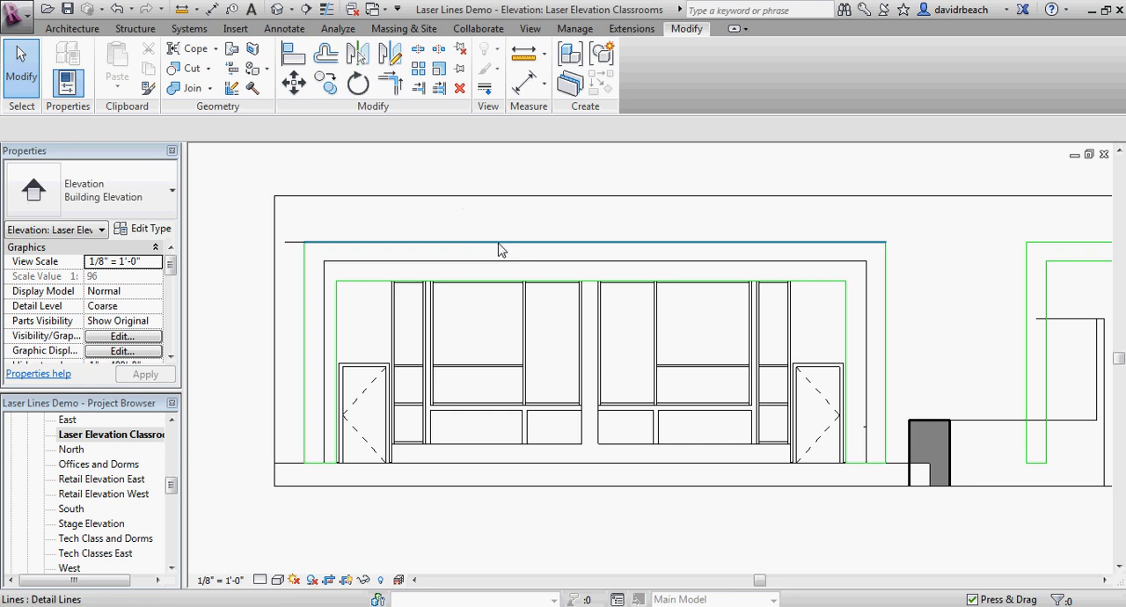
Step: Select the whole chain of new Laser Cut frame lines and move it 50' horizontally to the right
key(Tab)
click(502, 247)
scroll(503, 247, down, 3)
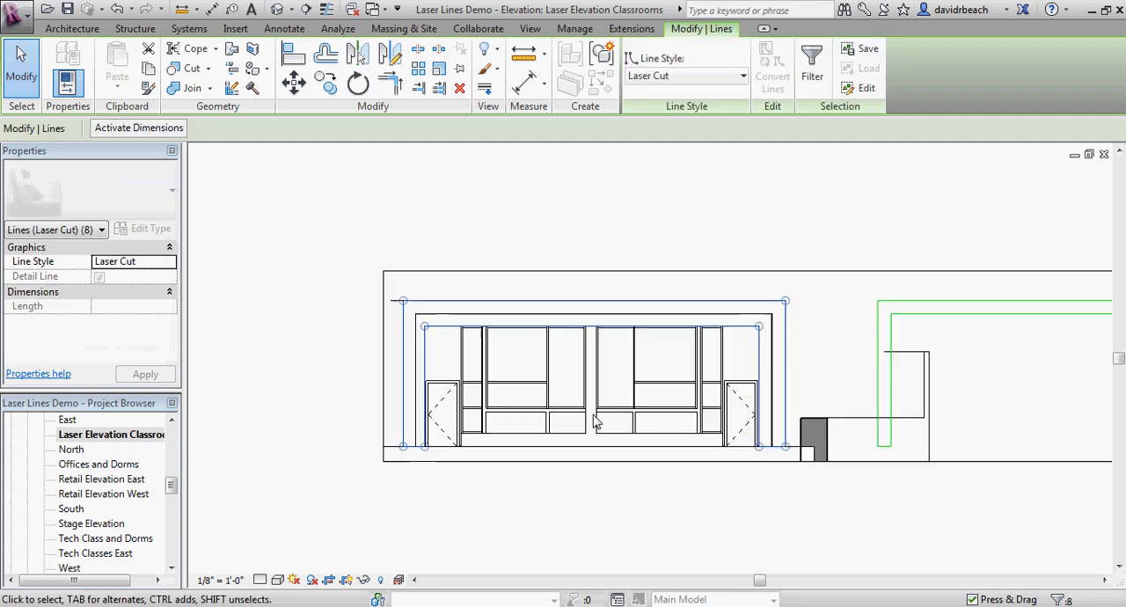
click(293, 82)
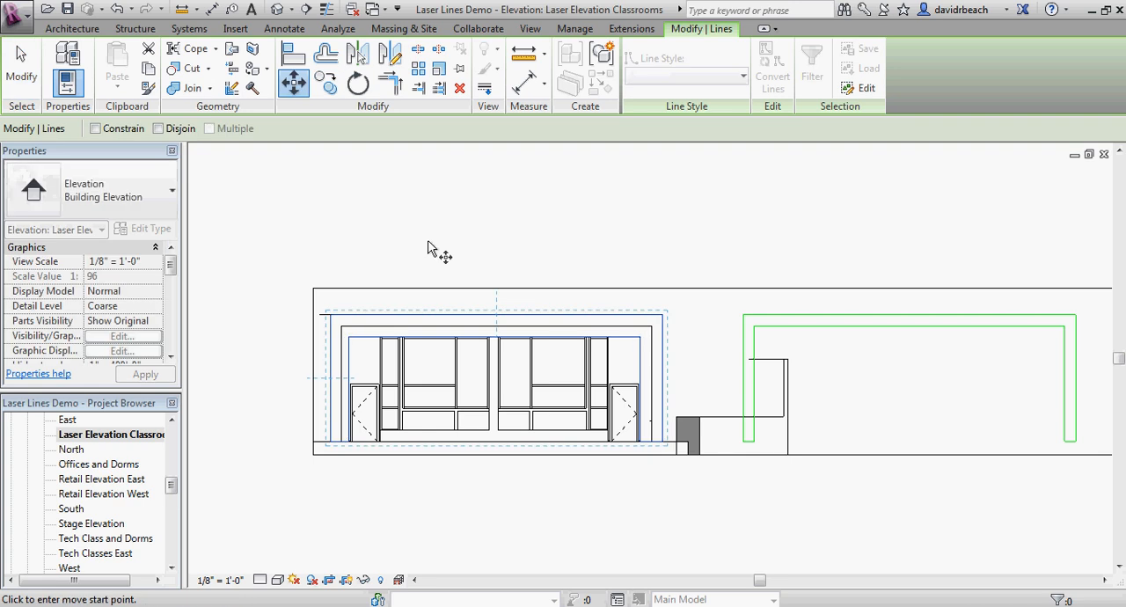
click(406, 209)
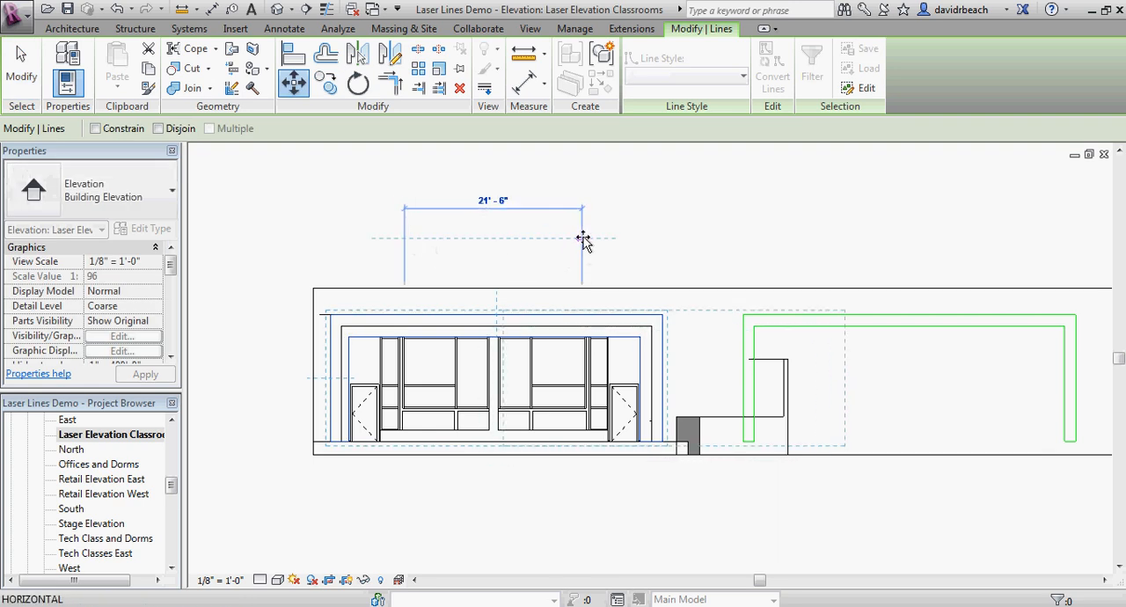
text(50)
key(Return)
click(618, 242)
middle_drag(726, 277, 622, 258)
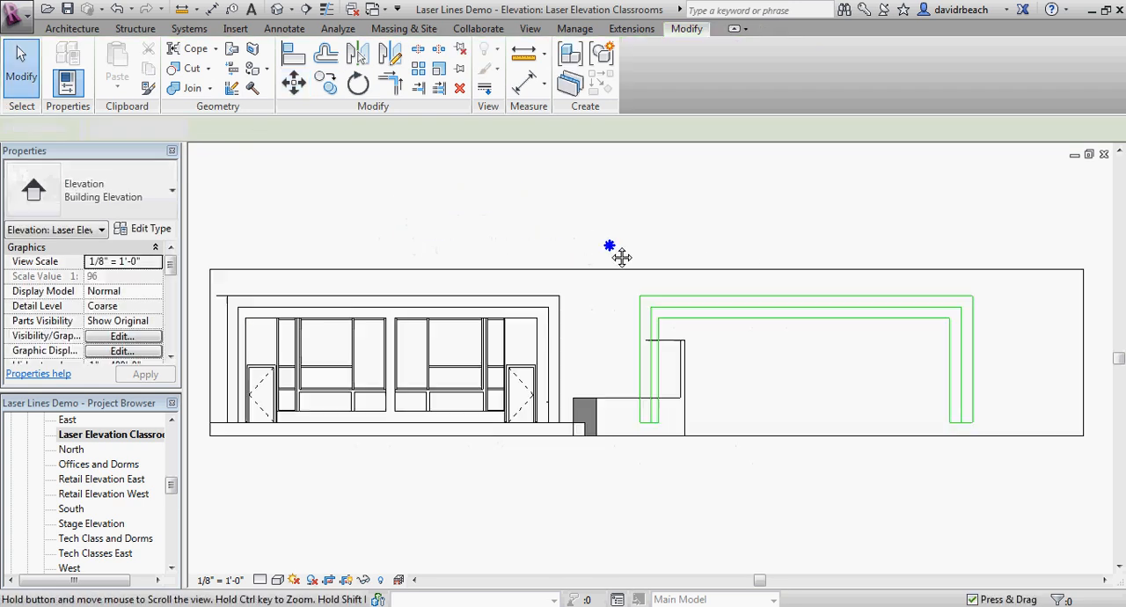
Step: Select the chain of Laser Cut lines containing the innermost outline and move it straight down, clear of the other frame
scroll(778, 372, up, 2)
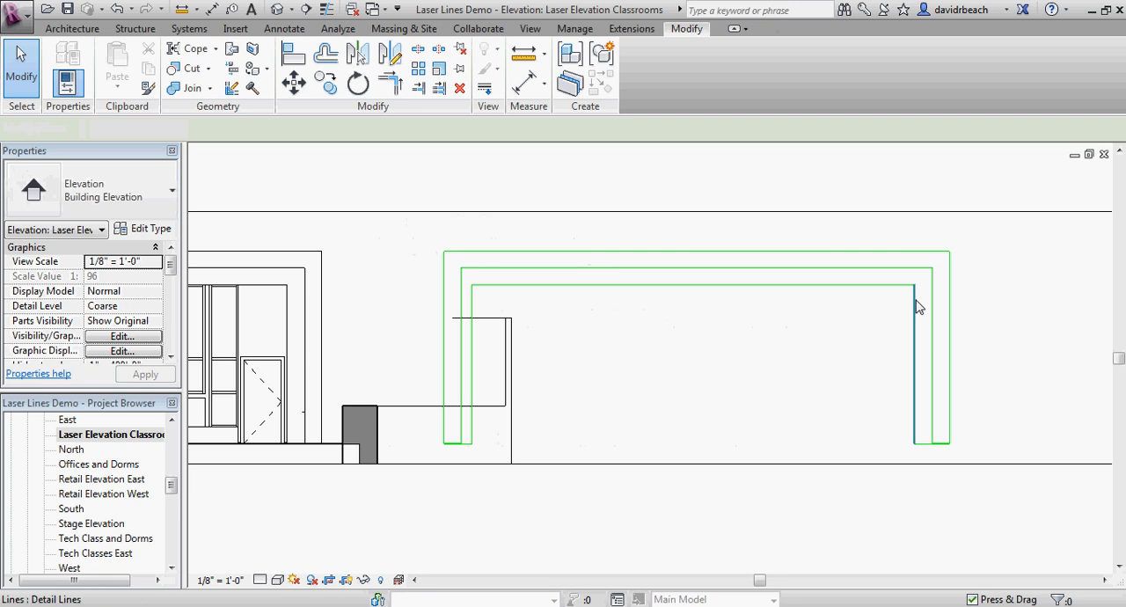
key(Tab)
click(621, 290)
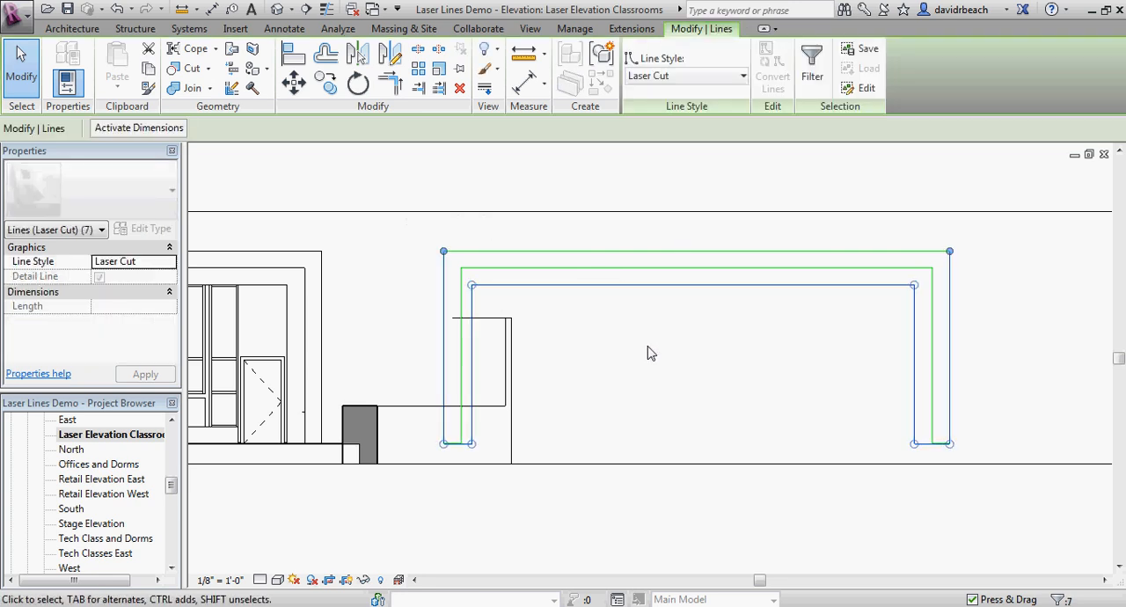
click(293, 81)
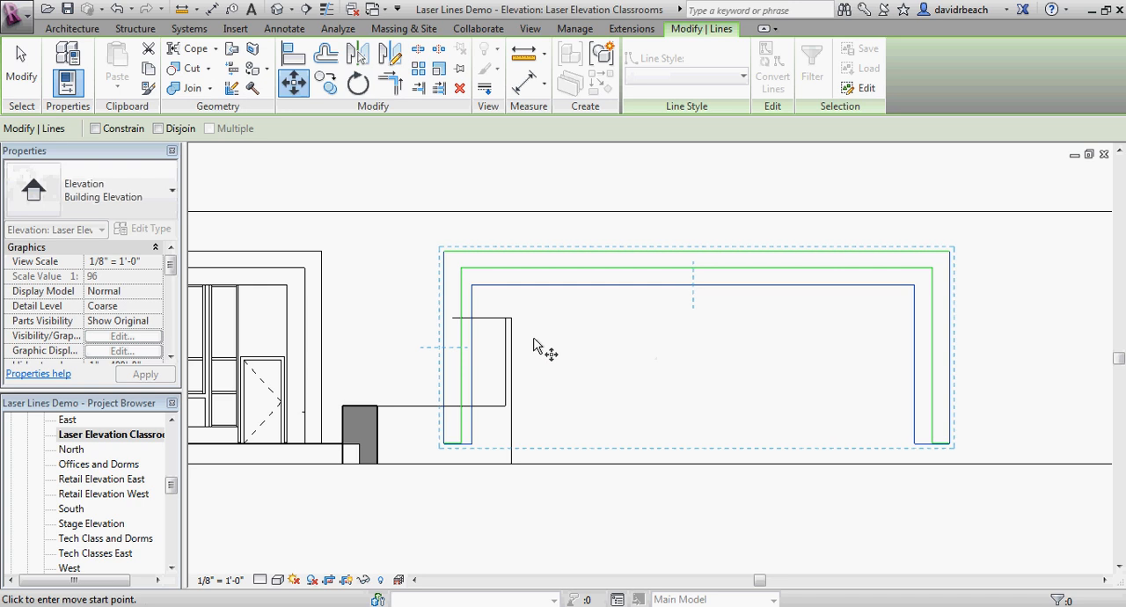
click(598, 301)
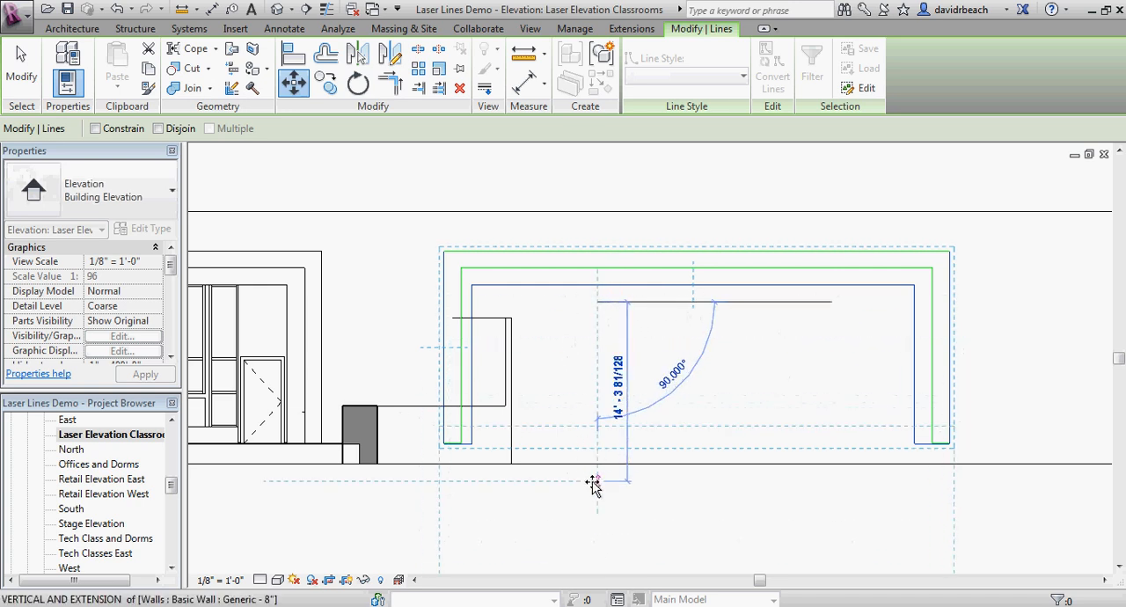
click(598, 510)
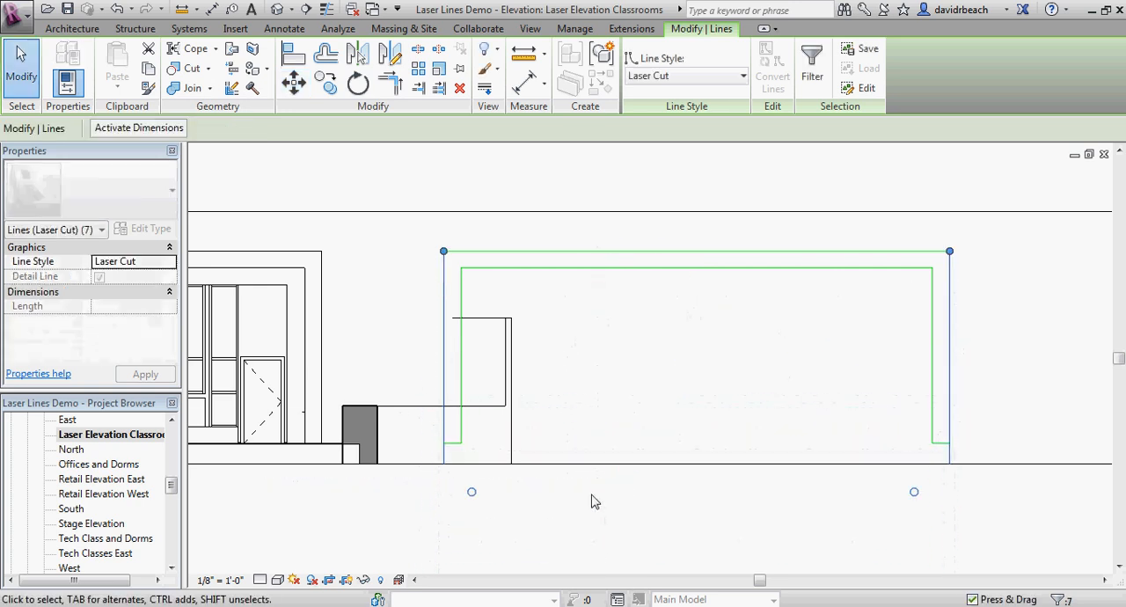
click(595, 500)
Step: Try extending the bottom of the elevation's crop region below the lowered Laser Cut lines
scroll(607, 438, down, 2)
middle_drag(607, 438, 619, 361)
scroll(618, 362, down, 1)
click(809, 373)
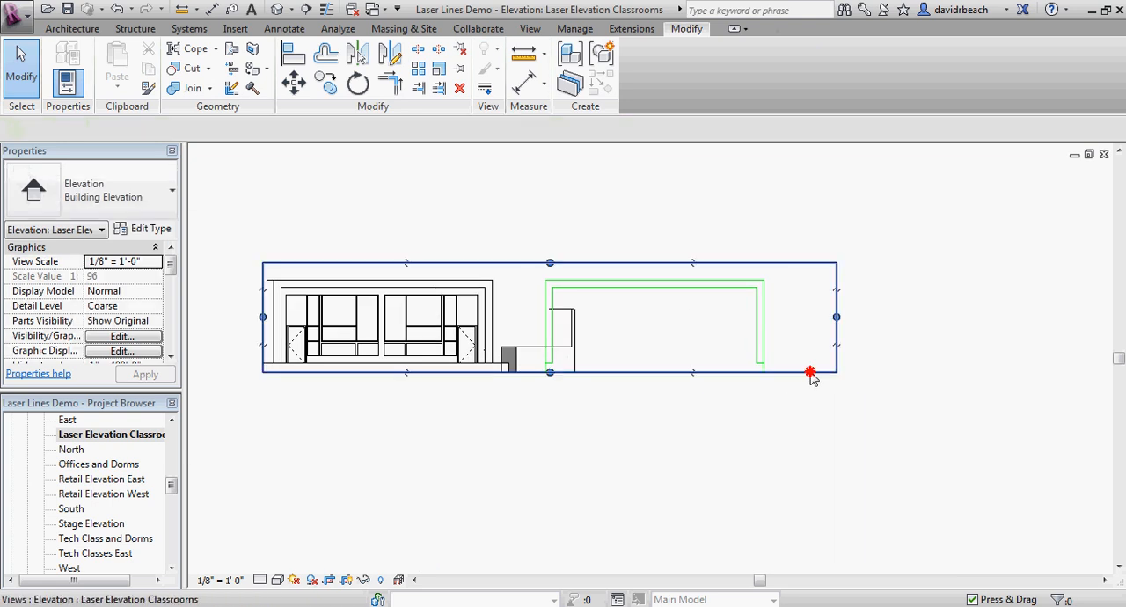
scroll(613, 345, down, 1)
drag(610, 342, 601, 471)
click(672, 436)
scroll(673, 426, up, 1)
scroll(677, 431, up, 2)
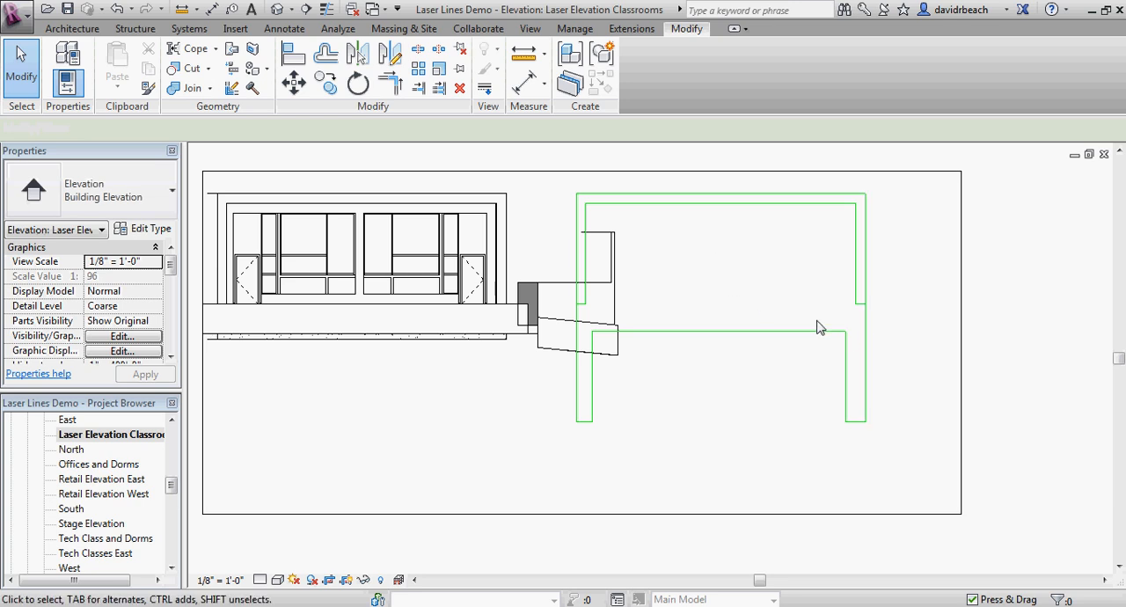
scroll(785, 310, down, 1)
middle_drag(784, 295, 793, 316)
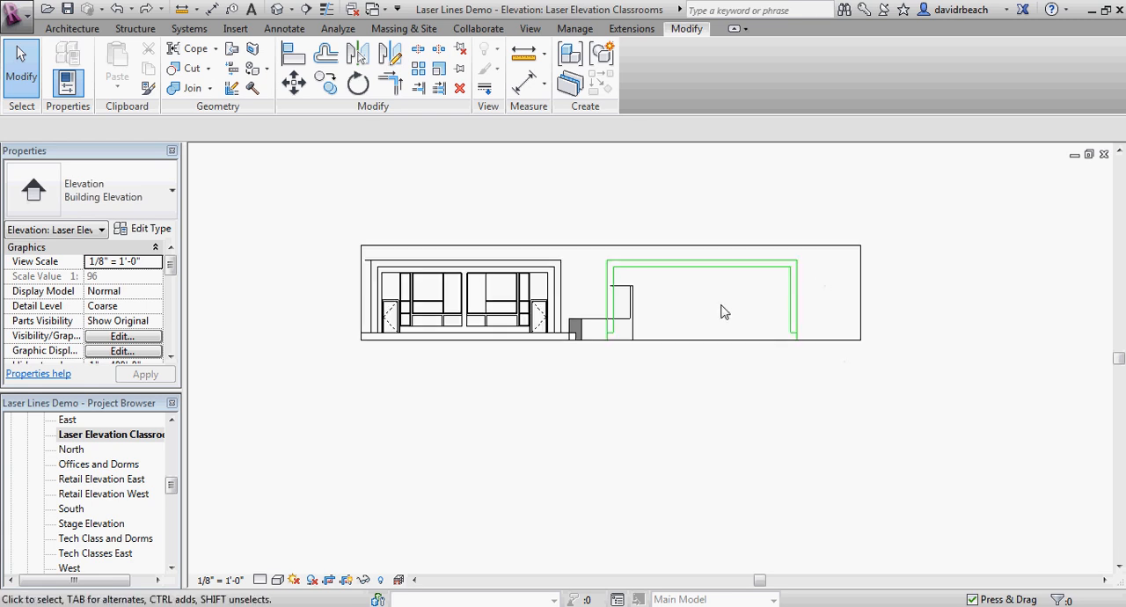
Step: Undo the last downward move of the Laser Cut lines and extend the crop region's bottom edge well below the elevation
scroll(722, 312, up, 2)
key(ctrl+z)
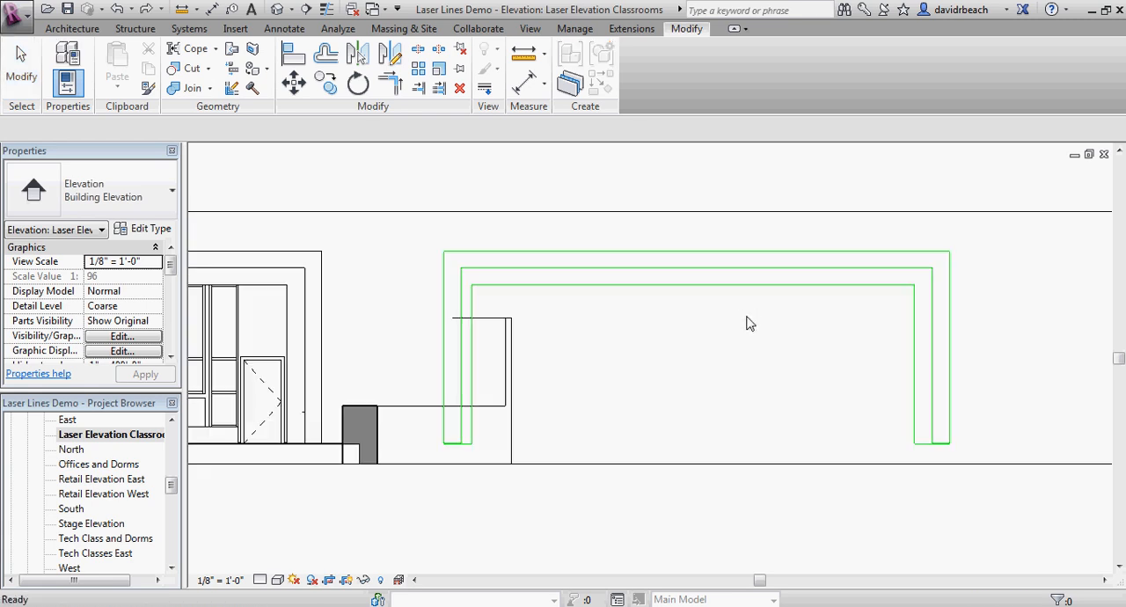
scroll(747, 315, down, 3)
scroll(704, 379, down, 2)
middle_drag(672, 426, 725, 336)
click(726, 342)
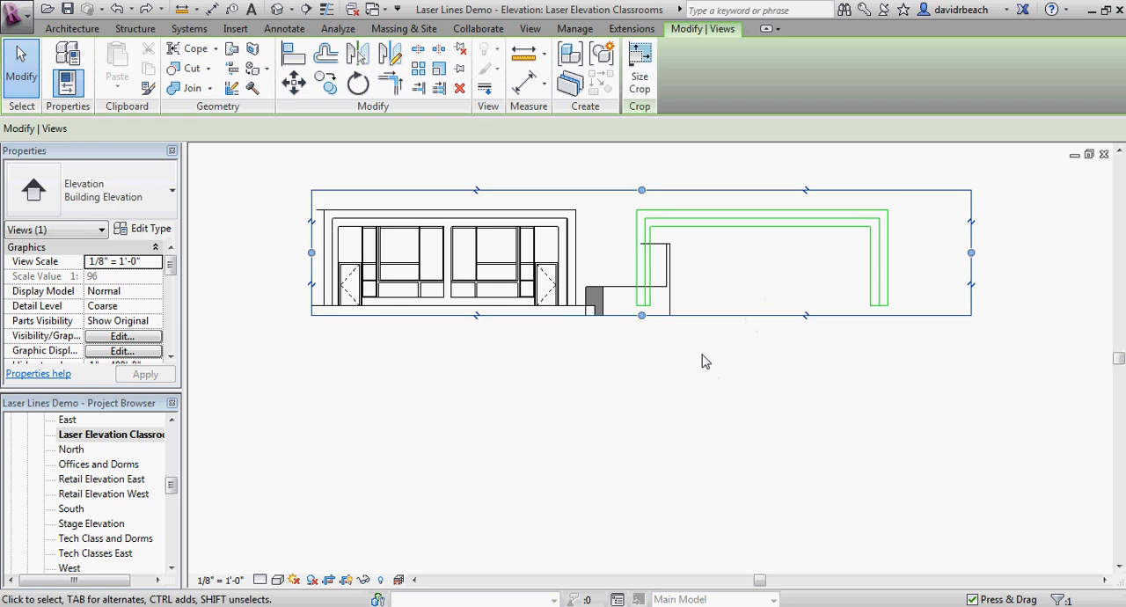
drag(641, 315, 639, 524)
click(734, 420)
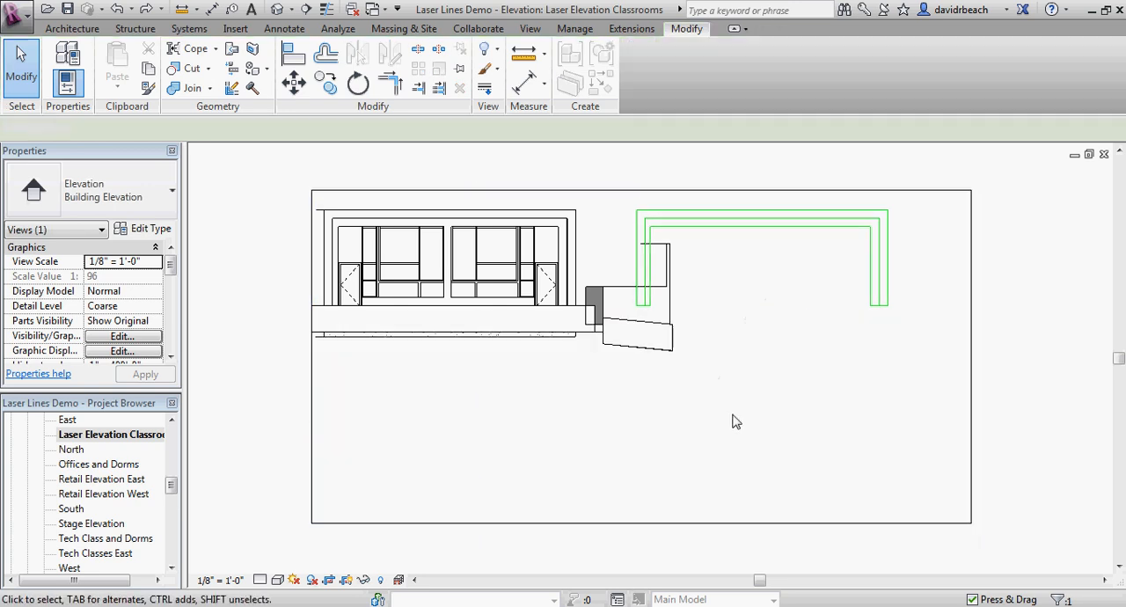
Step: Undo the crop region extension and the 50' move of the second Laser Cut frame
scroll(815, 274, up, 2)
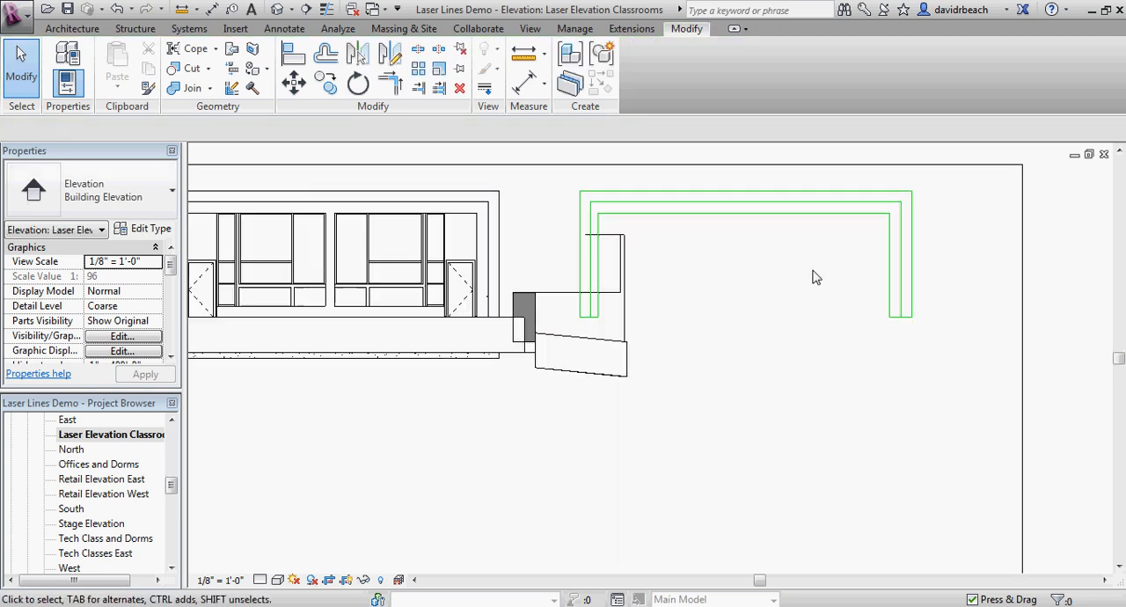
key(Tab)
click(818, 220)
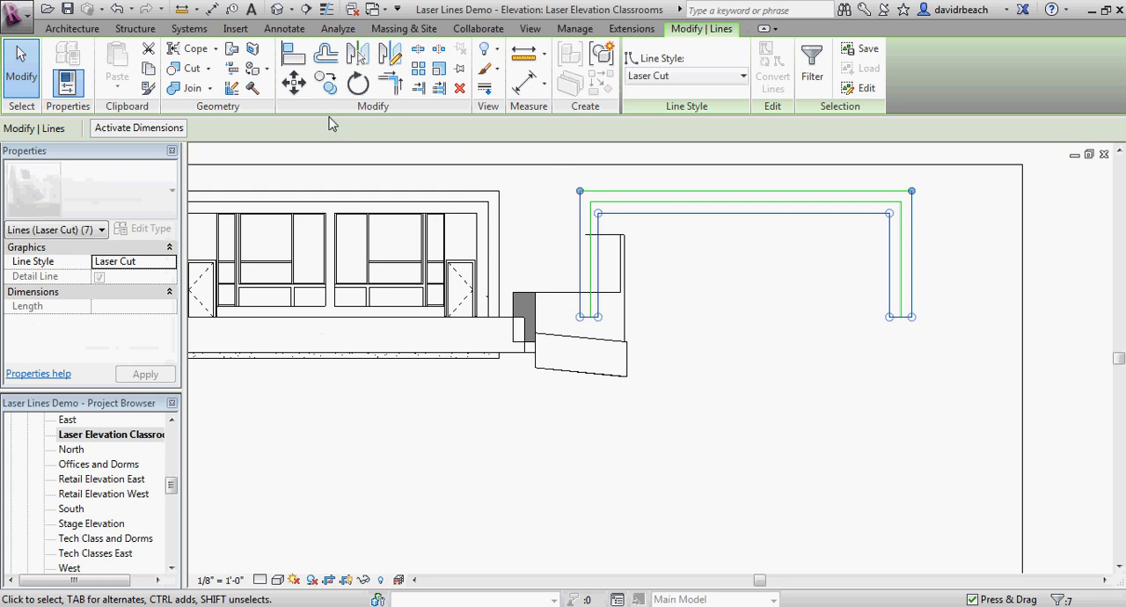
scroll(680, 215, down, 1)
middle_drag(679, 214, 766, 232)
scroll(767, 236, down, 1)
click(804, 283)
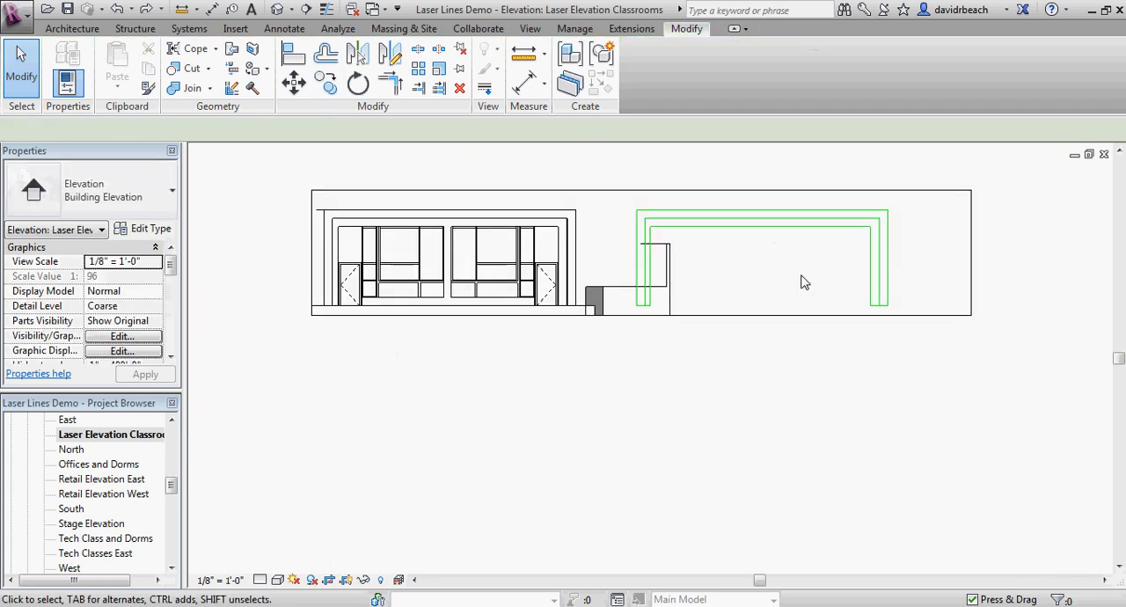
scroll(797, 275, down, 1)
middle_drag(794, 273, 730, 148)
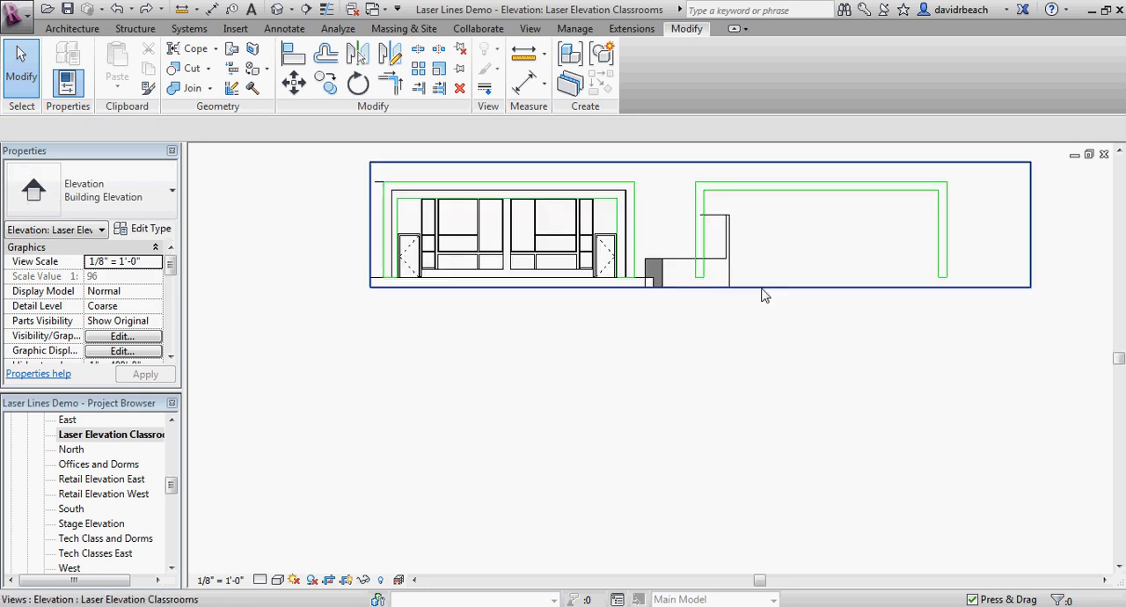
Step: Extend the bottom edge of the elevation's crop region far below the facade to make room for more Laser Cut outlines
click(762, 287)
drag(700, 286, 698, 551)
click(704, 459)
middle_drag(623, 339, 628, 328)
scroll(637, 280, up, 2)
middle_drag(640, 223, 676, 322)
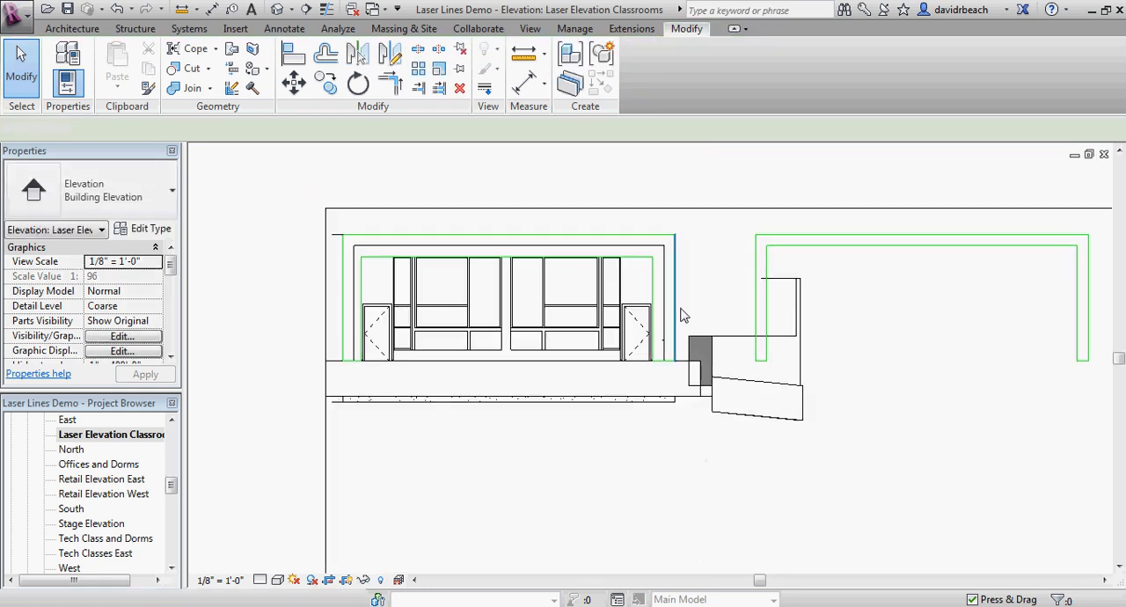
Step: Select the whole chain of Laser Cut frame lines over the facade and move it straight down, clear of the elevation
key(Tab)
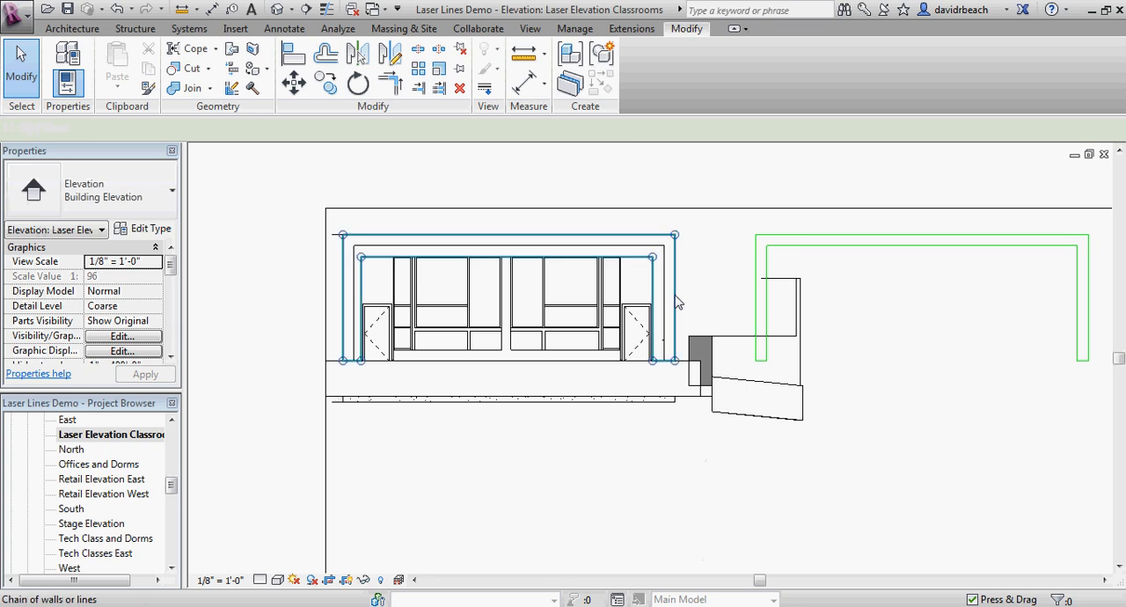
click(677, 302)
scroll(696, 309, down, 2)
middle_drag(695, 309, 638, 266)
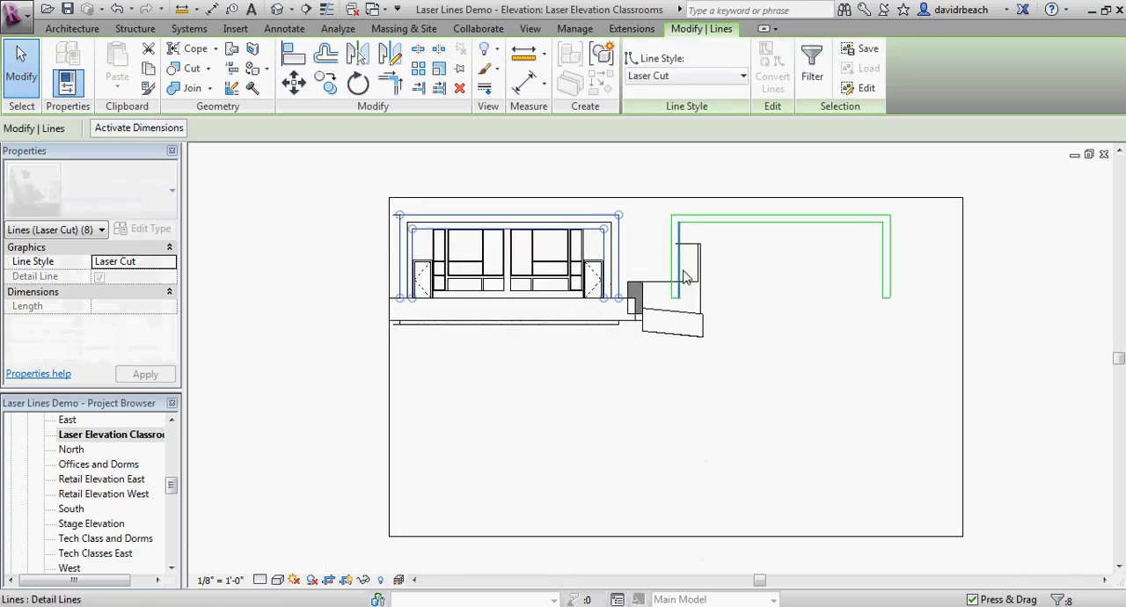
click(290, 91)
click(648, 215)
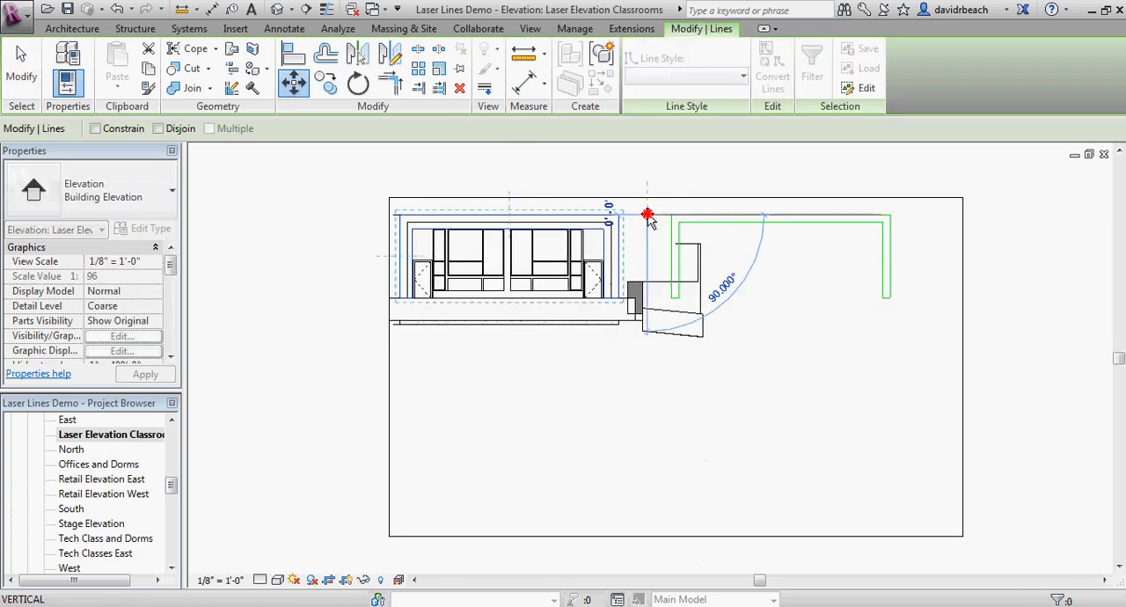
click(648, 356)
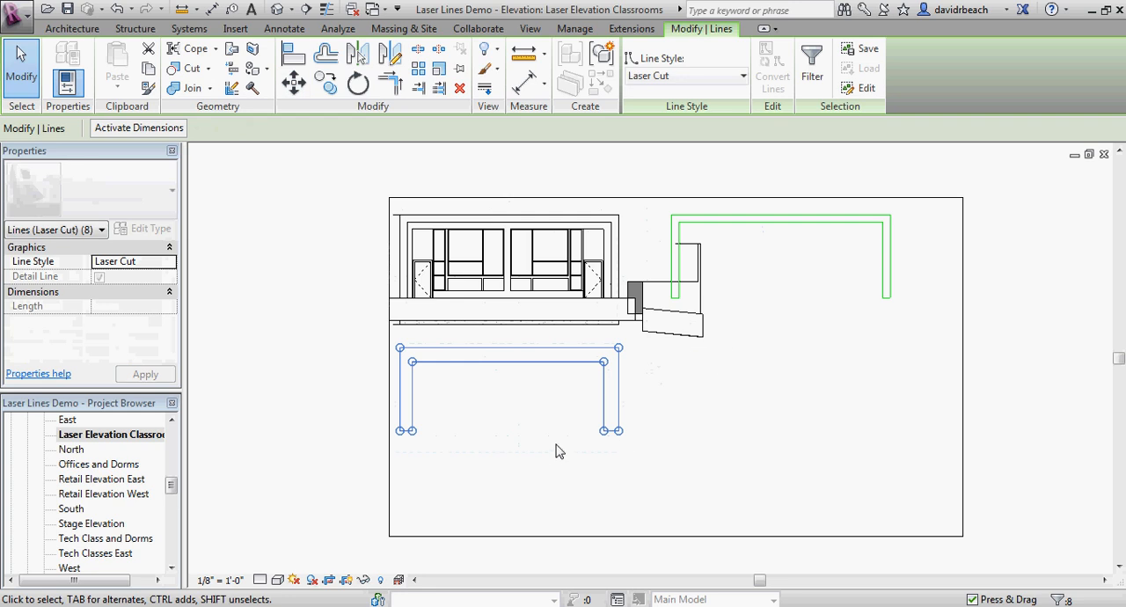
click(513, 461)
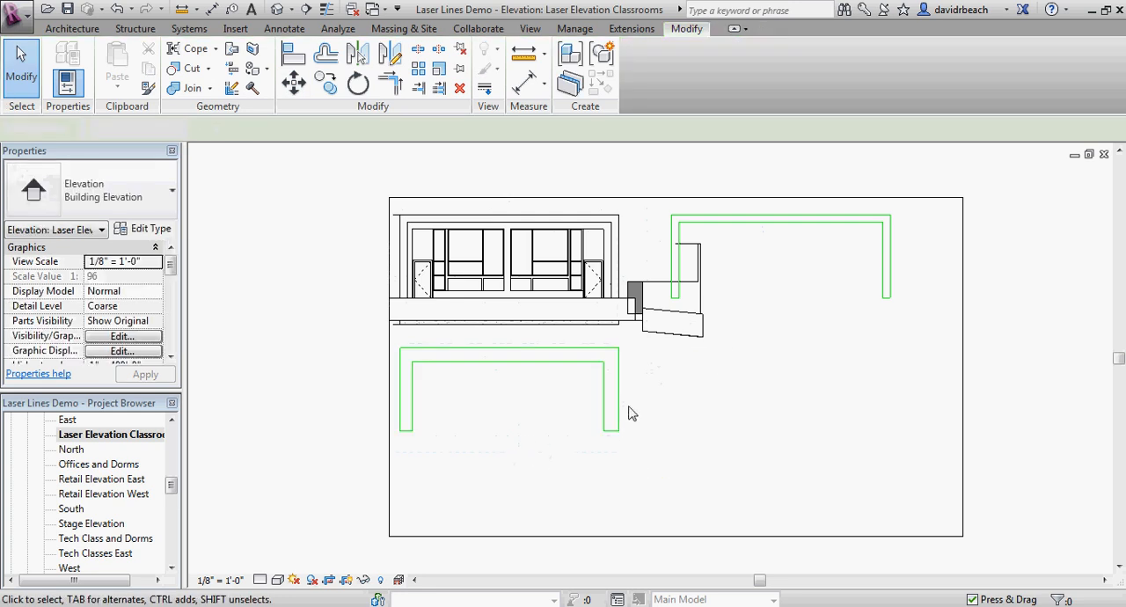
key(Tab)
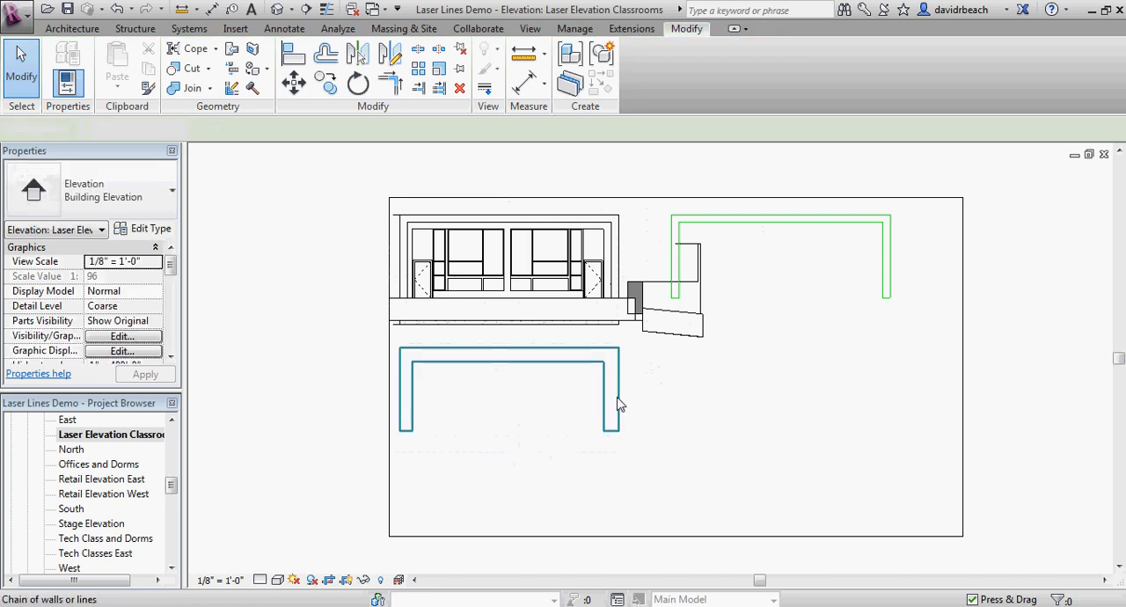
click(618, 403)
click(588, 458)
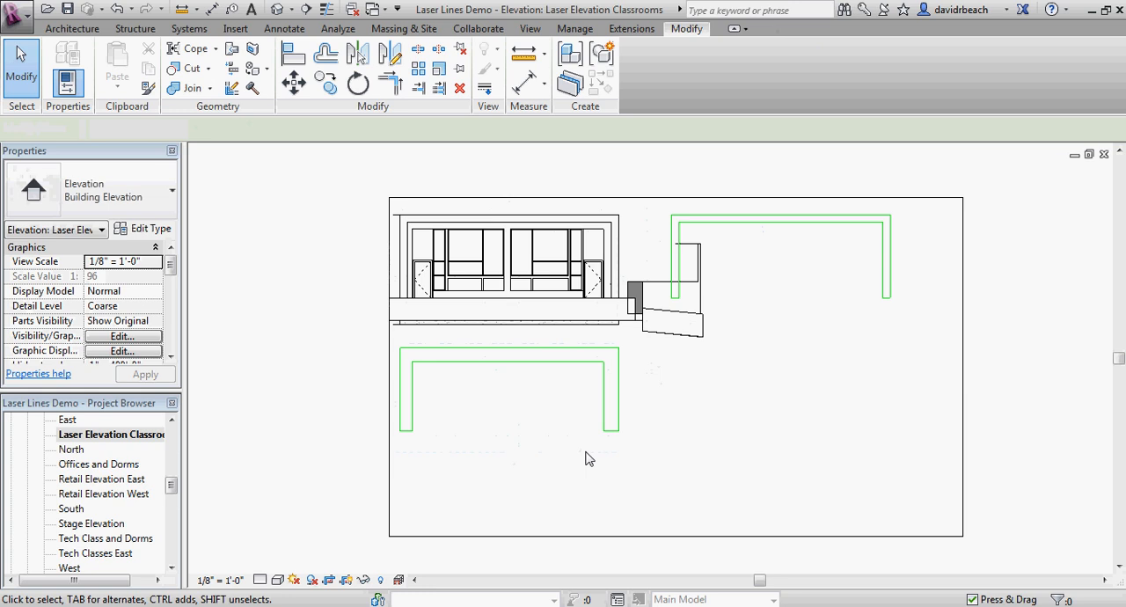
Step: Select the chain of the lowered Laser Cut frame and move it 50' horizontally to the right, beneath the other frame
key(Tab)
click(618, 407)
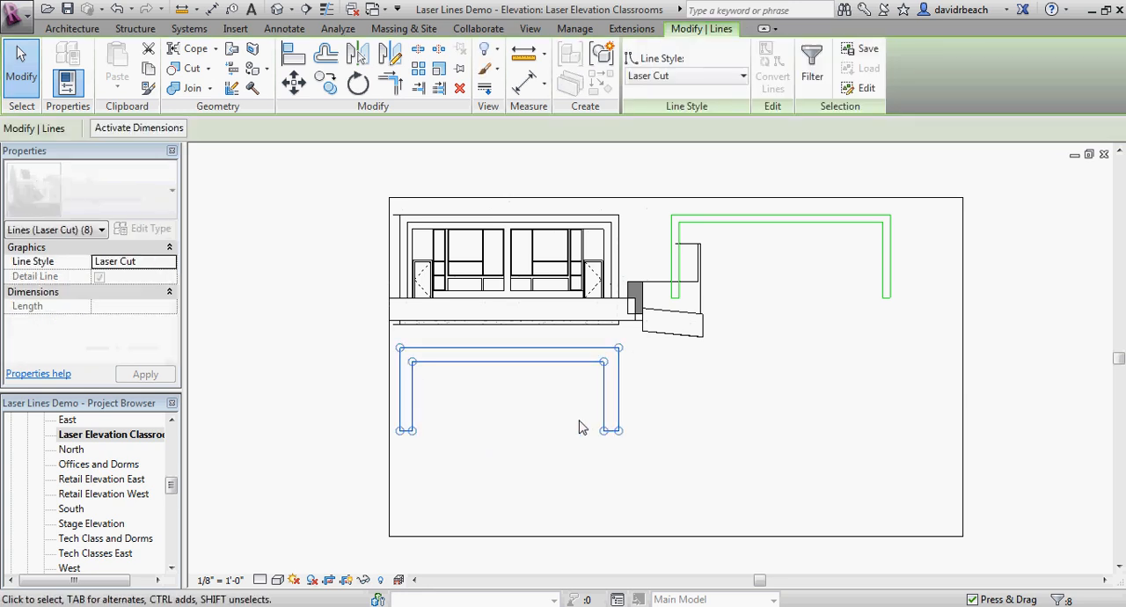
key(m)
key(v)
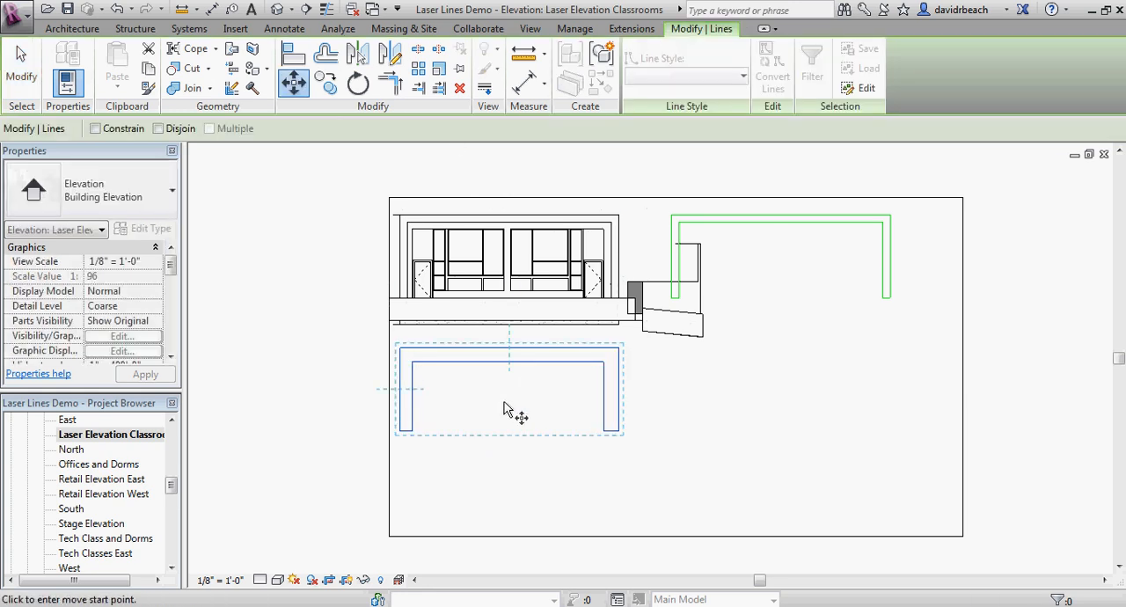
click(490, 419)
text(50)
key(Return)
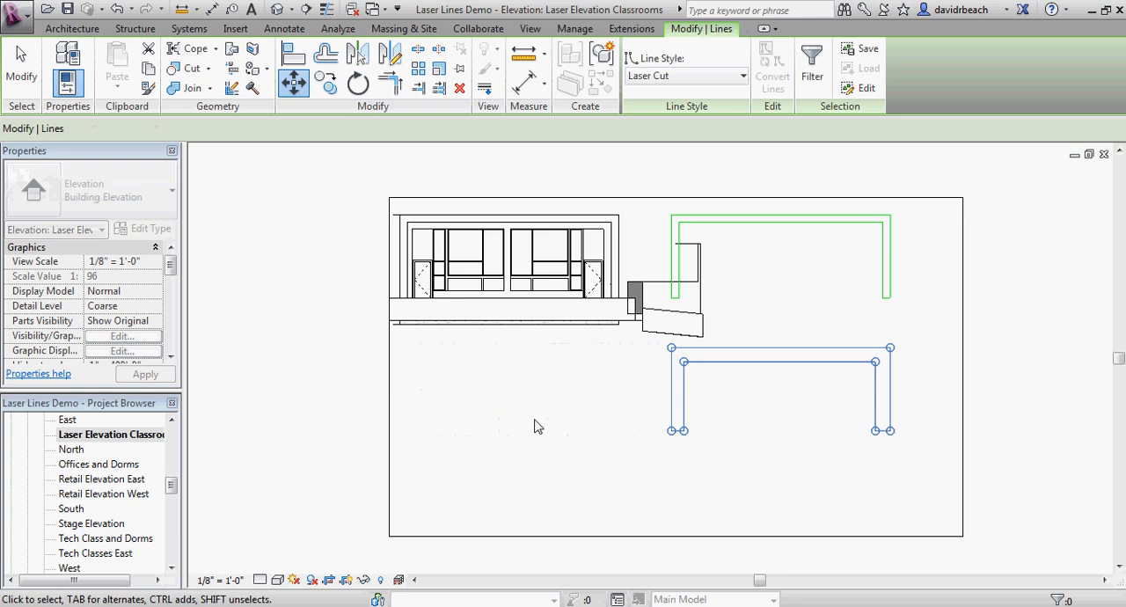
key(Escape)
Step: Select all lines of the lower Laser Cut frame and move them a short distance further straight down
middle_drag(760, 314, 638, 294)
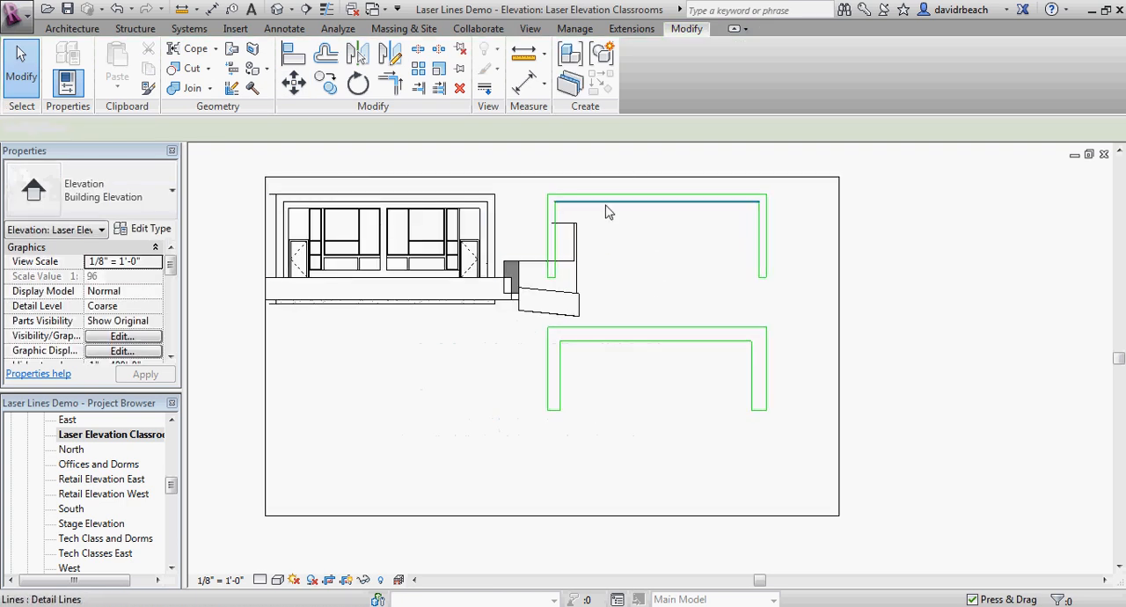
scroll(606, 244, down, 3)
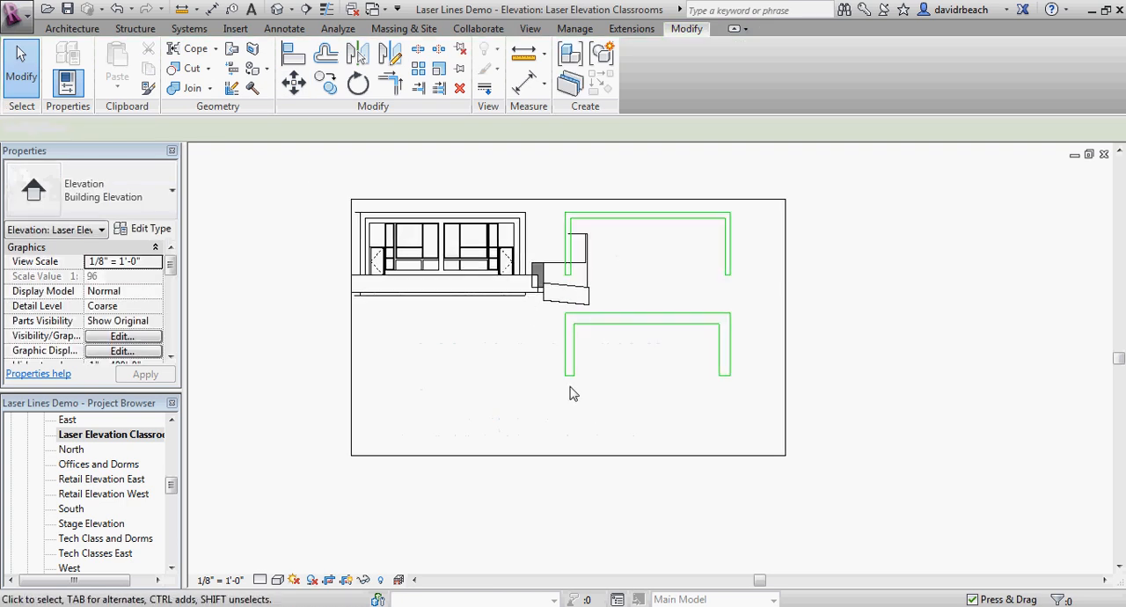
drag(548, 400, 763, 310)
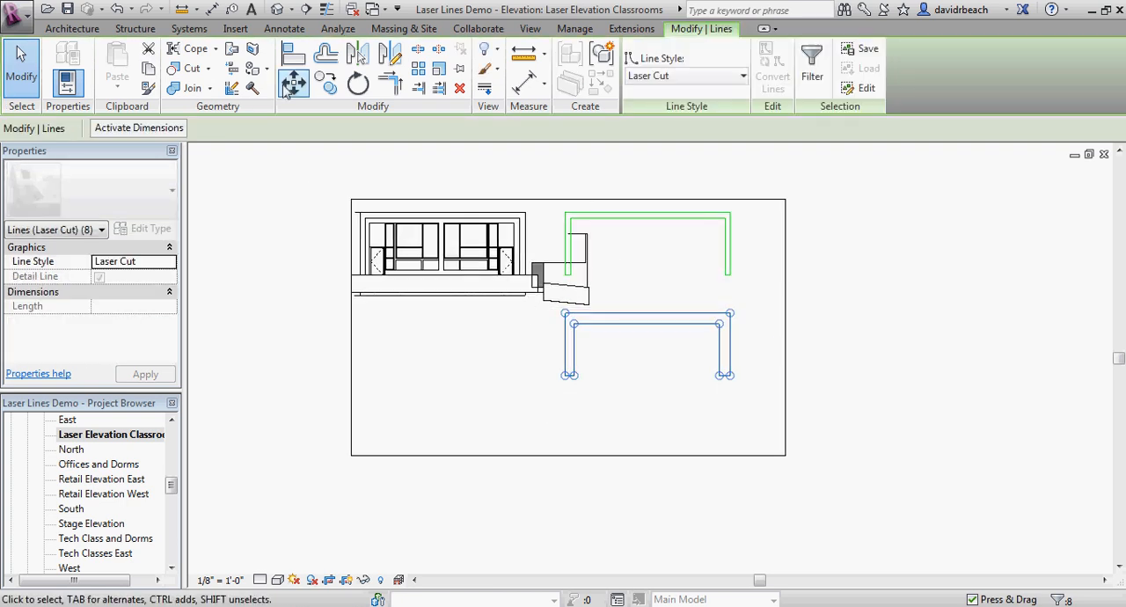
click(285, 86)
click(749, 313)
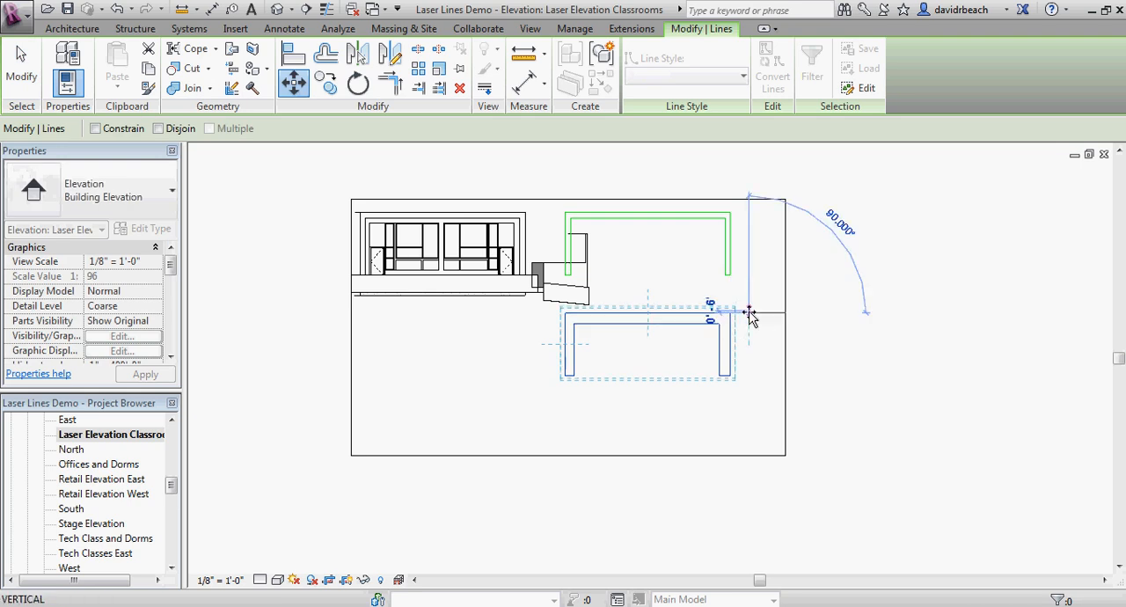
click(749, 323)
Step: Extend the right edge of the elevation's crop region well beyond the two Laser Cut frames
click(786, 326)
drag(786, 327, 1056, 322)
click(965, 335)
middle_drag(965, 336, 809, 343)
scroll(701, 280, up, 2)
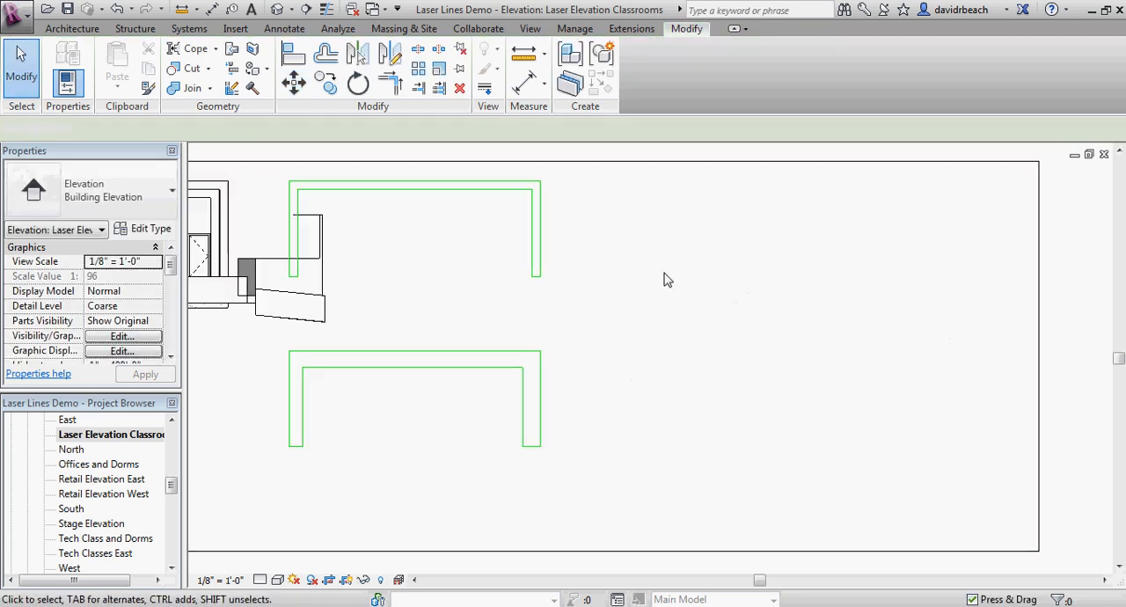
middle_drag(504, 234, 501, 262)
Step: Try moving the upper Laser Cut frame 43' horizontally to the right
drag(275, 162, 562, 321)
key(m)
key(v)
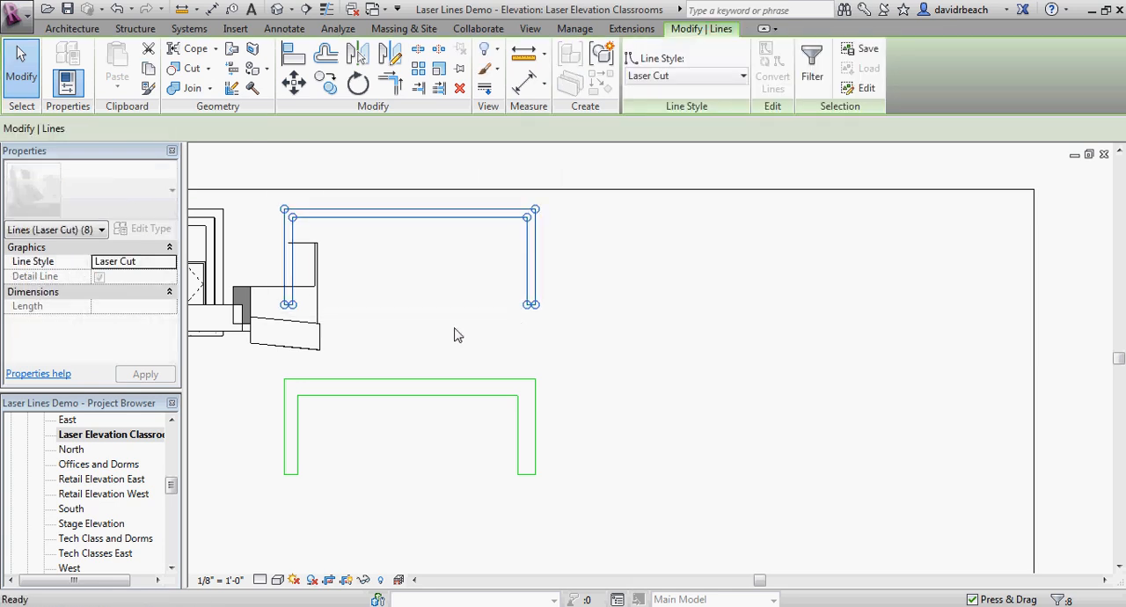
click(405, 322)
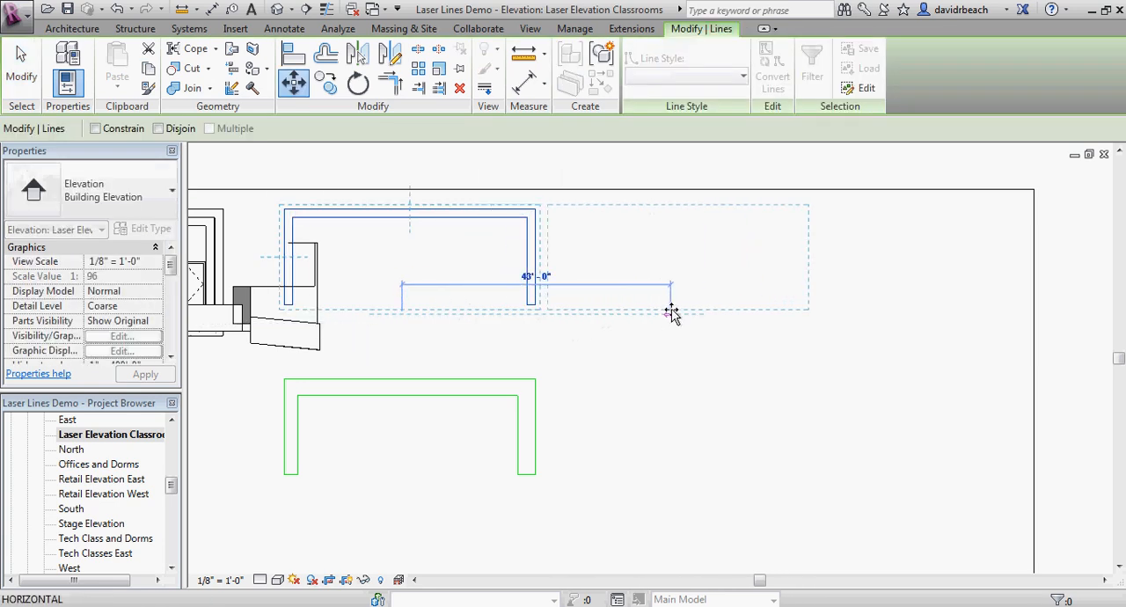
click(671, 314)
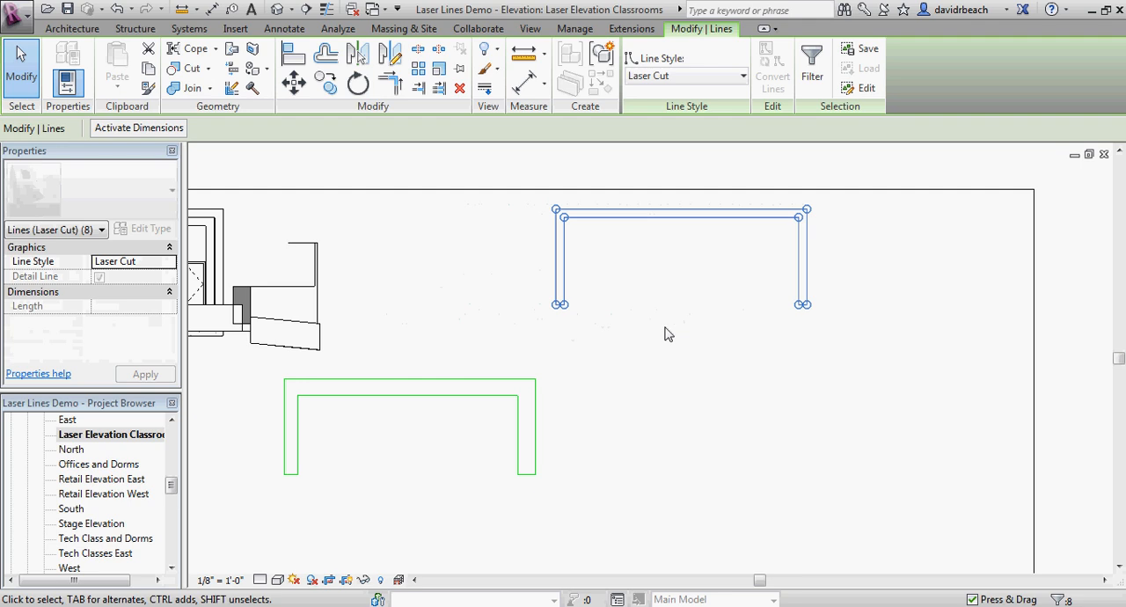
key(ctrl+z)
Step: Copy the upper Laser Cut frame horizontally to its right from its lower-left corner, leaving a small gap between the two
scroll(508, 370, down, 2)
drag(356, 170, 596, 335)
click(326, 81)
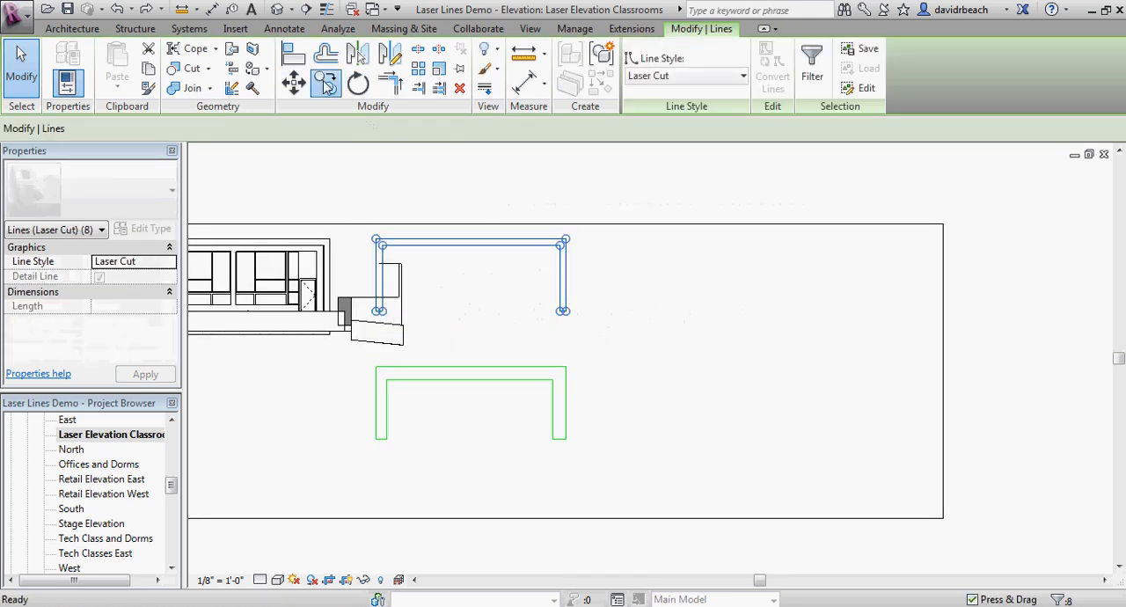
scroll(431, 328, up, 2)
click(358, 307)
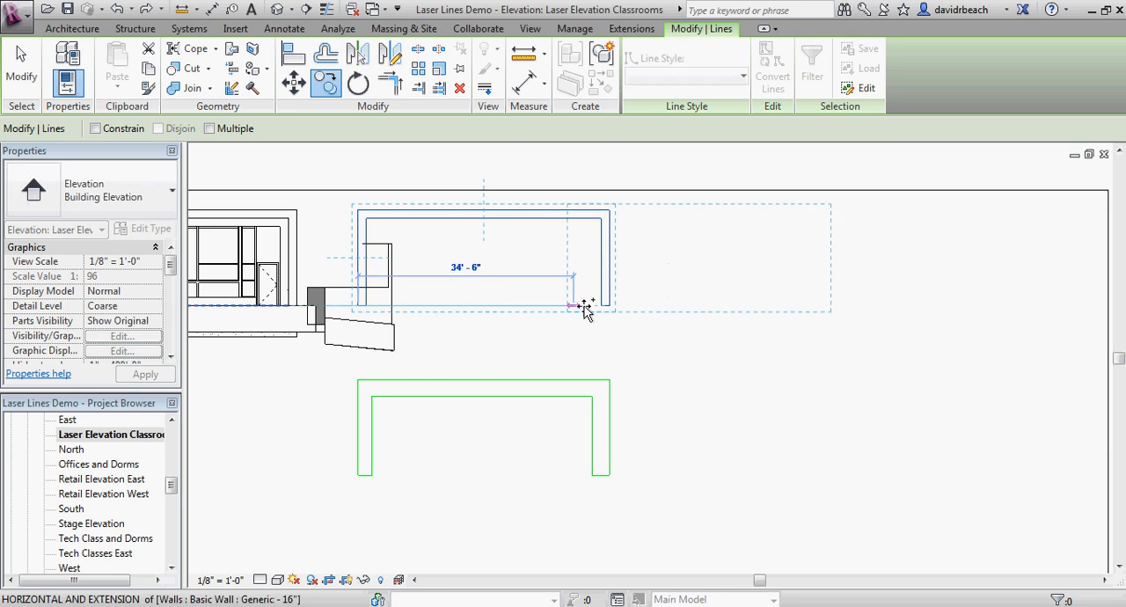
click(629, 304)
middle_drag(668, 375, 482, 398)
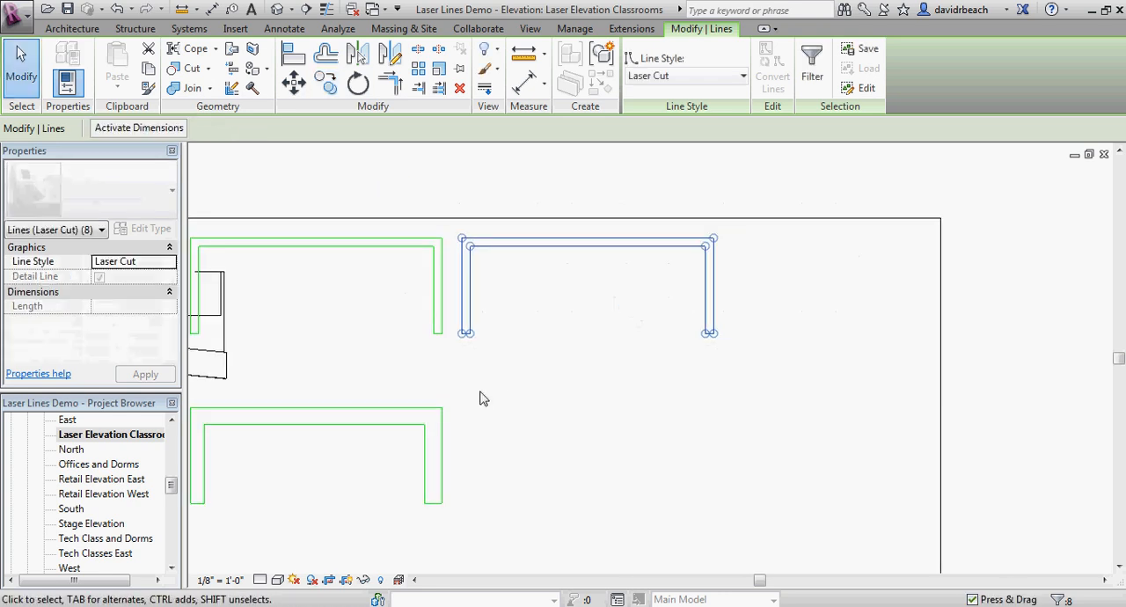
Step: Copy the second upper frame horizontally to the right from its lower-left corner to make a third Laser Cut frame
key(c)
key(c)
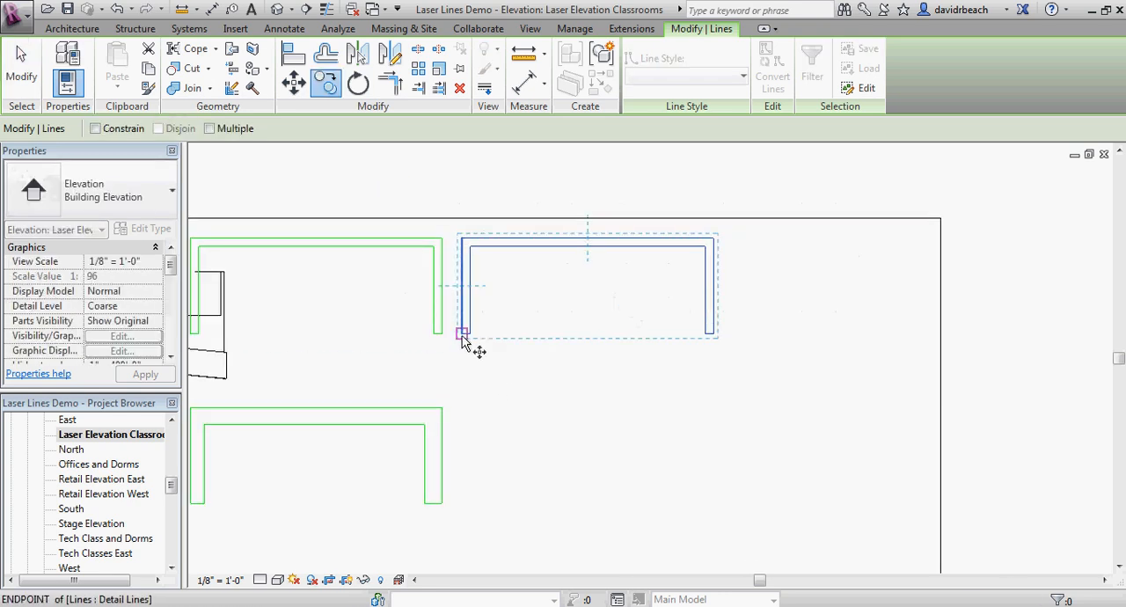
click(461, 335)
click(731, 334)
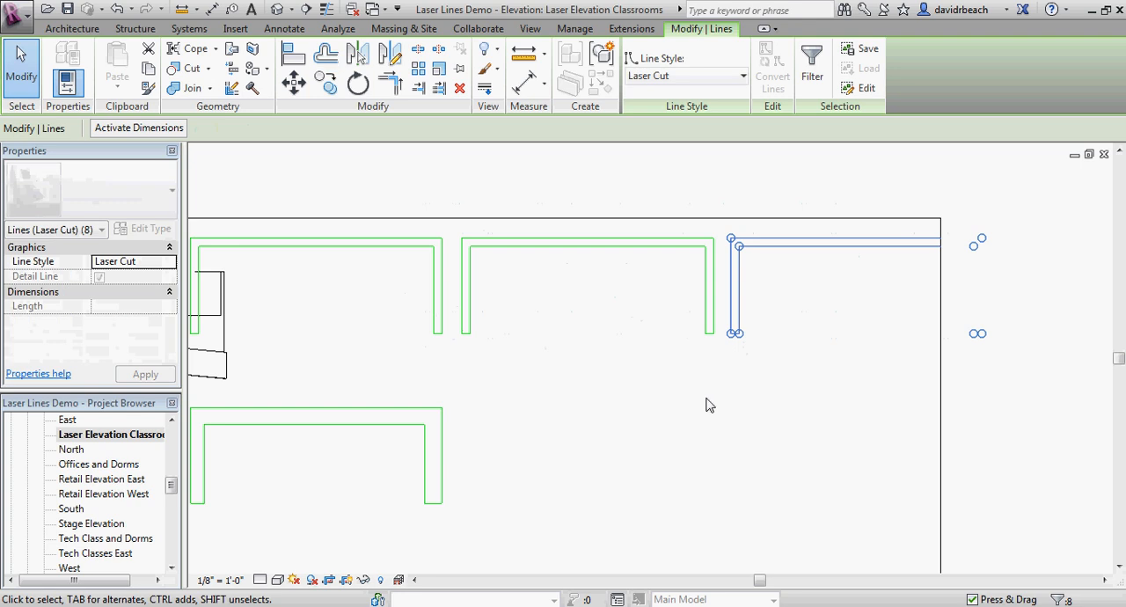
click(710, 405)
Step: Extend the crop region's right edge past the third Laser Cut frame, leaving room for another one
scroll(691, 411, down, 2)
middle_drag(689, 412, 502, 348)
click(630, 347)
drag(630, 349, 892, 332)
click(750, 354)
middle_drag(763, 359, 828, 365)
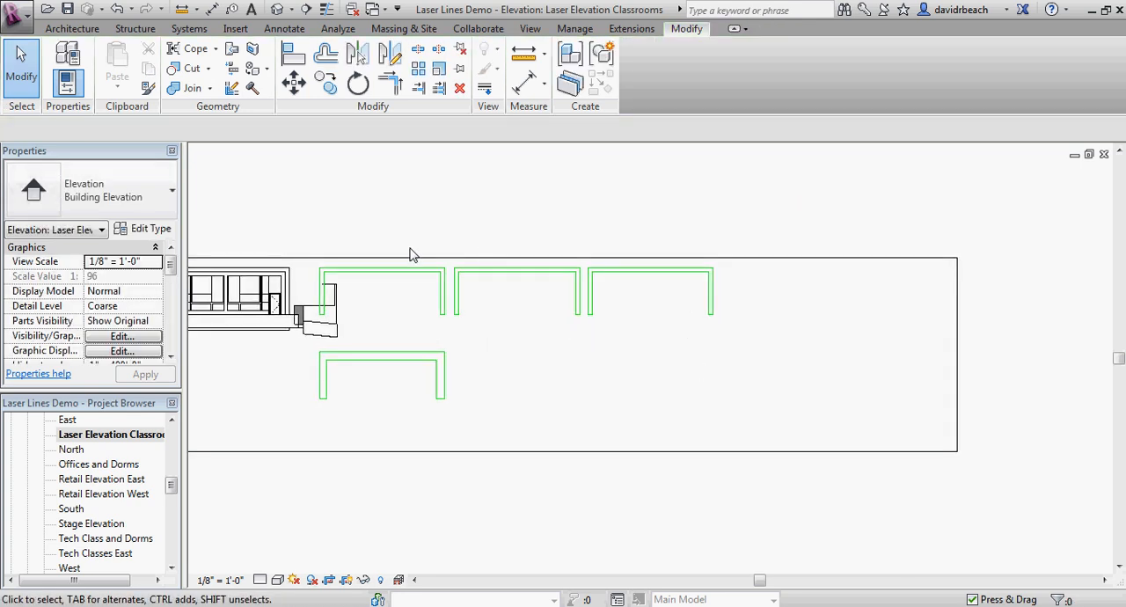
Step: Copy the third upper Laser Cut frame horizontally to its right, using the spacing between the second and third frames, to make a fourth frame
middle_drag(571, 353, 542, 352)
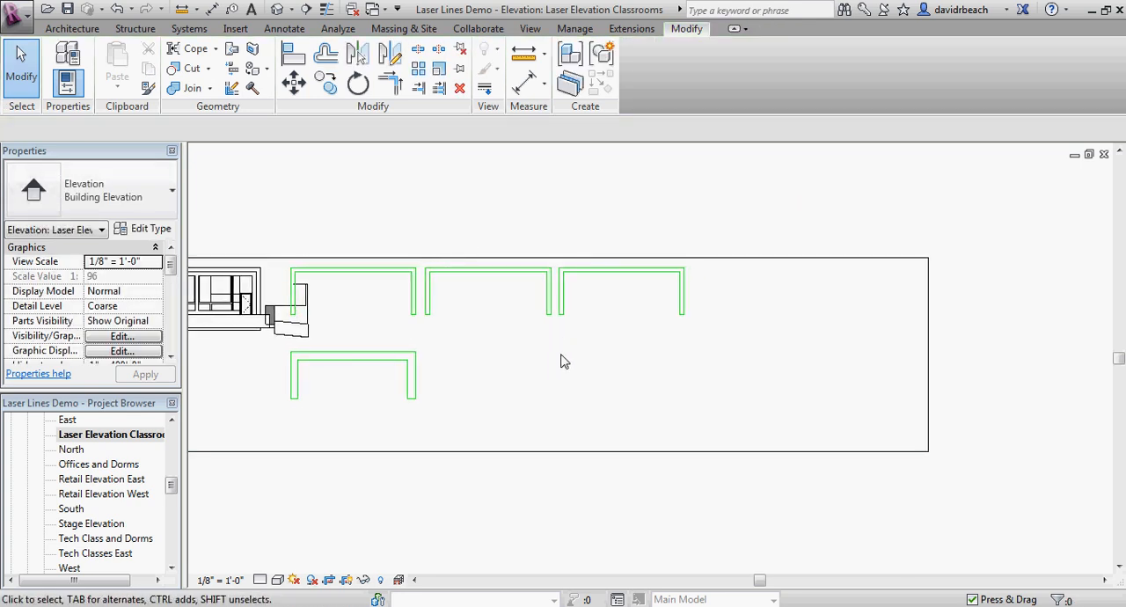
scroll(570, 339, up, 2)
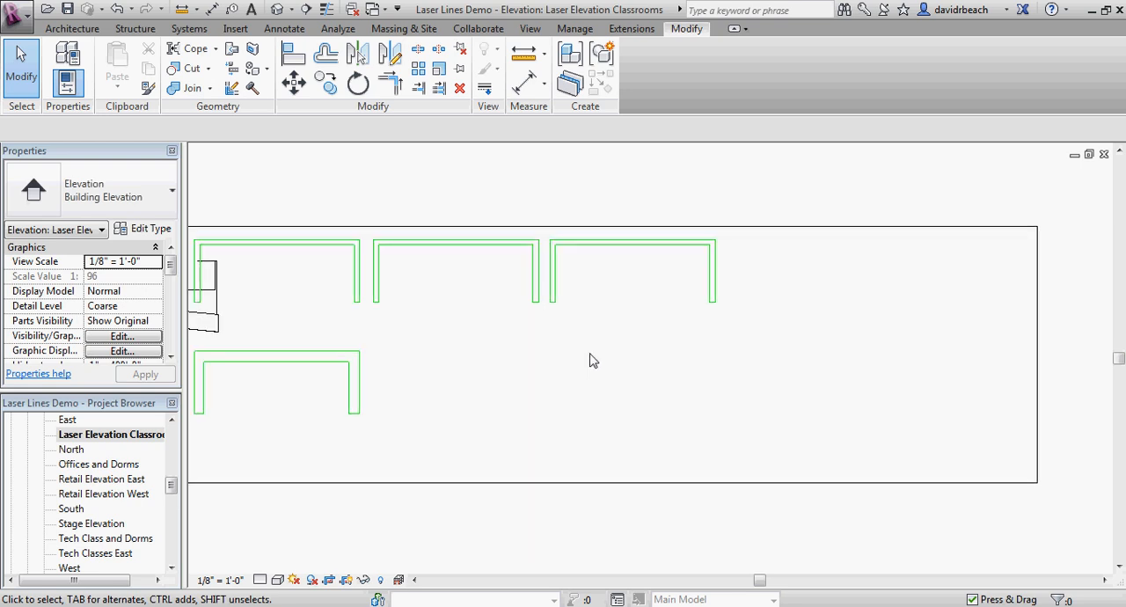
drag(769, 277, 756, 264)
key(m)
key(v)
scroll(573, 364, up, 4)
click(541, 307)
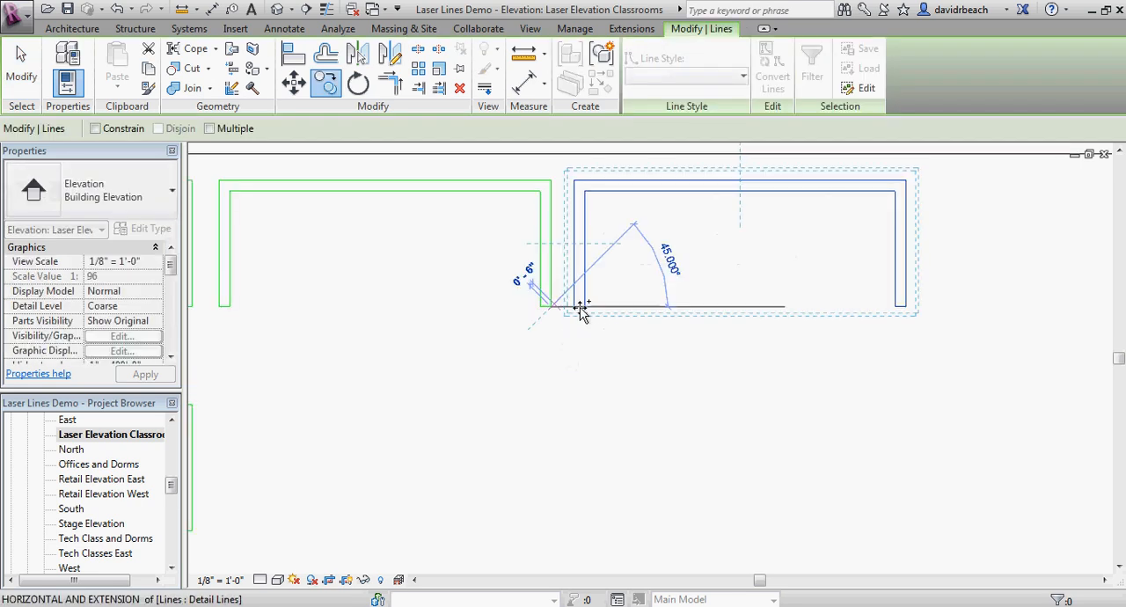
click(900, 306)
key(Escape)
scroll(811, 361, down, 5)
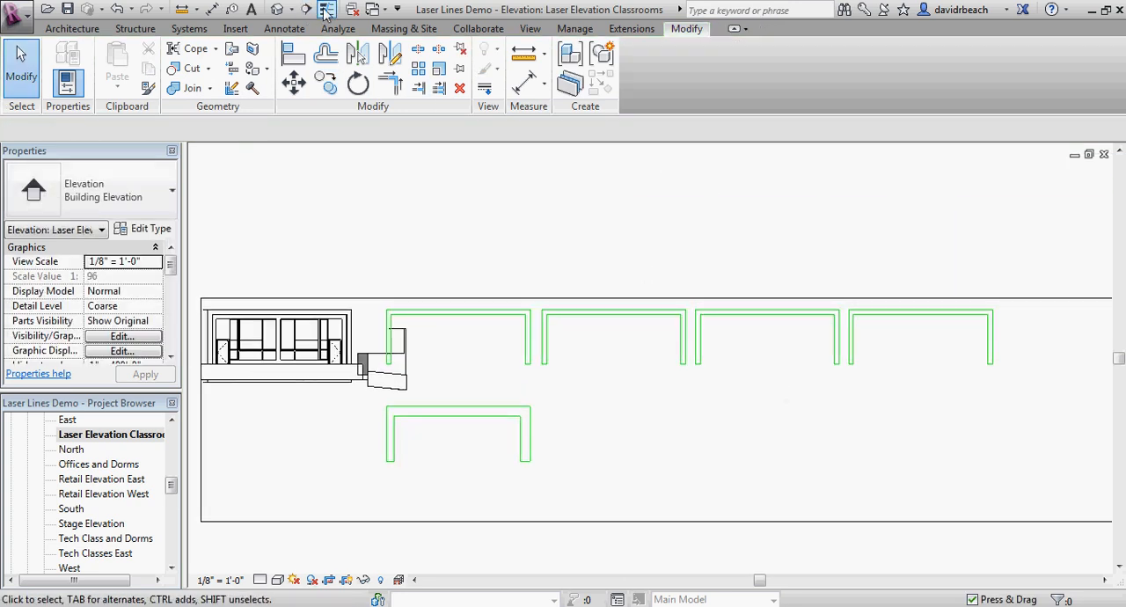
Step: Examine the classroom facade's framing layers in the 3D view and return to the Laser Elevation Classrooms view
click(275, 8)
scroll(621, 202, down, 2)
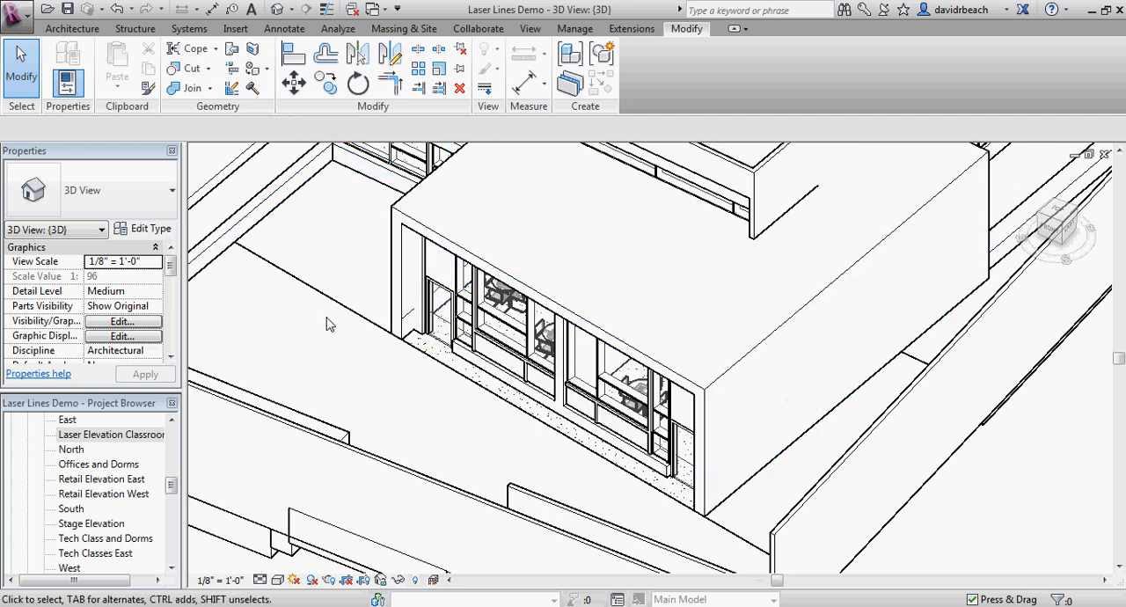
scroll(350, 306, down, 1)
middle_drag(361, 314, 375, 322)
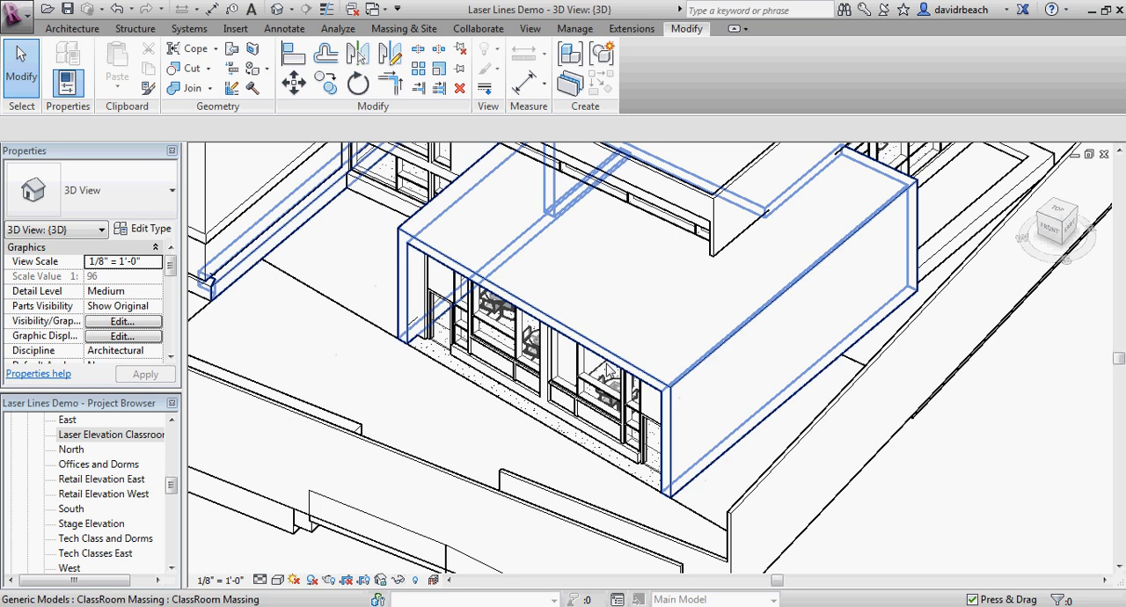
drag(172, 485, 173, 473)
double_click(129, 525)
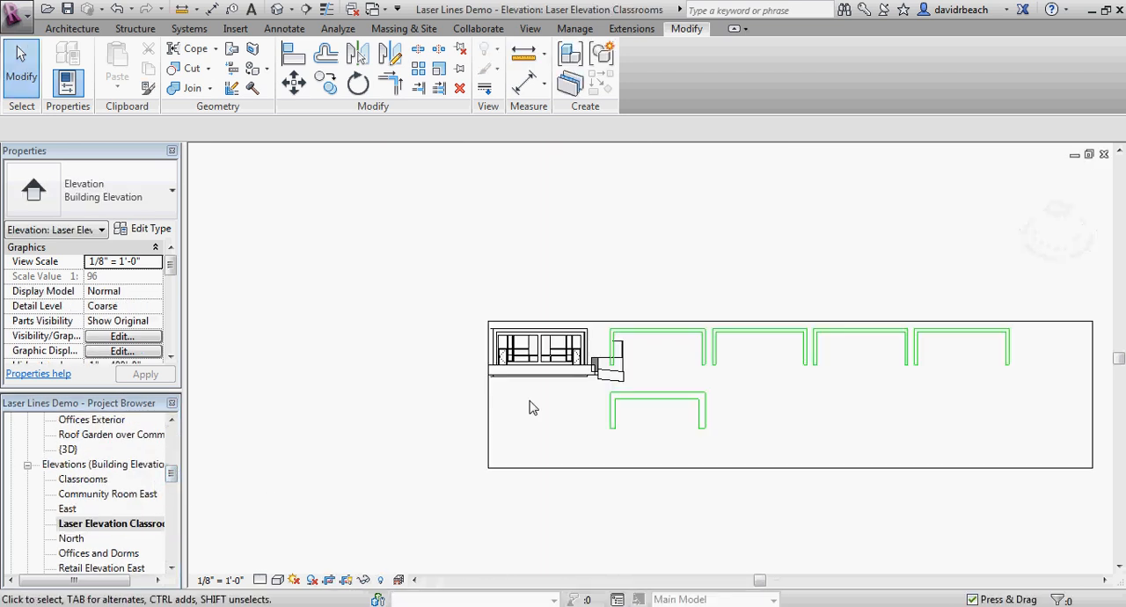
Step: Try moving the first upper Laser Cut frame onto the lower frame by its lower-right corner to compare their widths, and undo the move
scroll(704, 429, up, 2)
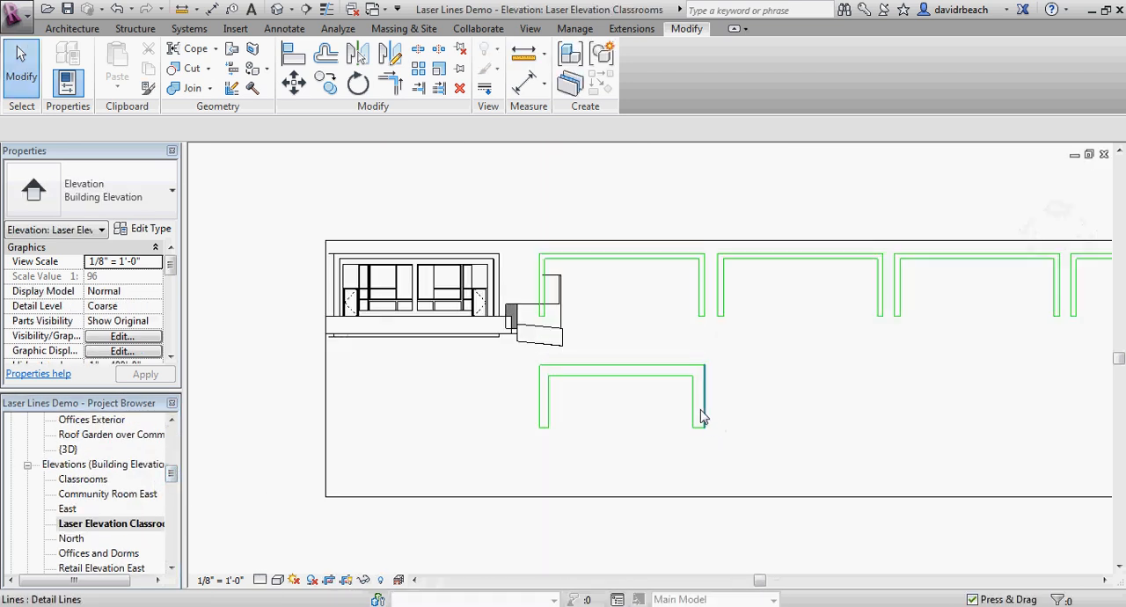
scroll(547, 255, up, 2)
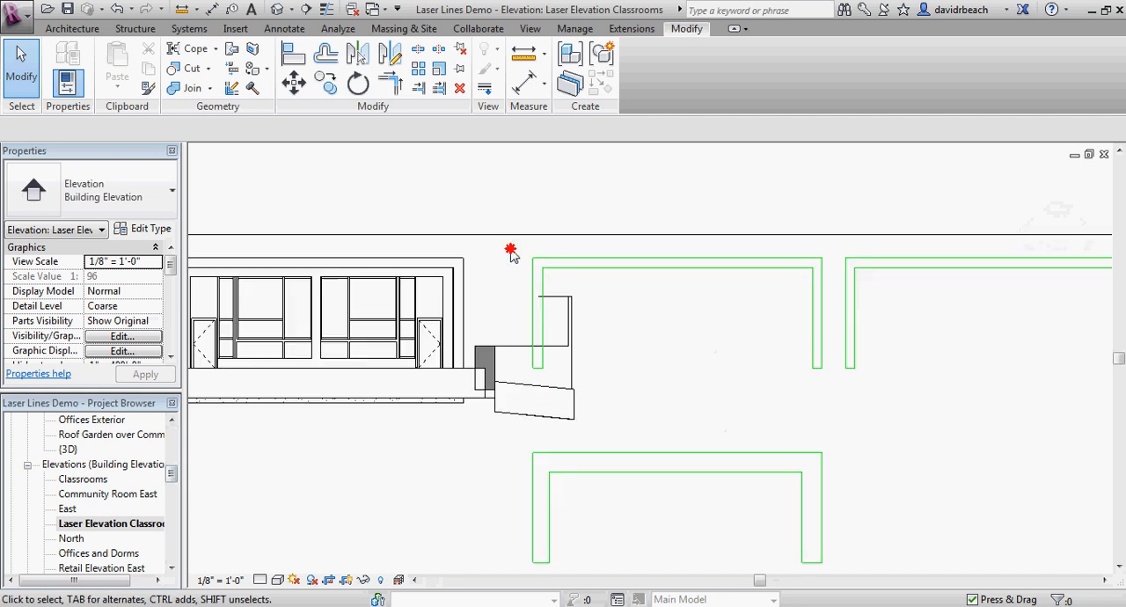
drag(511, 252, 835, 382)
middle_drag(731, 401, 623, 342)
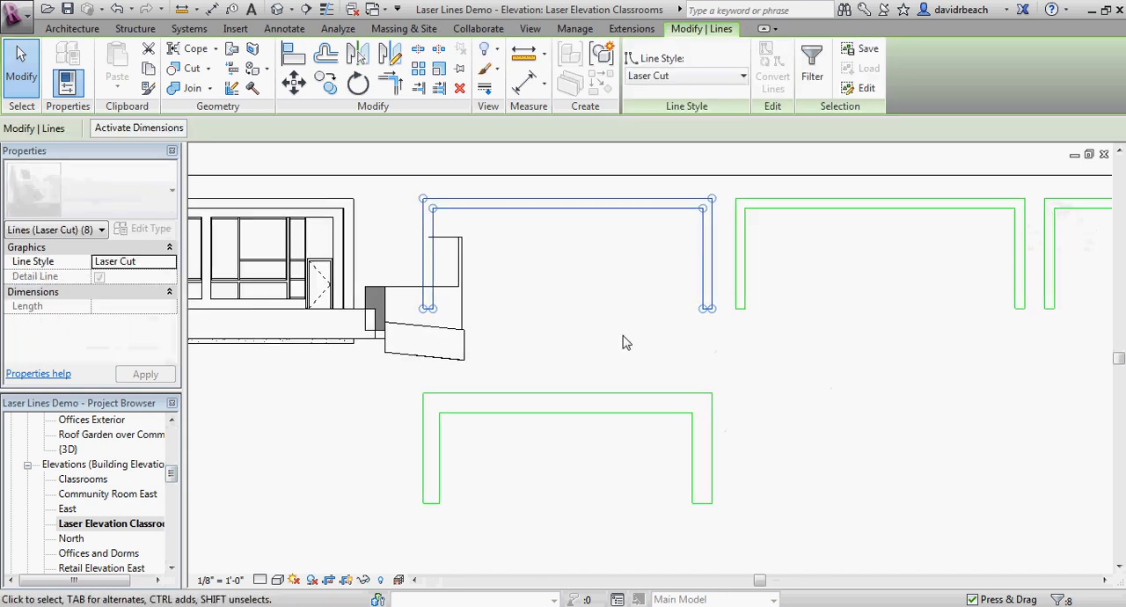
key(m)
key(v)
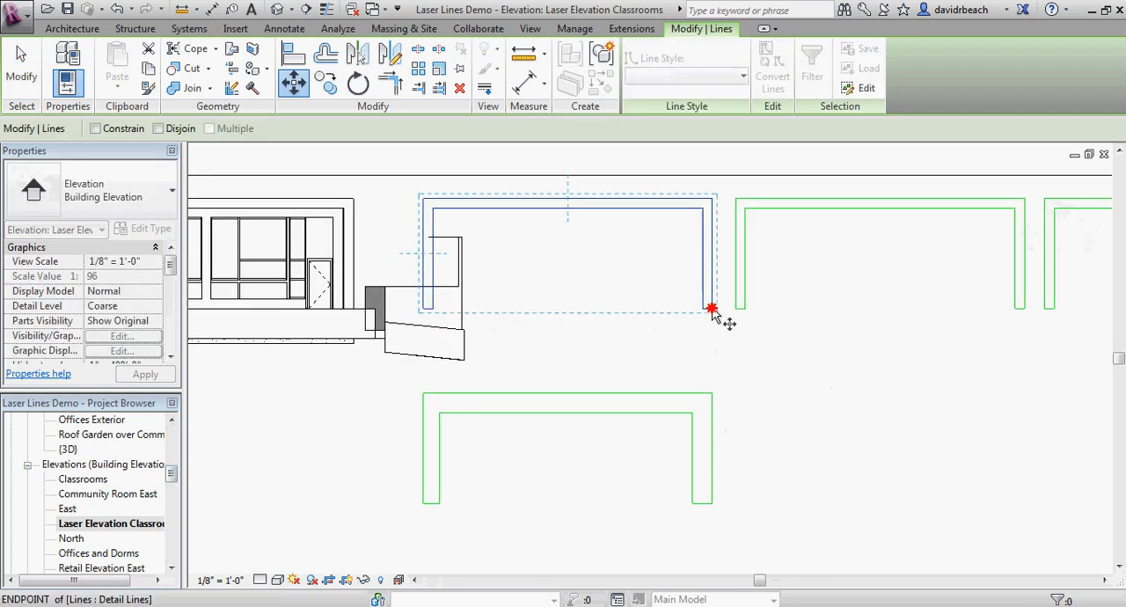
click(709, 308)
click(714, 498)
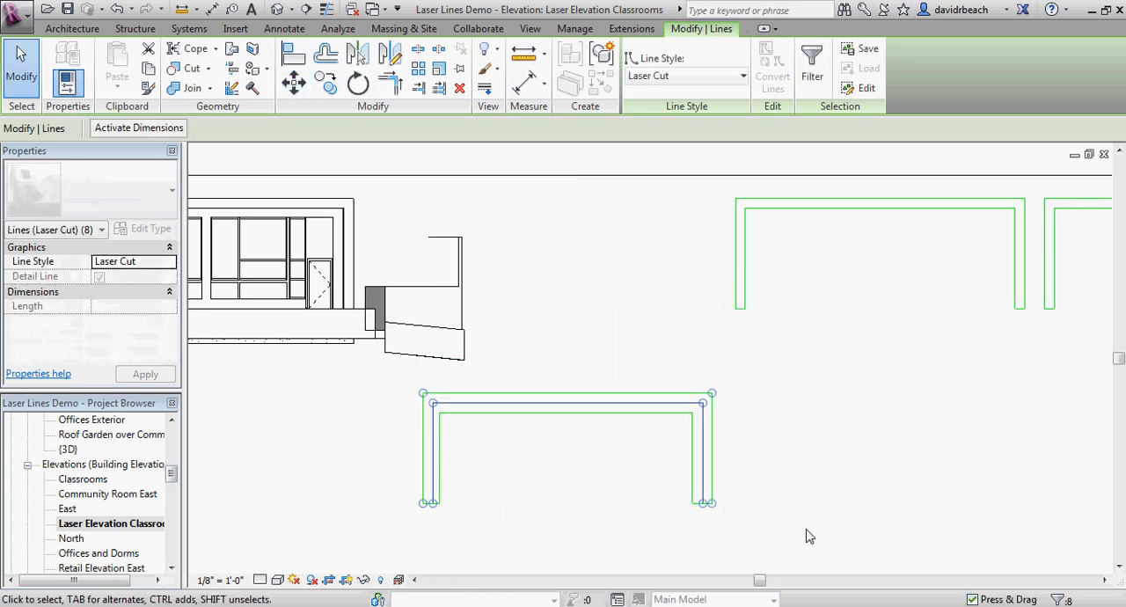
scroll(646, 513, up, 1)
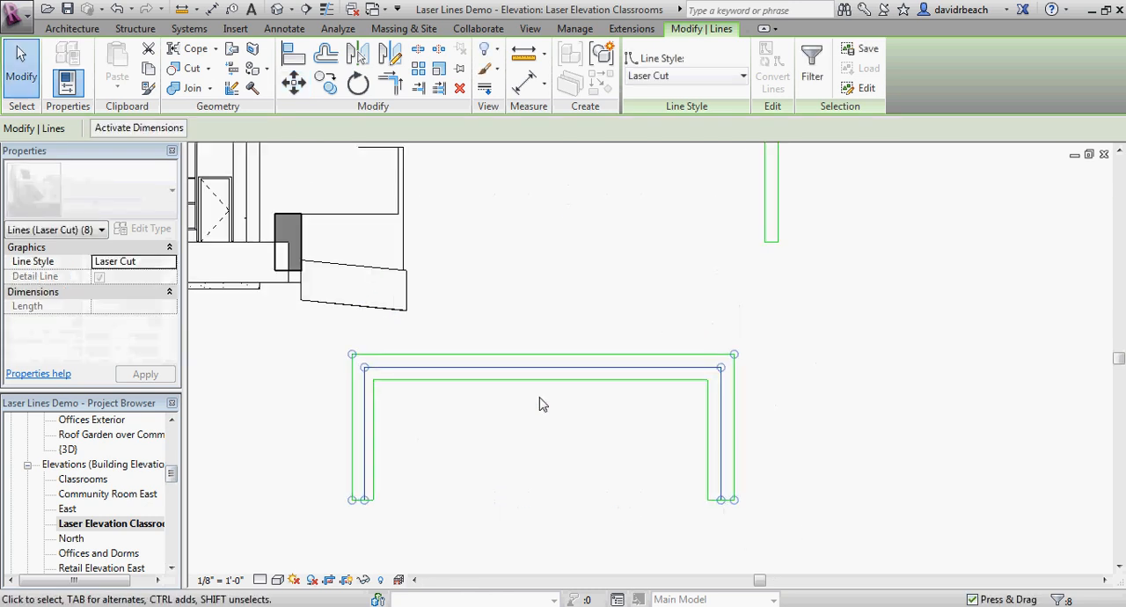
click(696, 545)
scroll(639, 497, down, 5)
middle_drag(638, 428, 664, 415)
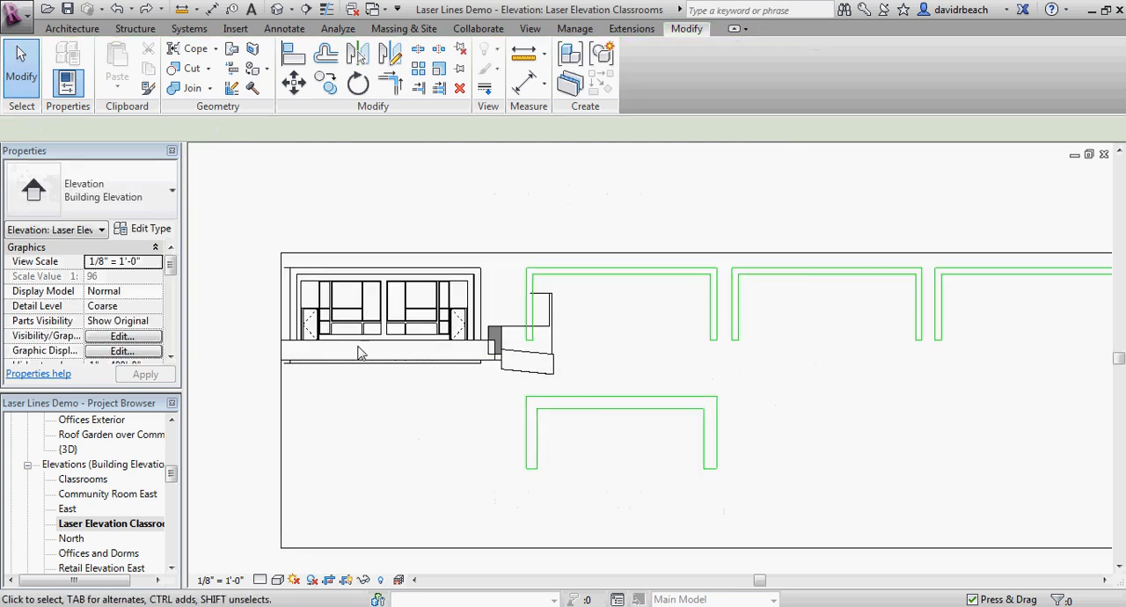
Step: Examine the classroom facade's windows, mullions and left door up close
scroll(267, 325, up, 5)
scroll(417, 326, up, 2)
middle_drag(450, 275, 486, 363)
scroll(486, 365, up, 1)
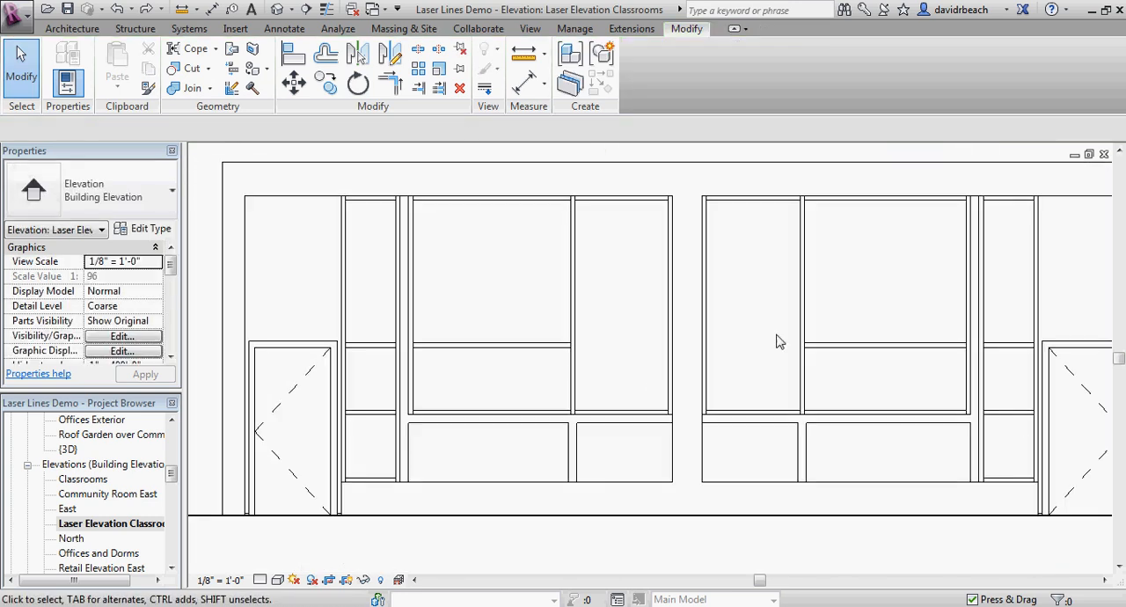
scroll(369, 501, down, 1)
middle_drag(512, 265, 610, 276)
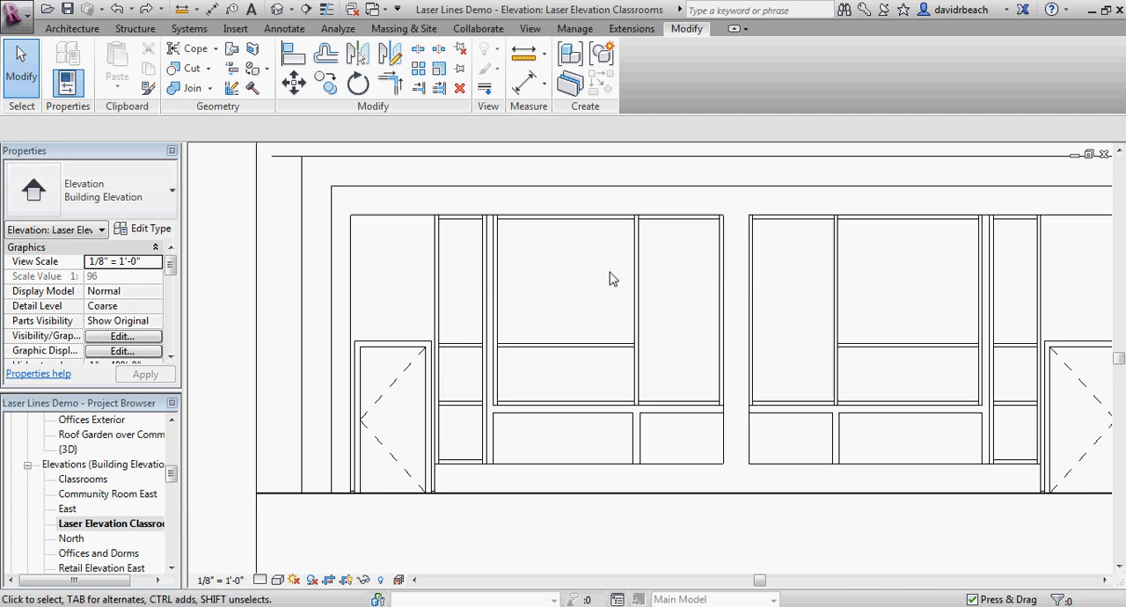
scroll(414, 327, up, 2)
scroll(412, 323, up, 1)
middle_drag(415, 325, 417, 228)
scroll(463, 256, up, 1)
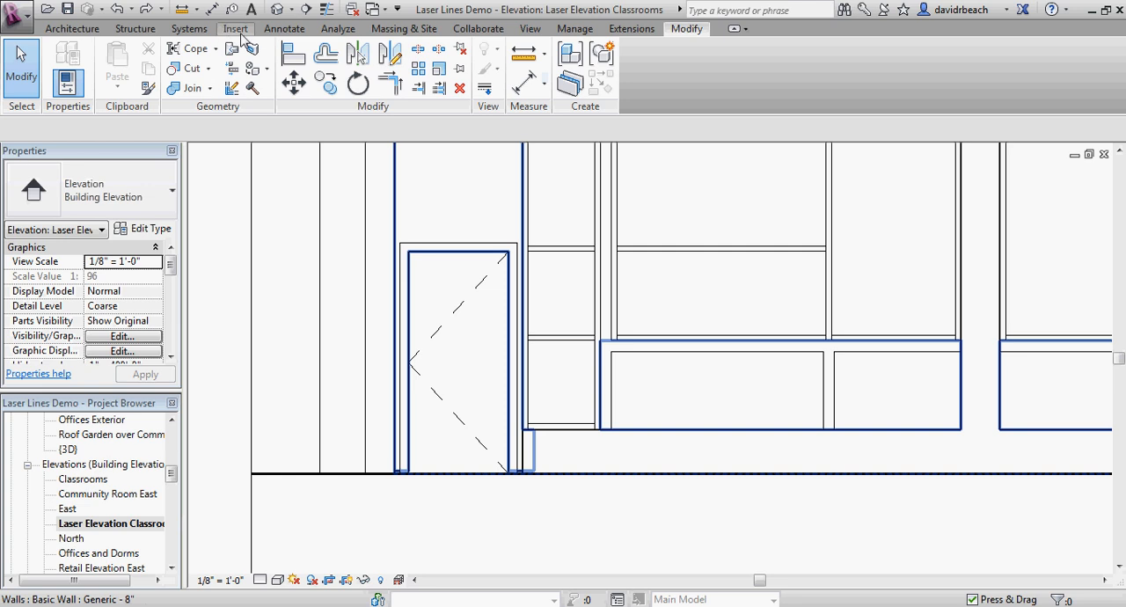
Step: Trace the left door frame's top and right edges and the wall edges on both sides with Laser Cut detail lines using Pick Lines
click(282, 34)
click(367, 49)
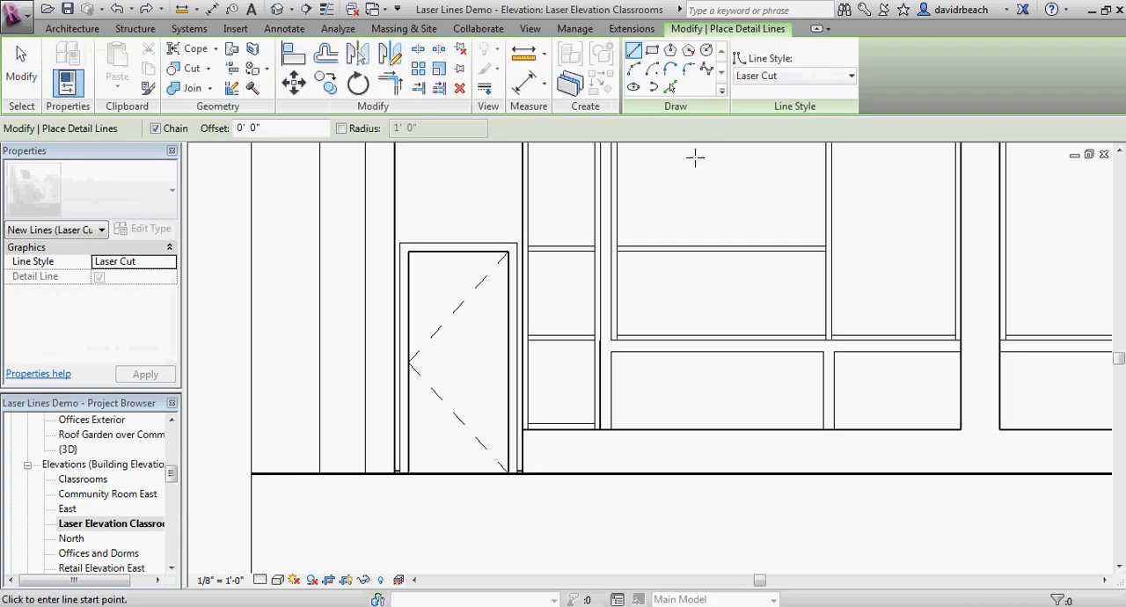
mouse_move(627, 183)
middle_down()
mouse_move(608, 221)
mouse_move(623, 186)
middle_up()
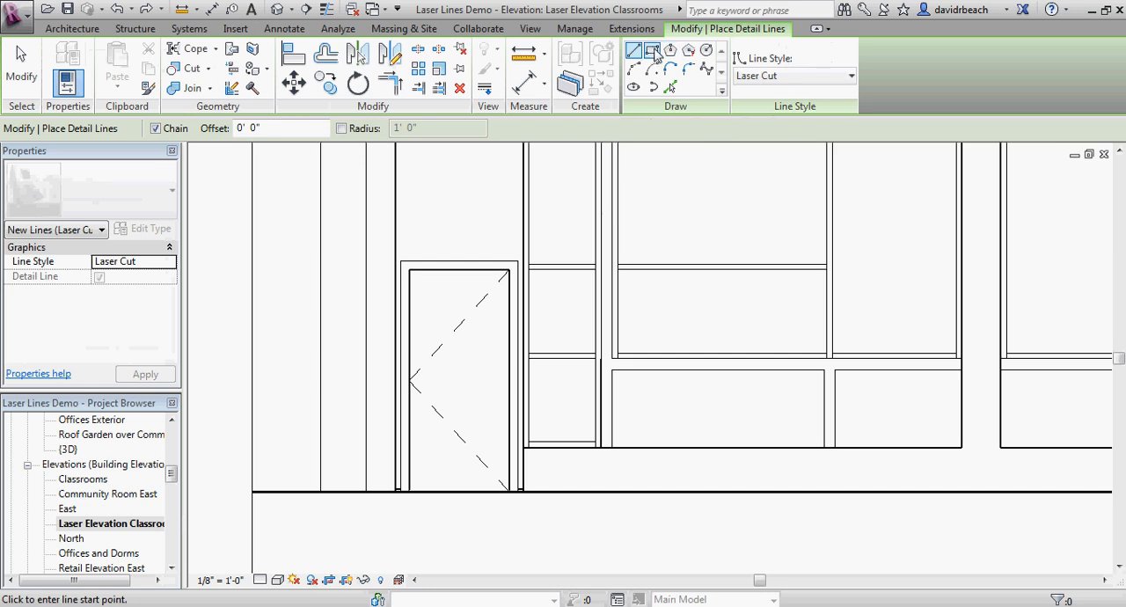
click(669, 87)
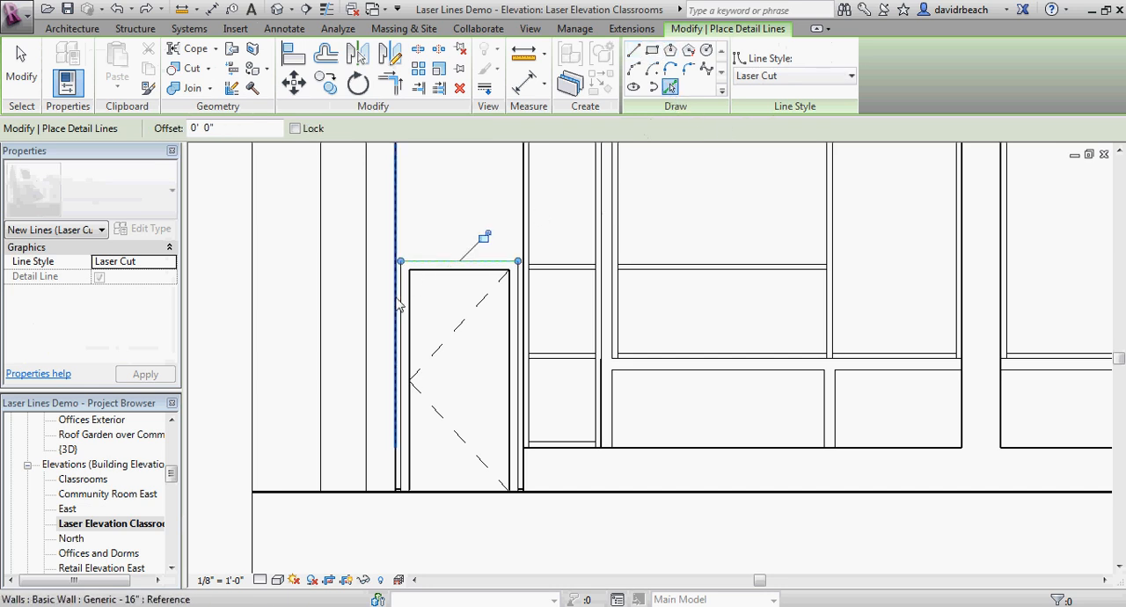
scroll(400, 305, up, 3)
scroll(398, 280, down, 1)
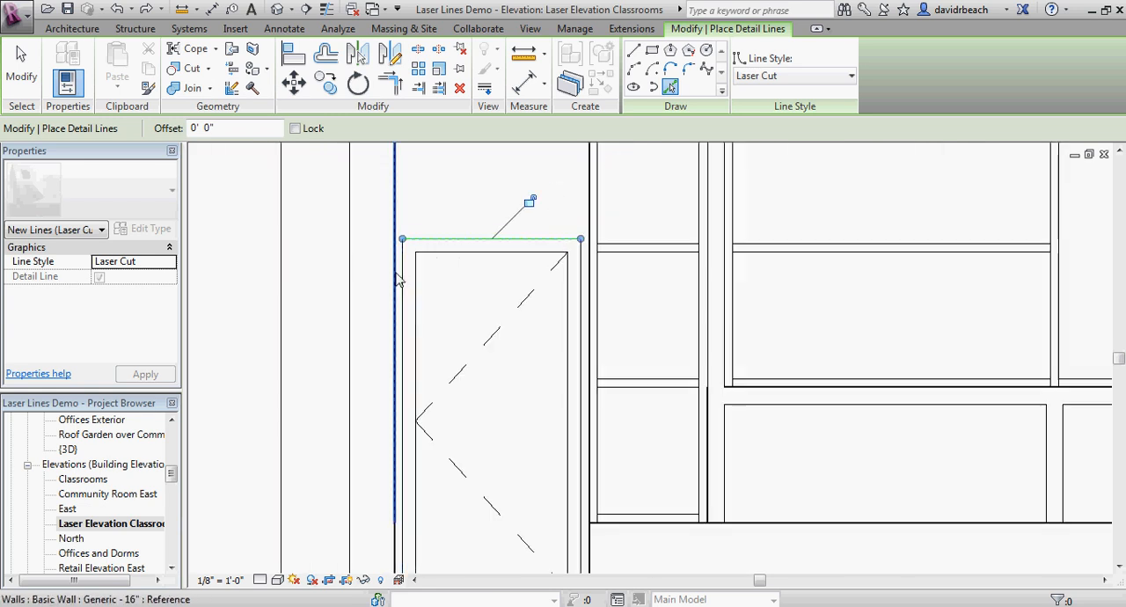
click(398, 281)
click(588, 299)
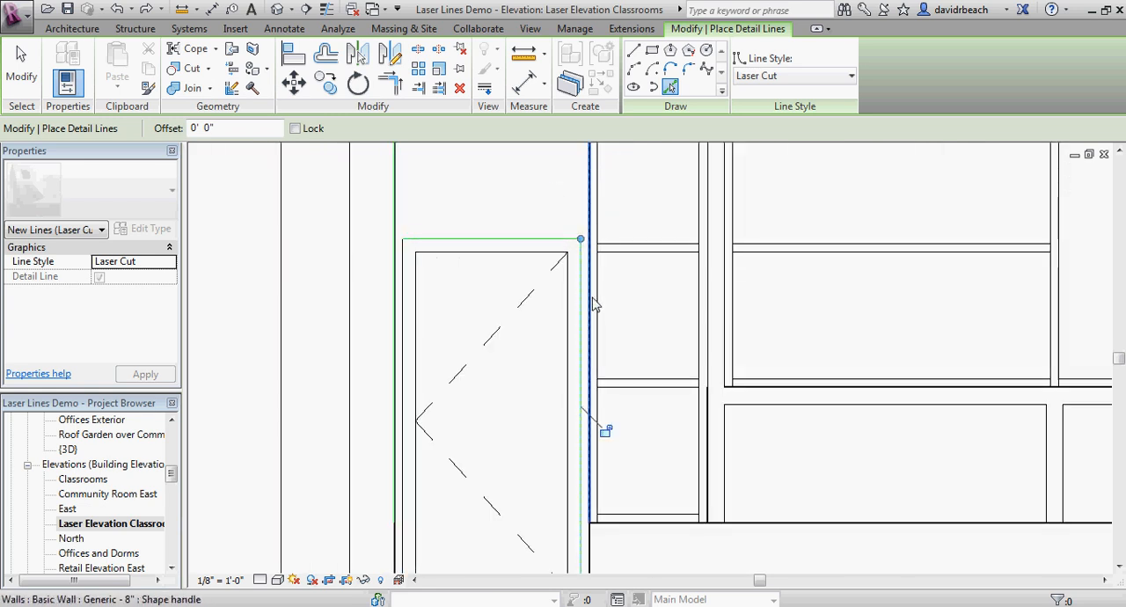
key(Escape)
key(Escape)
Step: Delete the extra Laser Cut line along the left door frame's right edge
scroll(585, 283, up, 2)
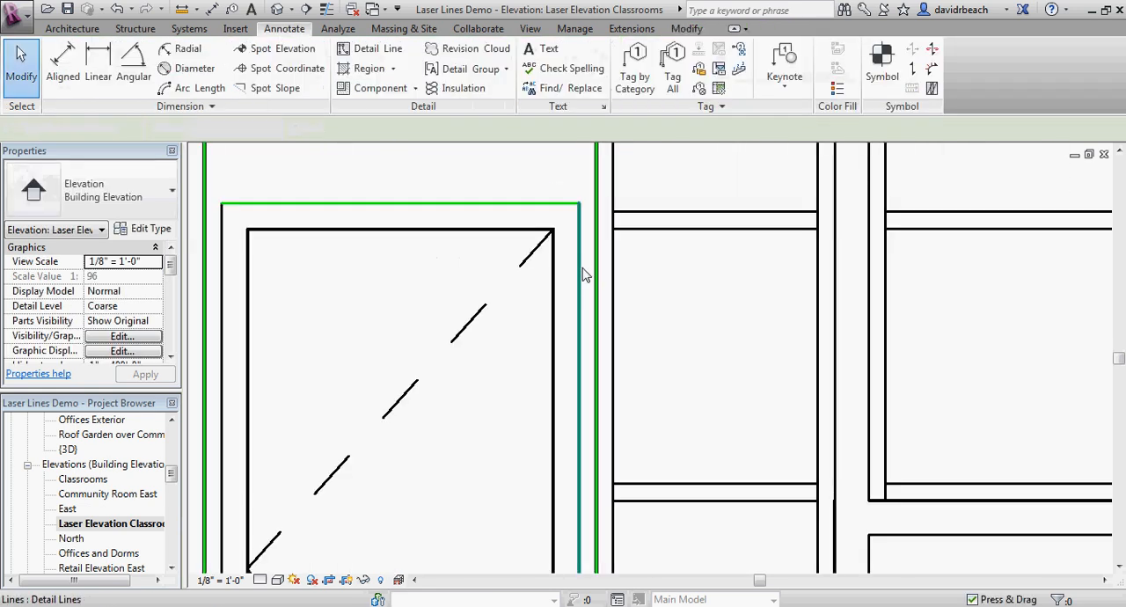
click(584, 276)
key(Escape)
scroll(585, 299, down, 2)
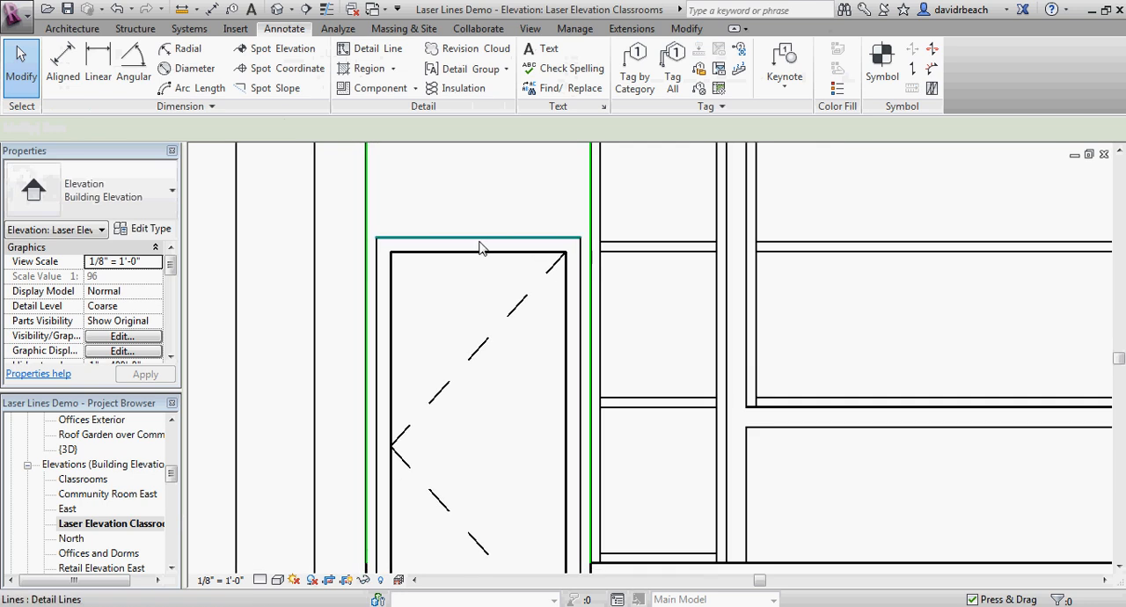
Step: Trim the Laser Cut line above the left door to corners with the wall-edge lines on both sides
key(t)
key(r)
click(437, 214)
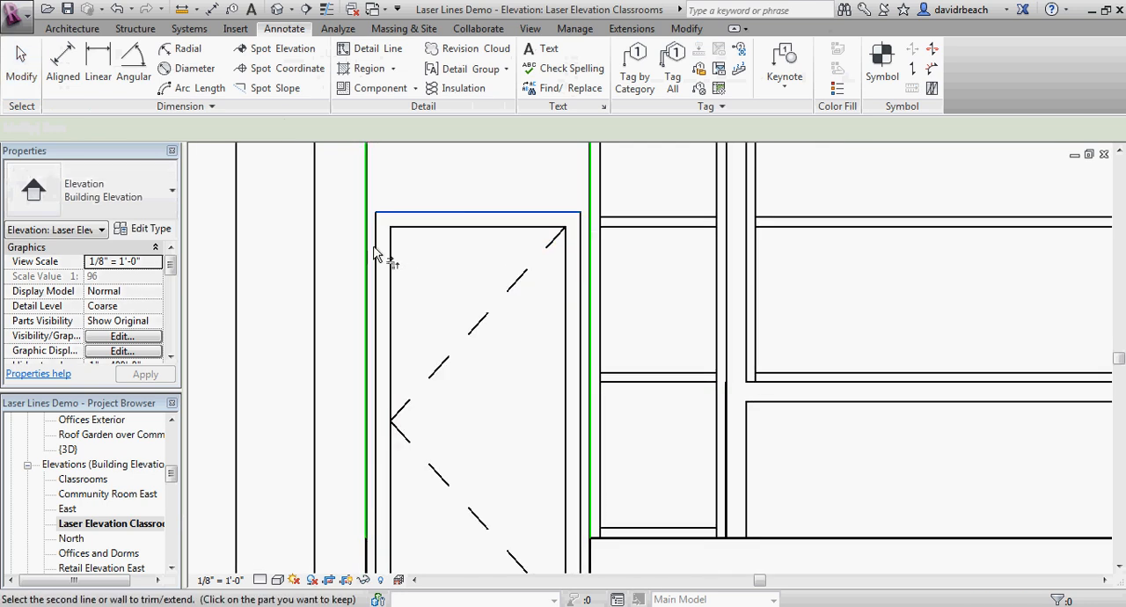
click(367, 255)
click(440, 214)
click(590, 254)
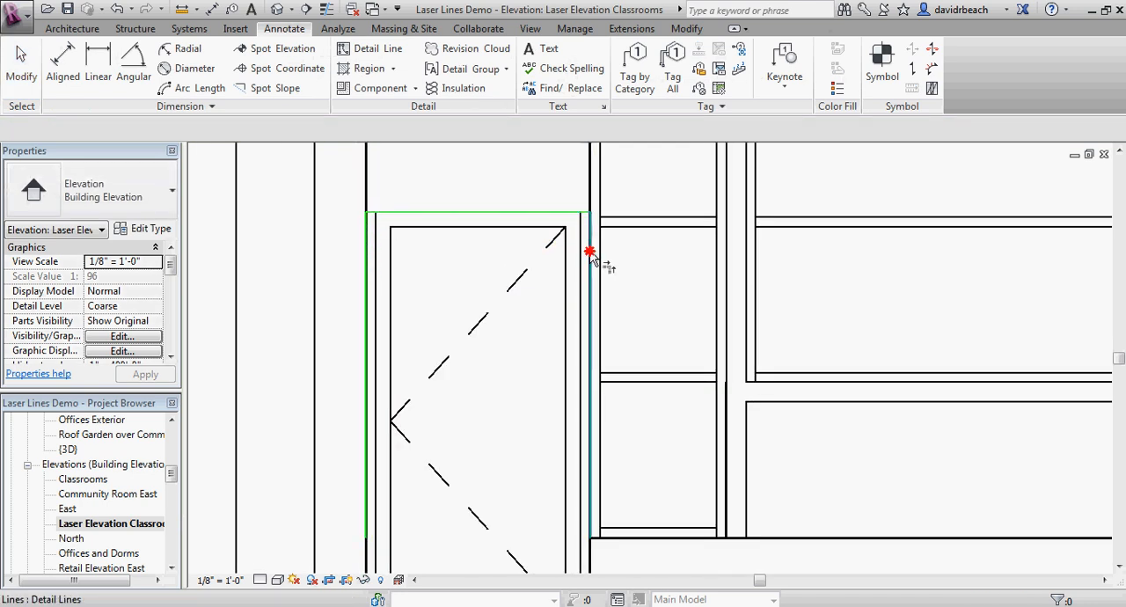
scroll(590, 254, down, 1)
key(Escape)
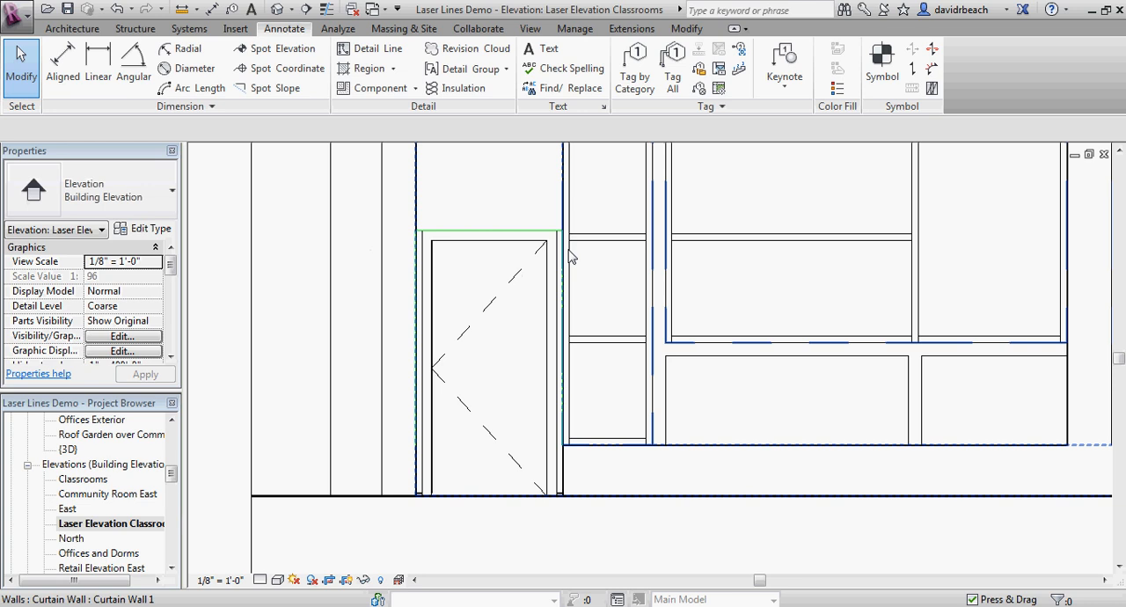
Step: Offset copies of the left and top Laser Cut lines around the left door 6 inches inward
scroll(476, 274, down, 2)
scroll(452, 266, up, 3)
middle_drag(476, 275, 410, 214)
scroll(470, 294, down, 1)
scroll(425, 232, up, 3)
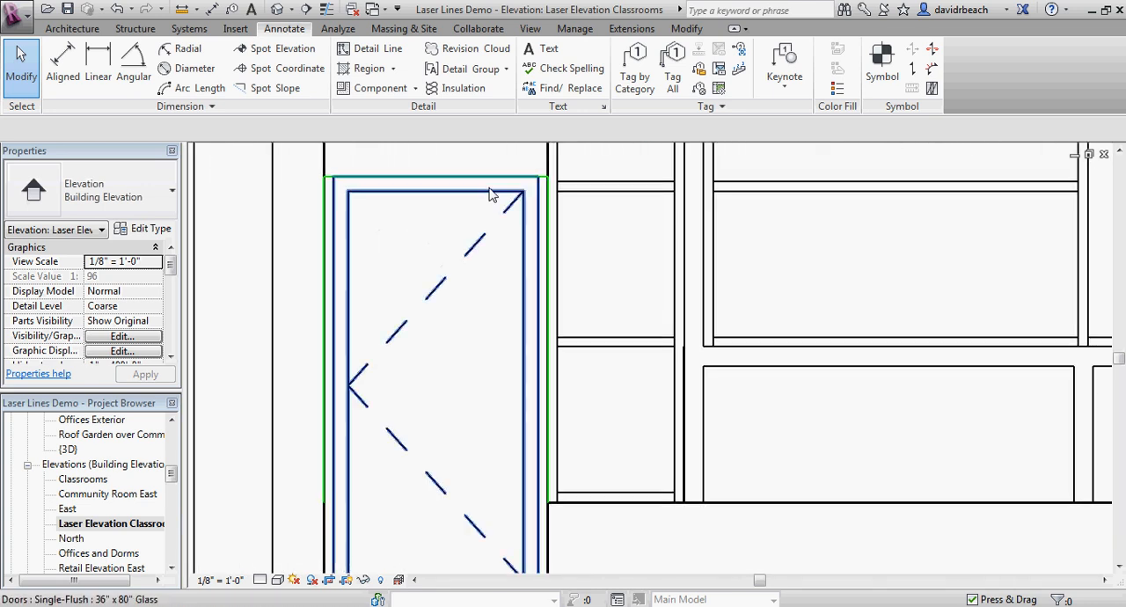
scroll(475, 171, down, 2)
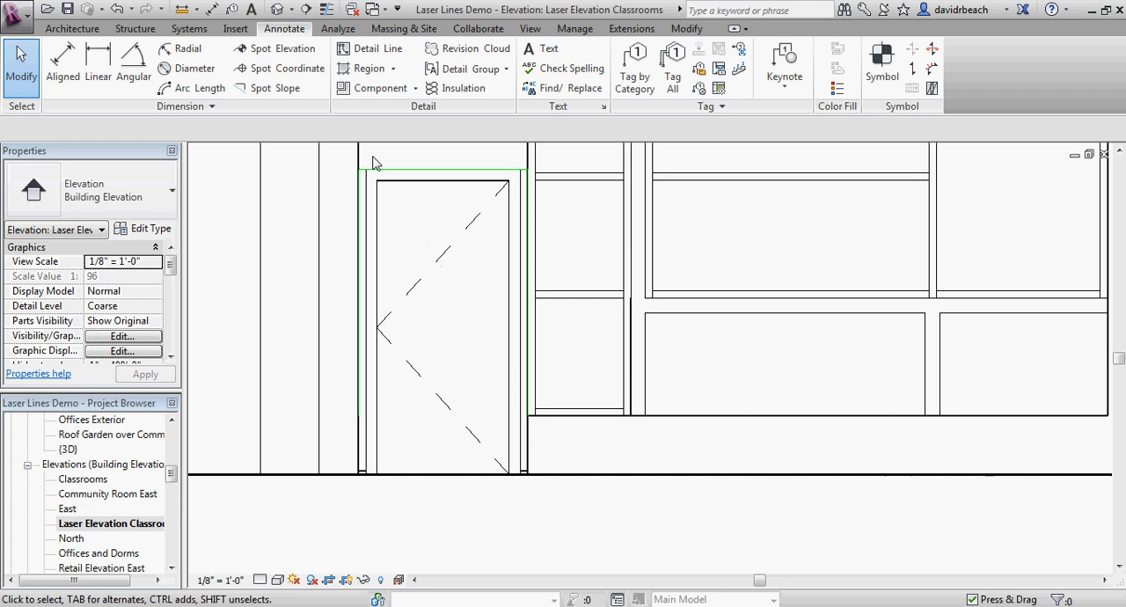
middle_drag(446, 151, 463, 212)
scroll(463, 212, down, 1)
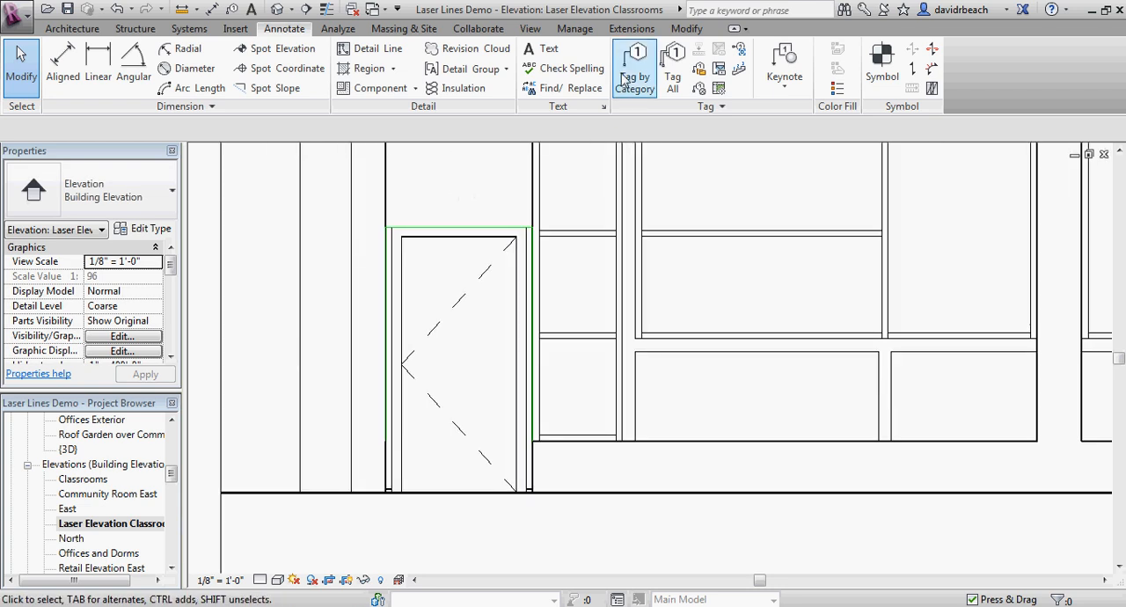
click(687, 29)
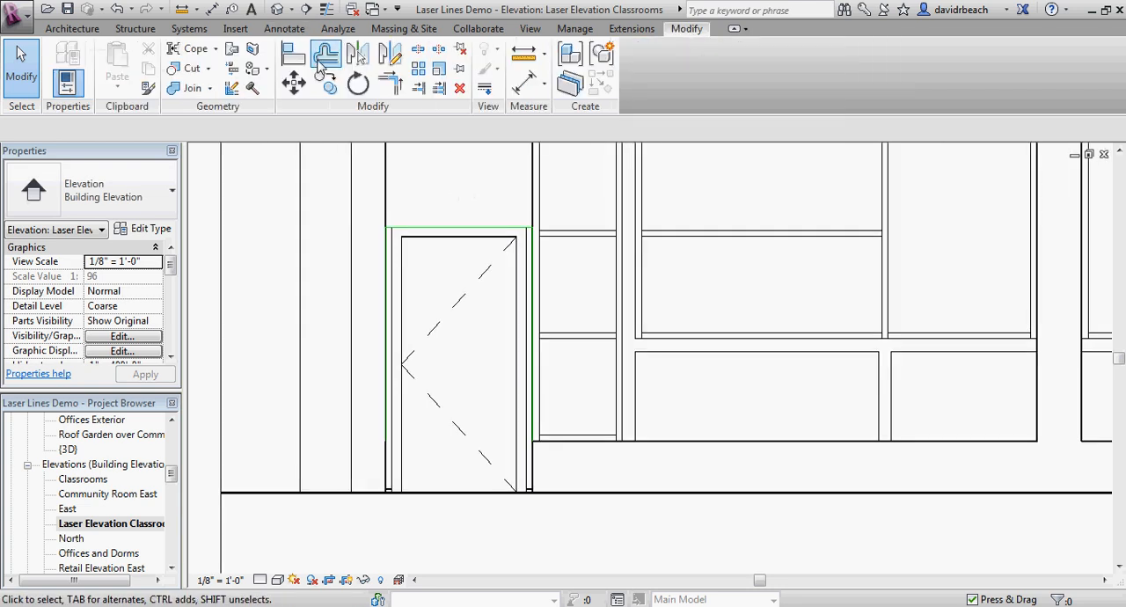
click(325, 55)
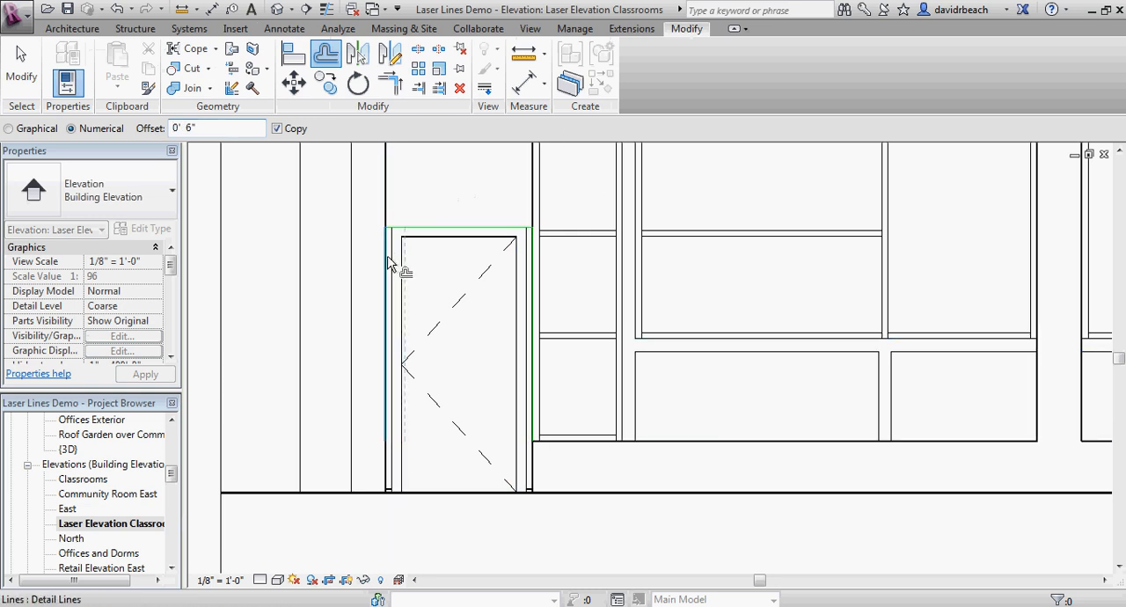
click(447, 231)
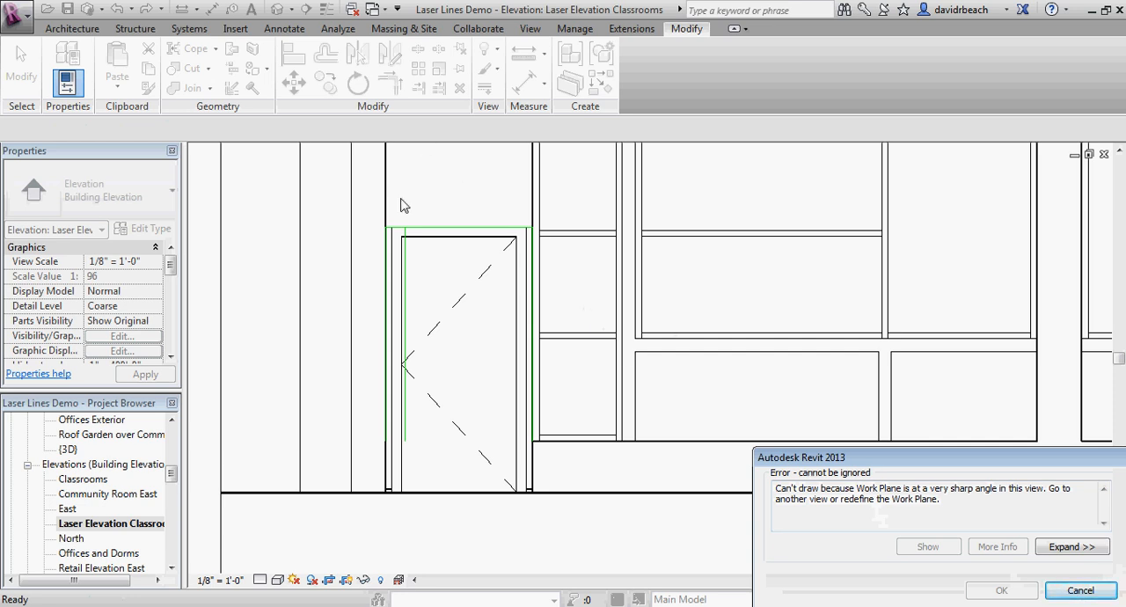
click(1080, 591)
Step: Offset a copy of the right Laser Cut line of the left door outline 6 inches inward
scroll(488, 234, up, 3)
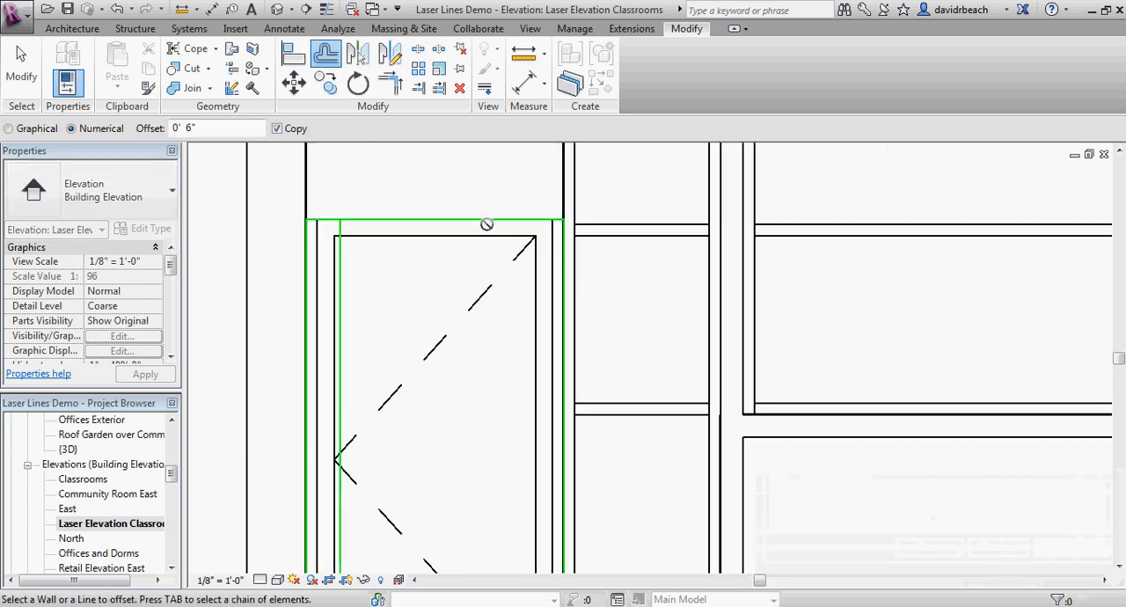
click(565, 300)
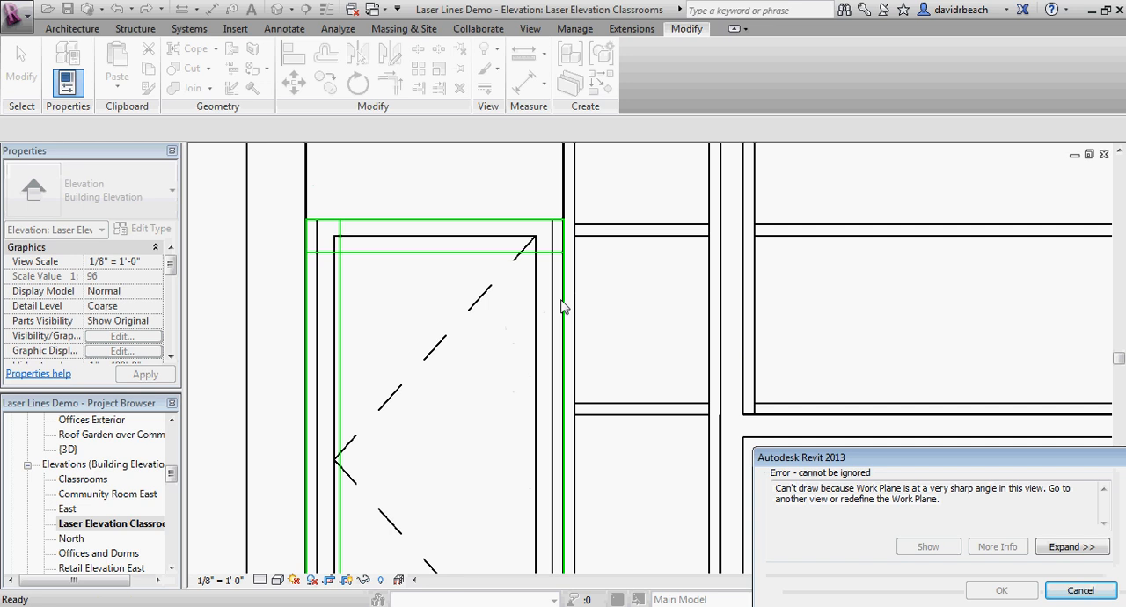
click(1080, 590)
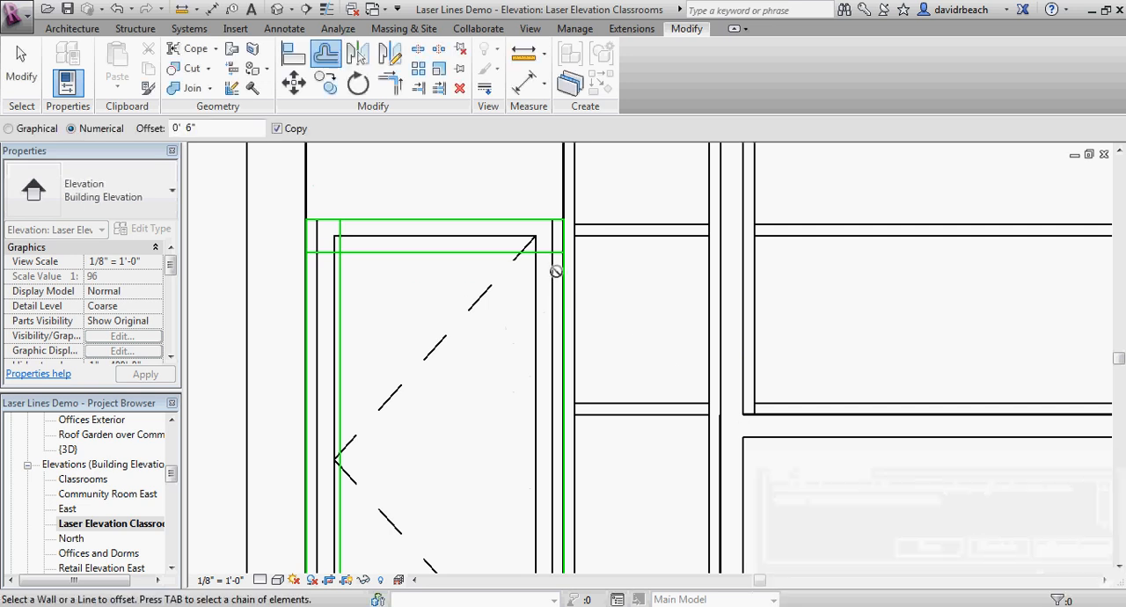
click(563, 286)
key(Escape)
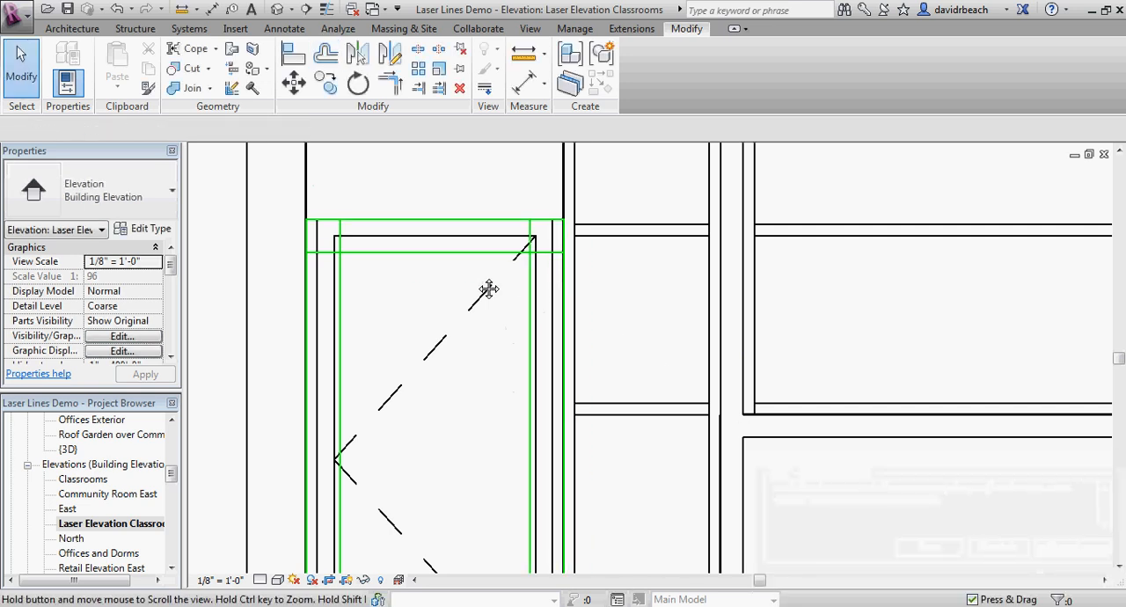
Step: Trim the inner offset lines to corners at the upper right and upper left of the door frame outline
middle_drag(490, 292, 505, 295)
key(t)
key(r)
click(548, 275)
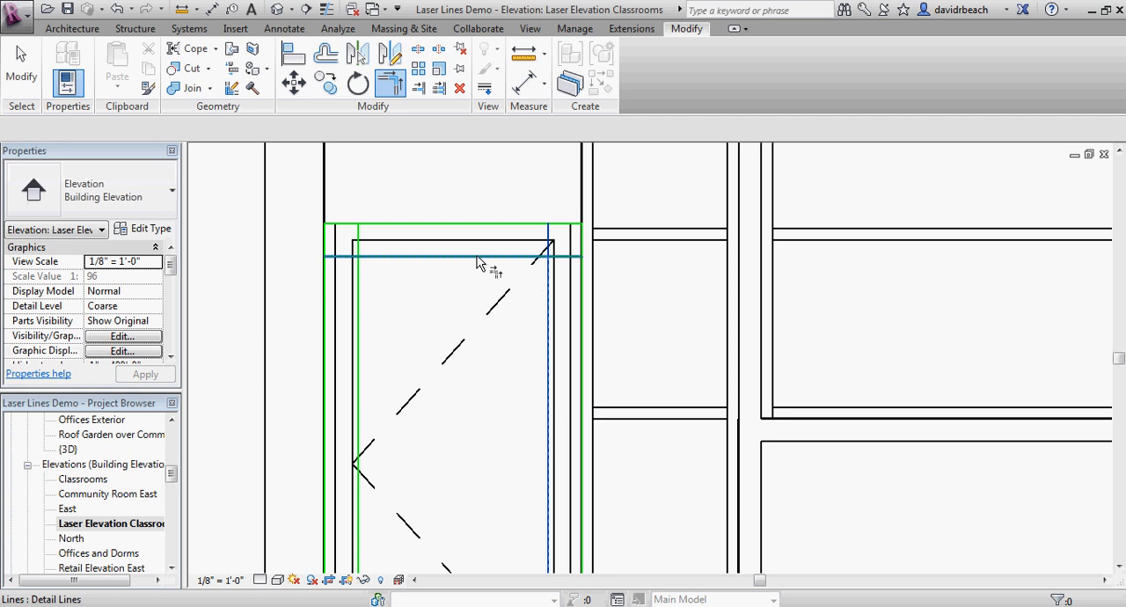
click(476, 256)
click(474, 256)
click(357, 284)
key(Escape)
Step: Draw a horizontal Laser Cut detail line about 5'-4" long along the ground line across the base of the left door
scroll(415, 289, down, 3)
middle_drag(421, 298, 456, 258)
scroll(454, 343, up, 2)
scroll(482, 352, up, 1)
middle_drag(504, 357, 510, 318)
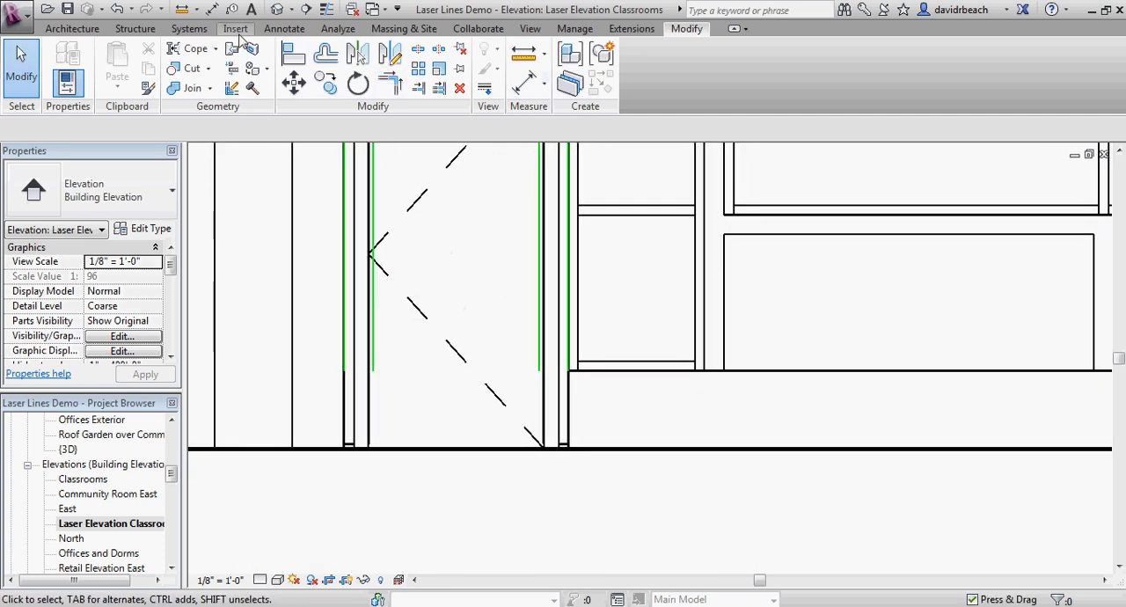
click(284, 29)
click(369, 40)
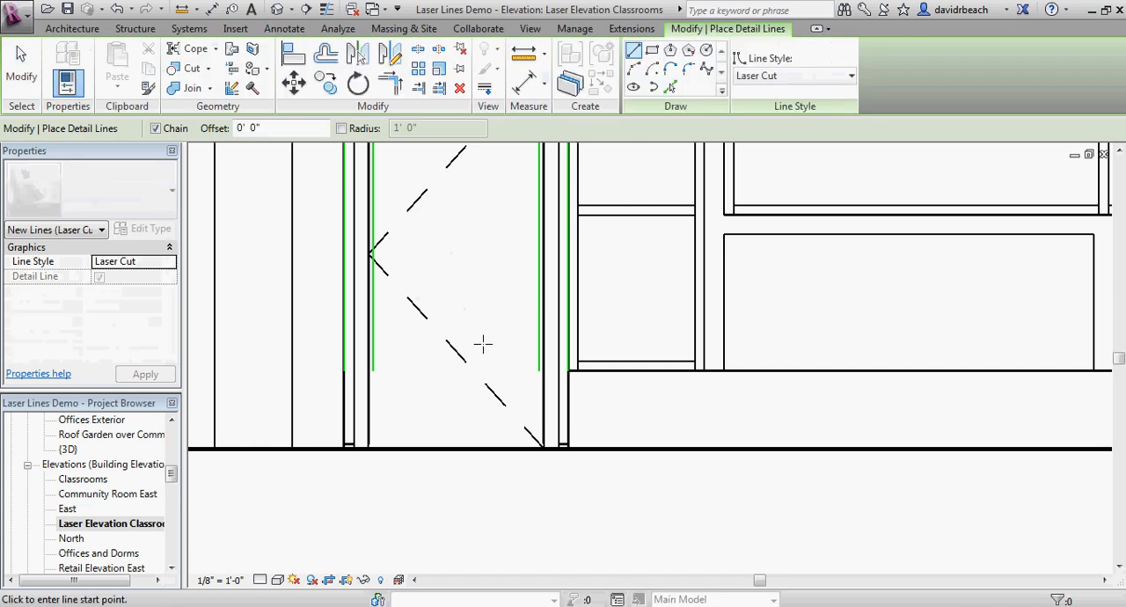
click(314, 451)
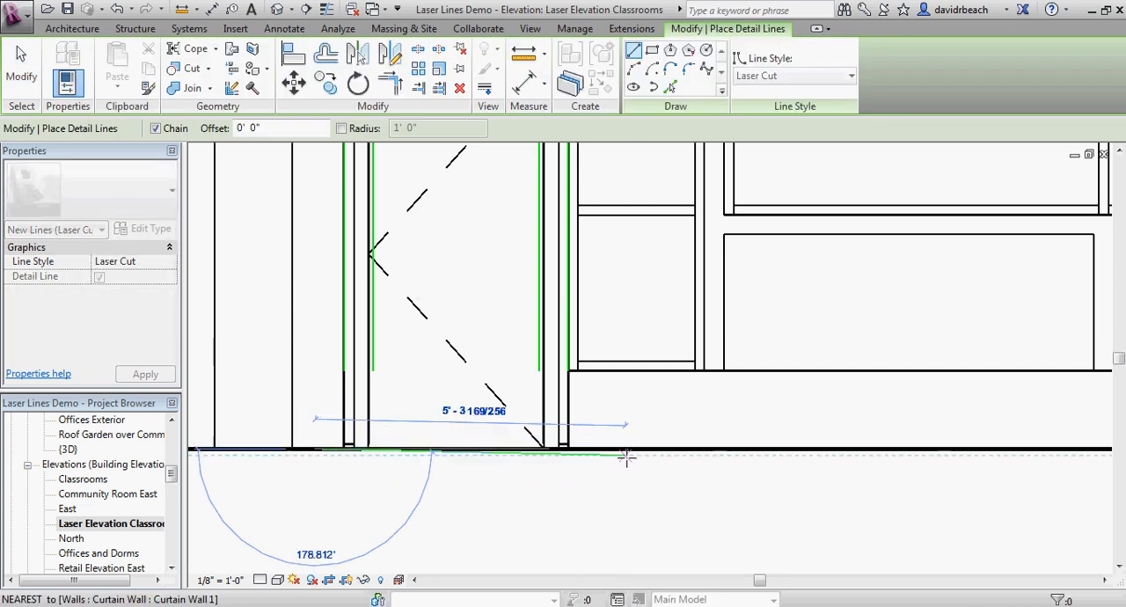
key(Escape)
key(Escape)
Step: Split the Laser Cut ground line within the left door opening, without deleting an inner segment
scroll(498, 504, up, 1)
middle_drag(455, 461, 498, 482)
click(686, 29)
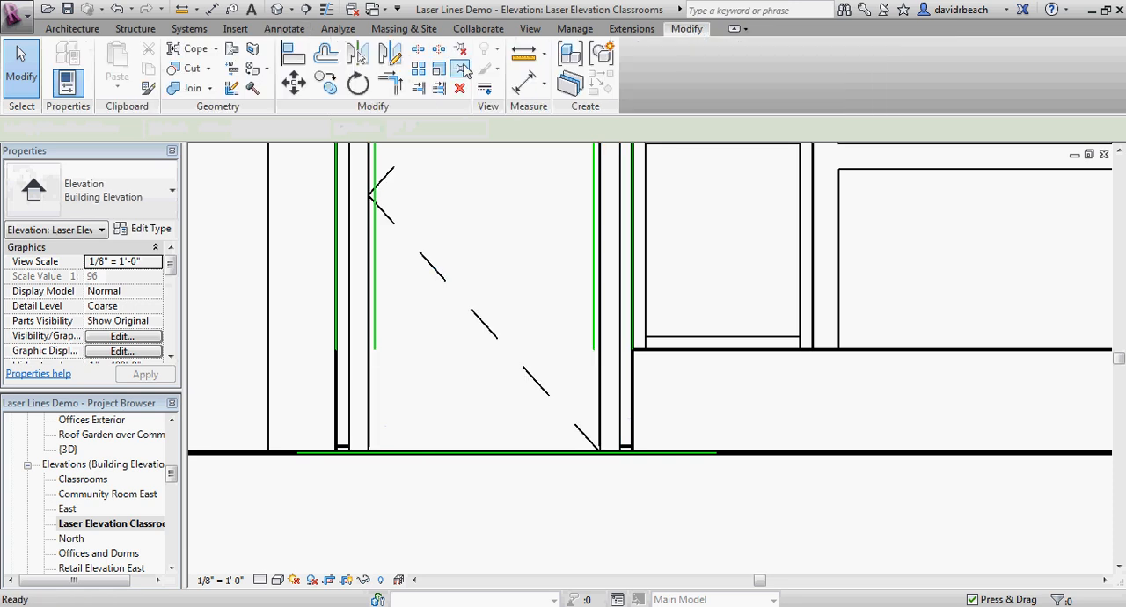
click(420, 54)
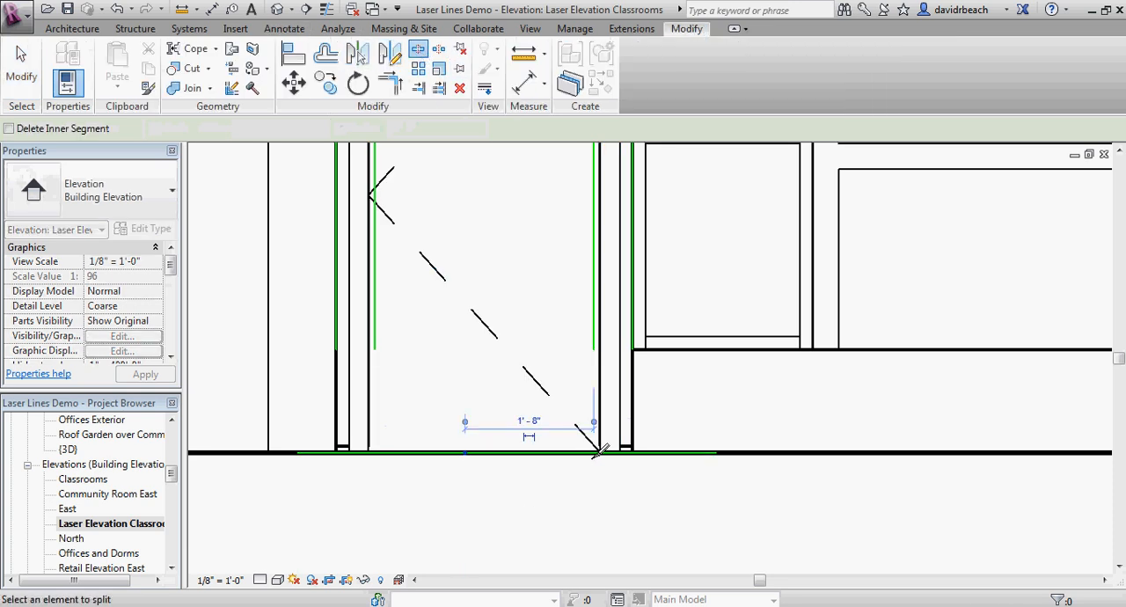
Step: Trim the split ground-line pieces to corners with the inner and outer vertical lines, closing both legs of the door frame outline
click(396, 82)
click(376, 261)
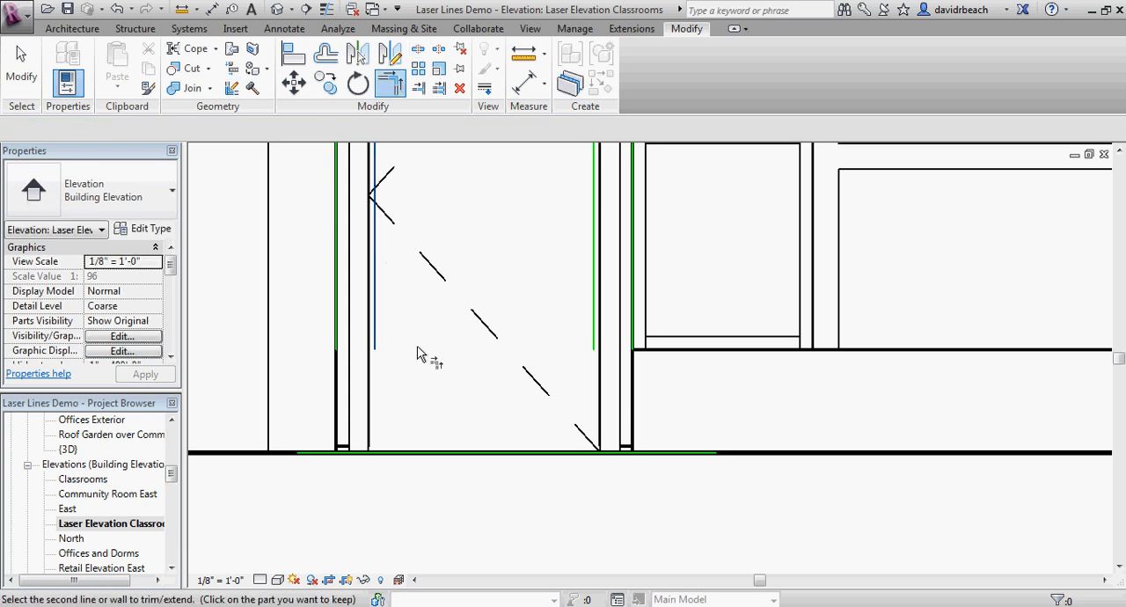
click(350, 453)
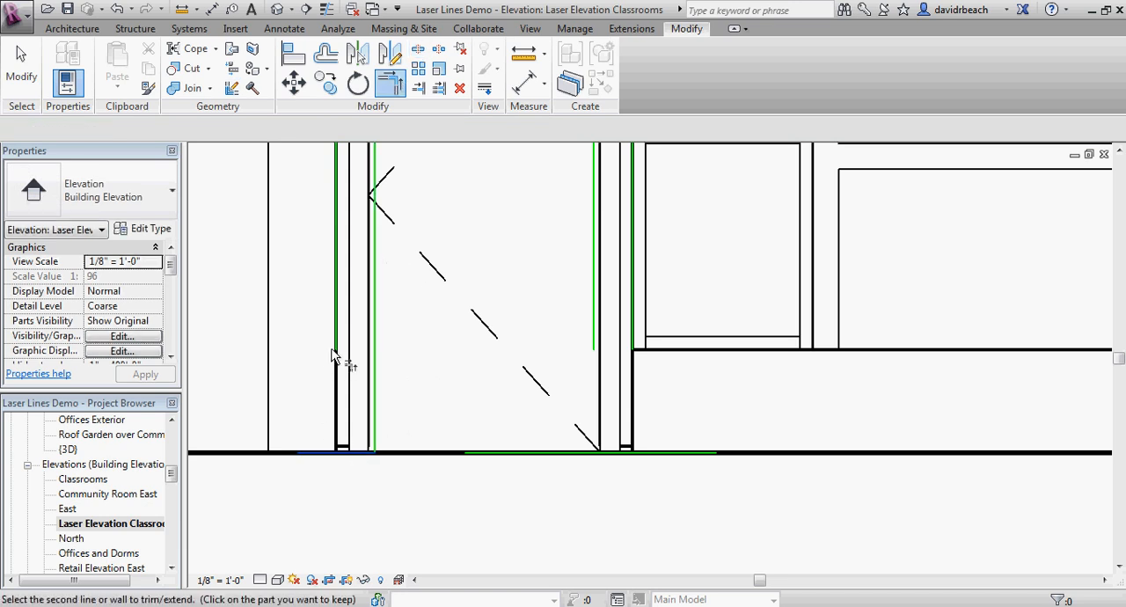
click(593, 344)
click(626, 453)
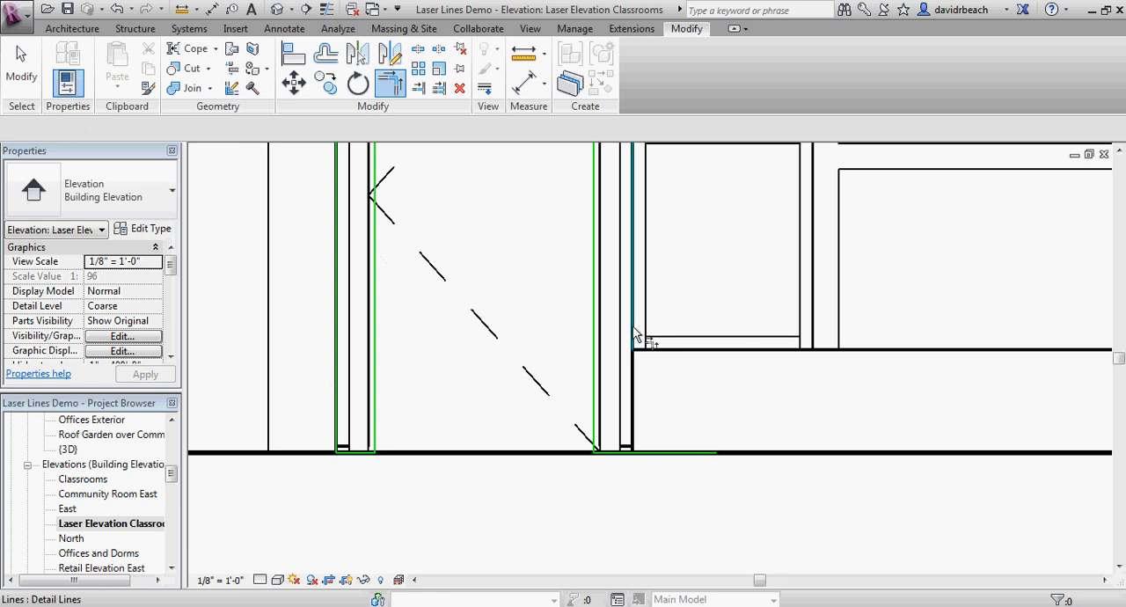
click(640, 337)
click(626, 454)
key(Escape)
Step: Select the whole Laser Cut chain of the left door frame and move it off the facade, beside the large frame outlines
scroll(504, 437, down, 2)
scroll(504, 437, down, 1)
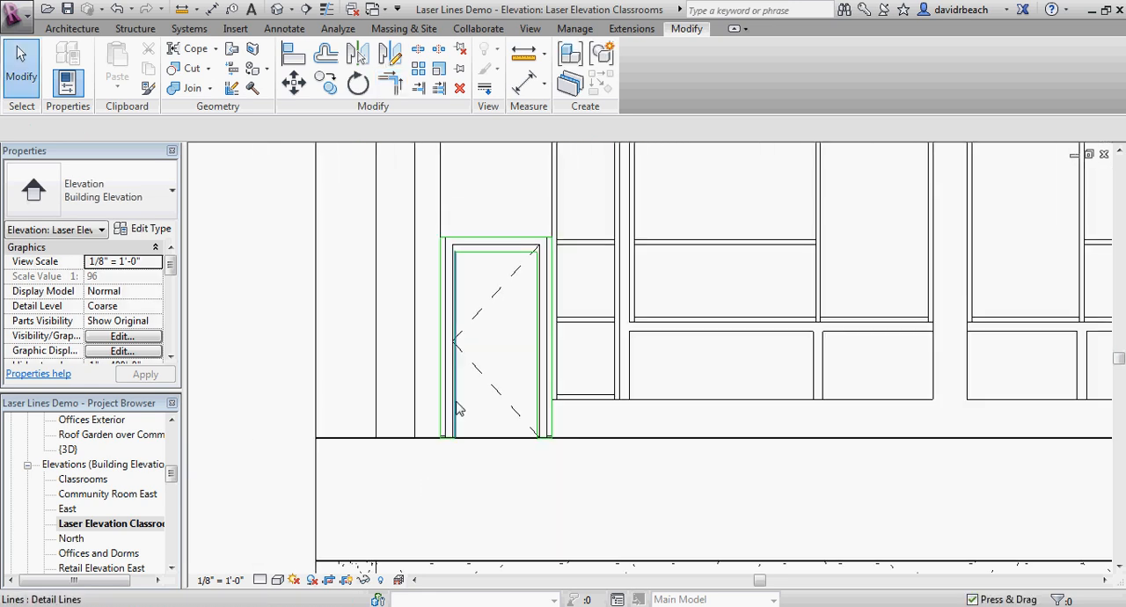
key(Tab)
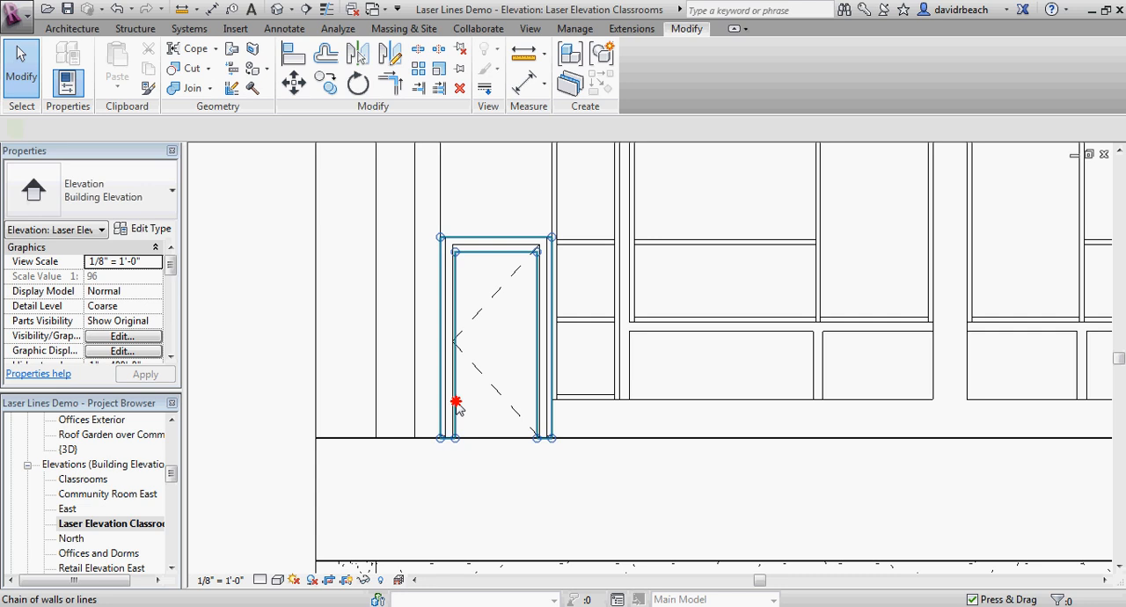
click(456, 405)
scroll(329, 395, down, 3)
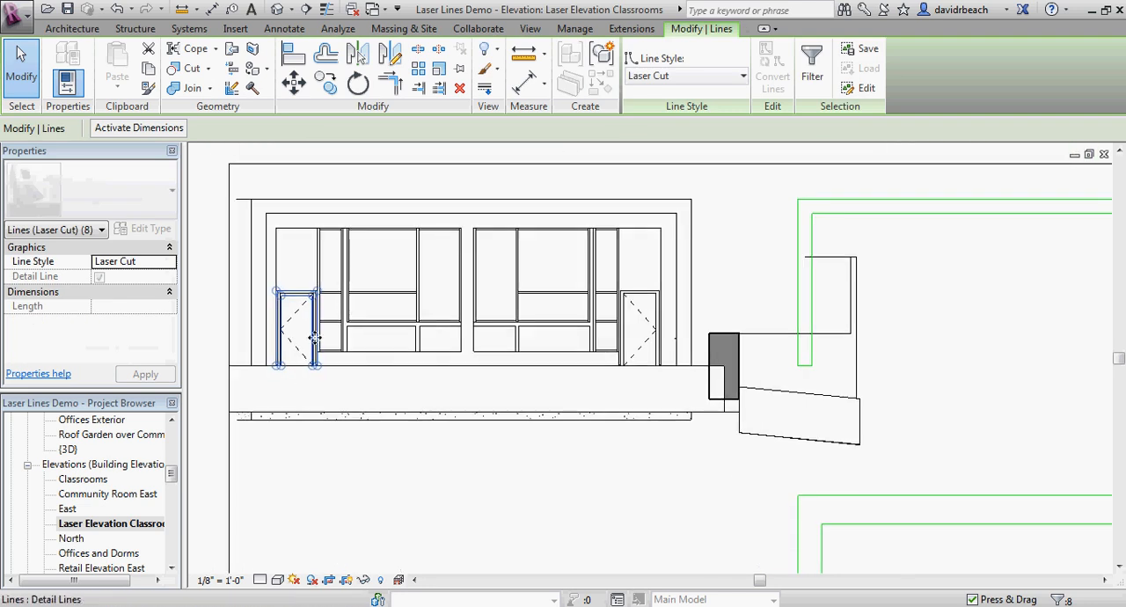
click(296, 82)
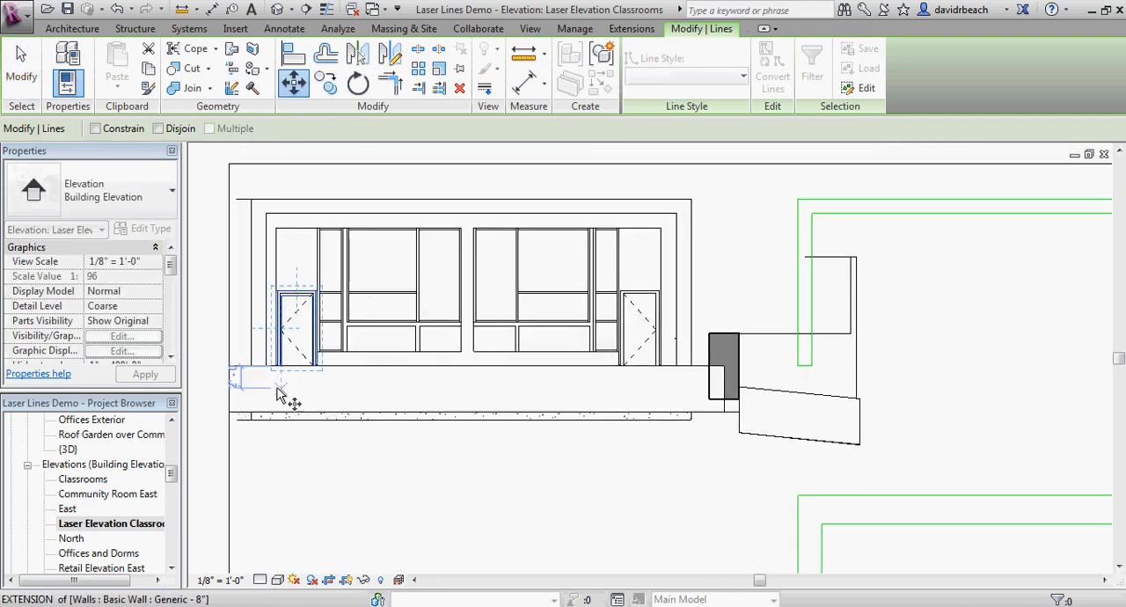
click(280, 387)
click(885, 376)
click(898, 400)
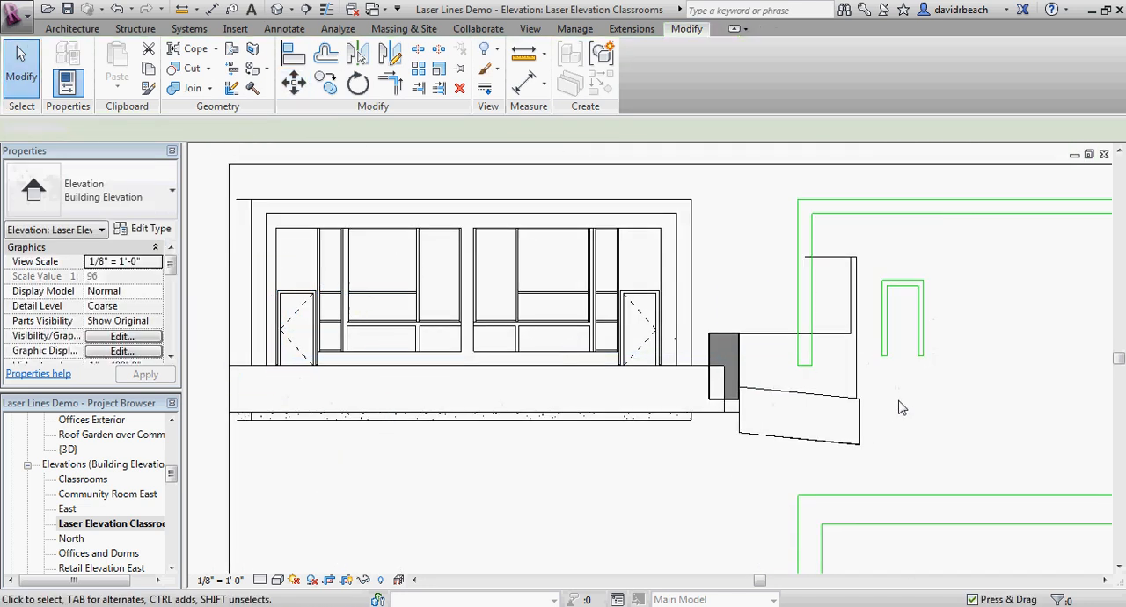
scroll(895, 396, up, 2)
middle_drag(889, 389, 616, 467)
scroll(752, 415, up, 1)
click(537, 253)
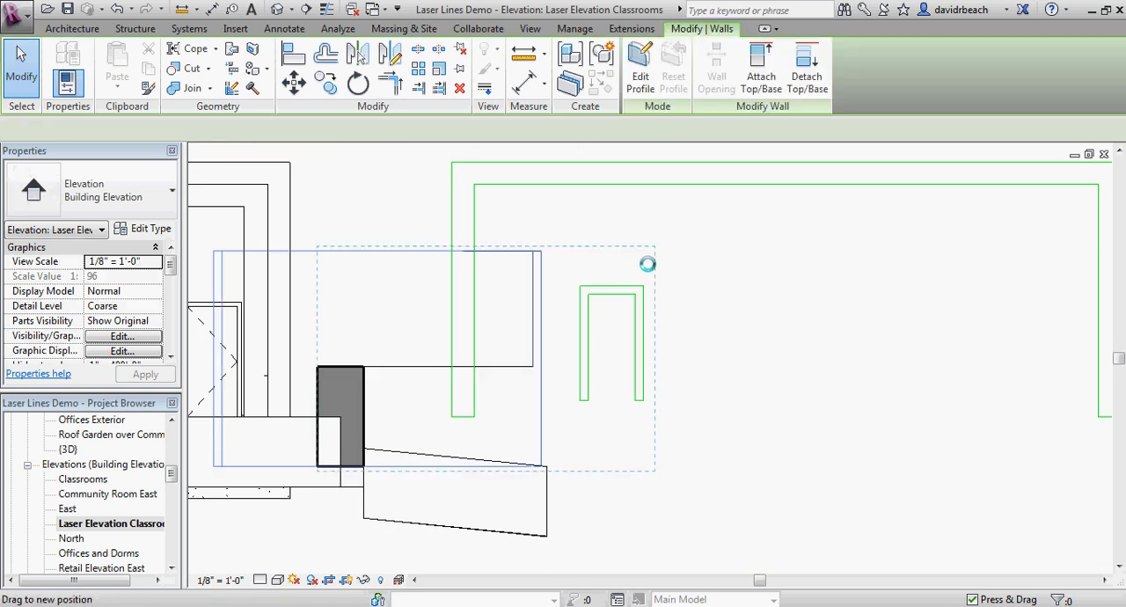
drag(647, 264, 689, 262)
key(ctrl+z)
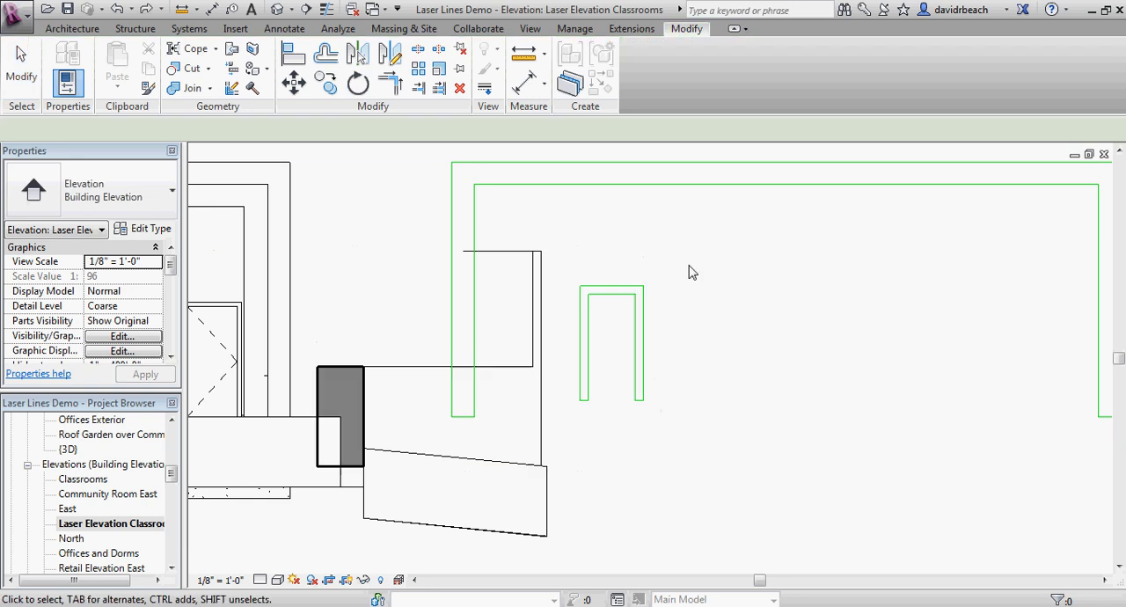
Step: Select the moved Laser Cut door frame outline and place a copy of it directly to its right
scroll(690, 269, down, 1)
scroll(679, 335, up, 3)
drag(537, 234, 710, 475)
scroll(739, 345, down, 1)
middle_drag(739, 346, 708, 426)
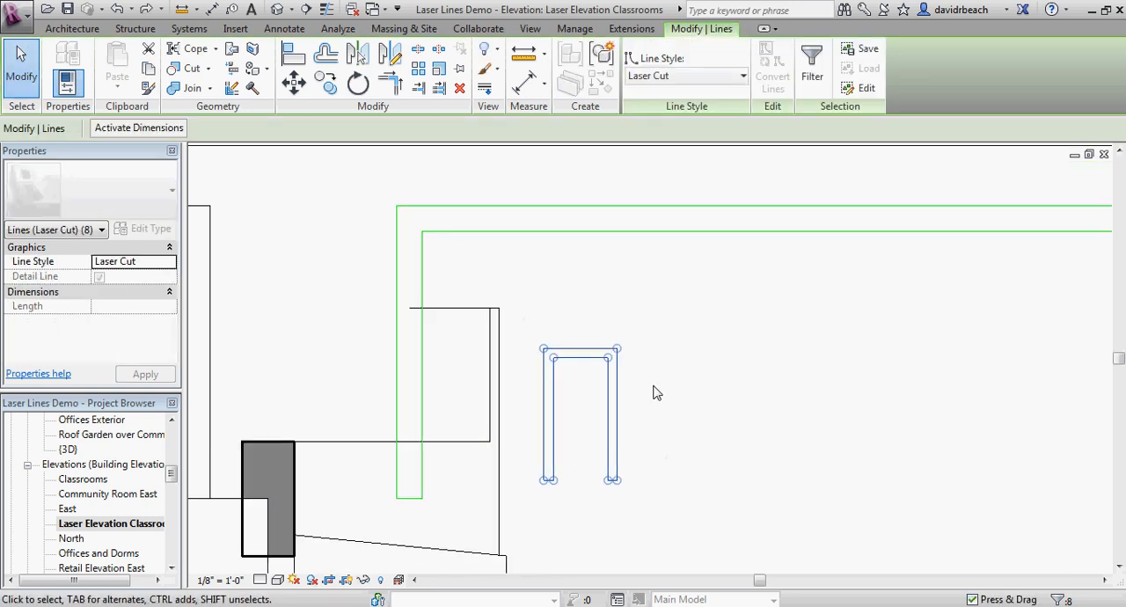
click(727, 404)
scroll(739, 407, down, 2)
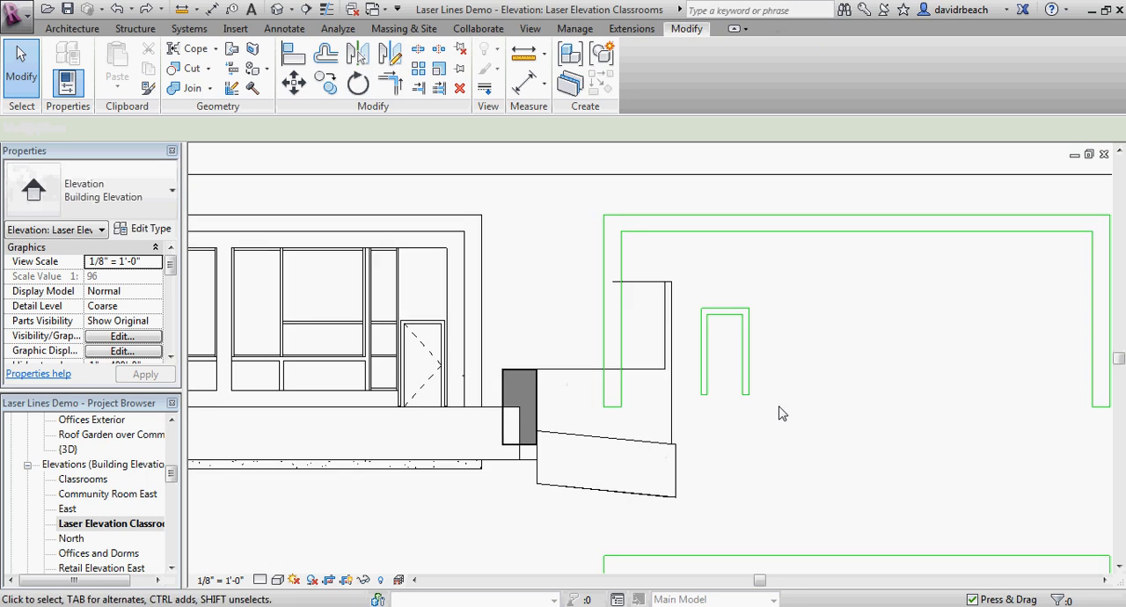
scroll(687, 429, up, 3)
drag(643, 414, 795, 202)
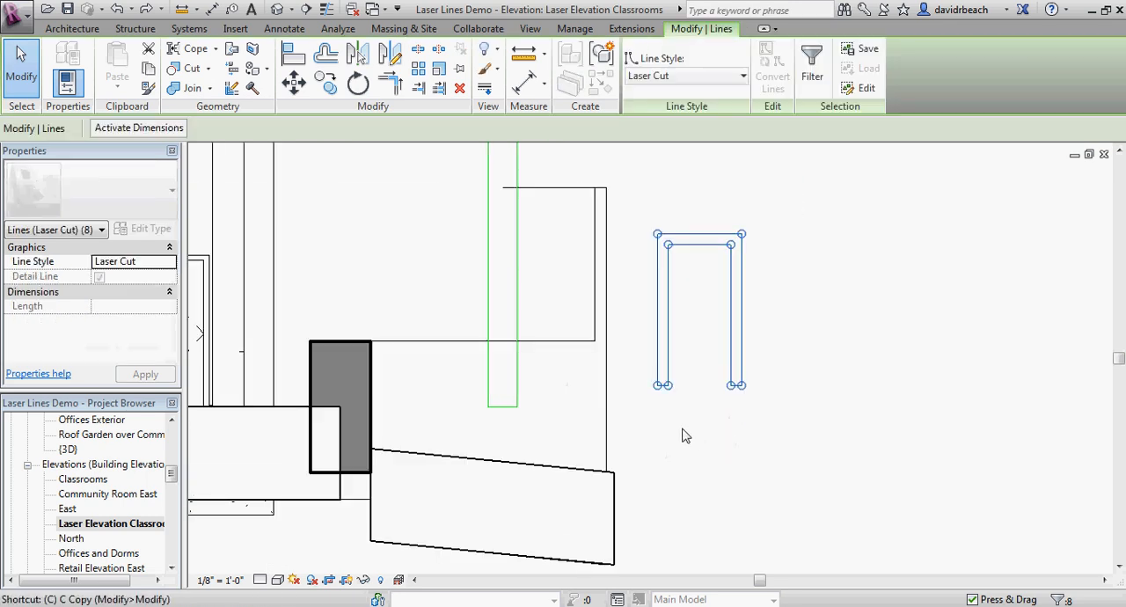
ctrl+drag(655, 399, 767, 387)
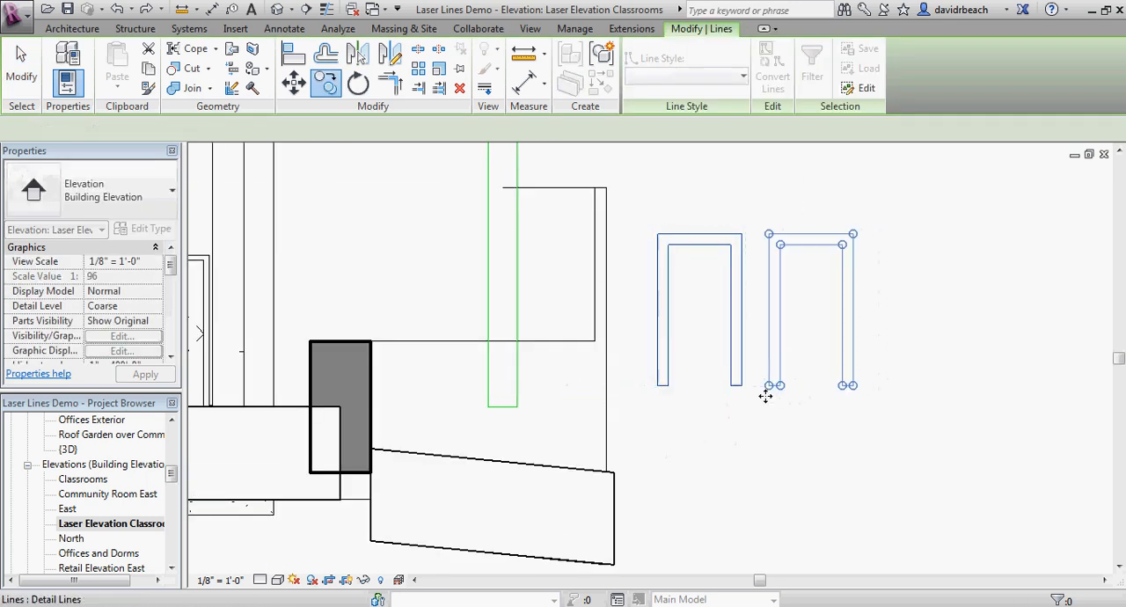
click(749, 423)
Step: Examine the two door frame outlines and compare them with the doors on the classroom facade
scroll(694, 414, down, 6)
middle_drag(691, 414, 805, 374)
scroll(880, 414, up, 1)
scroll(898, 380, down, 3)
scroll(805, 374, up, 1)
middle_drag(885, 419, 785, 402)
middle_drag(647, 390, 779, 419)
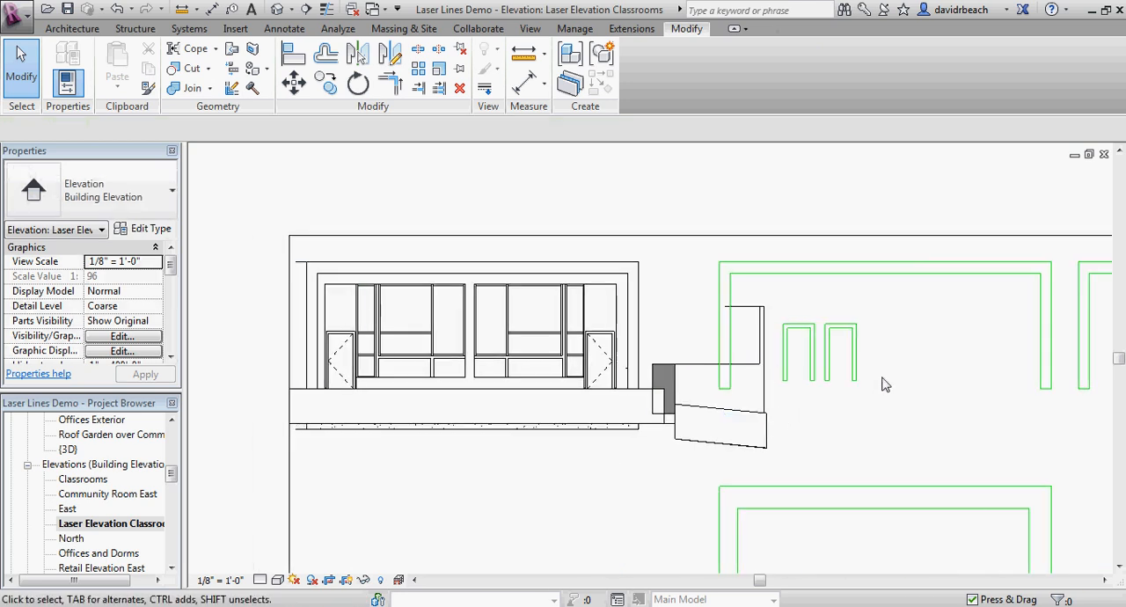
scroll(901, 337, up, 3)
scroll(807, 366, down, 1)
middle_drag(809, 367, 1029, 364)
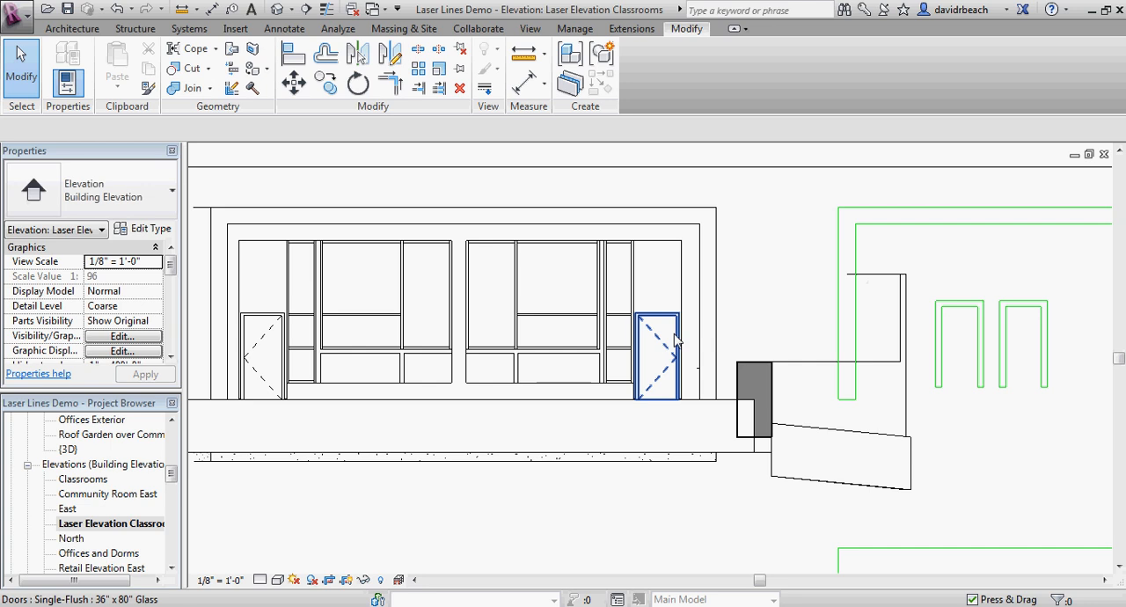
Step: Examine the facade's window frames and mullions, both up close and across the whole window wall
middle_drag(392, 358, 344, 362)
scroll(495, 350, down, 2)
middle_drag(461, 411, 515, 424)
scroll(307, 329, up, 5)
middle_drag(375, 354, 470, 247)
scroll(411, 332, up, 2)
scroll(410, 326, up, 1)
scroll(427, 296, down, 2)
scroll(397, 293, up, 2)
scroll(401, 292, down, 1)
scroll(473, 388, up, 2)
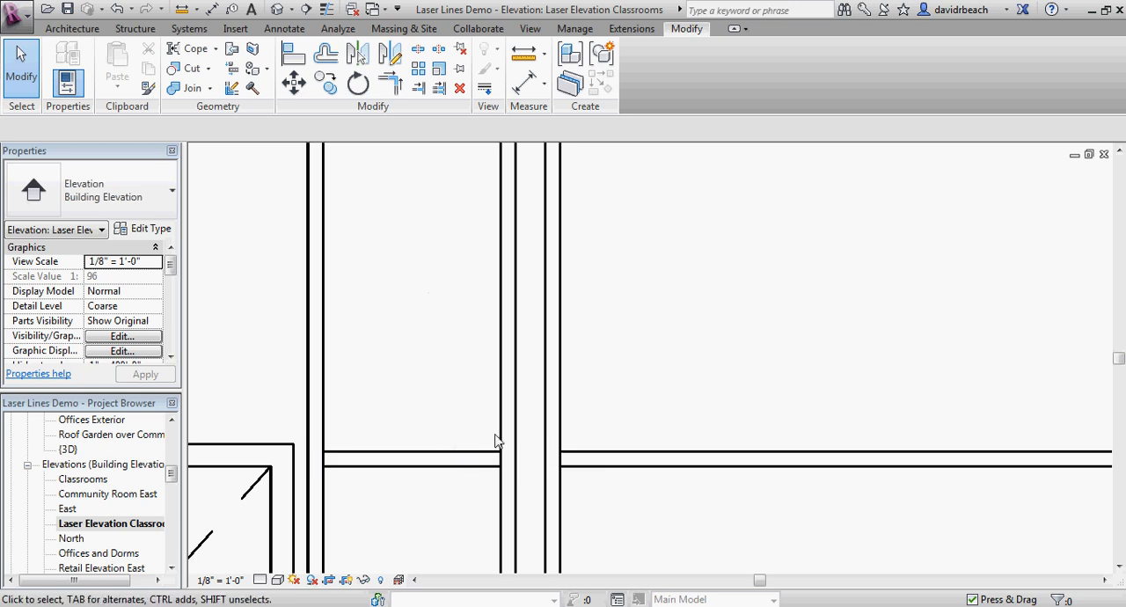
scroll(497, 438, down, 3)
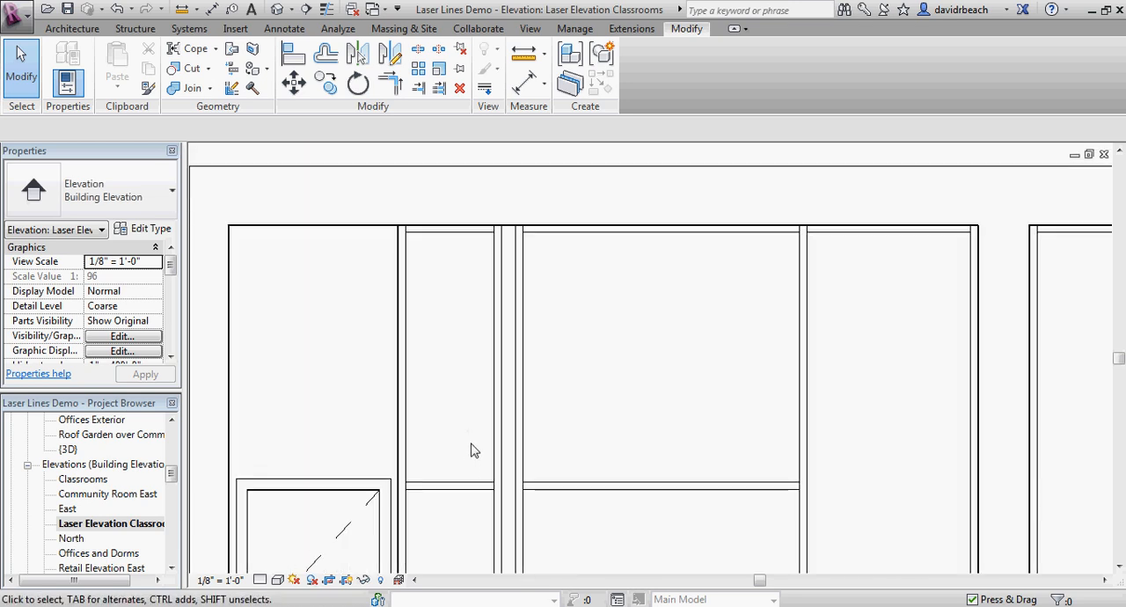
middle_drag(426, 391, 431, 380)
scroll(488, 273, down, 1)
middle_drag(484, 272, 399, 225)
scroll(399, 226, down, 1)
scroll(399, 231, down, 1)
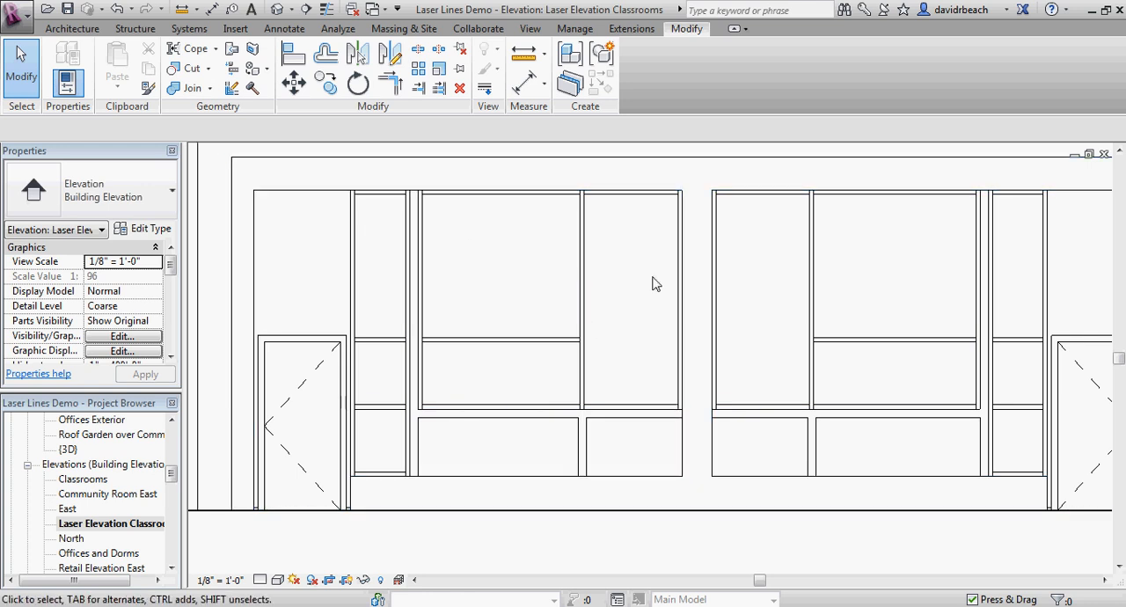
Step: Draw a Laser Cut detail line rectangle around the narrow window beside the left door, following its outer frame edges
middle_drag(461, 268, 490, 268)
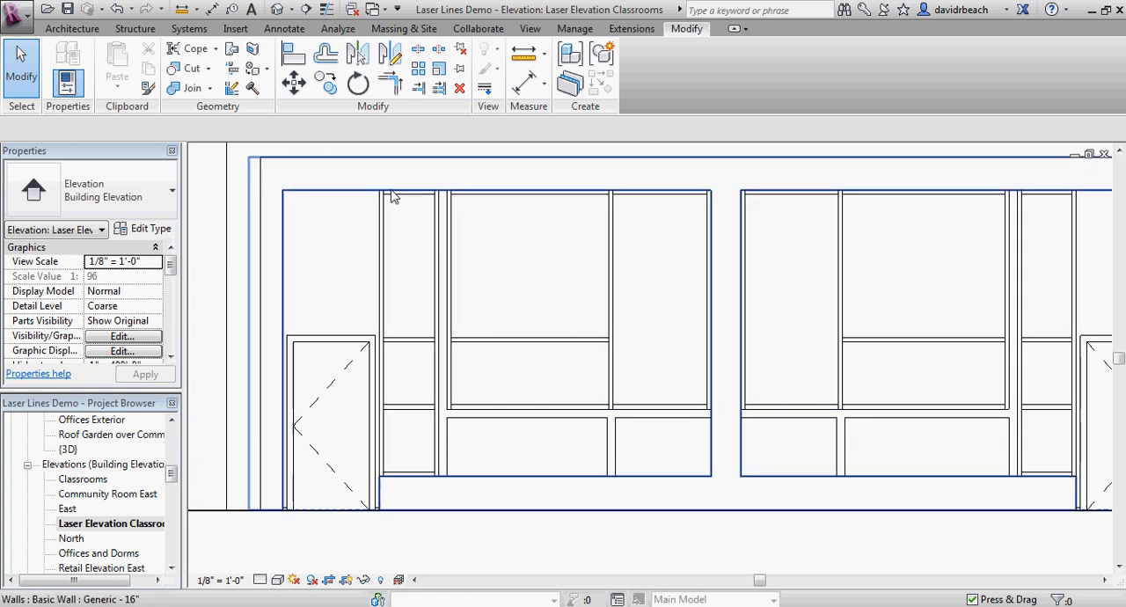
scroll(387, 208, up, 3)
scroll(404, 224, down, 4)
middle_drag(411, 230, 410, 236)
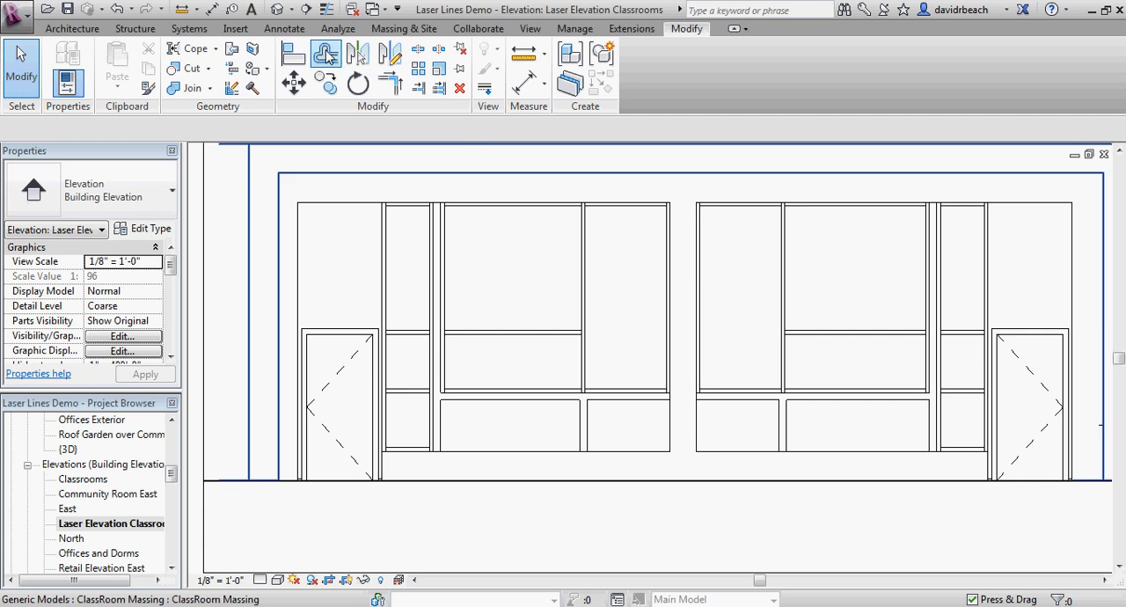
click(285, 29)
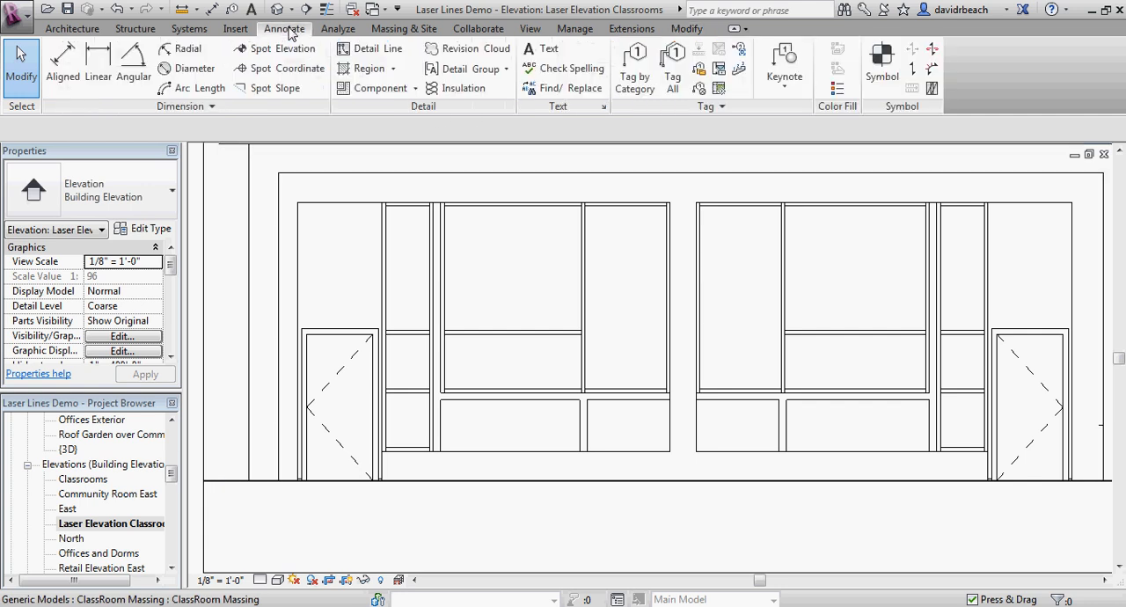
click(370, 49)
click(652, 51)
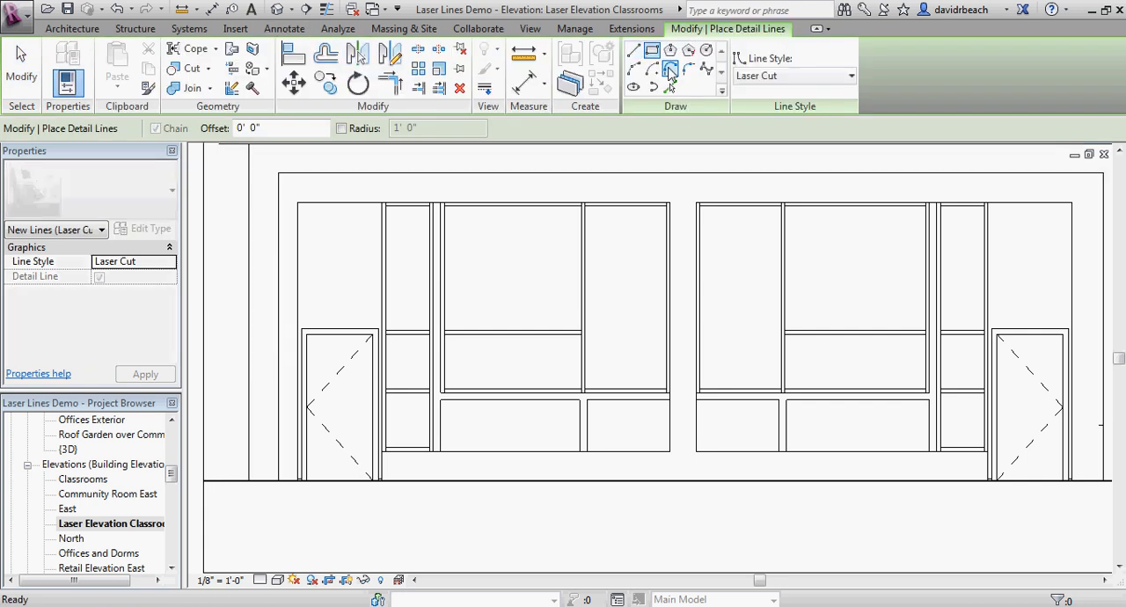
scroll(422, 220, up, 4)
click(424, 221)
scroll(527, 342, down, 2)
middle_drag(528, 347, 549, 189)
scroll(552, 440, up, 2)
click(549, 458)
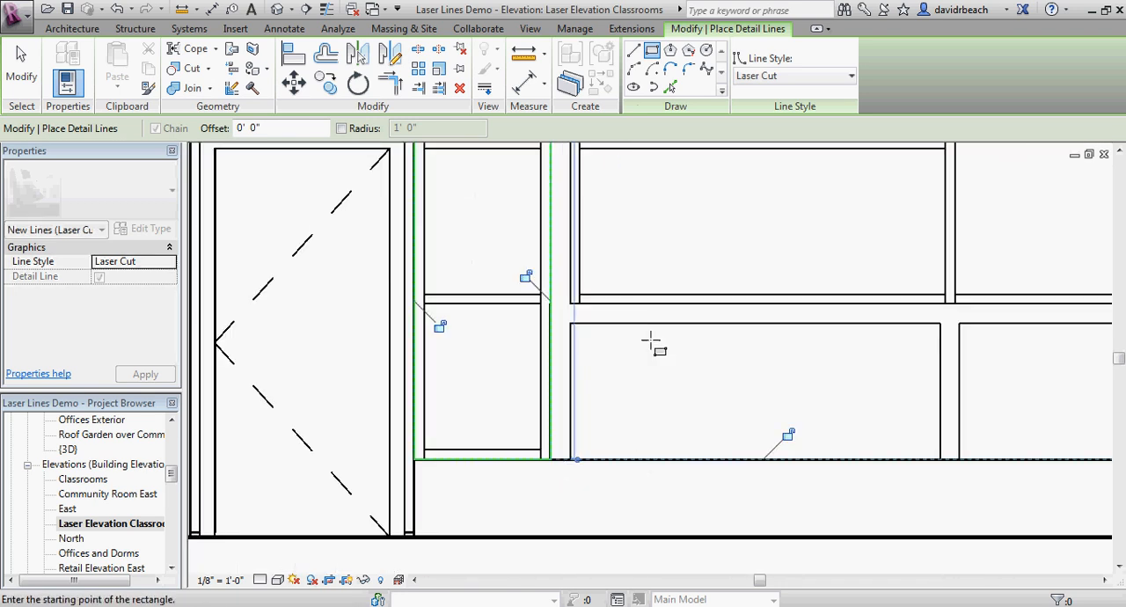
Step: Draw a Laser Cut rectangle around the outer frame of the large window next to the narrow one
click(571, 299)
scroll(690, 263, down, 2)
middle_drag(705, 278, 547, 418)
middle_drag(693, 334, 582, 451)
scroll(678, 264, up, 3)
click(726, 250)
key(Escape)
key(Escape)
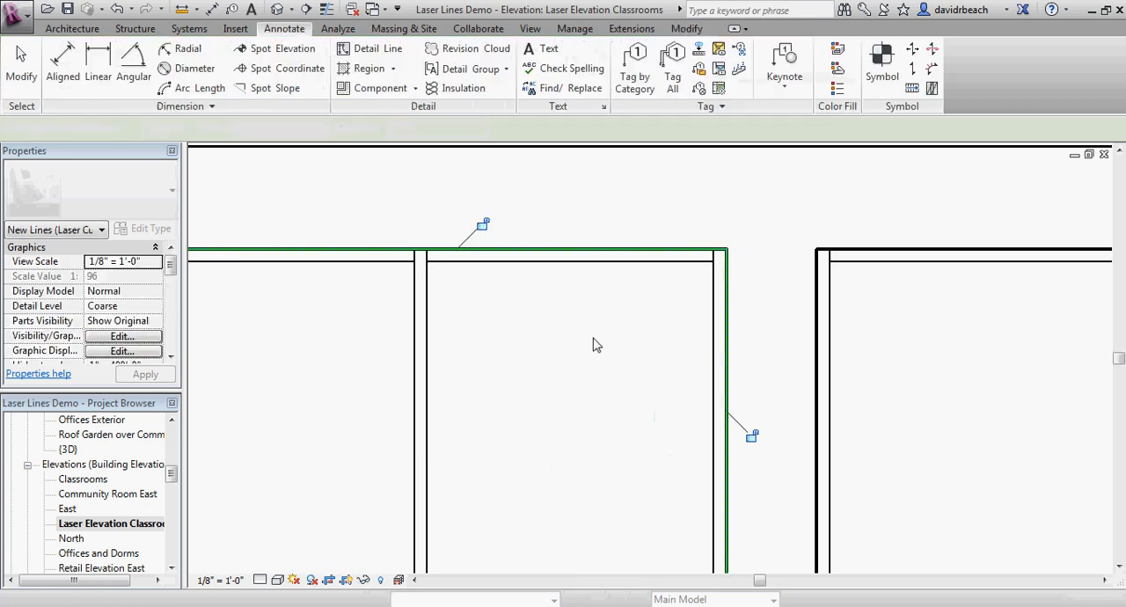
Step: Offset a copy of the narrow window rectangle's left edge 4" inward
scroll(424, 406, down, 2)
middle_drag(424, 406, 766, 284)
scroll(766, 285, down, 1)
scroll(506, 274, up, 2)
middle_drag(588, 276, 601, 262)
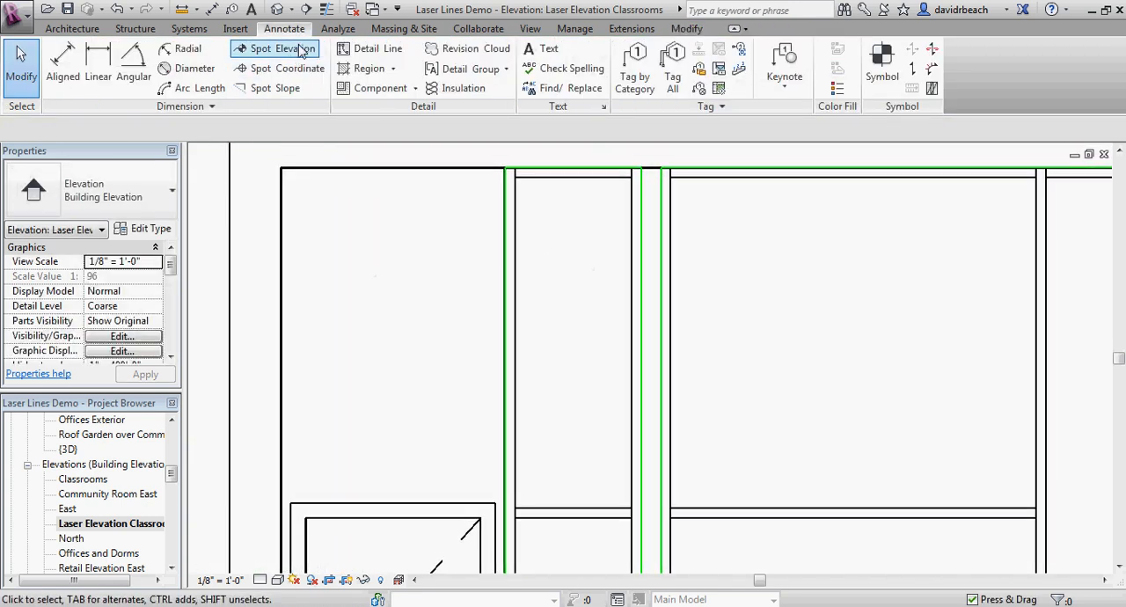
click(686, 29)
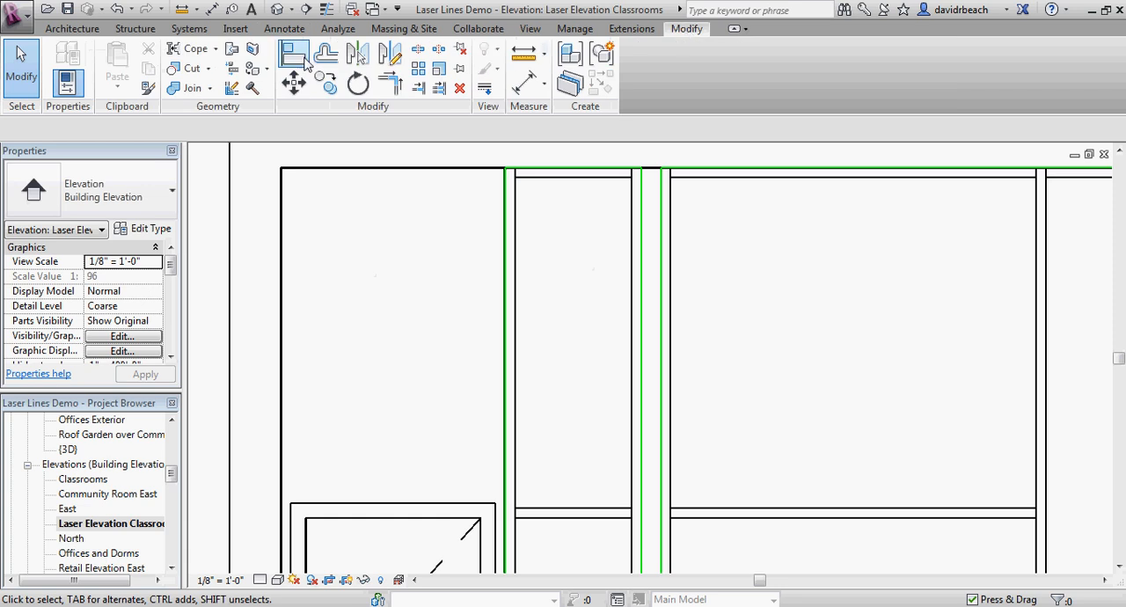
click(325, 55)
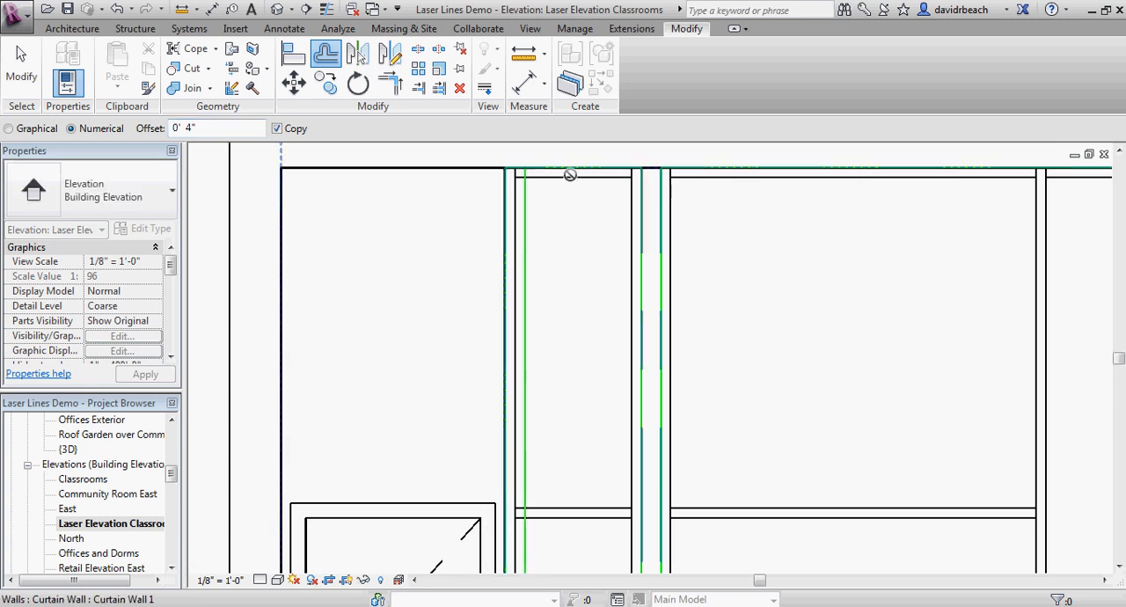
scroll(570, 172, up, 2)
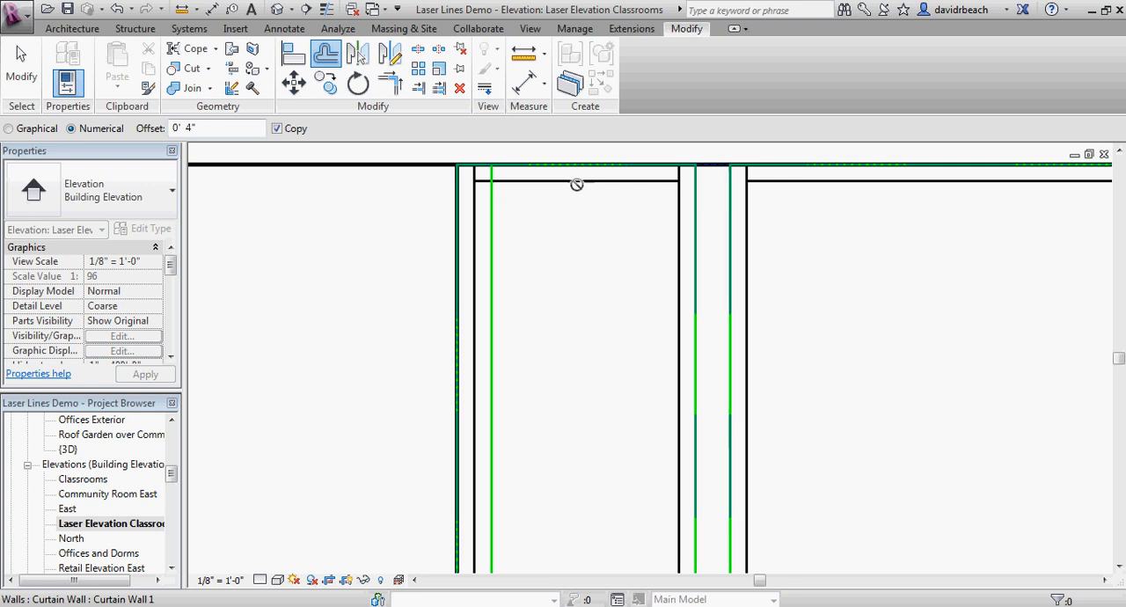
scroll(588, 209, down, 4)
key(l)
key(i)
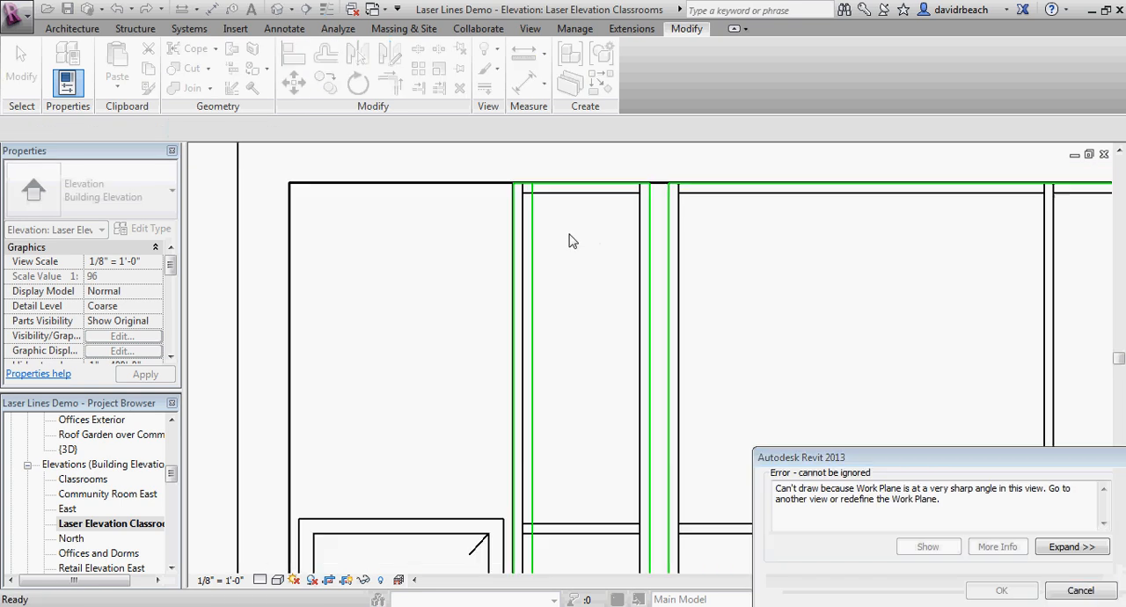
click(1080, 590)
Step: Offset copies of the narrow window rectangle's top and right edges 4" inward
middle_drag(699, 281, 653, 281)
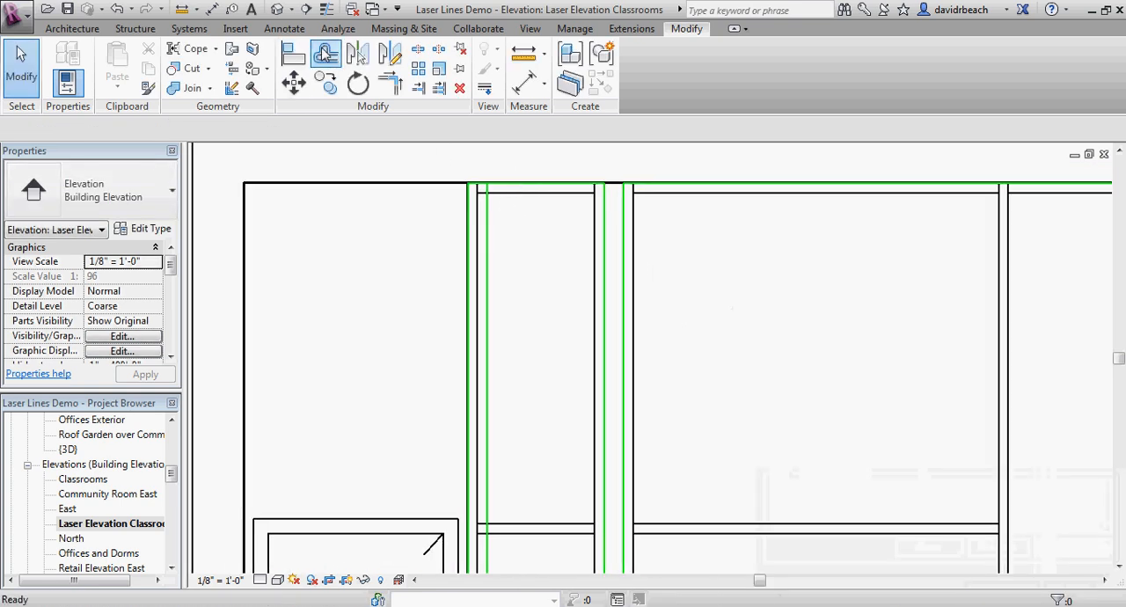
click(324, 54)
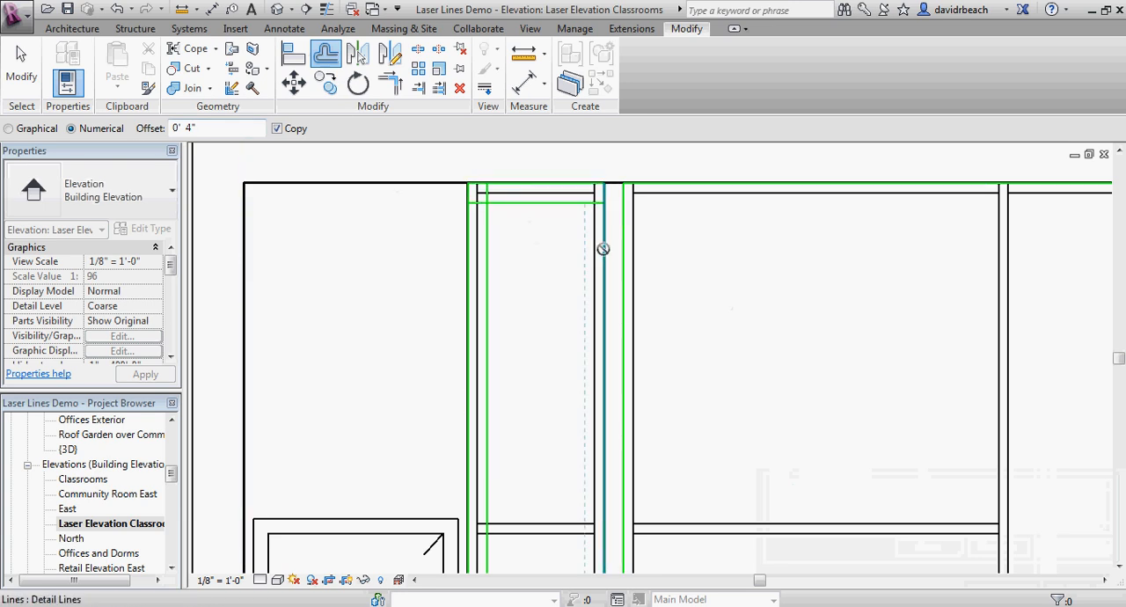
scroll(601, 255, up, 3)
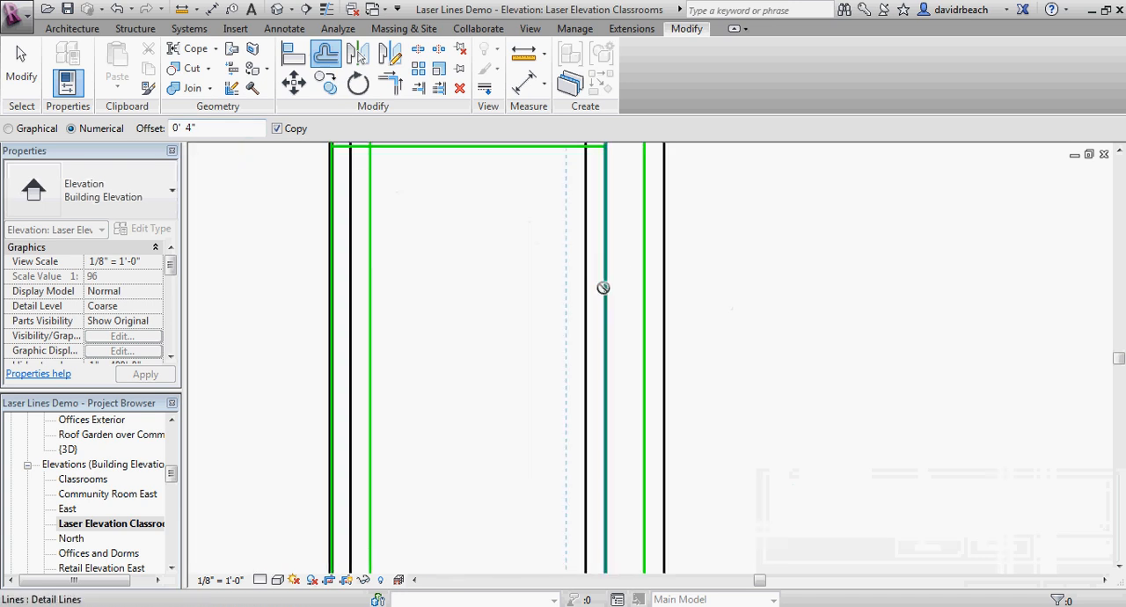
click(601, 291)
click(1080, 590)
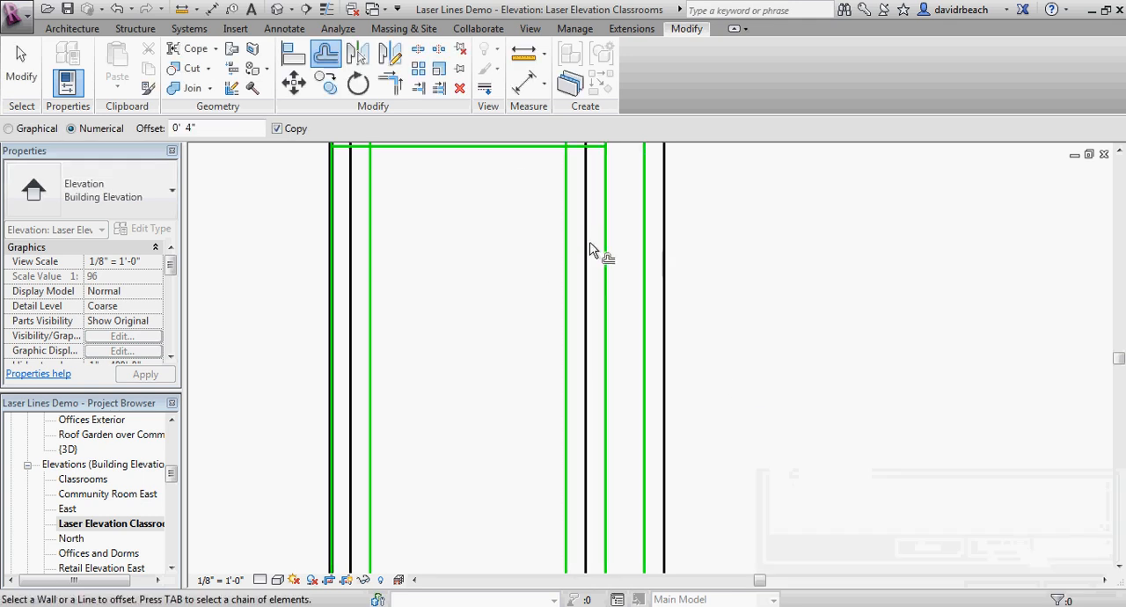
scroll(593, 249, down, 2)
key(Escape)
Step: Draw a horizontal Laser Cut line from the door frame's upper right corner across the narrow window to its right inner line
scroll(492, 322, up, 3)
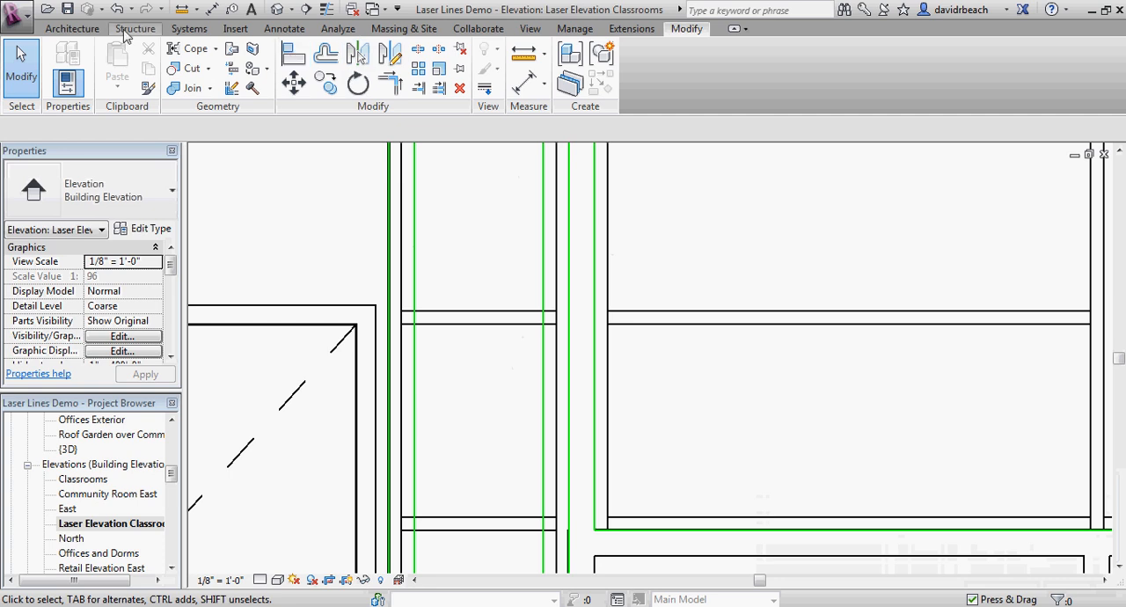
click(284, 28)
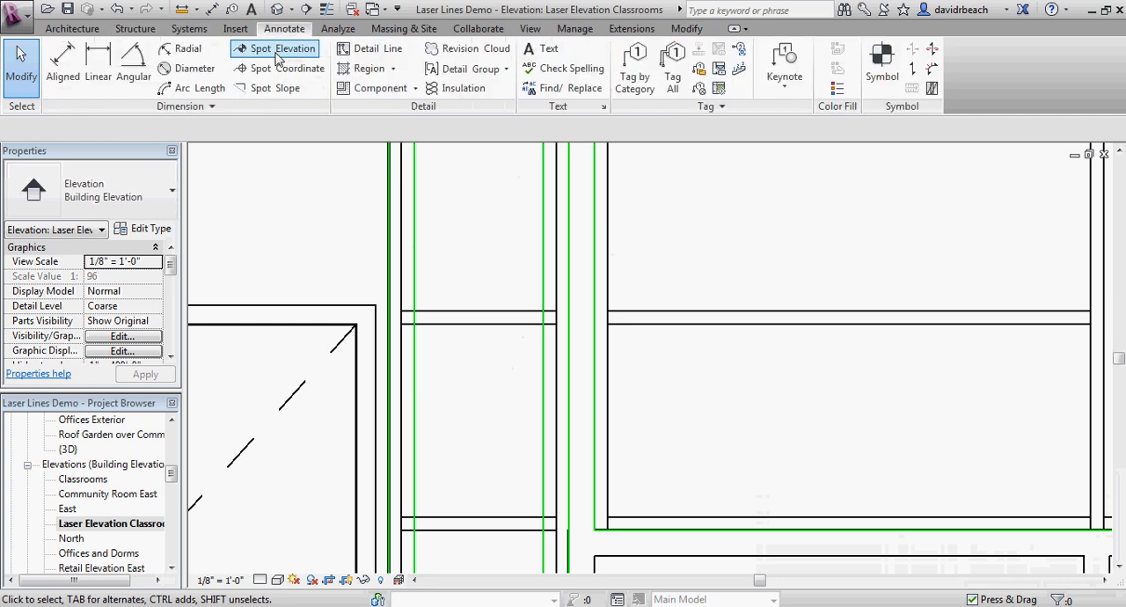
click(361, 43)
scroll(452, 320, up, 3)
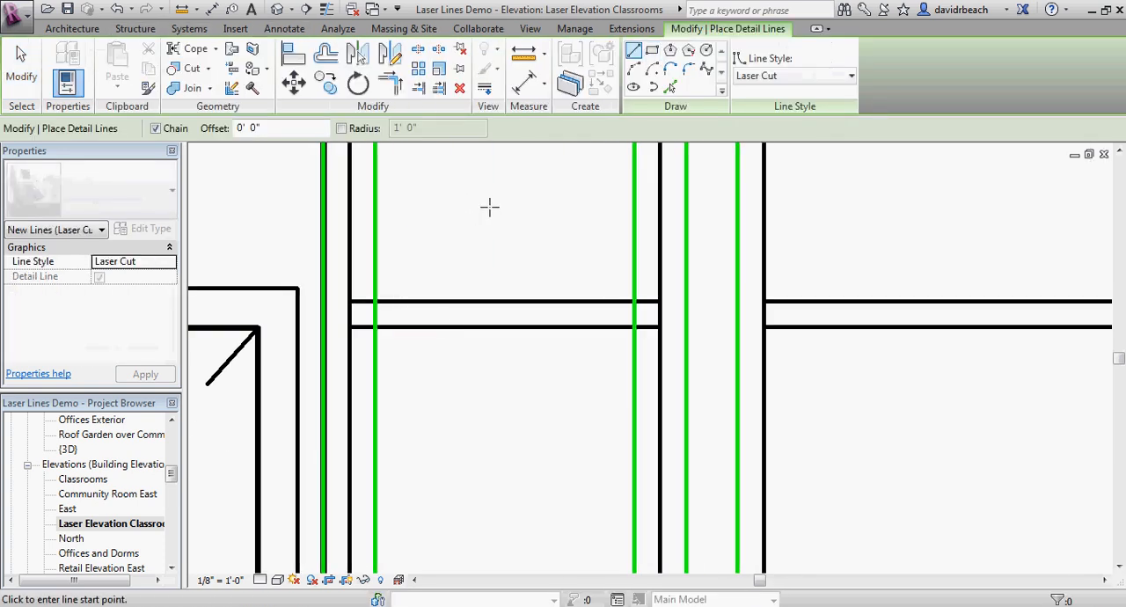
middle_drag(490, 206, 466, 239)
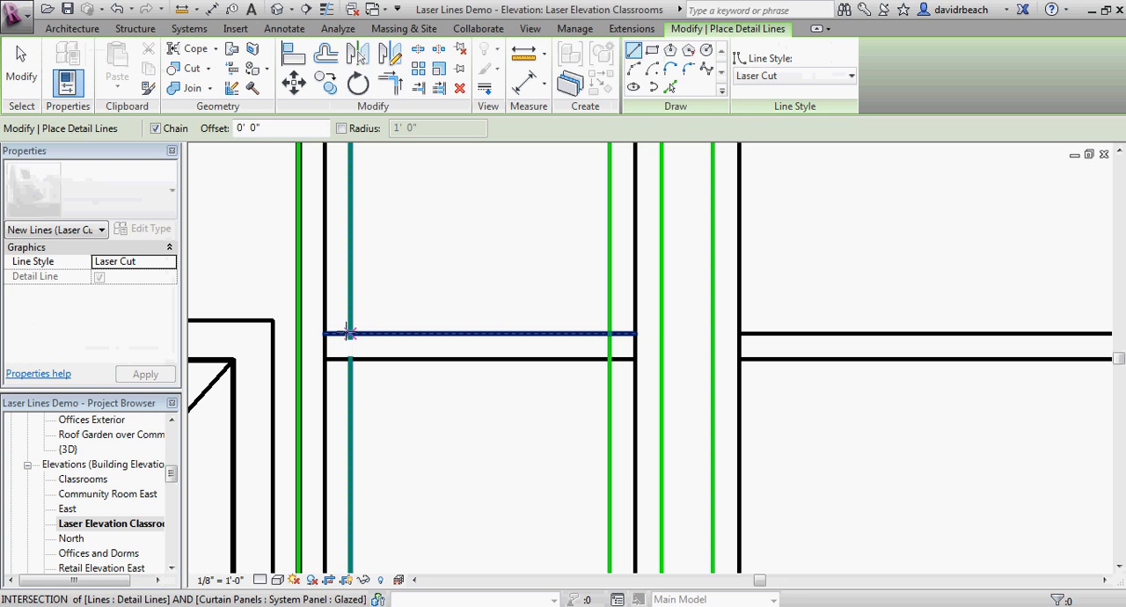
click(273, 320)
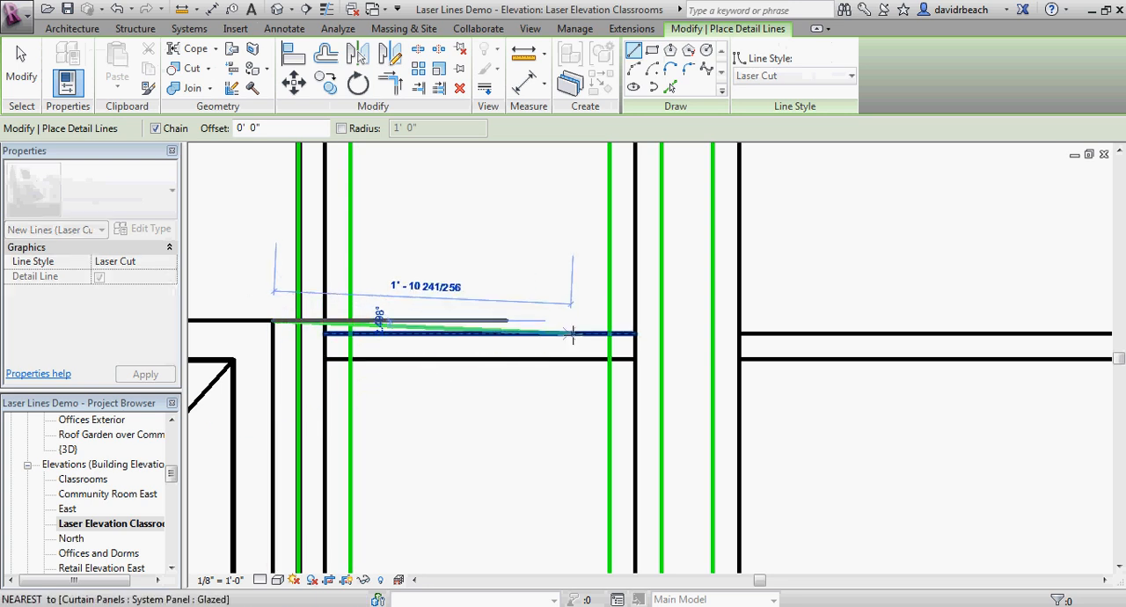
click(610, 320)
key(Escape)
Step: Offset a copy of the horizontal line at door-head height 4" downward
middle_drag(503, 297, 537, 278)
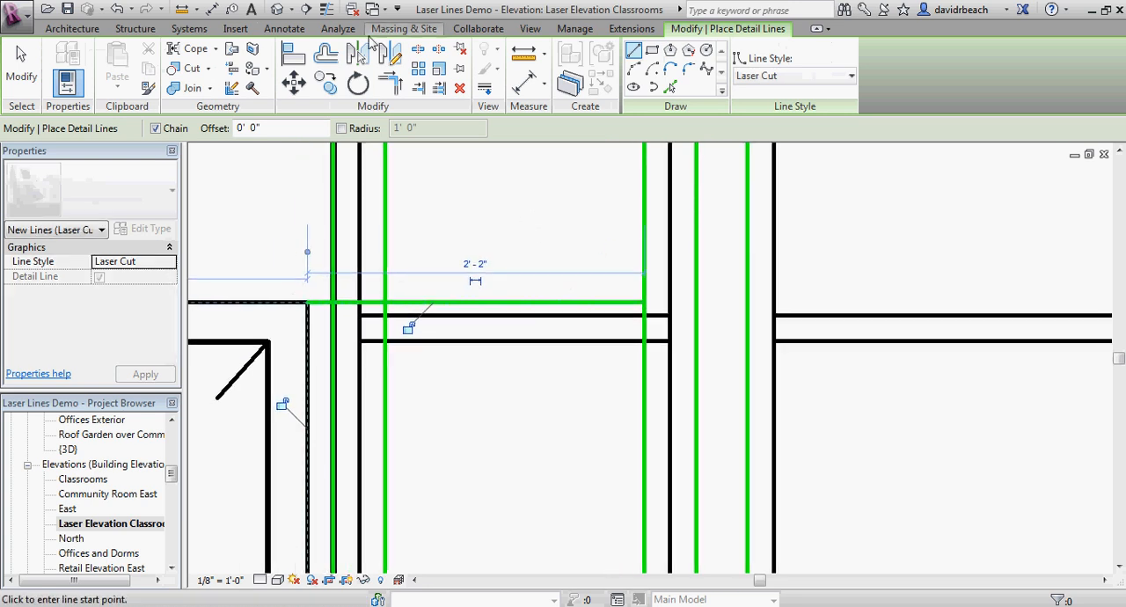
click(325, 54)
click(507, 310)
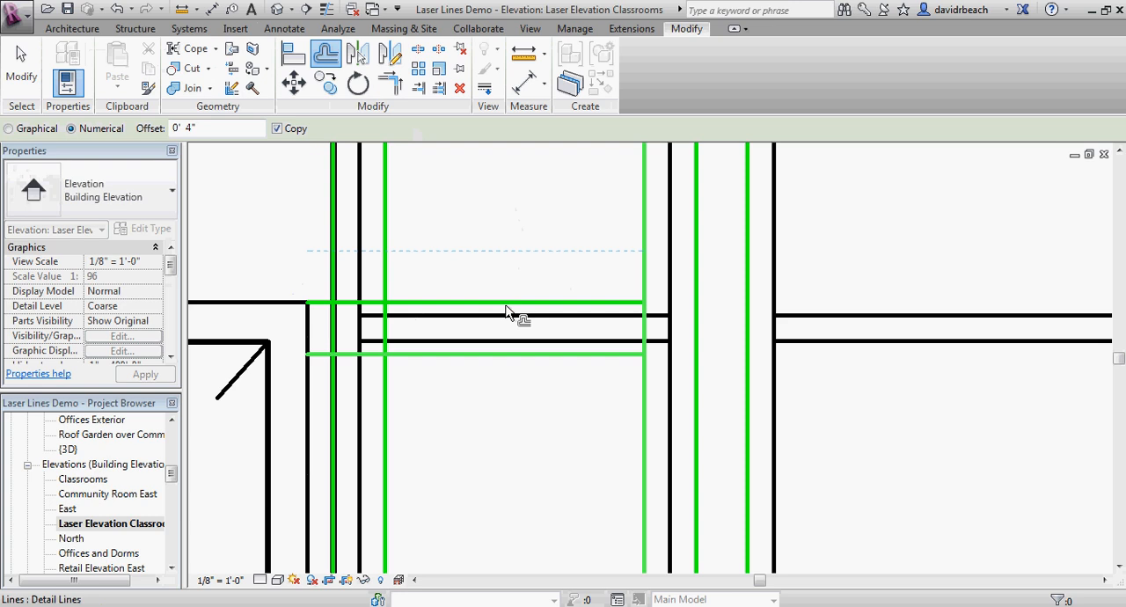
key(l)
key(i)
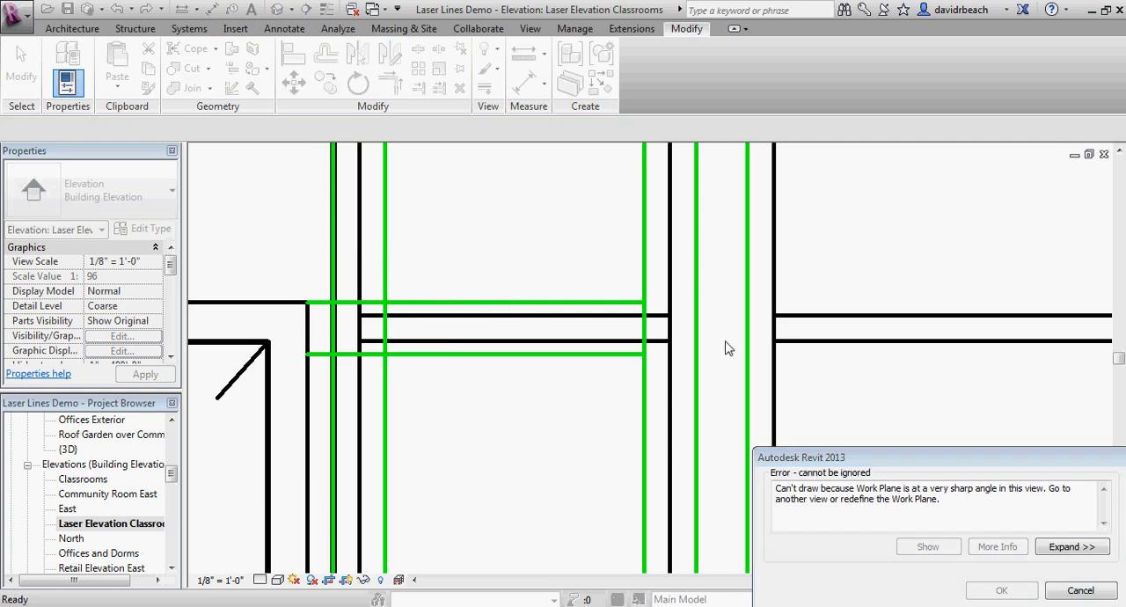
click(1080, 590)
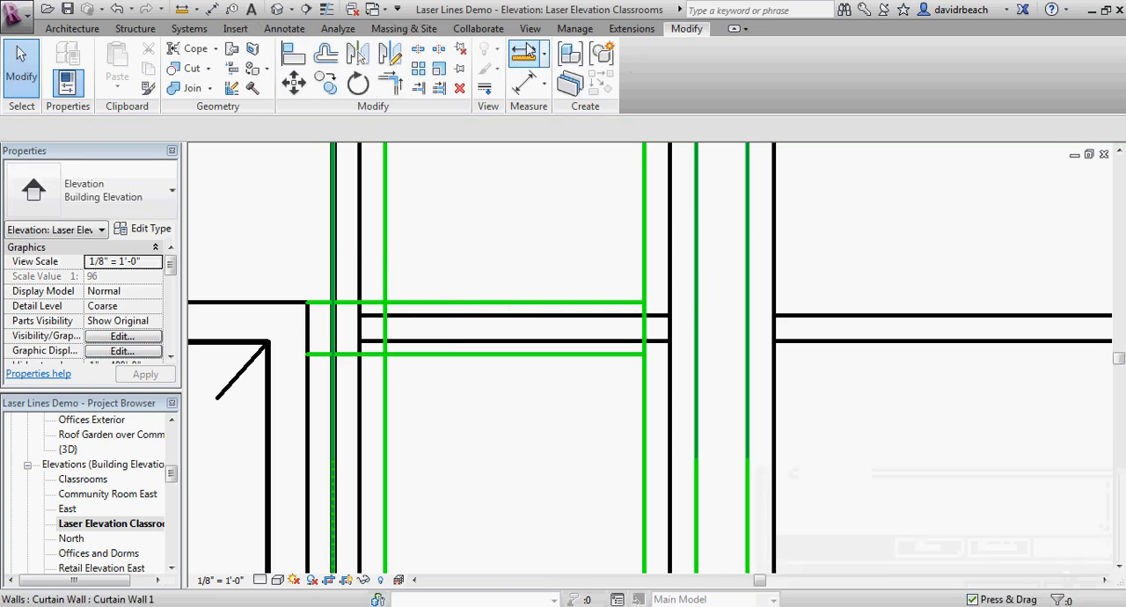
Step: Split the narrow window's right and left inner vertical lines between the two horizontal mullion lines
click(418, 48)
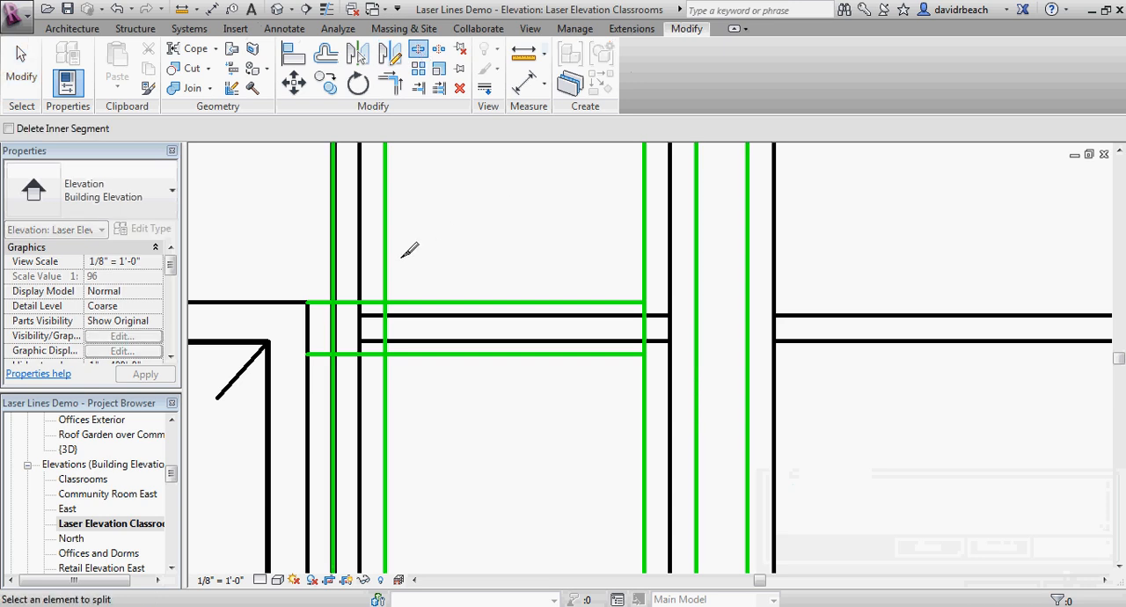
click(644, 322)
click(383, 317)
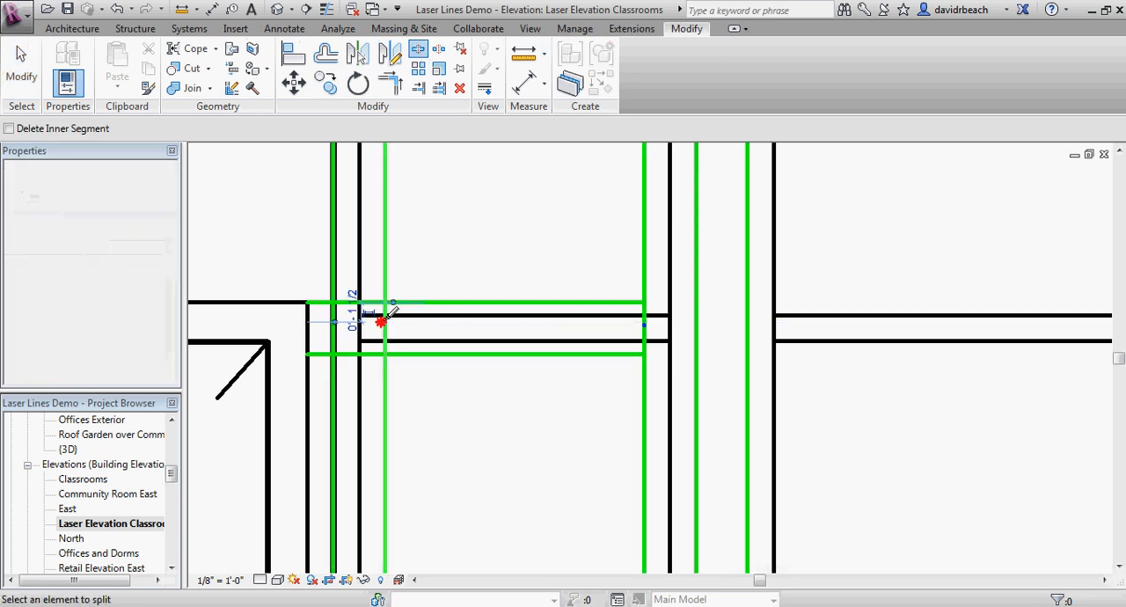
Step: Trim the two horizontal mullion lines and split verticals to corners, forming separate openings above and below the upper mullion
click(391, 88)
click(431, 301)
click(385, 262)
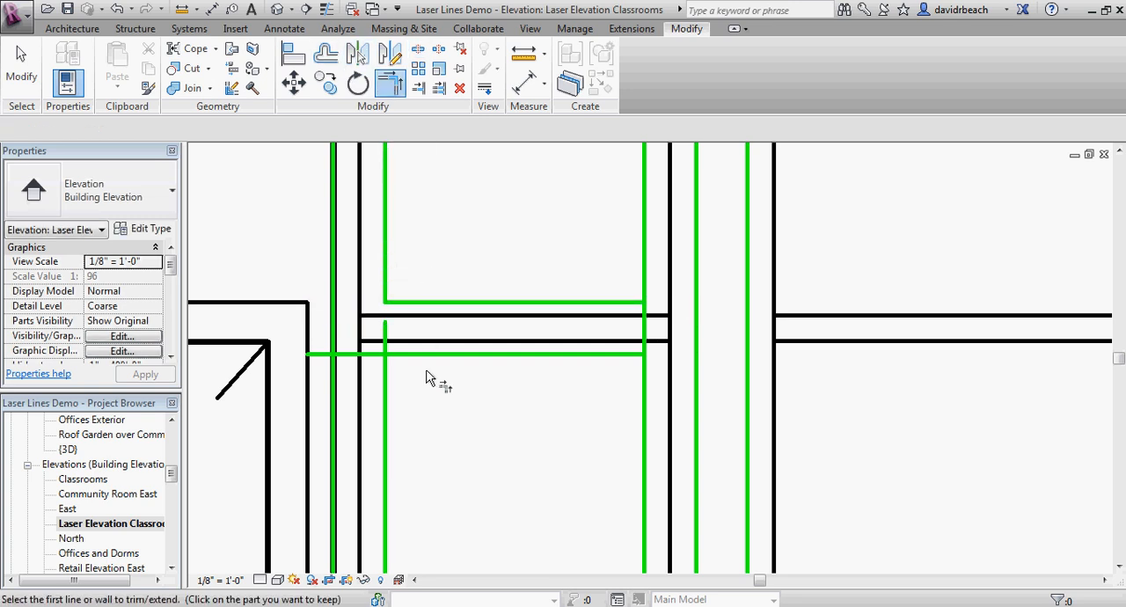
click(432, 354)
click(387, 385)
click(581, 356)
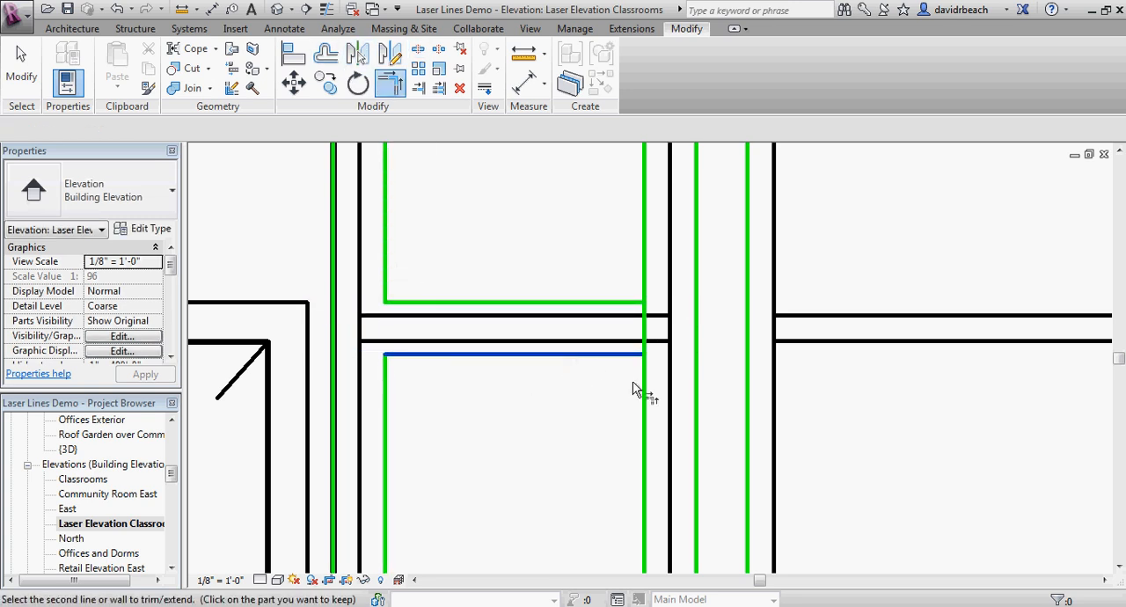
click(637, 389)
click(611, 303)
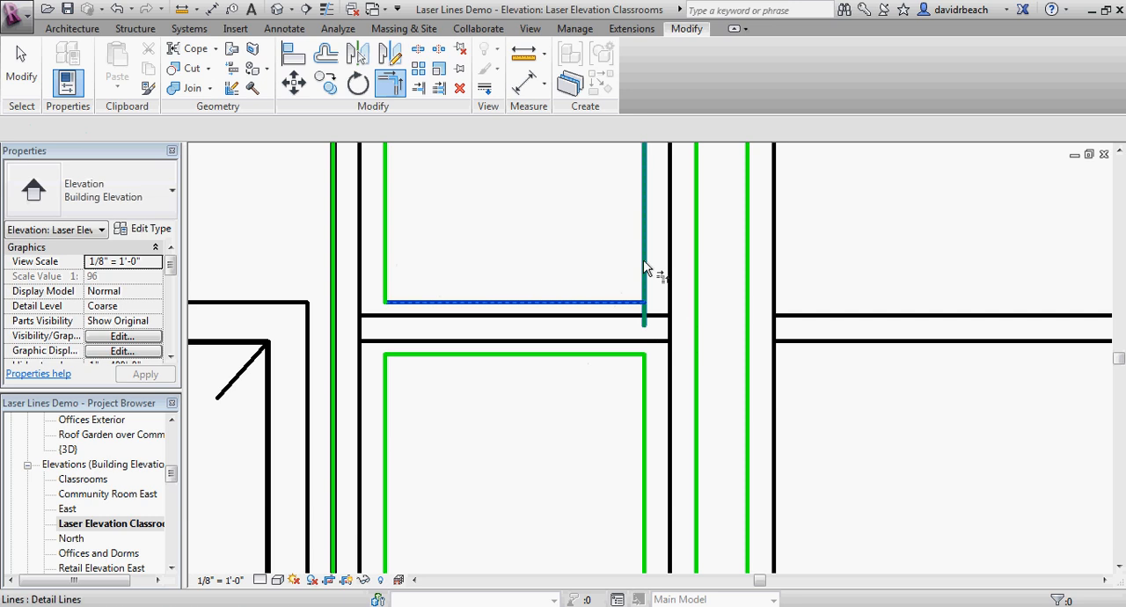
click(644, 262)
key(Escape)
Step: Draw a horizontal Laser Cut line from the large window frame's lower left corner across the narrow window to its left inner line
scroll(553, 393, down, 8)
middle_drag(546, 525, 551, 342)
scroll(551, 322, up, 7)
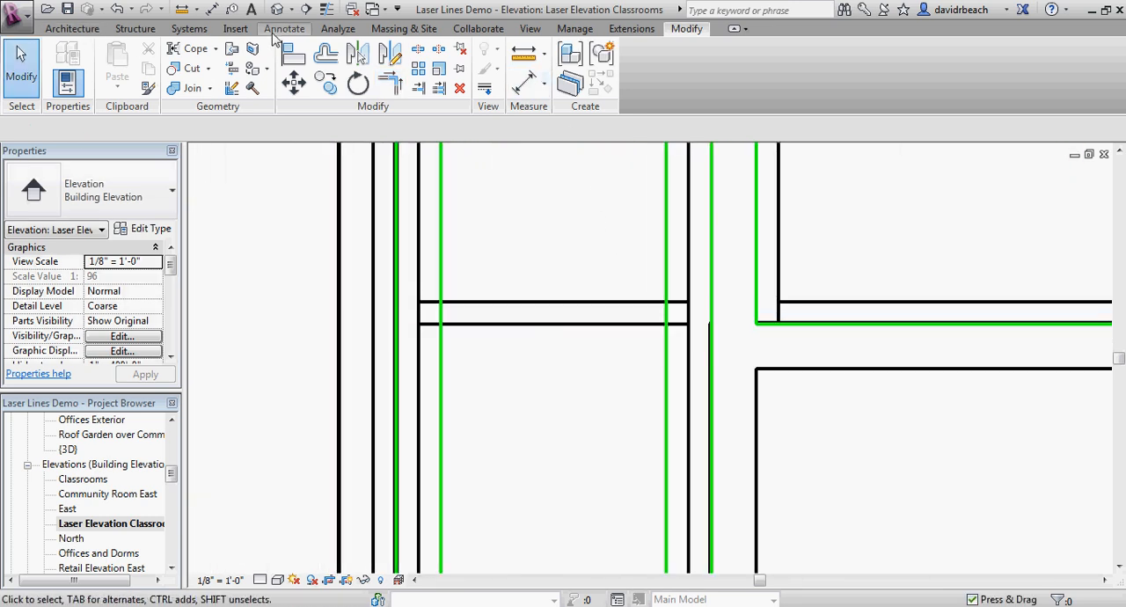
click(284, 28)
click(350, 39)
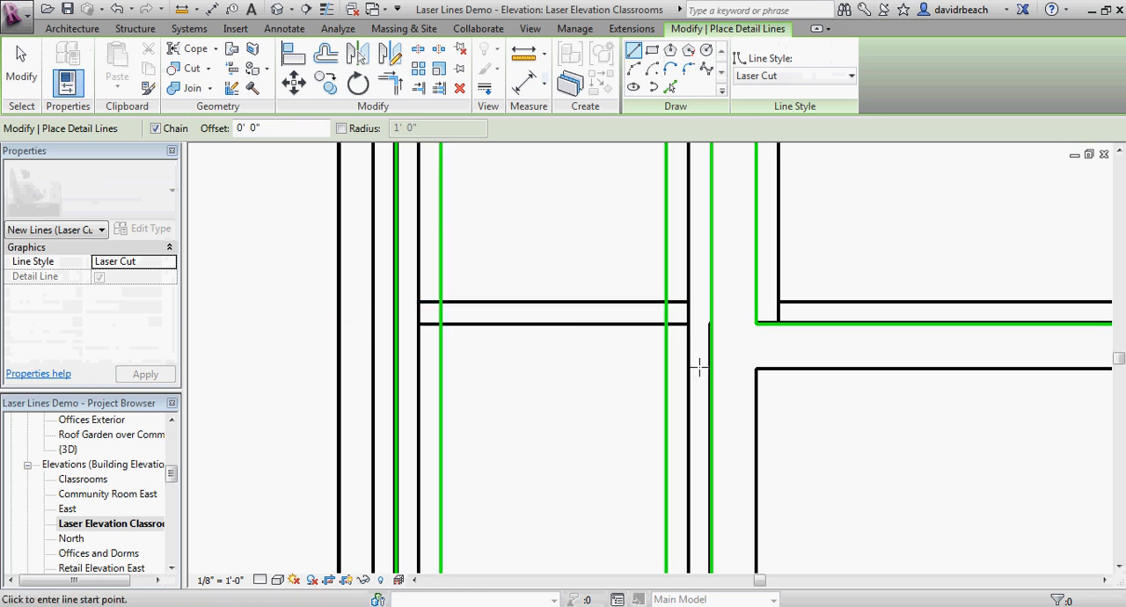
click(754, 324)
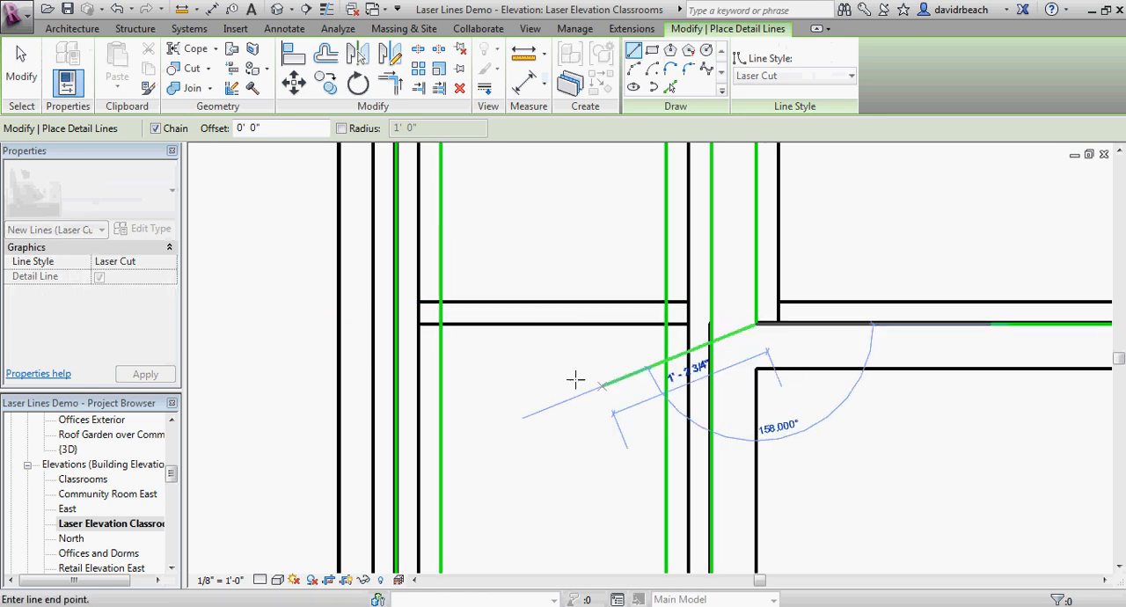
click(441, 323)
Step: Offset a copy of the narrow window's lower mullion line 4" downward
scroll(543, 396, down, 3)
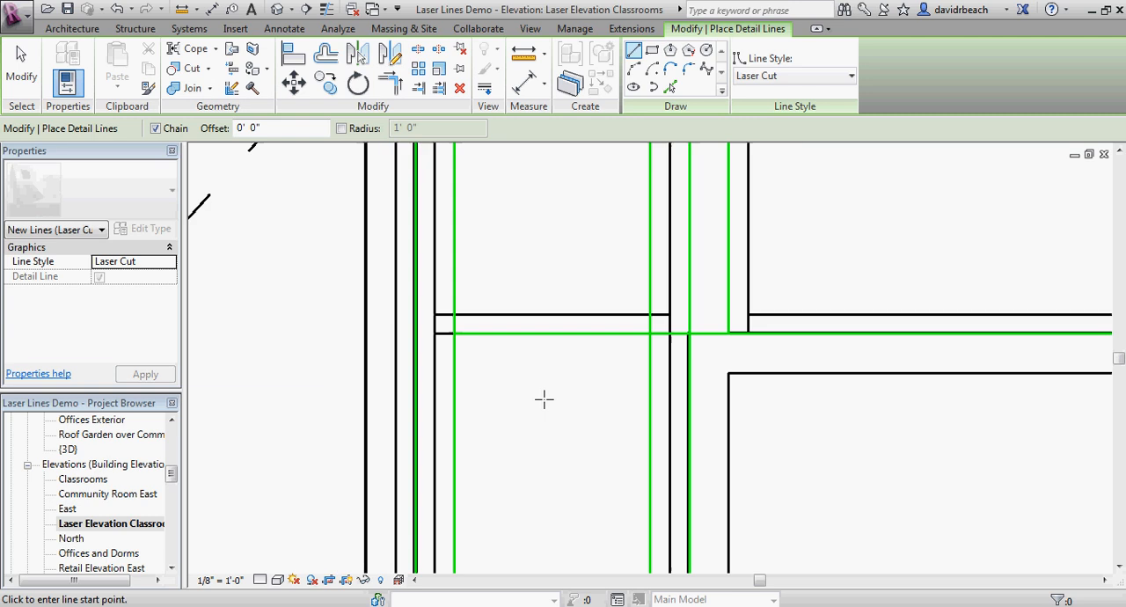
click(324, 54)
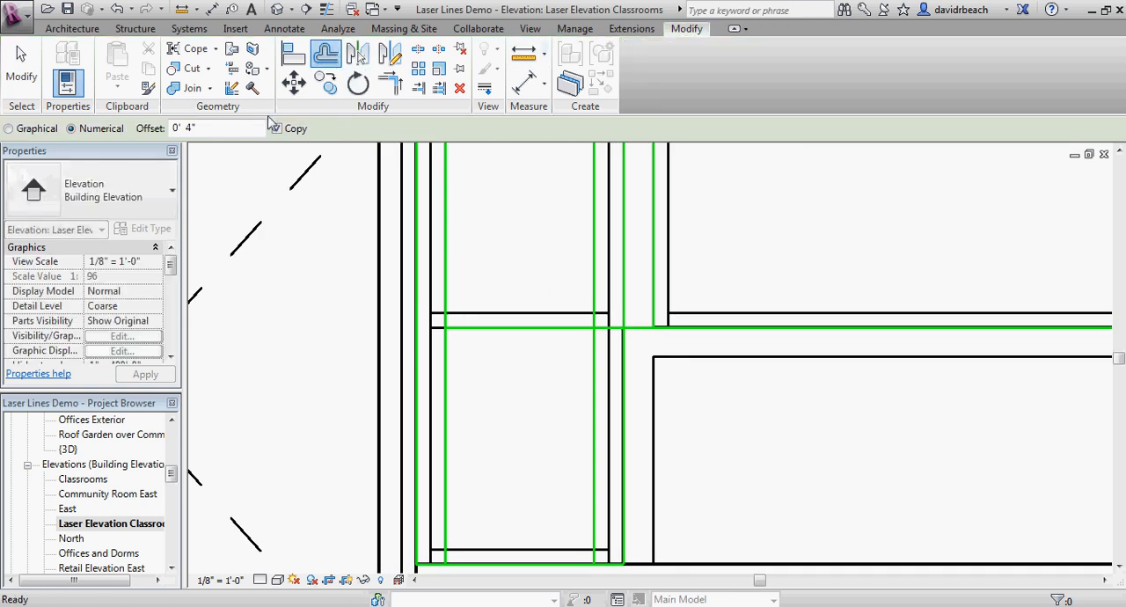
click(520, 338)
scroll(524, 358, up, 2)
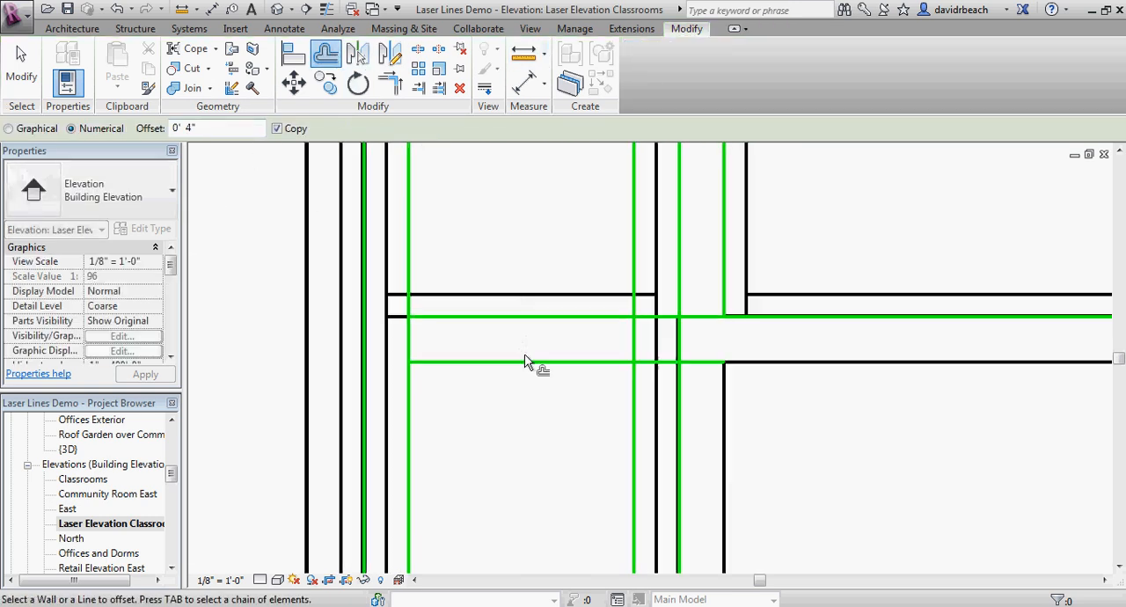
Step: Split the narrow window's left and right inner vertical lines between the two lower mullion lines
click(438, 50)
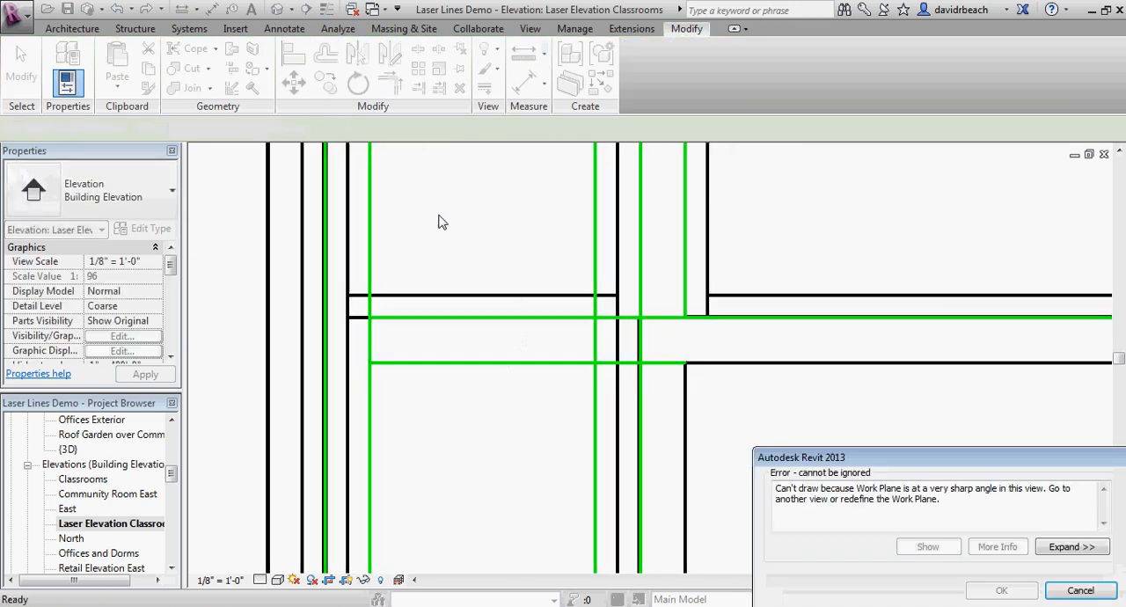
click(1080, 591)
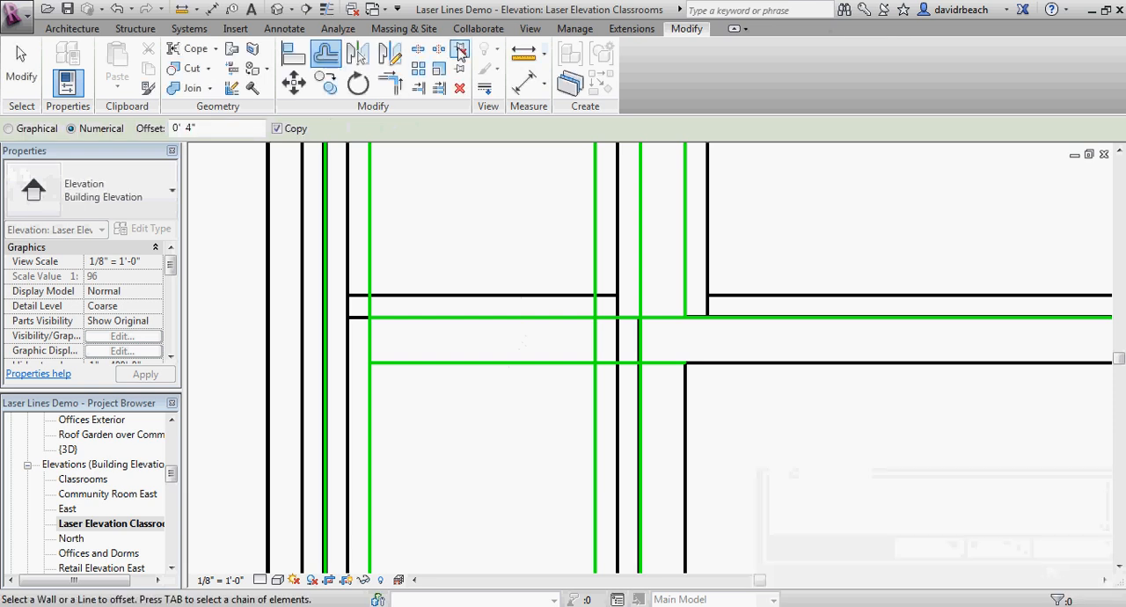
click(418, 49)
click(370, 336)
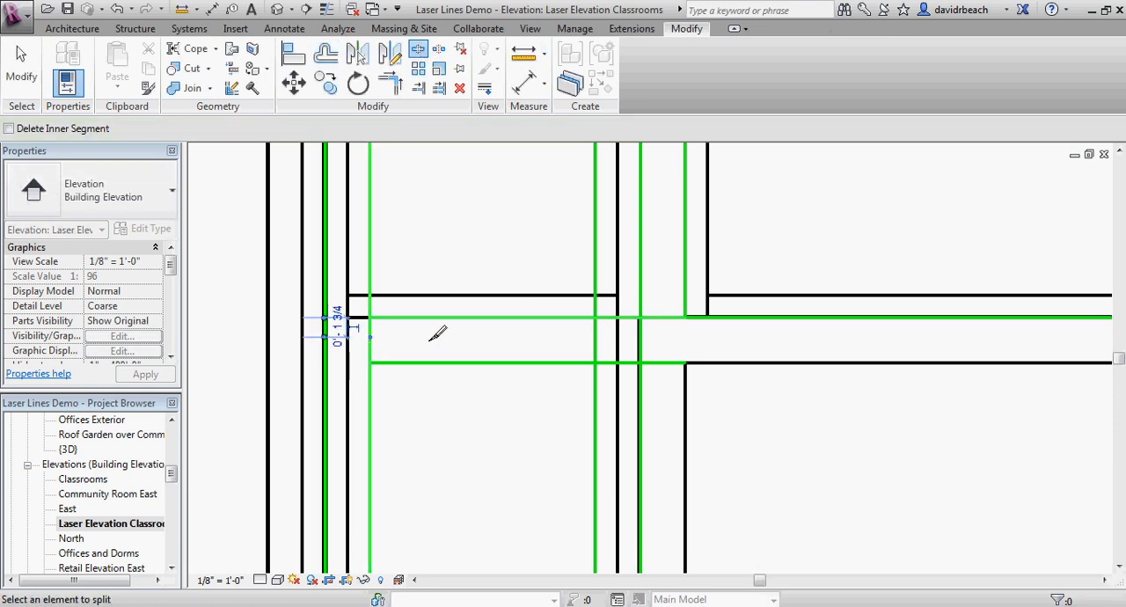
click(595, 337)
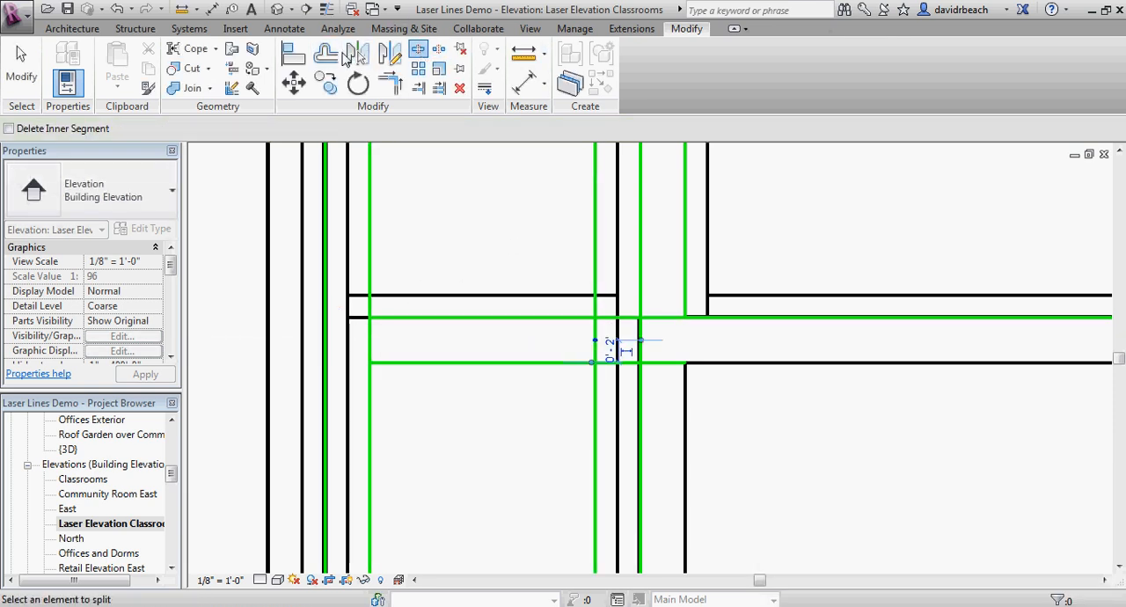
Step: Trim the lower mullion lines and split verticals to corners, forming separate openings above and below the lower mullion
click(390, 83)
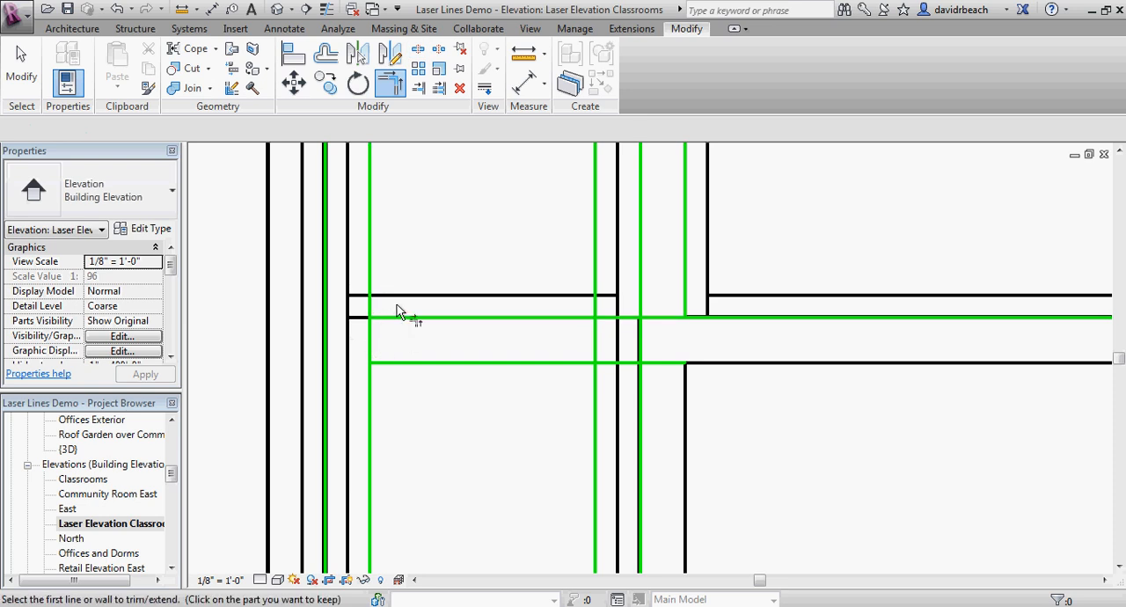
click(371, 284)
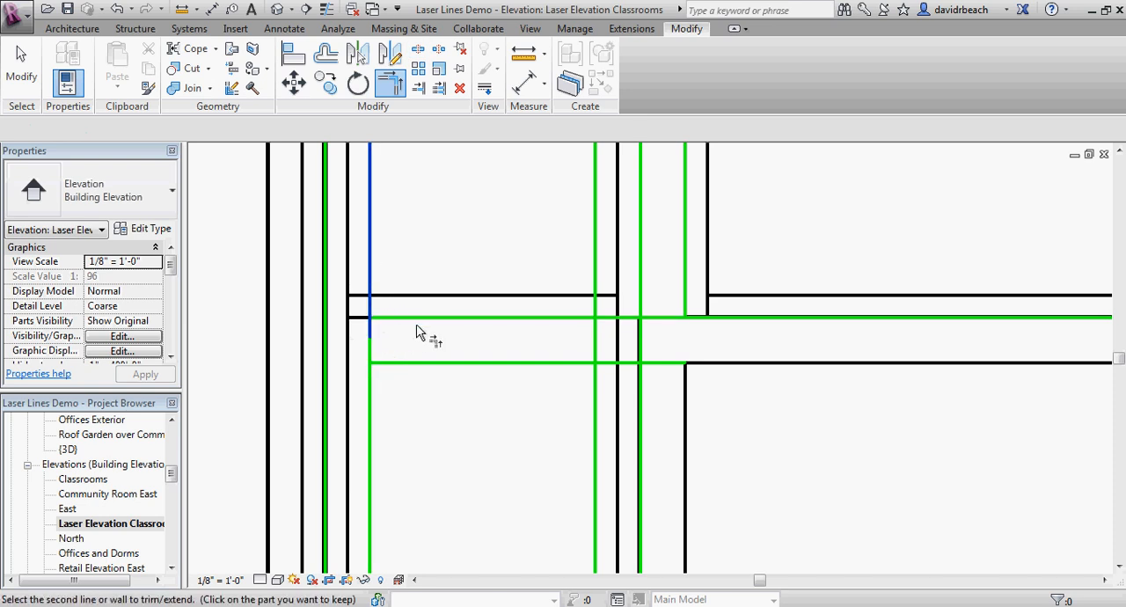
click(438, 323)
click(475, 317)
click(595, 284)
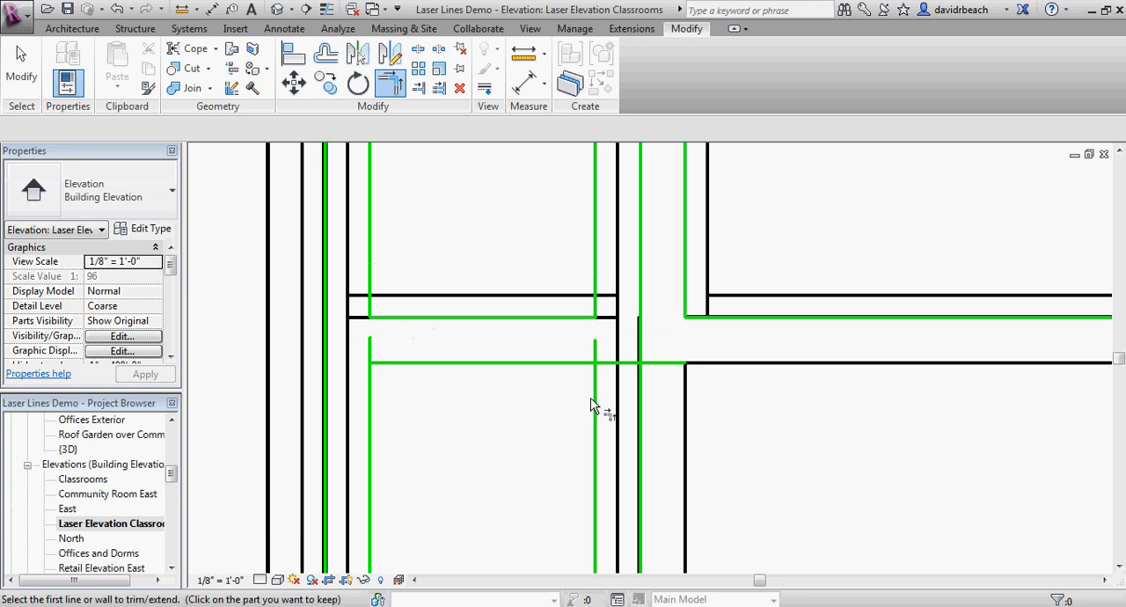
click(595, 398)
click(556, 368)
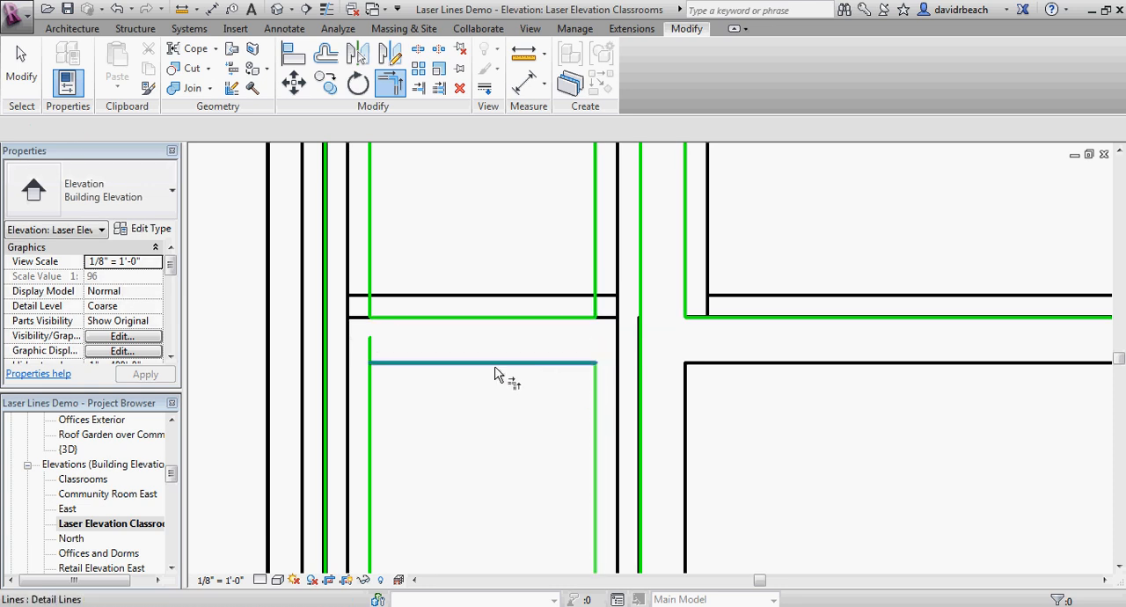
click(373, 387)
click(403, 363)
Step: Offset a copy of the narrow window's bottom frame line 4" upward
scroll(434, 384, down, 4)
middle_drag(472, 385, 428, 371)
scroll(429, 371, up, 1)
key(o)
key(f)
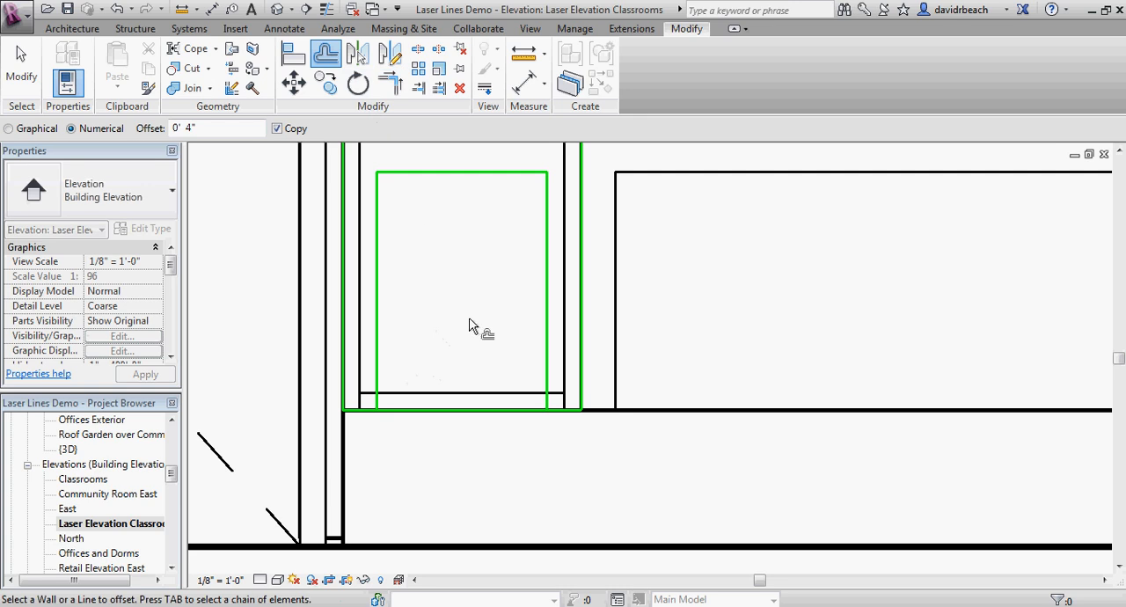
click(462, 410)
Step: Trim the offset bottom line to corners with the narrow window's right and left inner vertical lines, closing the lowest opening
key(t)
key(r)
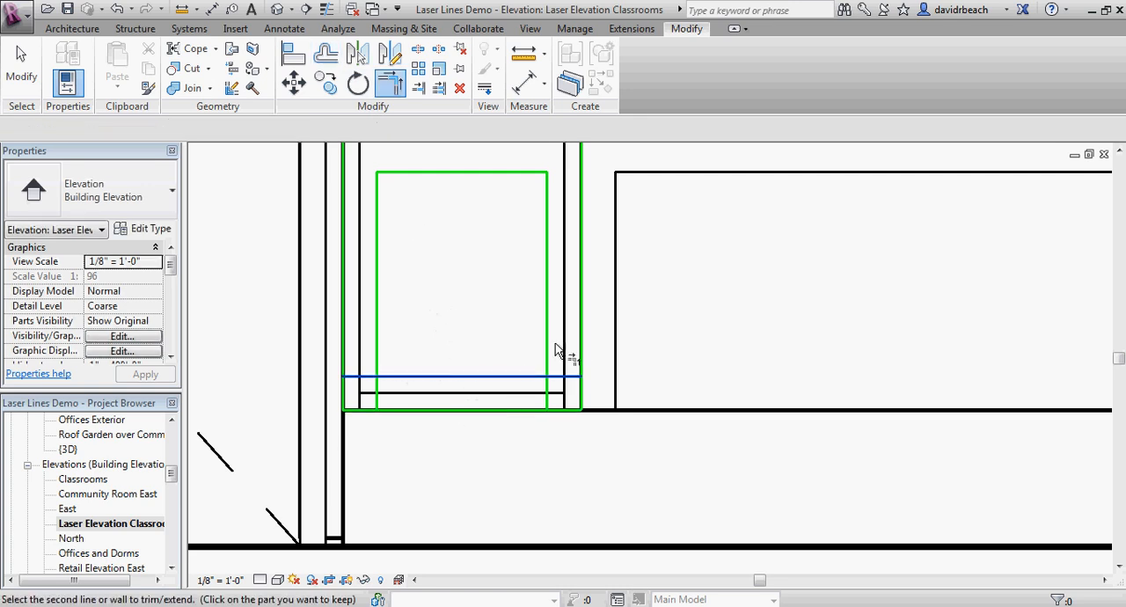
click(549, 353)
click(520, 377)
click(376, 350)
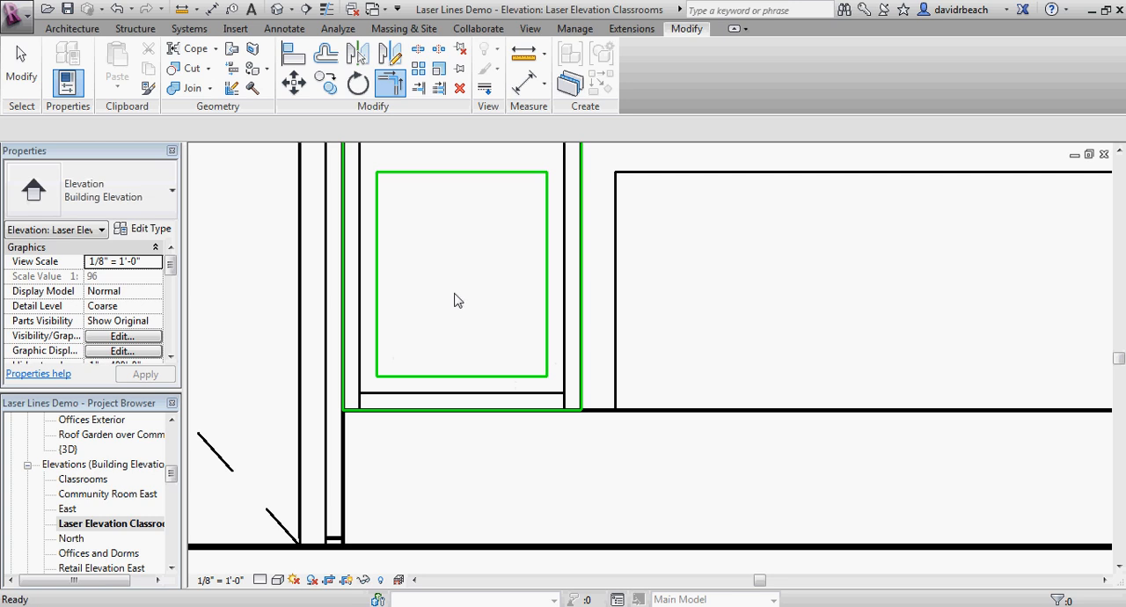
key(Escape)
Step: Trim the narrow window's upper inner horizontal line to corners with its left and right inner vertical lines
scroll(475, 321, down, 3)
middle_drag(493, 338, 396, 433)
scroll(597, 335, down, 2)
scroll(598, 378, down, 1)
middle_drag(598, 334, 579, 378)
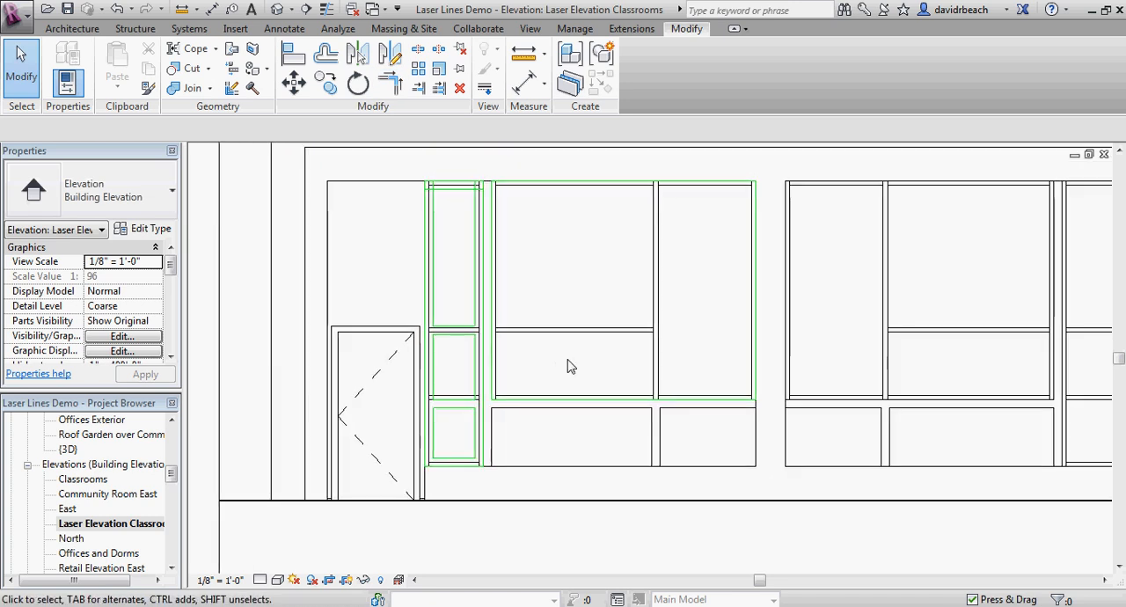
scroll(464, 183, up, 3)
scroll(424, 234, up, 3)
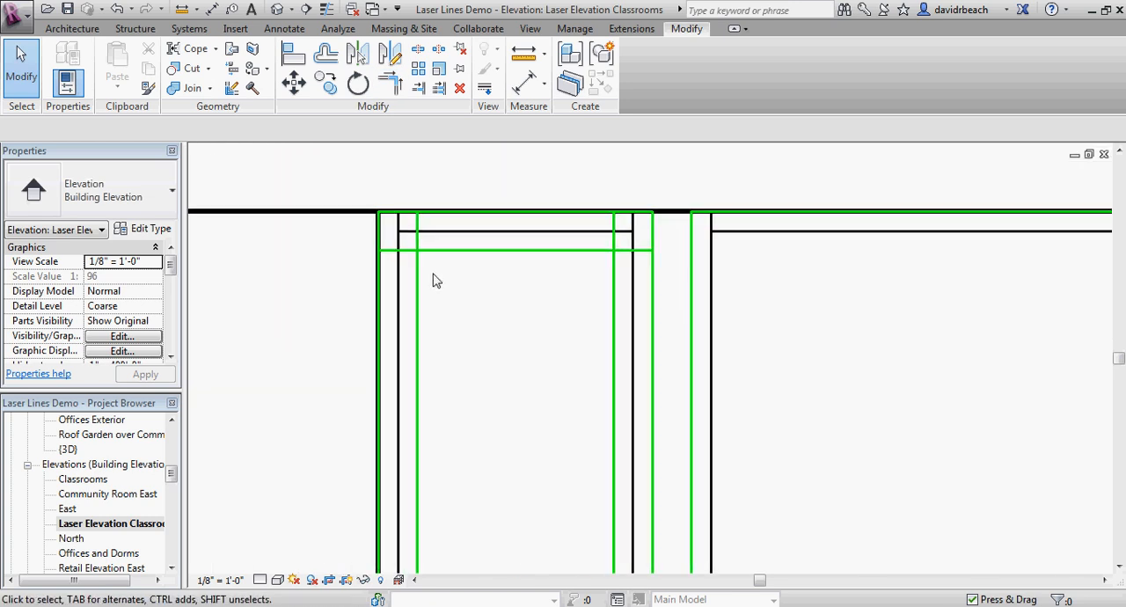
key(t)
key(r)
click(450, 252)
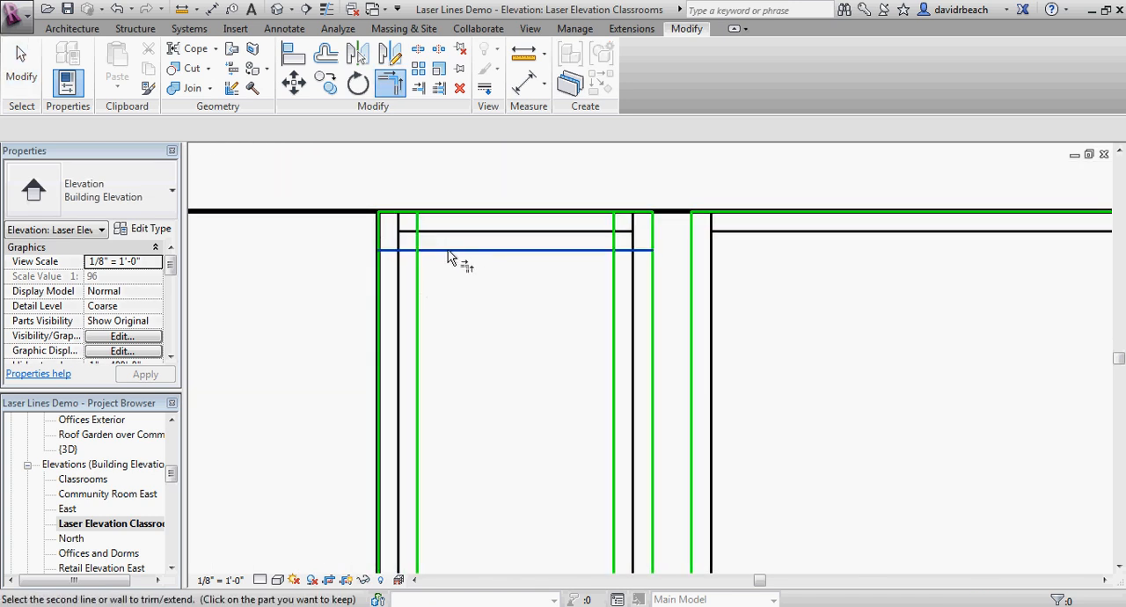
click(418, 276)
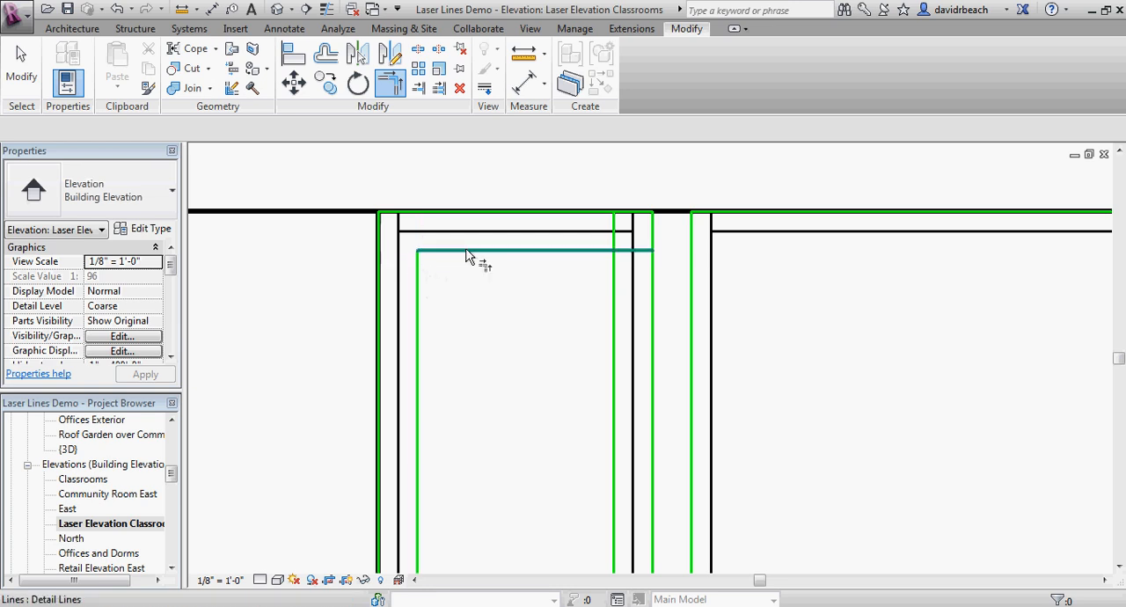
click(614, 274)
key(Escape)
key(Escape)
Step: Examine the traced narrow window openings, the panels beneath the large window and the overall classroom elevation
scroll(572, 317, down, 5)
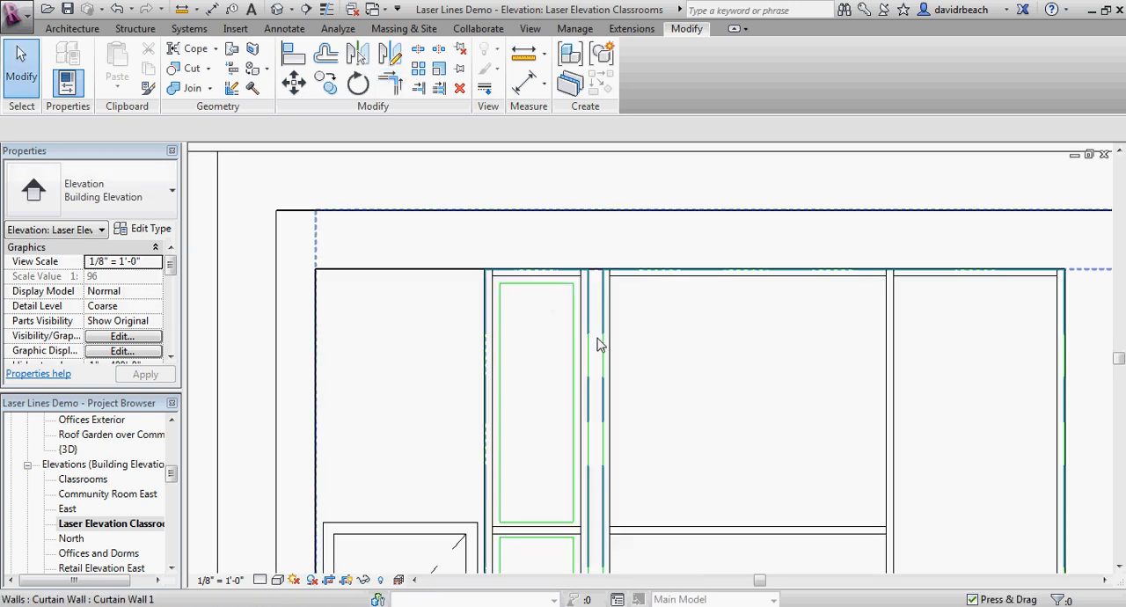
scroll(598, 319, down, 1)
middle_drag(598, 319, 564, 257)
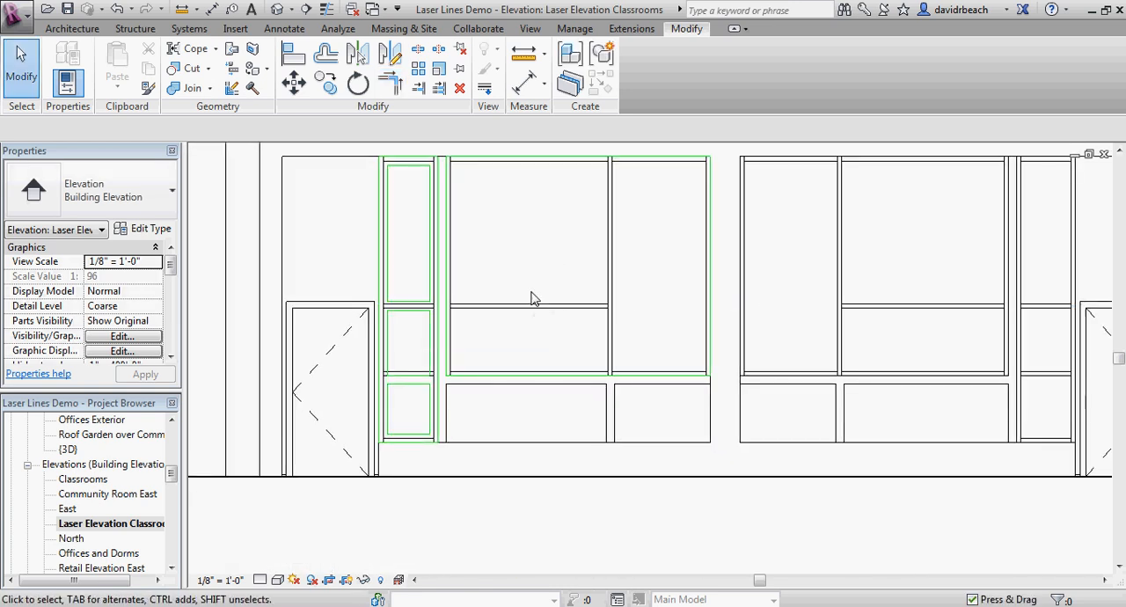
scroll(536, 279, down, 1)
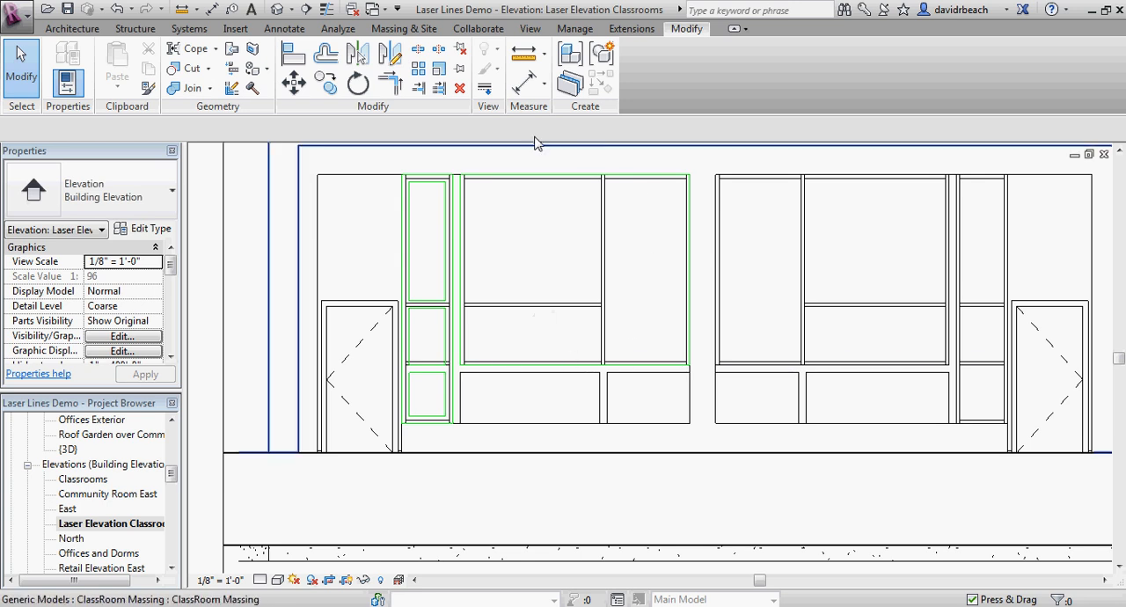
scroll(411, 390, up, 3)
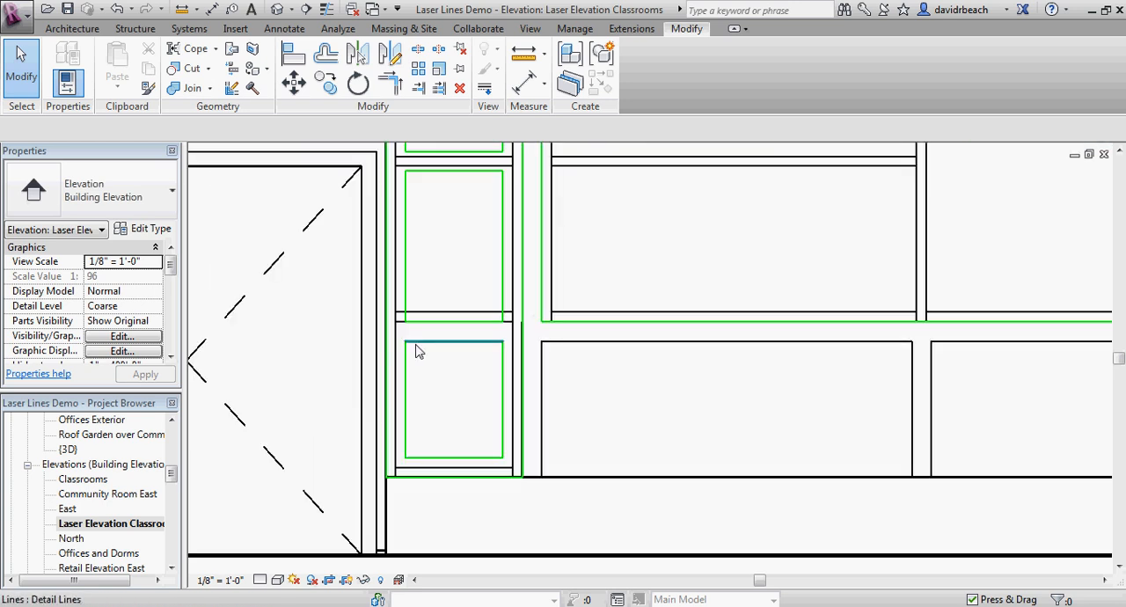
scroll(576, 357, down, 2)
middle_drag(576, 357, 476, 387)
scroll(646, 262, down, 1)
middle_drag(644, 266, 582, 221)
scroll(481, 350, up, 4)
middle_drag(531, 327, 547, 324)
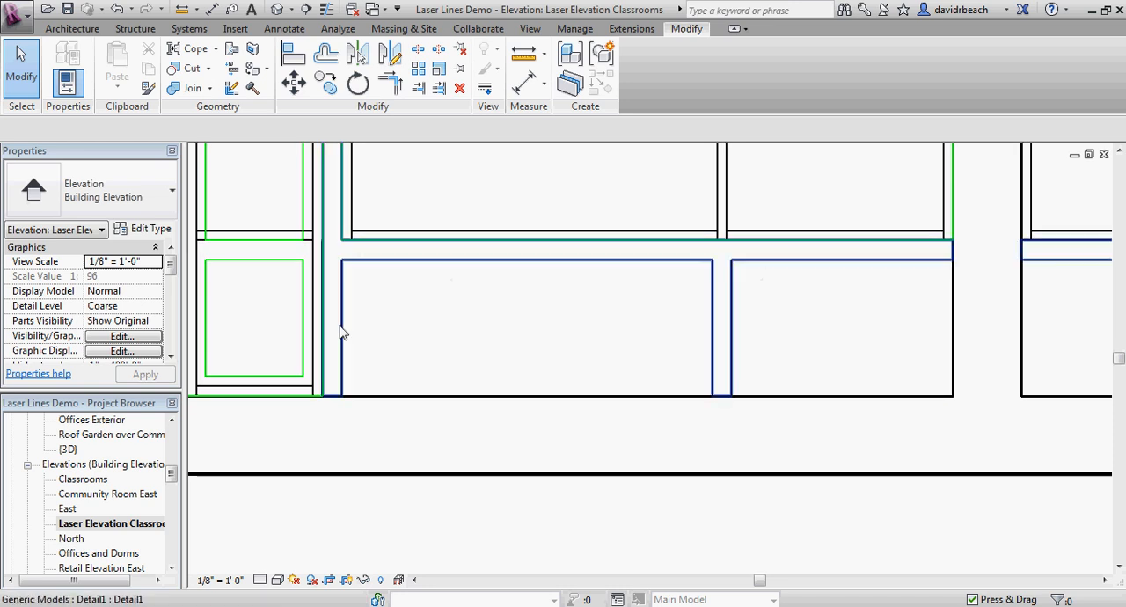
scroll(486, 324, down, 2)
middle_drag(475, 320, 483, 345)
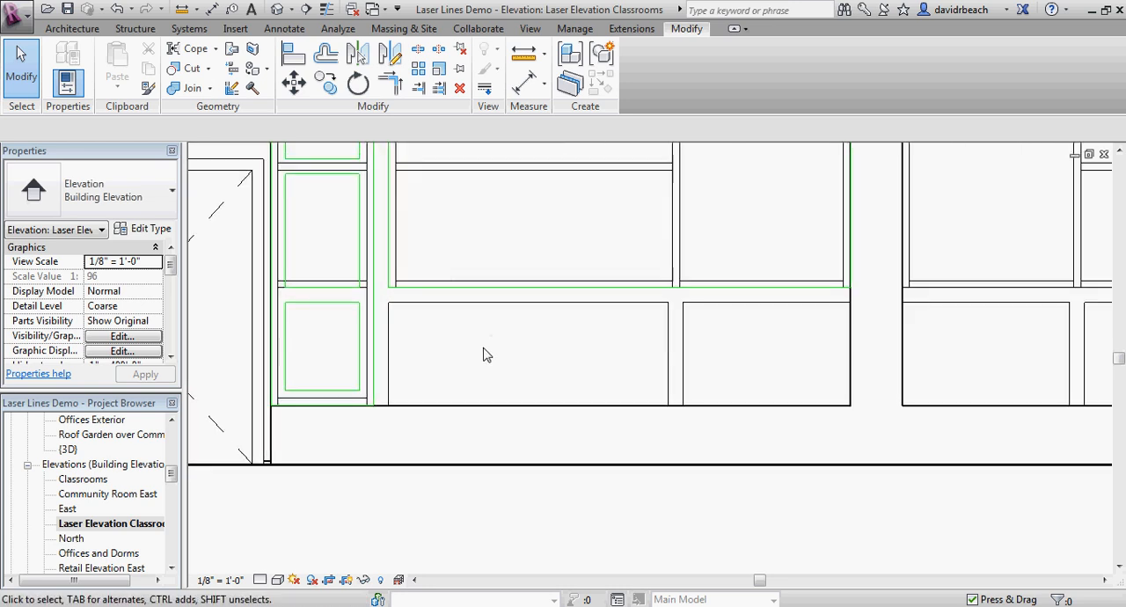
scroll(569, 330, down, 1)
middle_drag(569, 335, 614, 394)
scroll(647, 348, down, 1)
scroll(645, 357, down, 2)
middle_drag(440, 191, 428, 223)
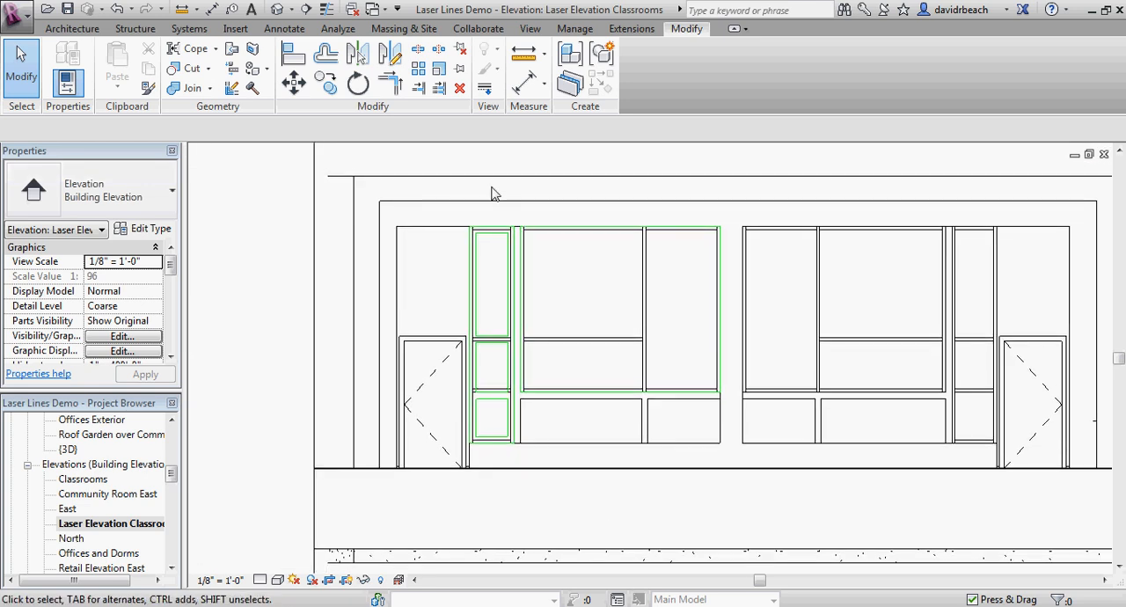
scroll(491, 187, down, 1)
middle_drag(502, 197, 422, 241)
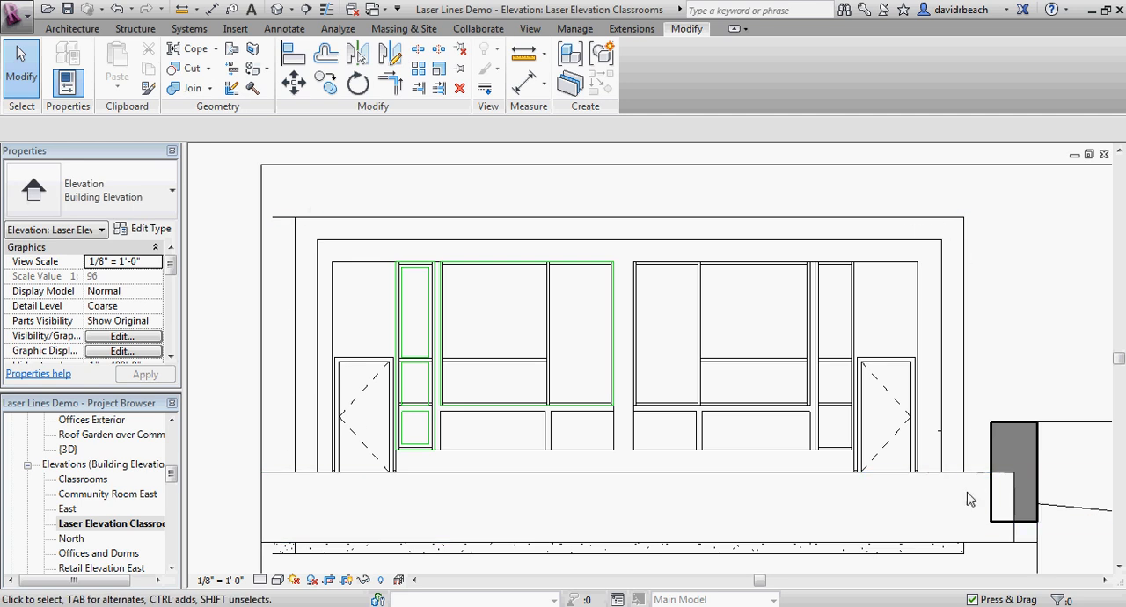
Step: Draw a Laser Cut detail line rectangle about 40'-3" wide around the facade's outer frame, from its upper left corner down to the base line
middle_drag(413, 189, 411, 201)
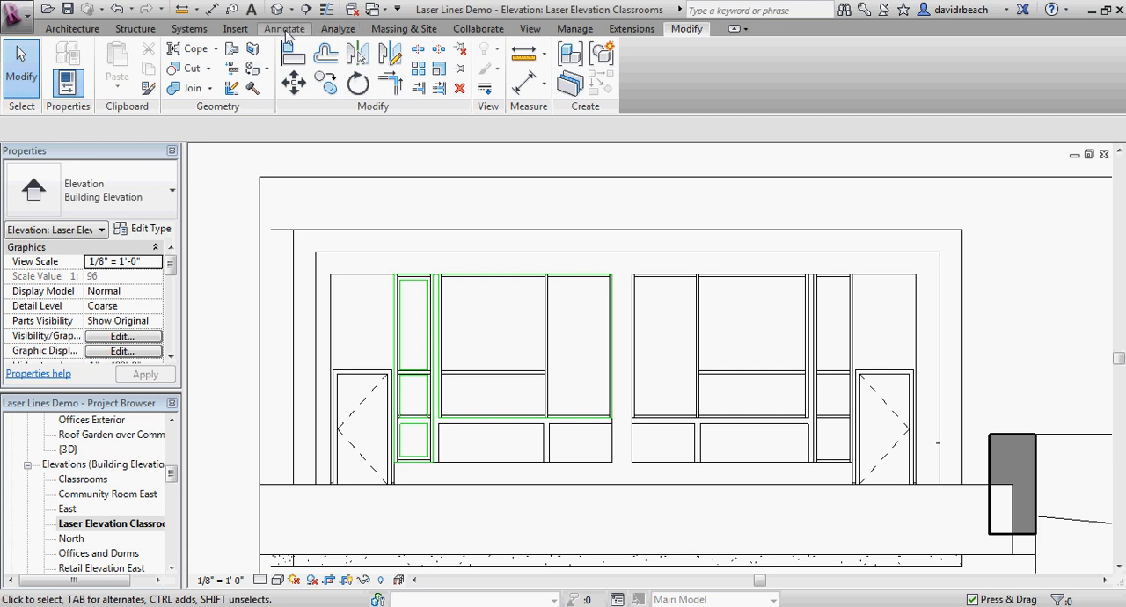
click(284, 29)
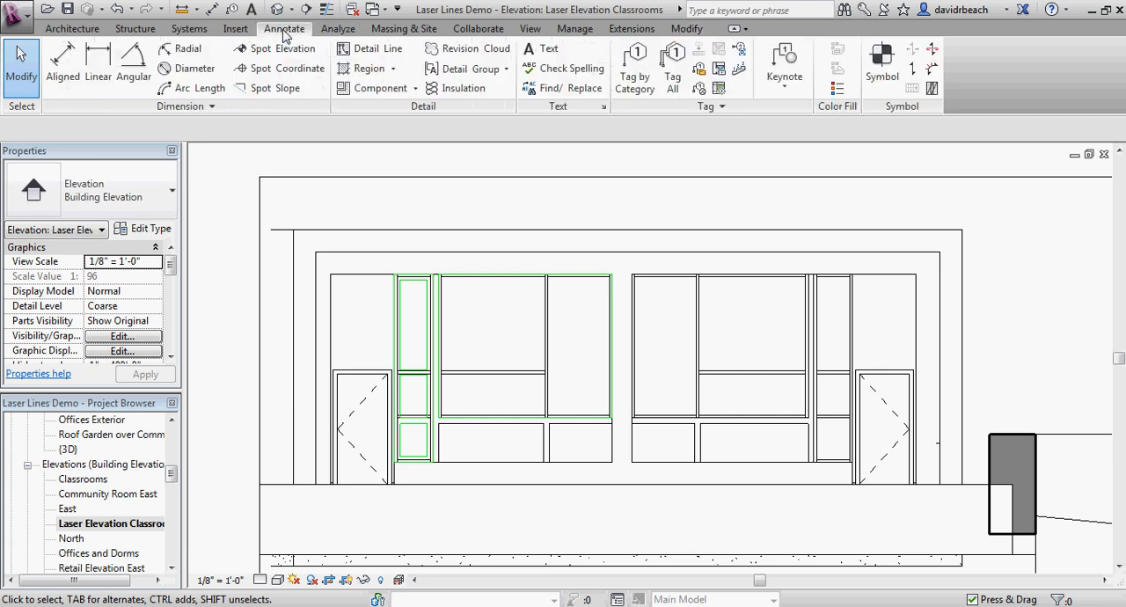
click(366, 51)
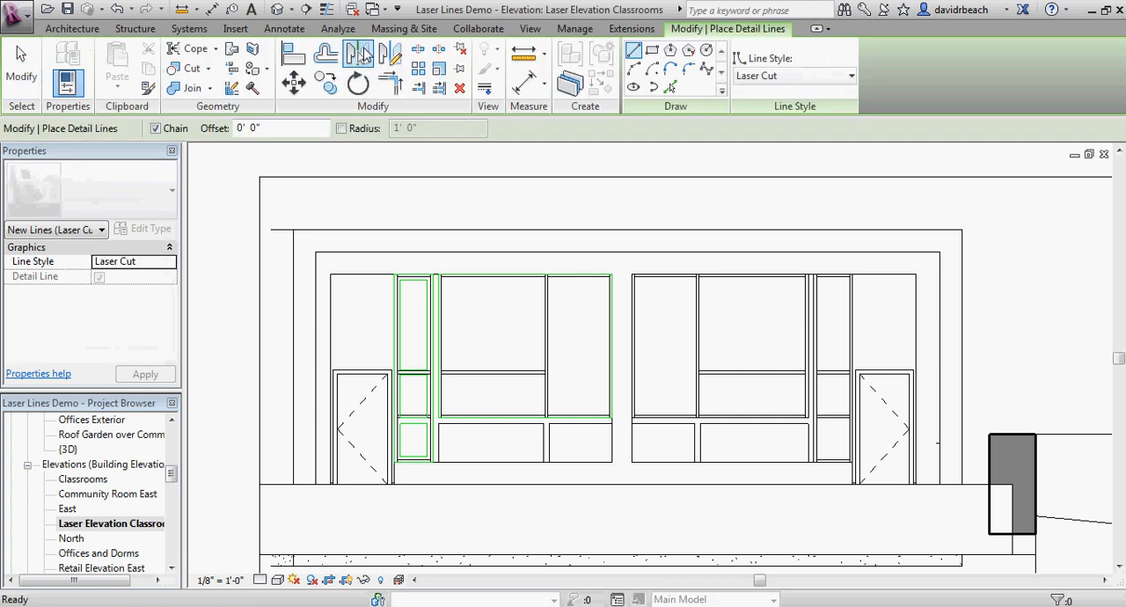
click(651, 51)
click(293, 230)
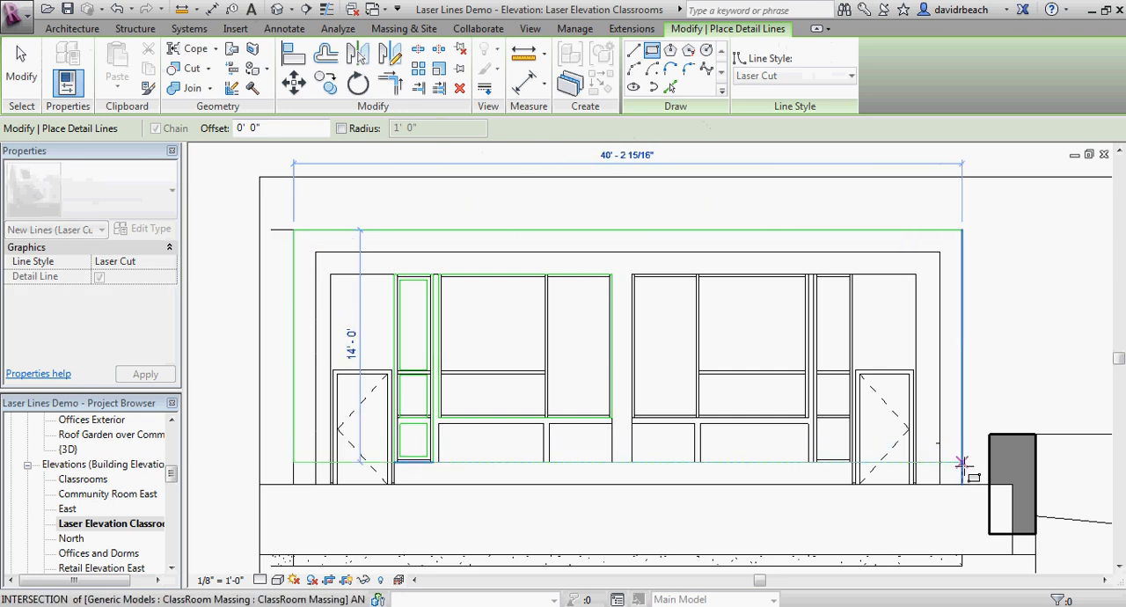
click(962, 484)
key(Escape)
key(Escape)
Step: Move the four-line Laser Cut rectangle about 28' straight down, below the elevation and beside the lower frame outline
scroll(627, 468, down, 1)
middle_drag(627, 467, 613, 439)
click(493, 262)
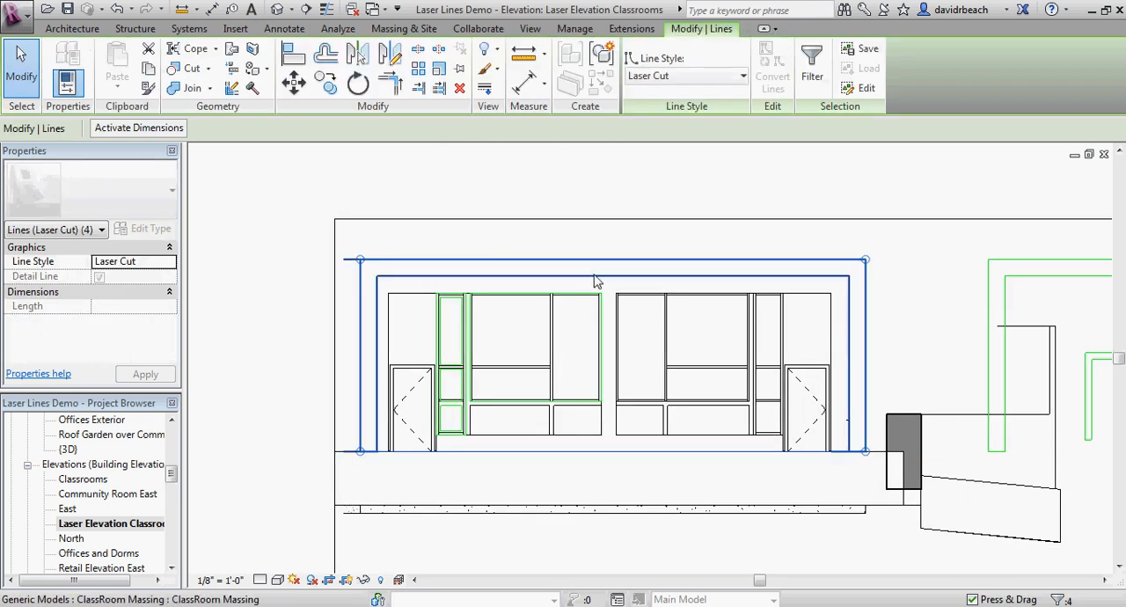
scroll(493, 264, down, 2)
middle_drag(457, 247, 375, 201)
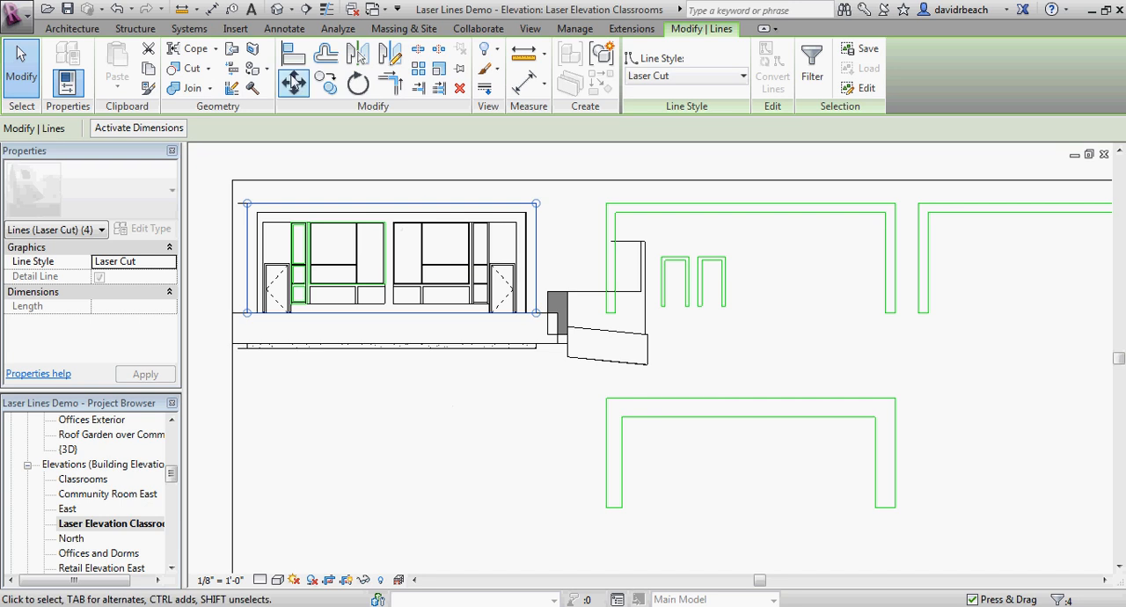
click(294, 82)
click(440, 206)
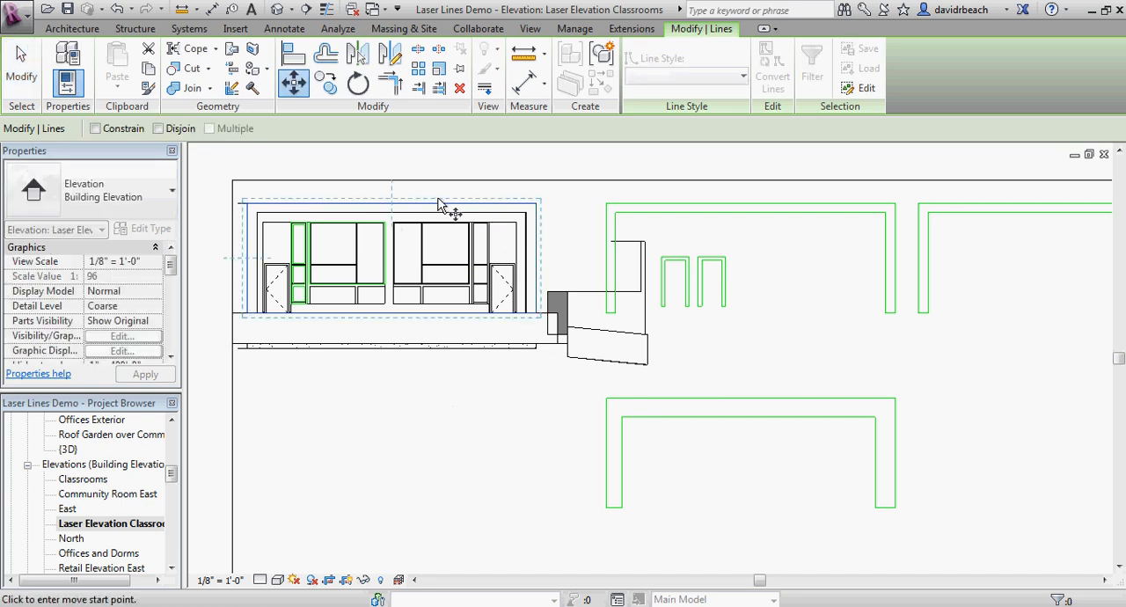
click(431, 395)
key(Escape)
middle_drag(456, 433, 552, 356)
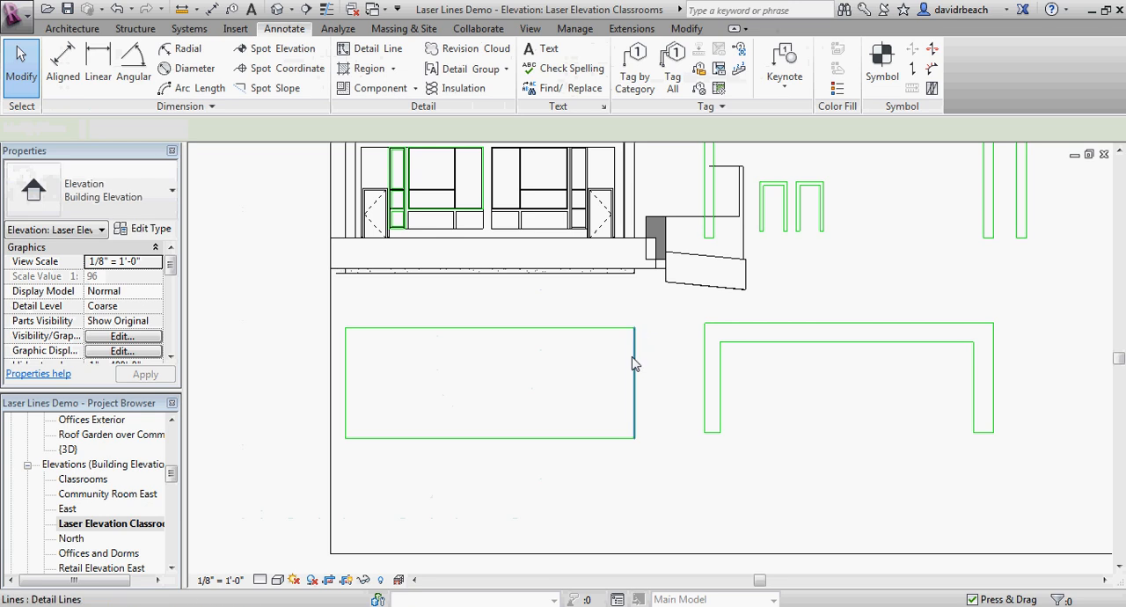
scroll(598, 361, down, 3)
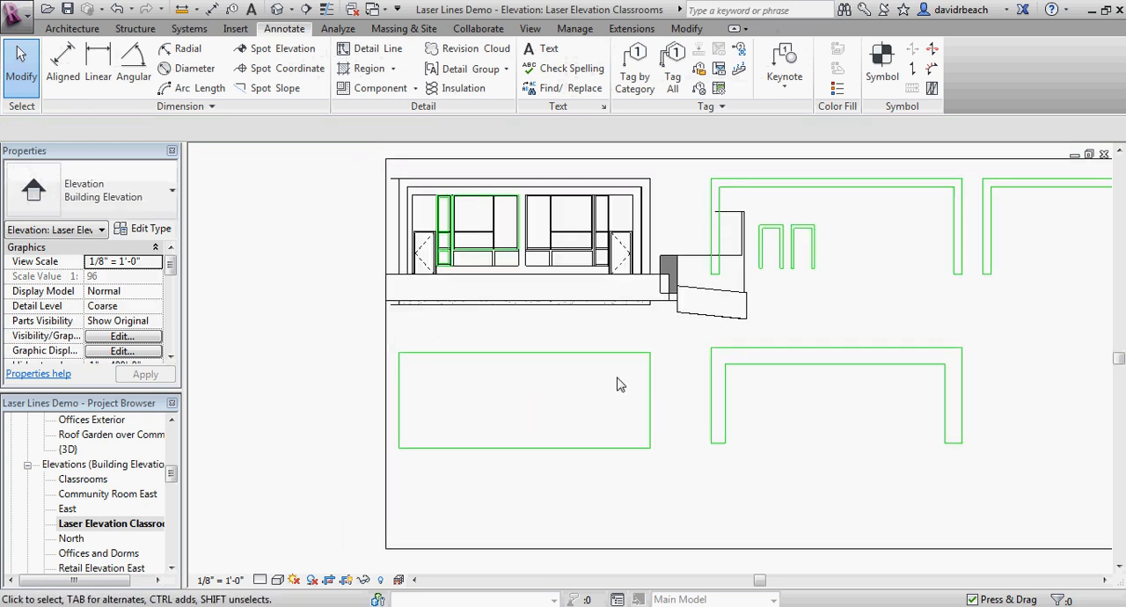
middle_drag(620, 383, 583, 370)
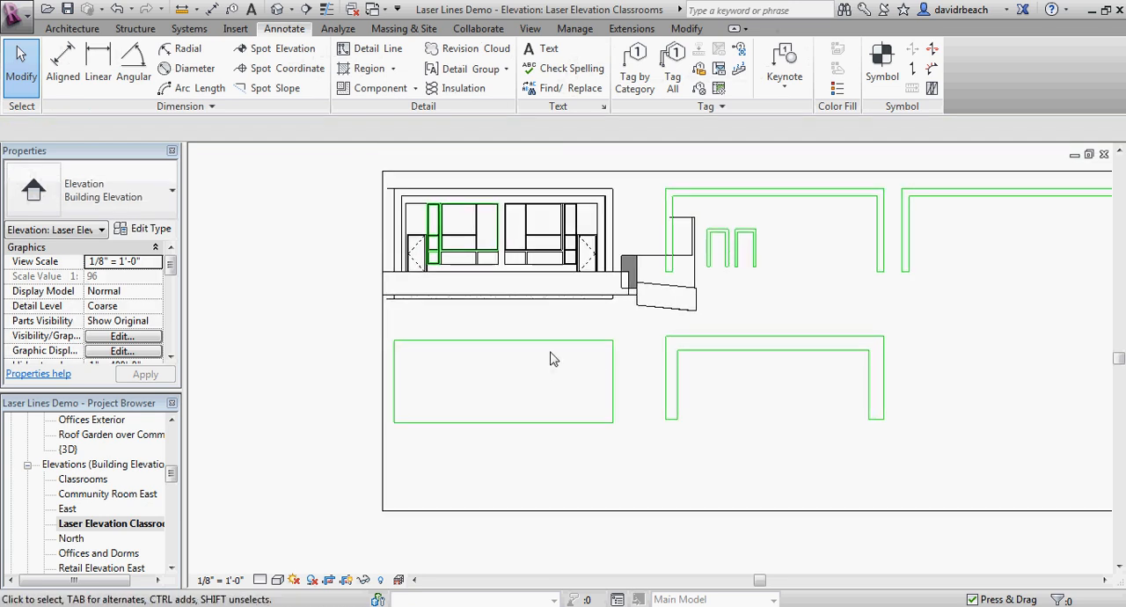
scroll(518, 333, up, 3)
scroll(502, 307, down, 2)
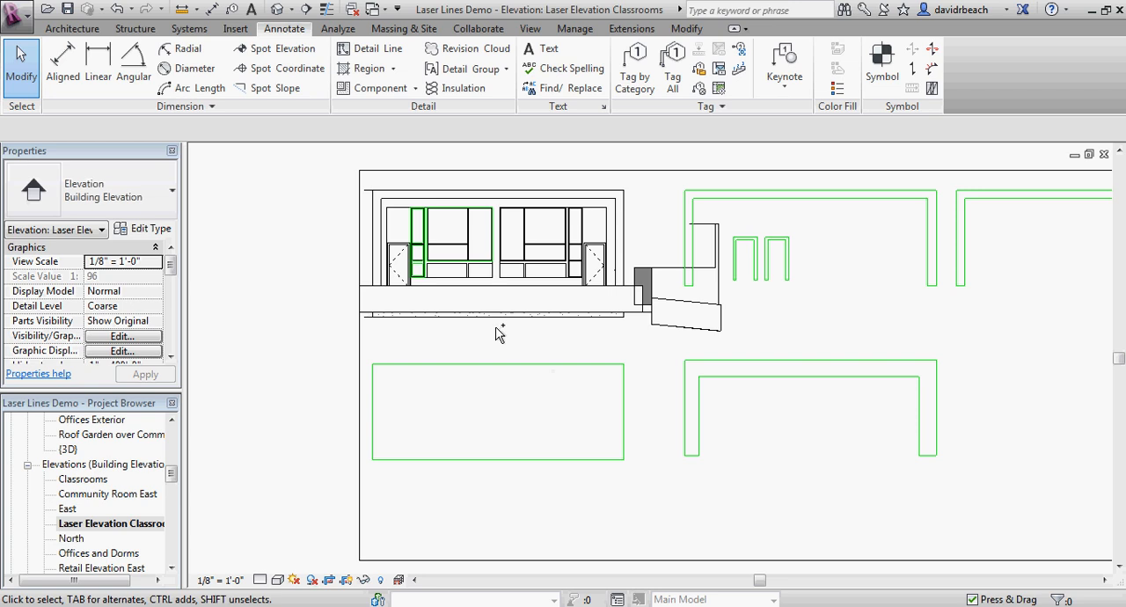
scroll(497, 332, up, 5)
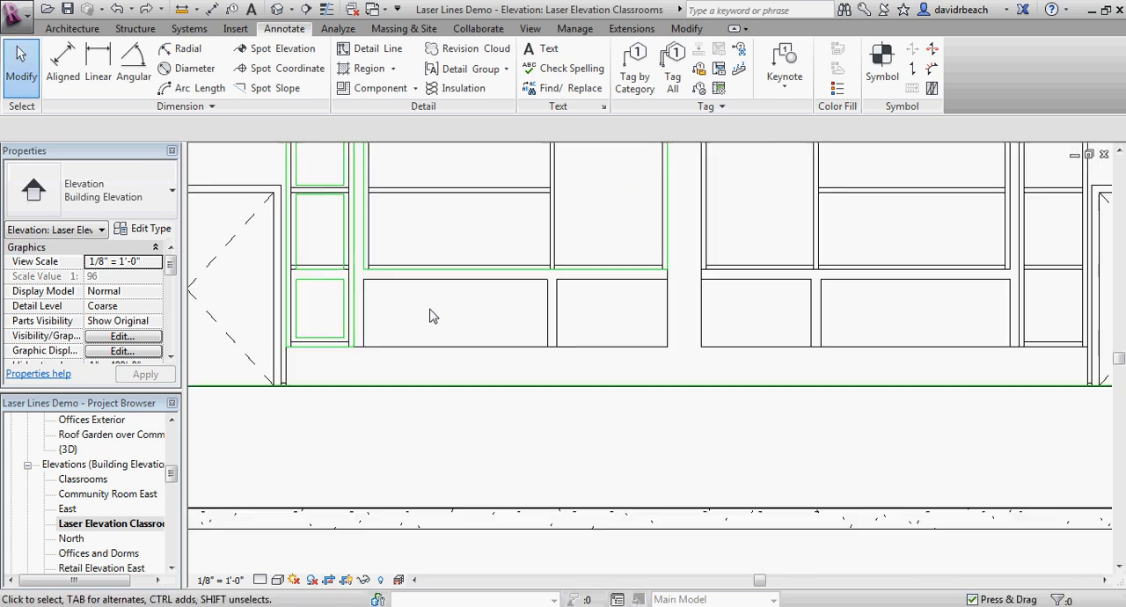
Step: Examine the two panels beneath the large window and the neighbouring traced frames in the elevation
middle_drag(432, 315, 521, 316)
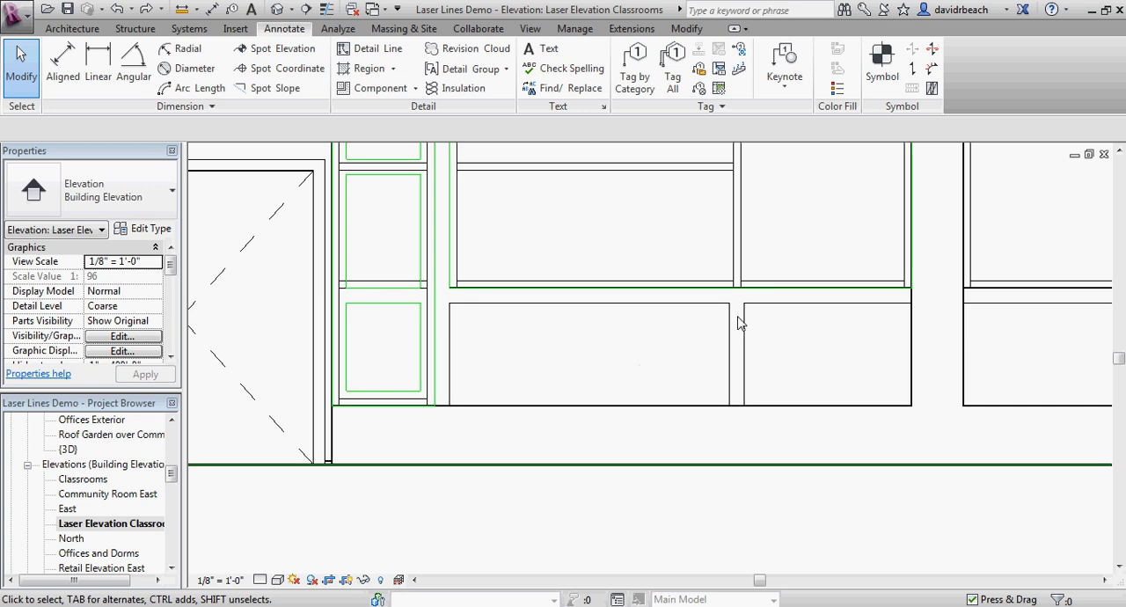
scroll(446, 290, down, 2)
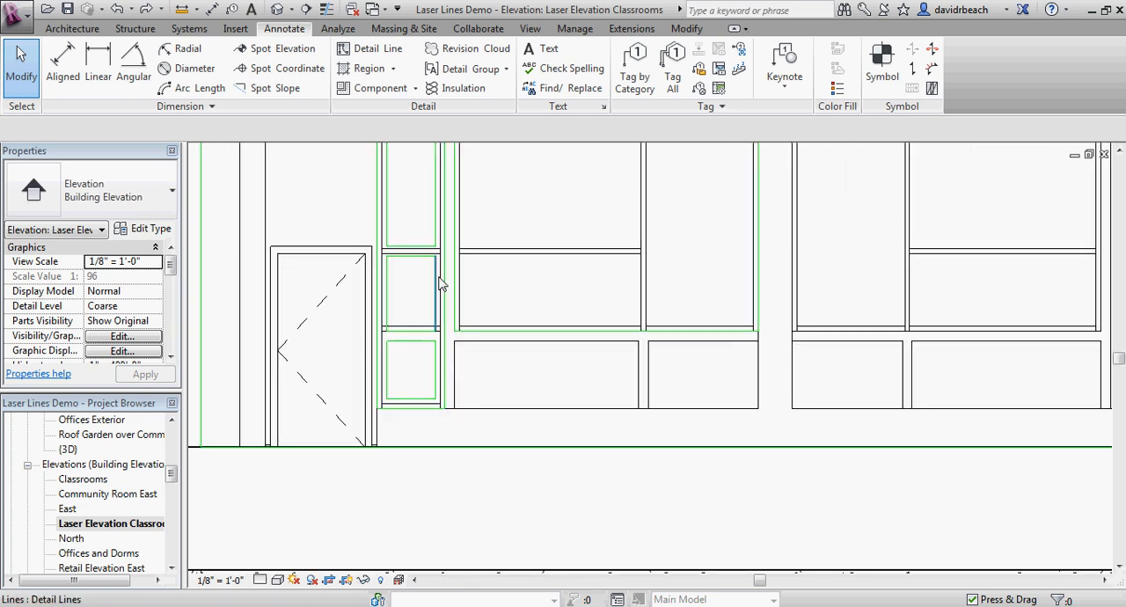
scroll(488, 279, down, 3)
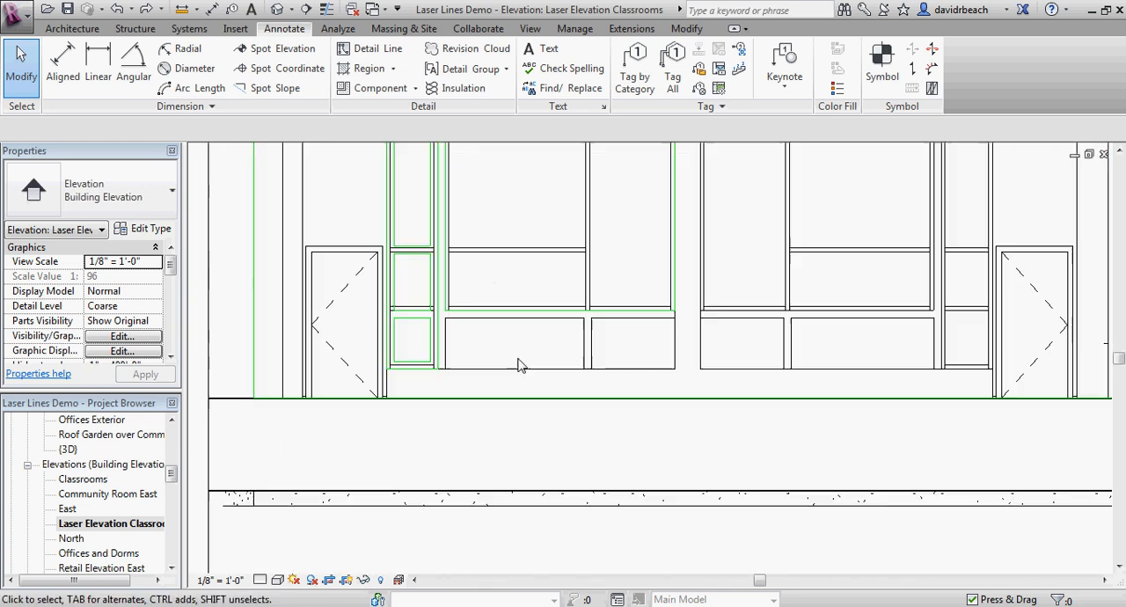
scroll(519, 365, up, 4)
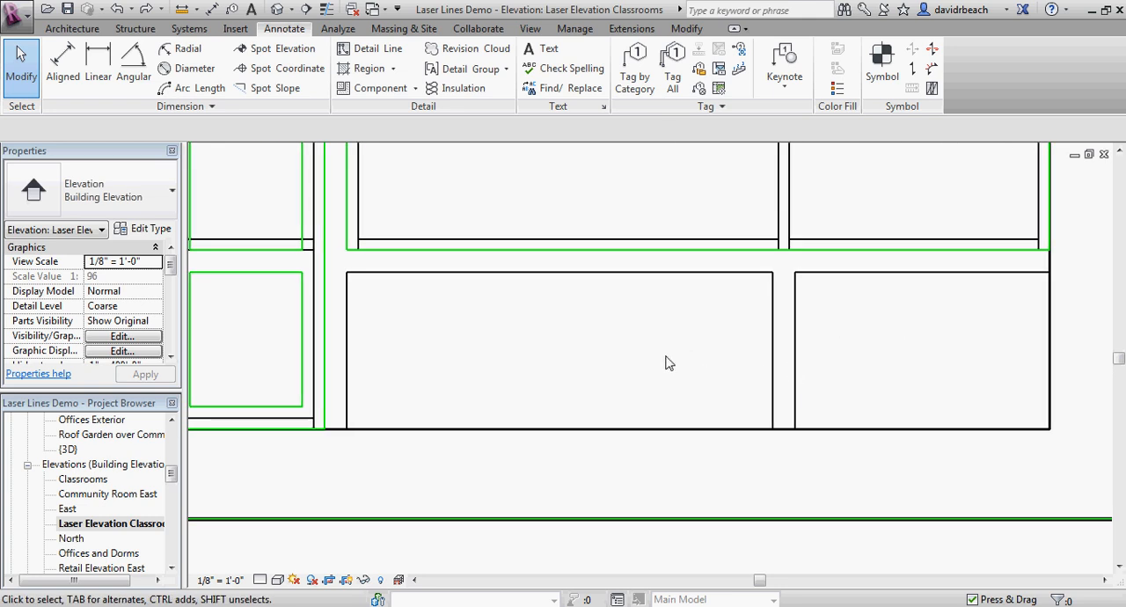
scroll(709, 391, down, 2)
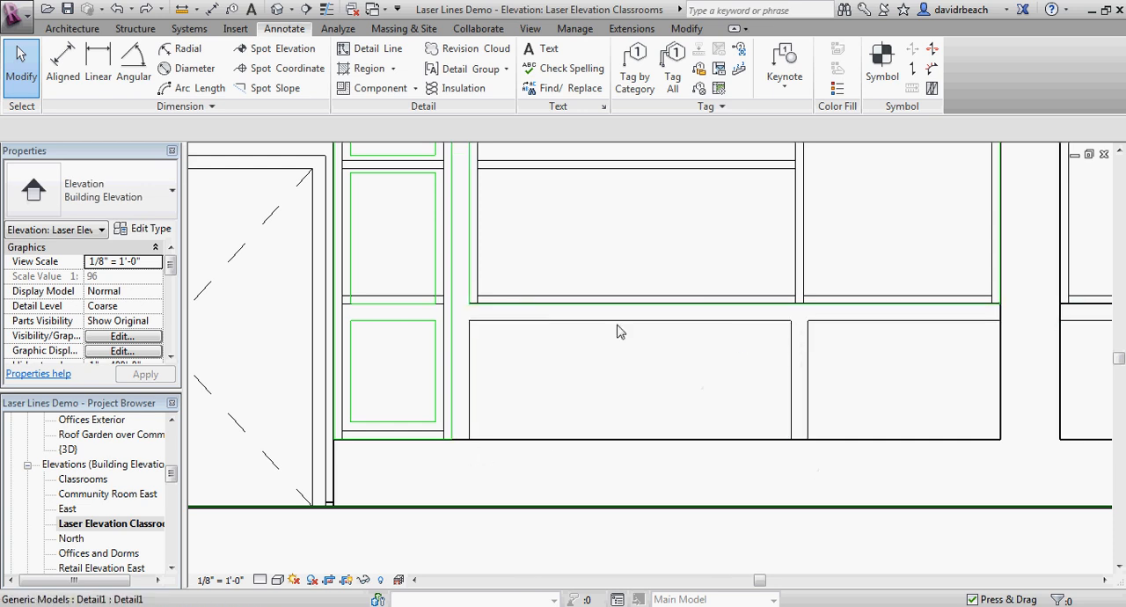
scroll(695, 418, down, 2)
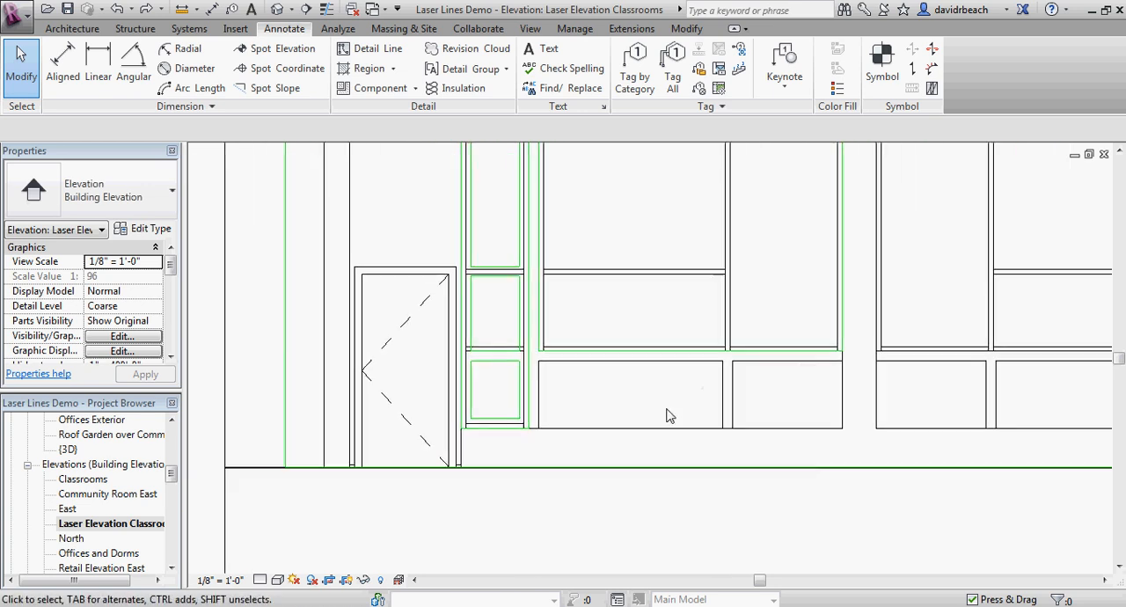
scroll(668, 414, up, 2)
scroll(684, 412, down, 2)
middle_drag(674, 414, 547, 408)
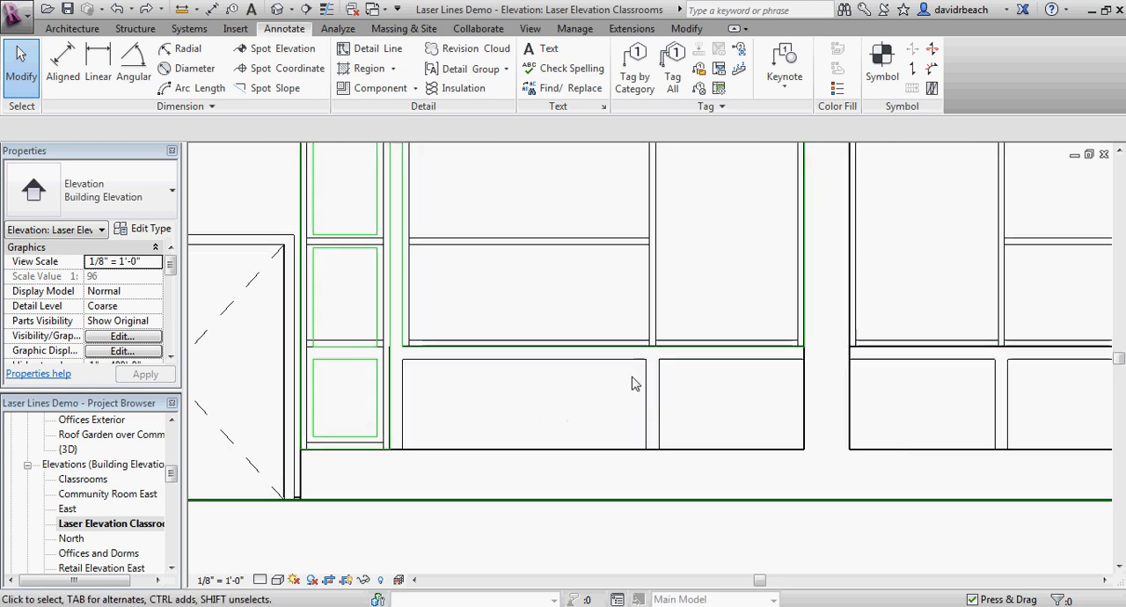
middle_drag(577, 477, 600, 393)
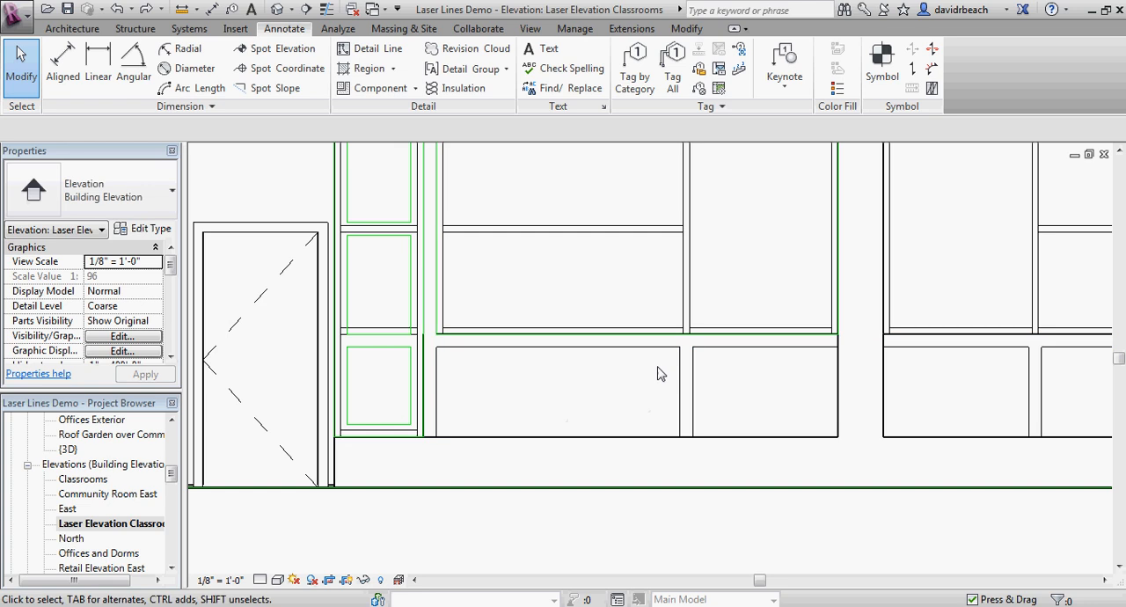
Step: Open the default 3D view and examine the classroom facade's lower panels beneath the windows
click(277, 9)
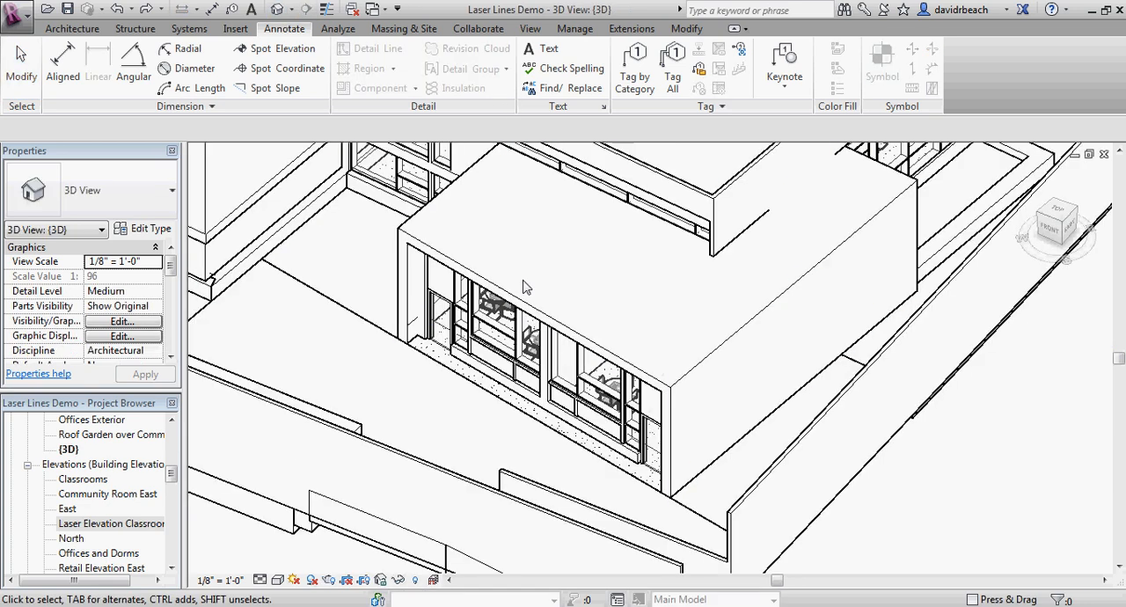
scroll(519, 290, up, 4)
scroll(466, 358, up, 2)
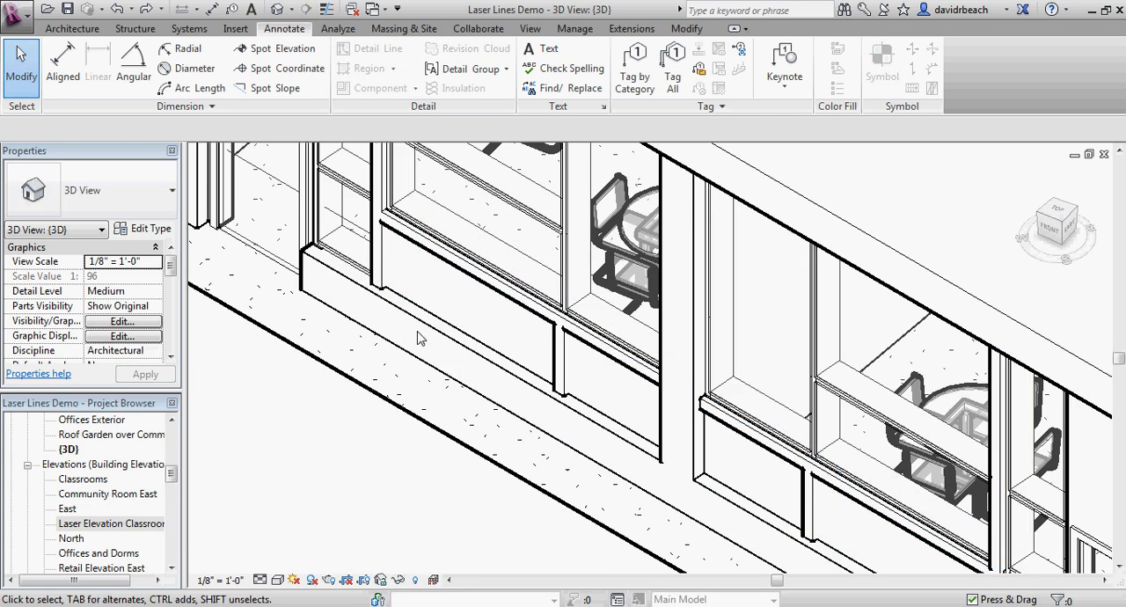
scroll(694, 473, down, 2)
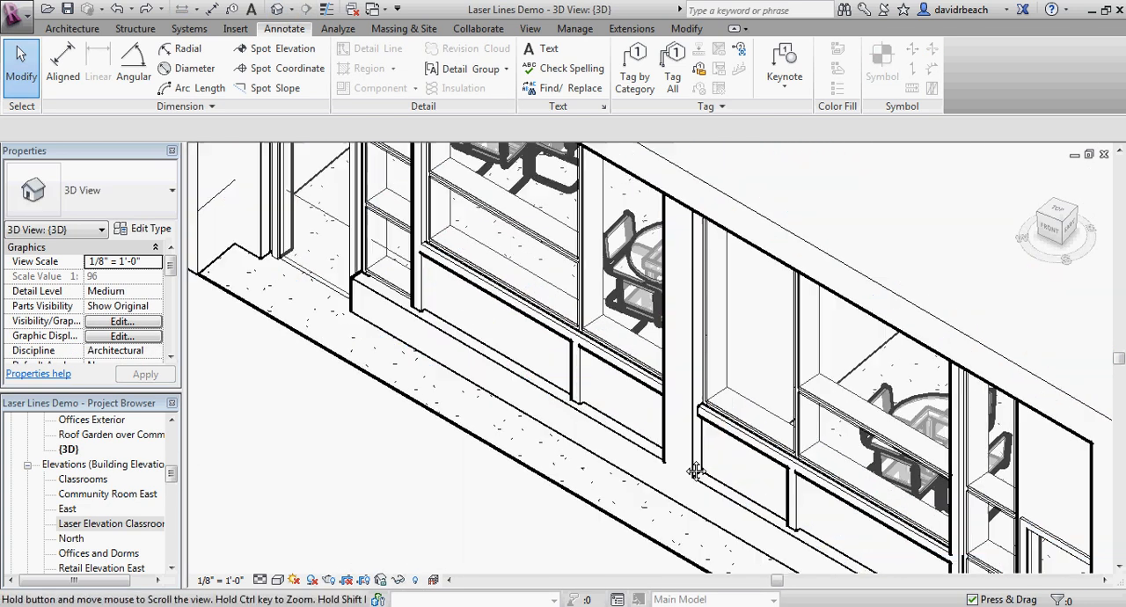
middle_drag(666, 494, 654, 436)
scroll(689, 326, down, 2)
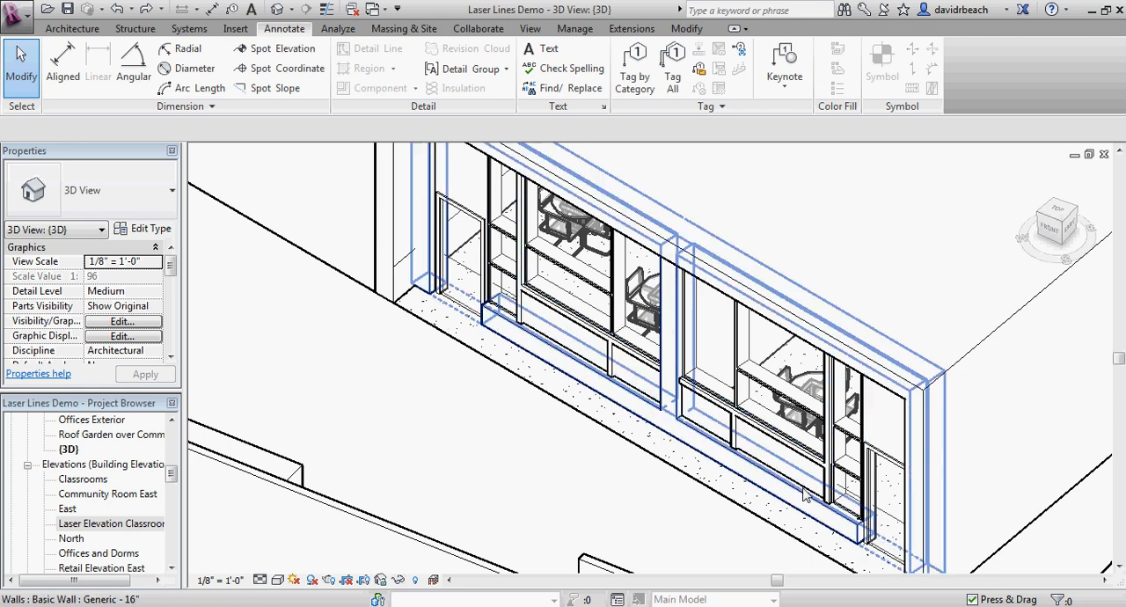
scroll(695, 423, up, 2)
scroll(743, 454, down, 2)
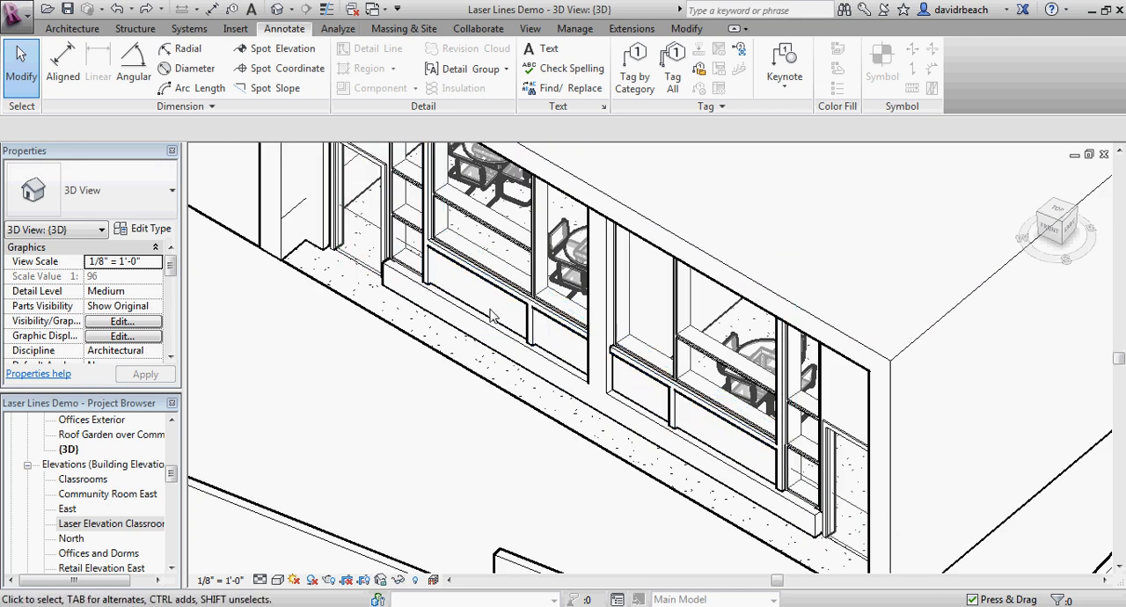
Step: Return to the Laser Elevation Classrooms view at the panels beneath the large window
double_click(116, 521)
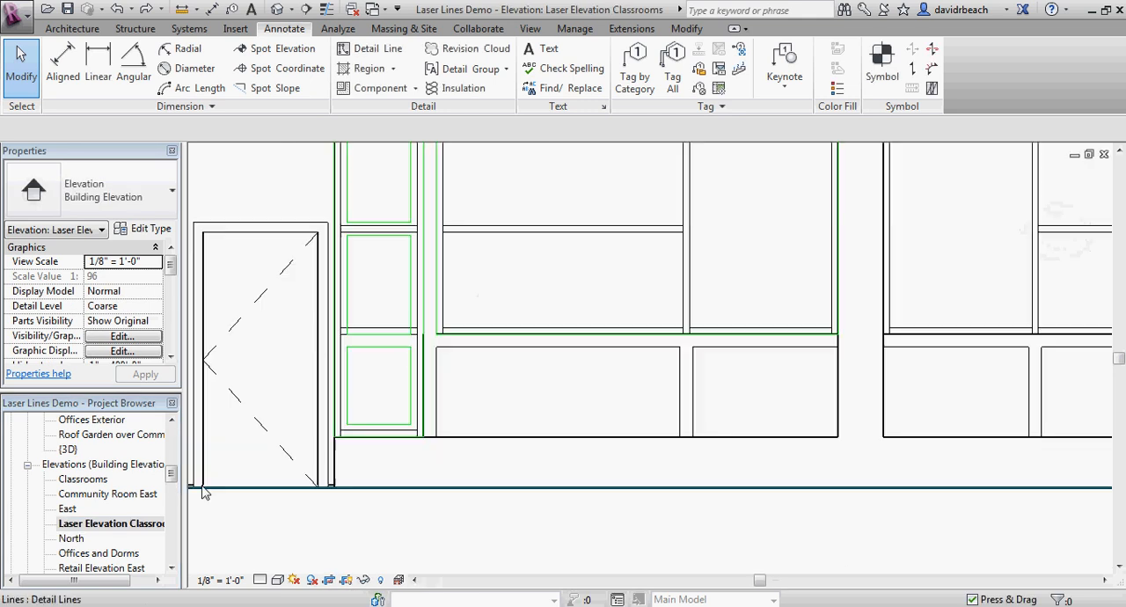
scroll(526, 399, up, 3)
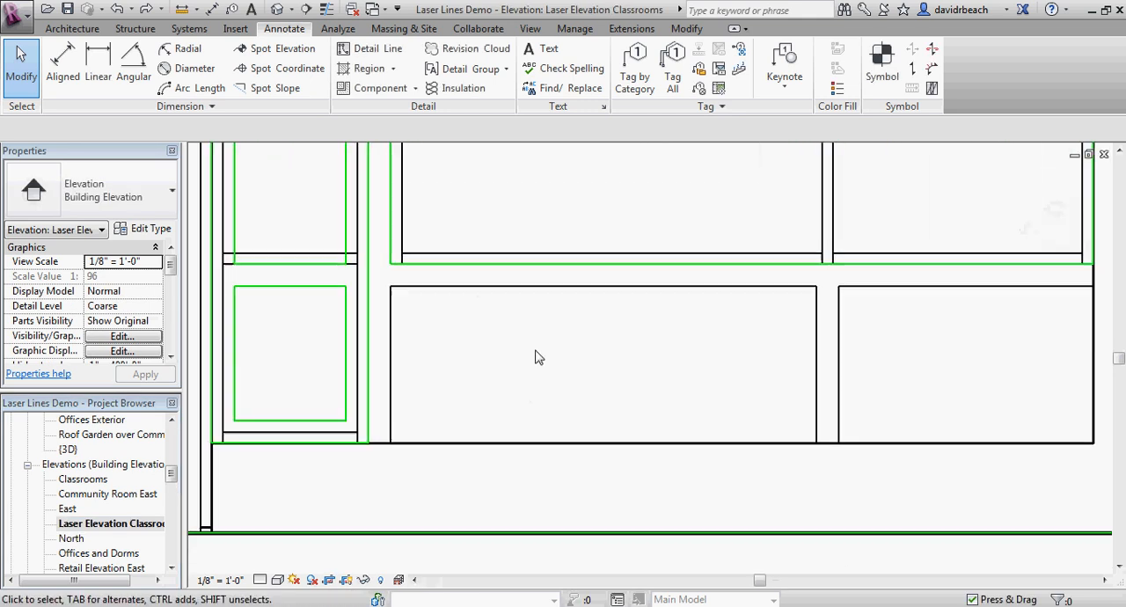
scroll(521, 332, down, 2)
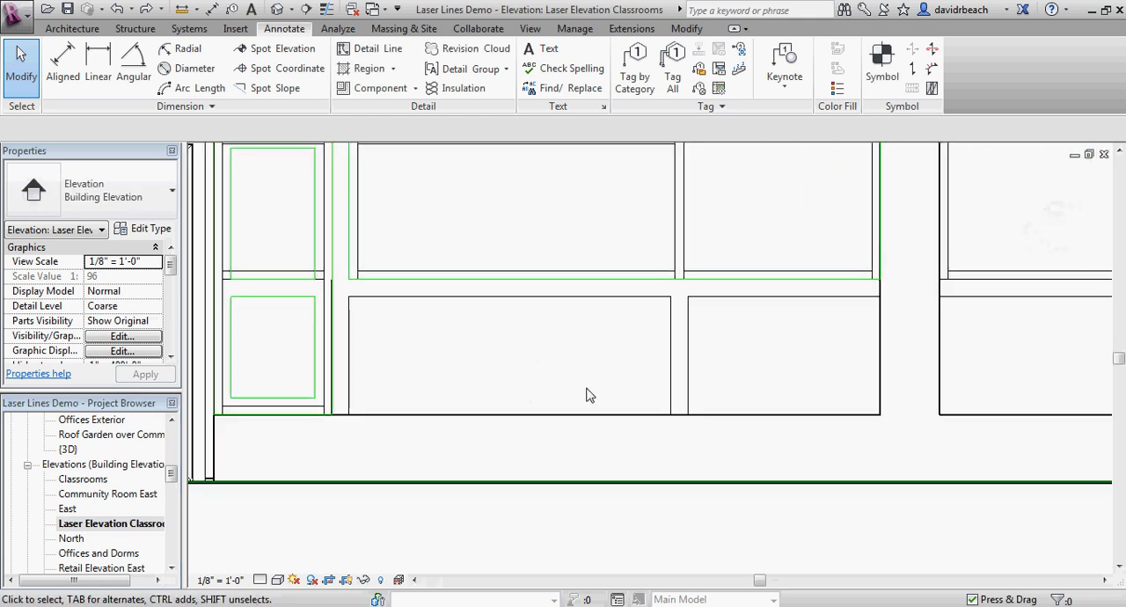
middle_drag(415, 346, 395, 343)
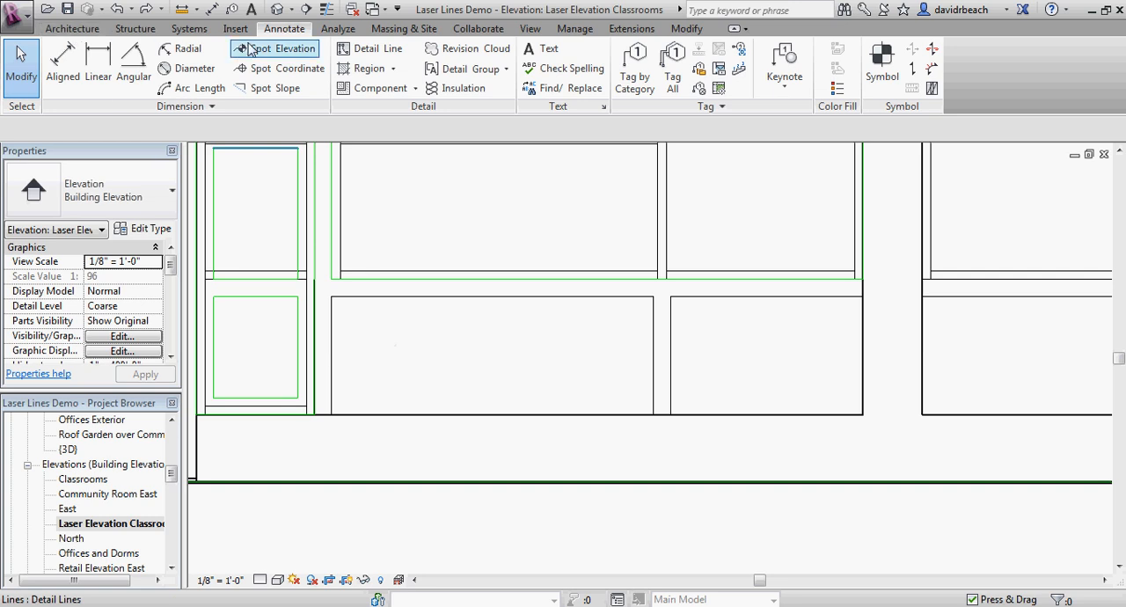
Step: Draw Laser Engrave detail line rectangles around both panels beneath the large window, the wider one 6'-4" by 2'-4"
click(368, 48)
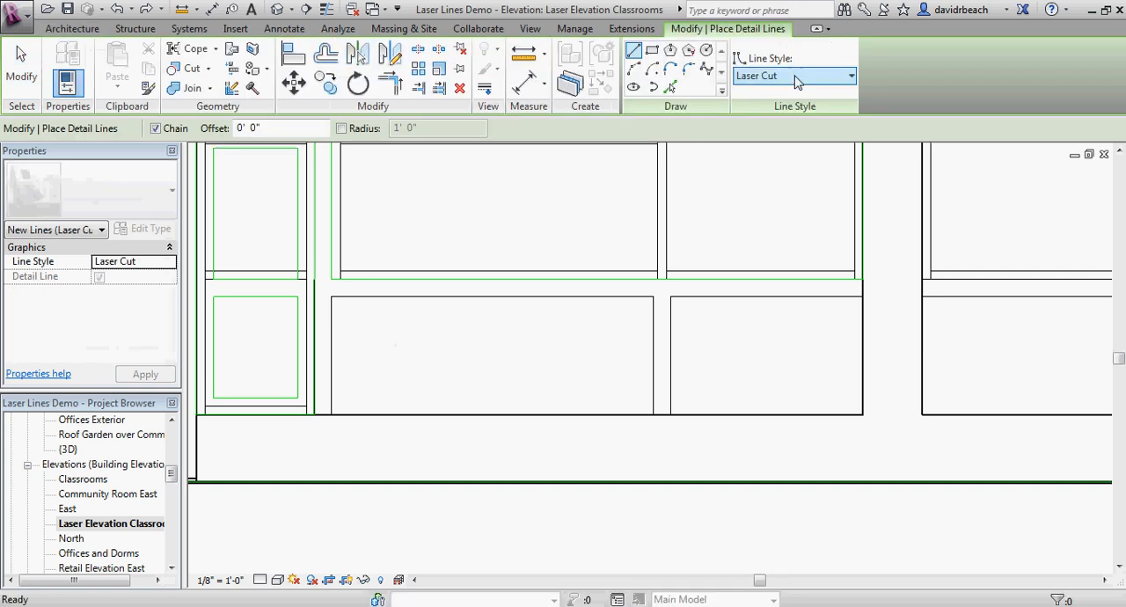
click(770, 234)
middle_drag(435, 385, 466, 375)
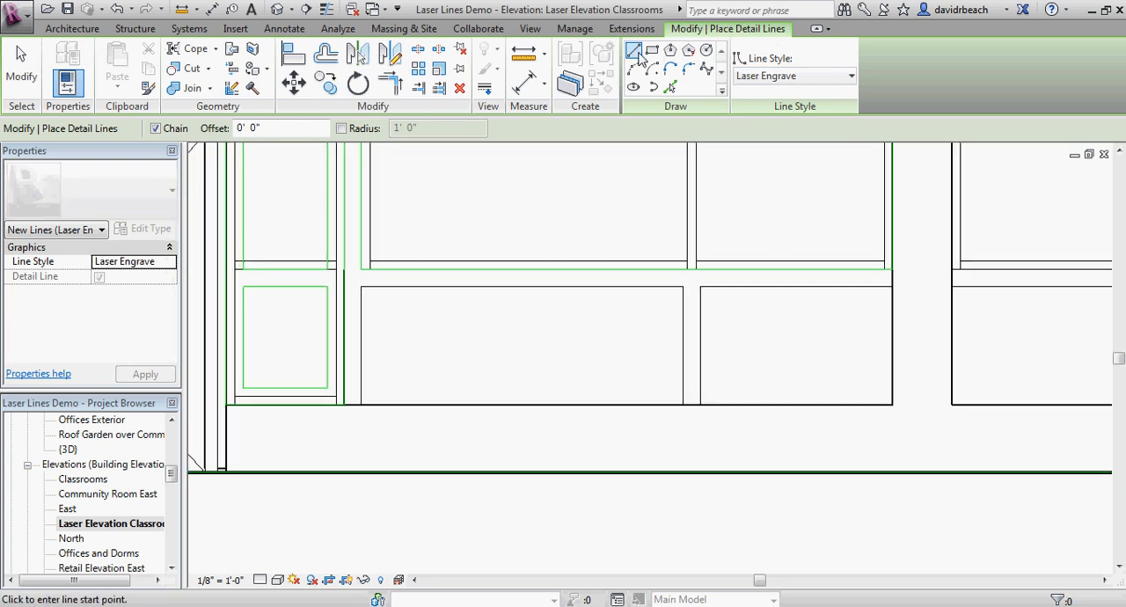
click(651, 50)
click(362, 287)
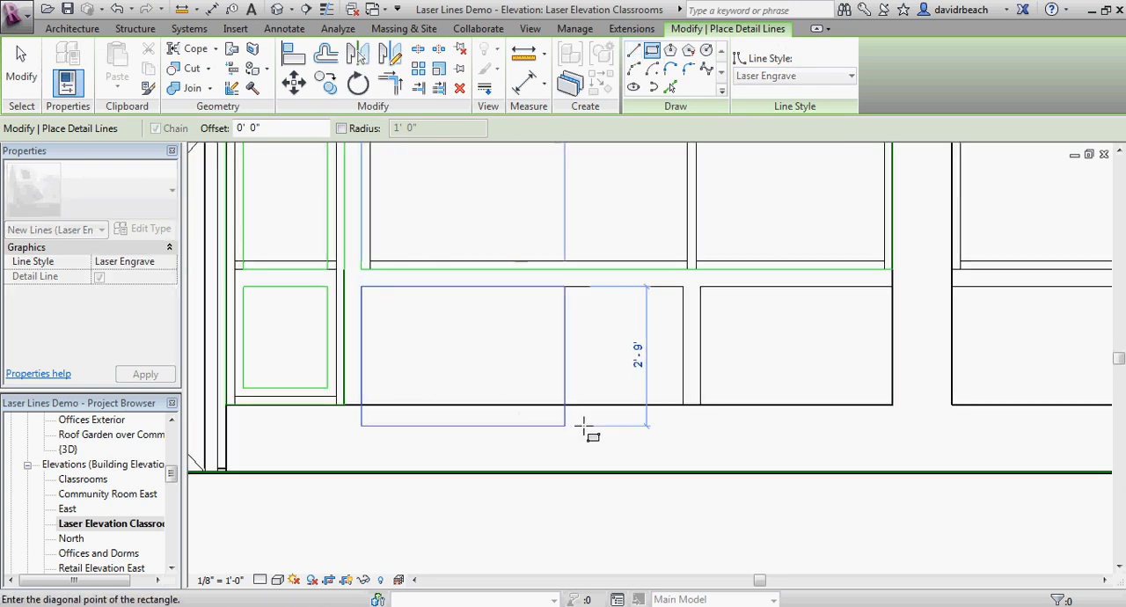
click(683, 405)
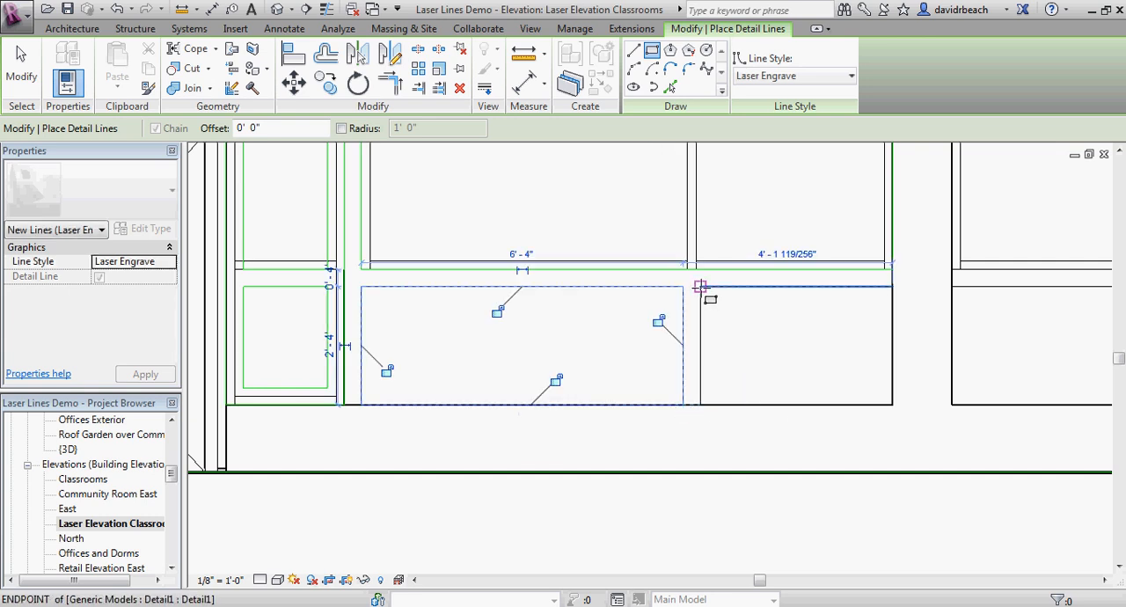
click(700, 286)
click(892, 404)
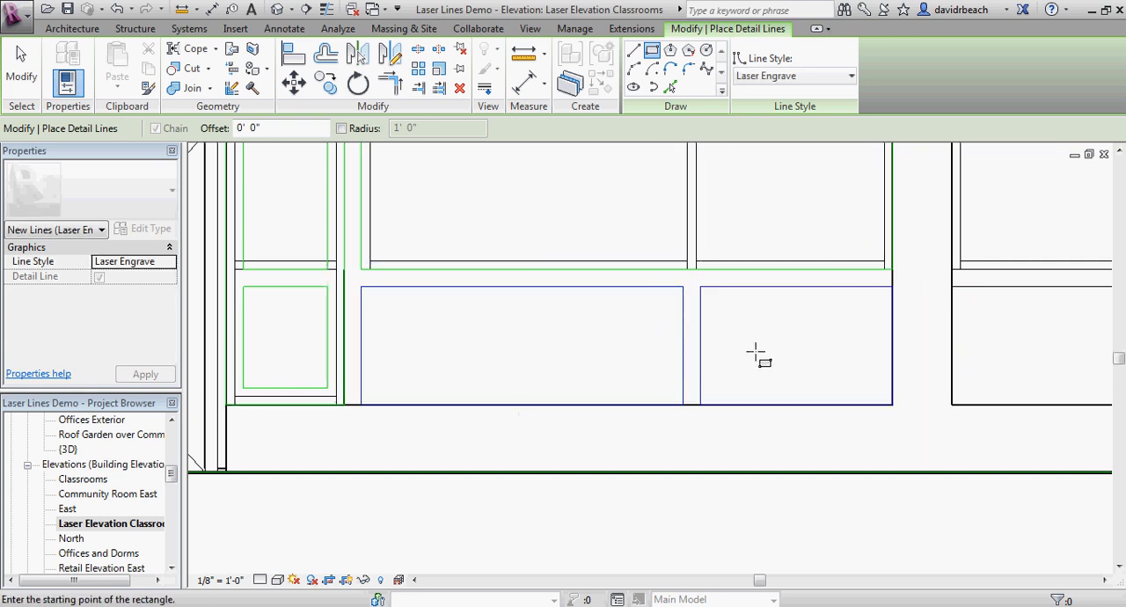
Step: Try offsetting a copy of the wider panel's left vertical Laser Engrave line 1" inward and check its spacing
scroll(636, 360, up, 2)
click(324, 54)
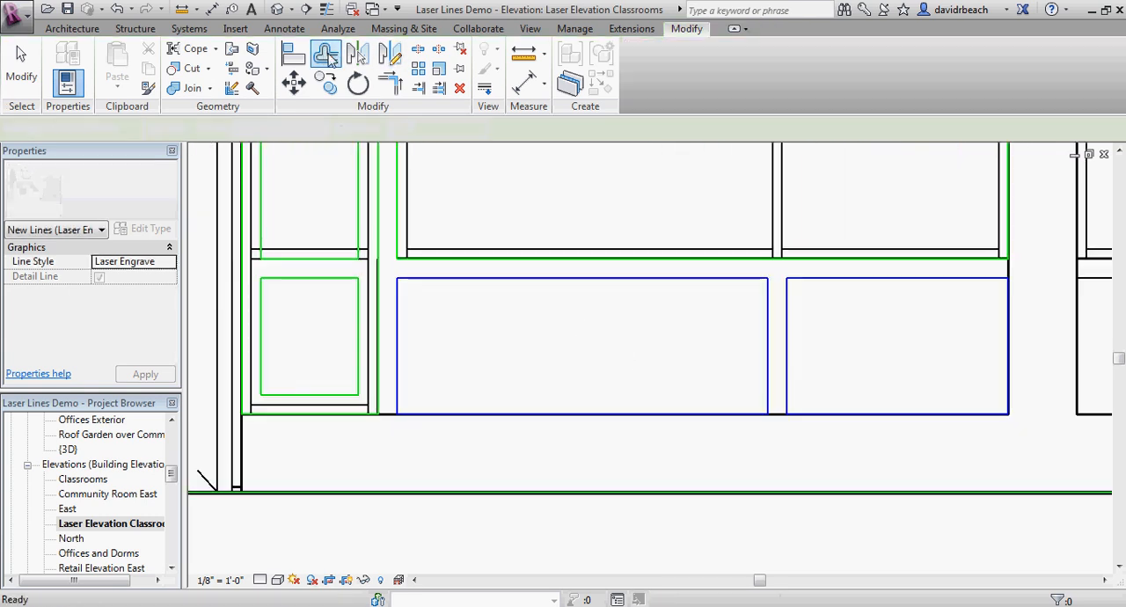
drag(262, 128, 163, 125)
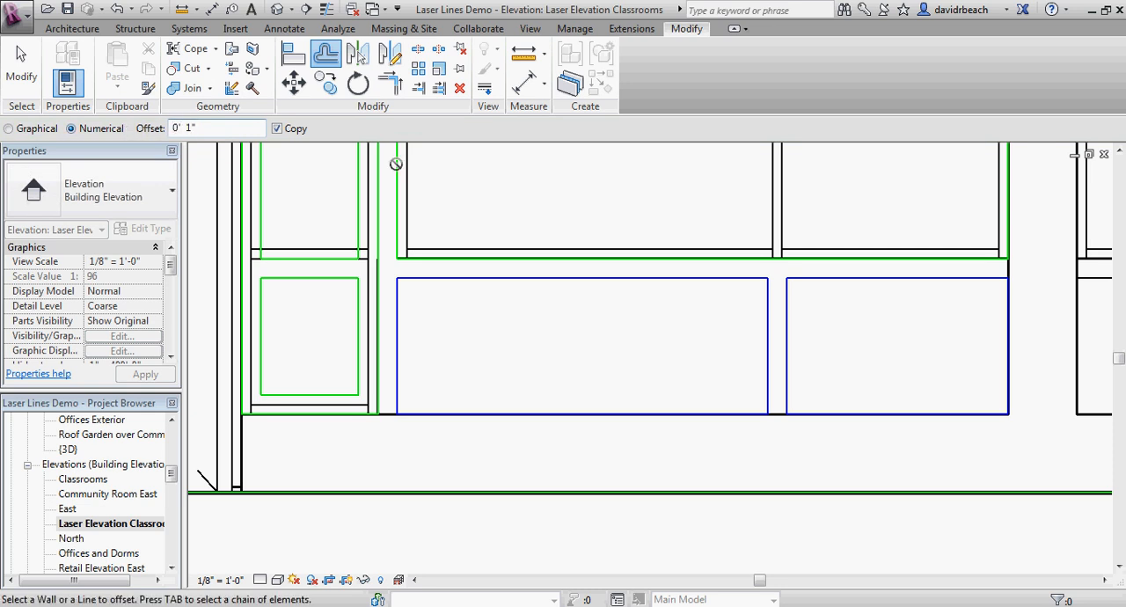
click(400, 328)
key(Escape)
middle_drag(438, 335, 436, 360)
scroll(454, 344, up, 4)
scroll(434, 350, up, 3)
click(385, 358)
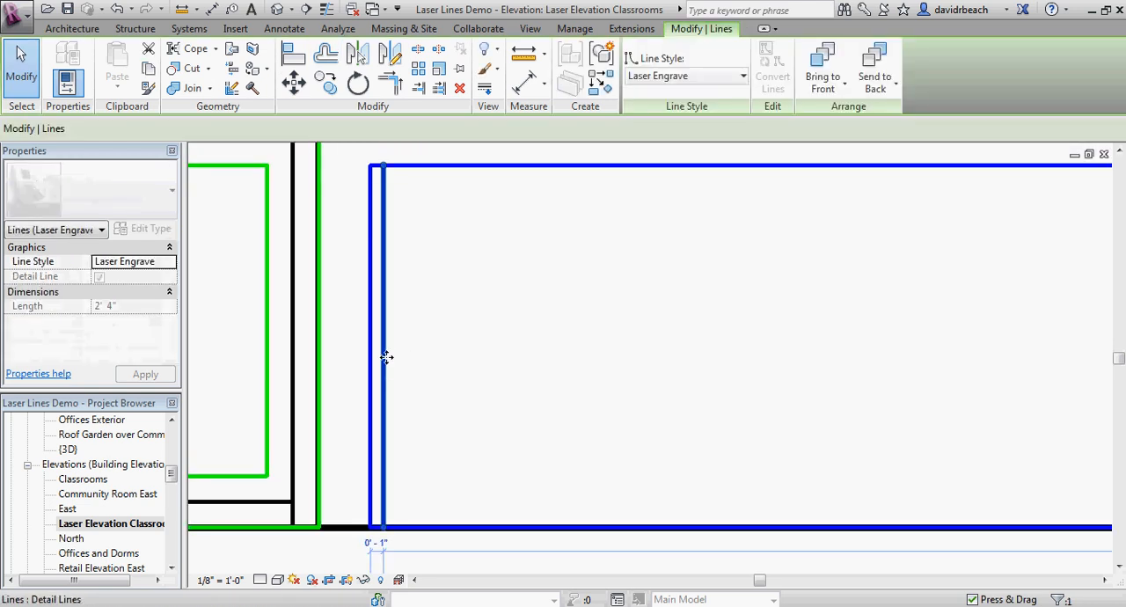
key(Escape)
scroll(457, 359, down, 4)
middle_drag(475, 353, 442, 363)
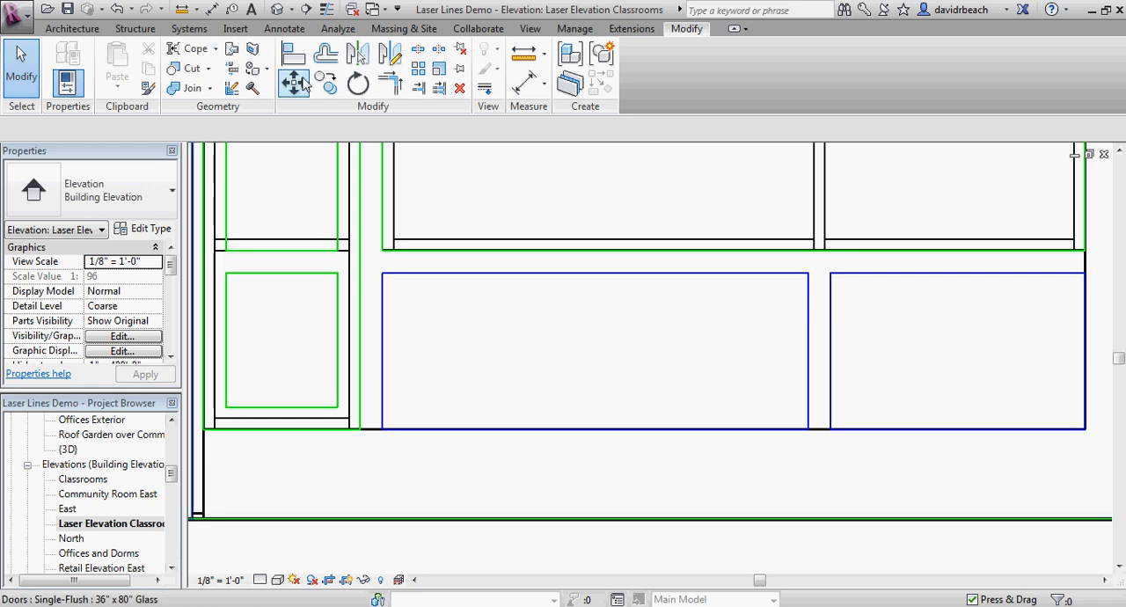
Step: Offset a copy of the wider panel's left vertical Laser Engrave line 4" inward
click(325, 54)
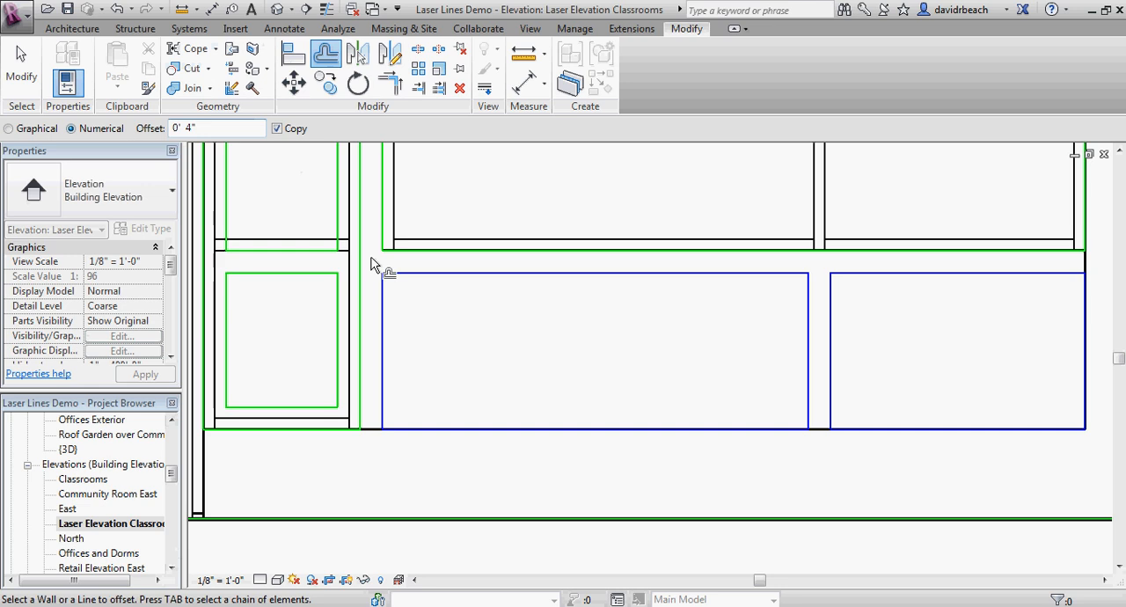
click(384, 320)
key(Escape)
Step: Copy the first inner vertical engrave line 4" to the right, using the panel's lower left corner as base point
scroll(471, 327, down, 3)
middle_drag(471, 329, 433, 334)
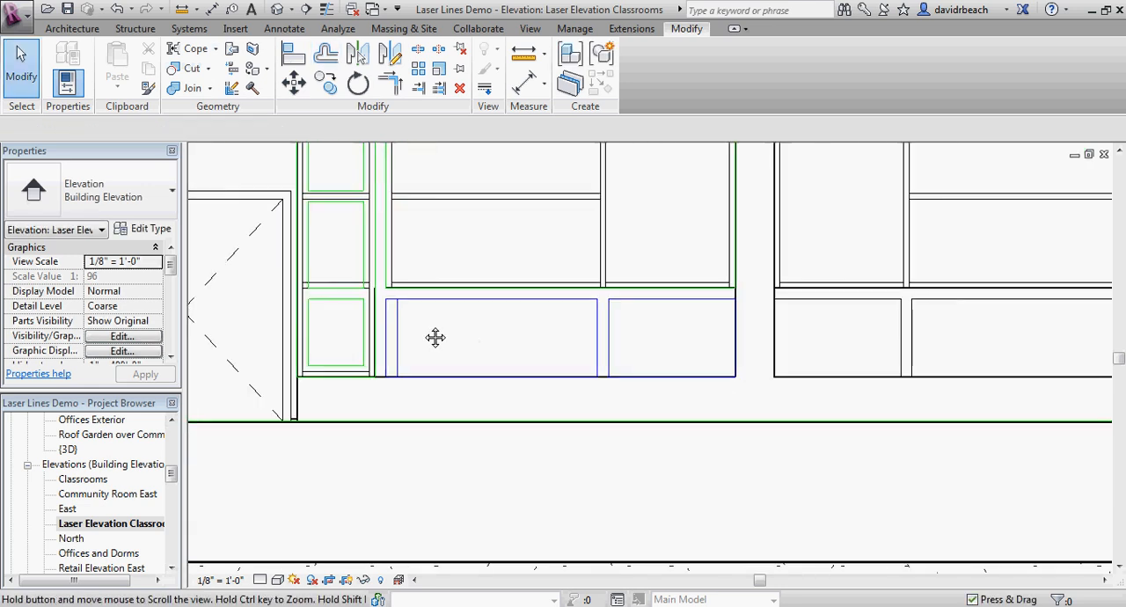
scroll(432, 333, up, 2)
scroll(422, 333, up, 3)
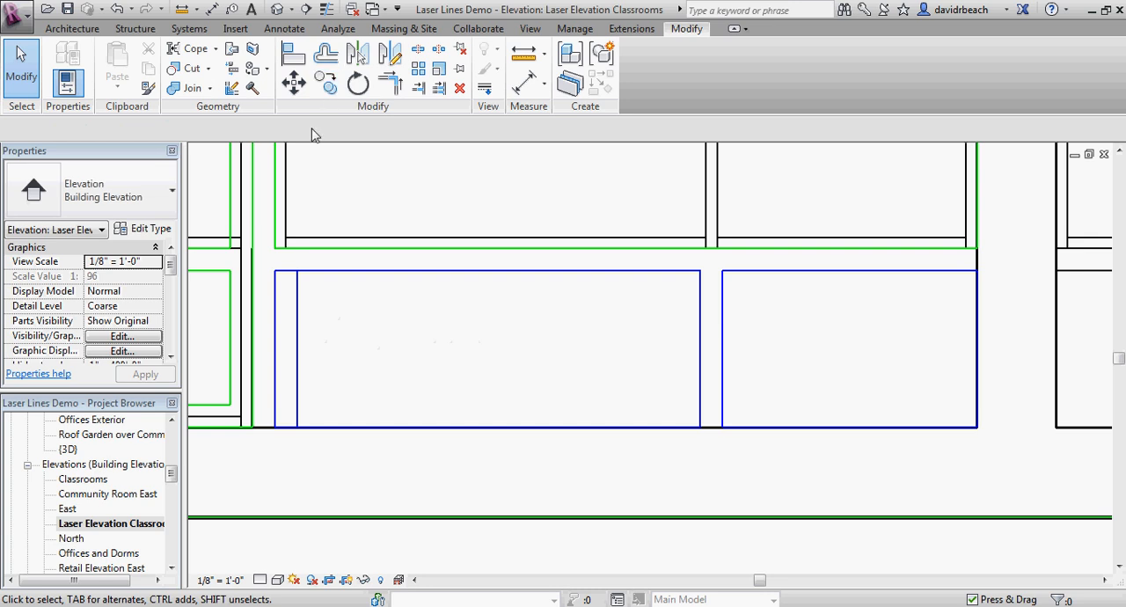
click(325, 84)
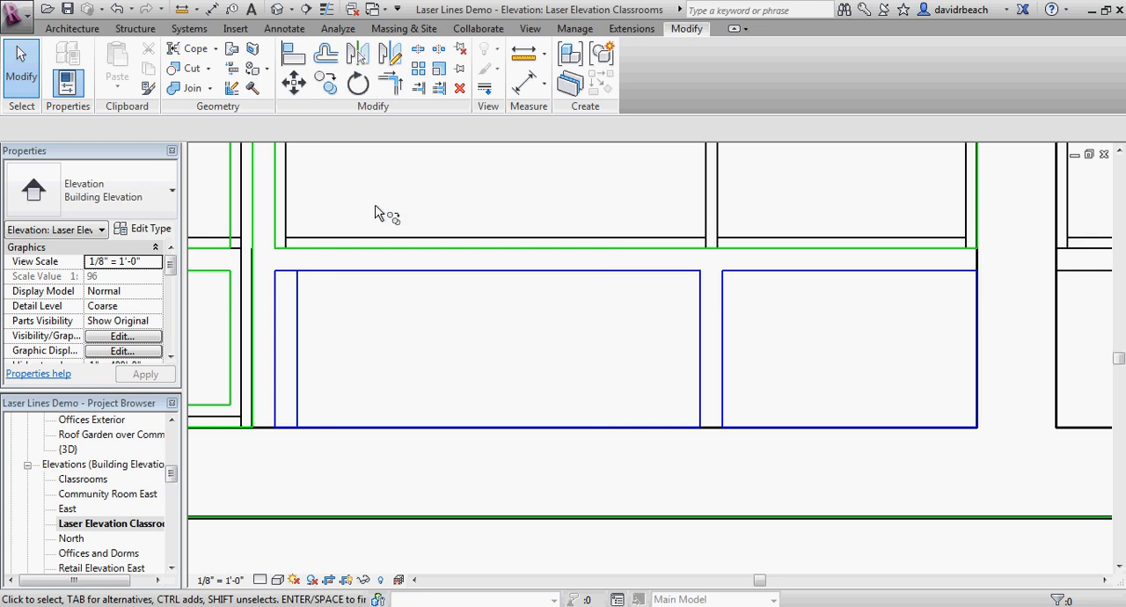
click(298, 335)
key(Return)
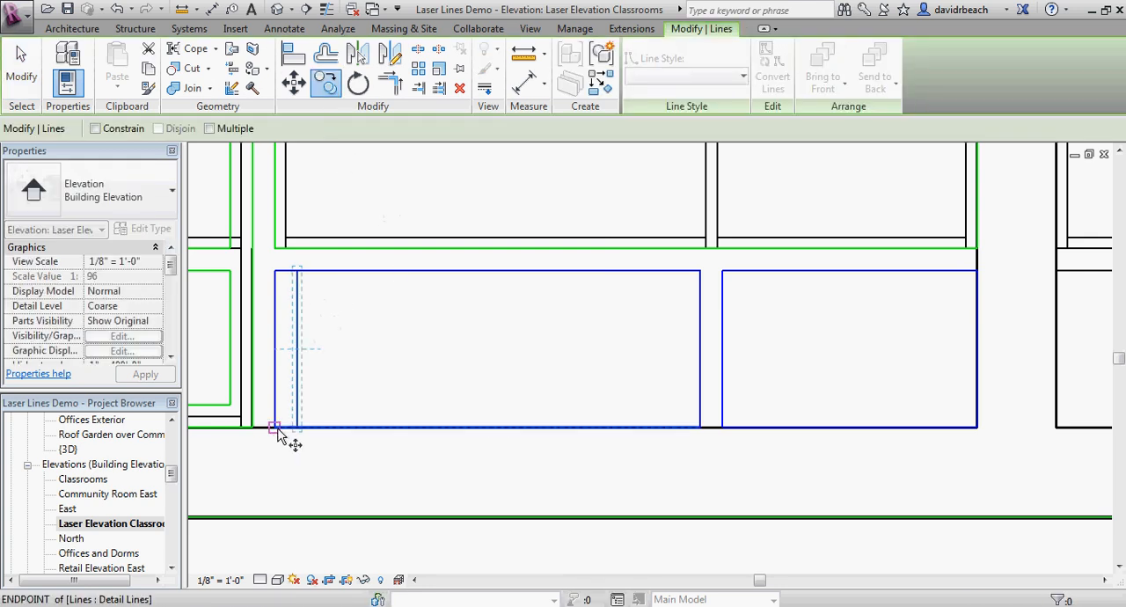
click(274, 428)
click(296, 427)
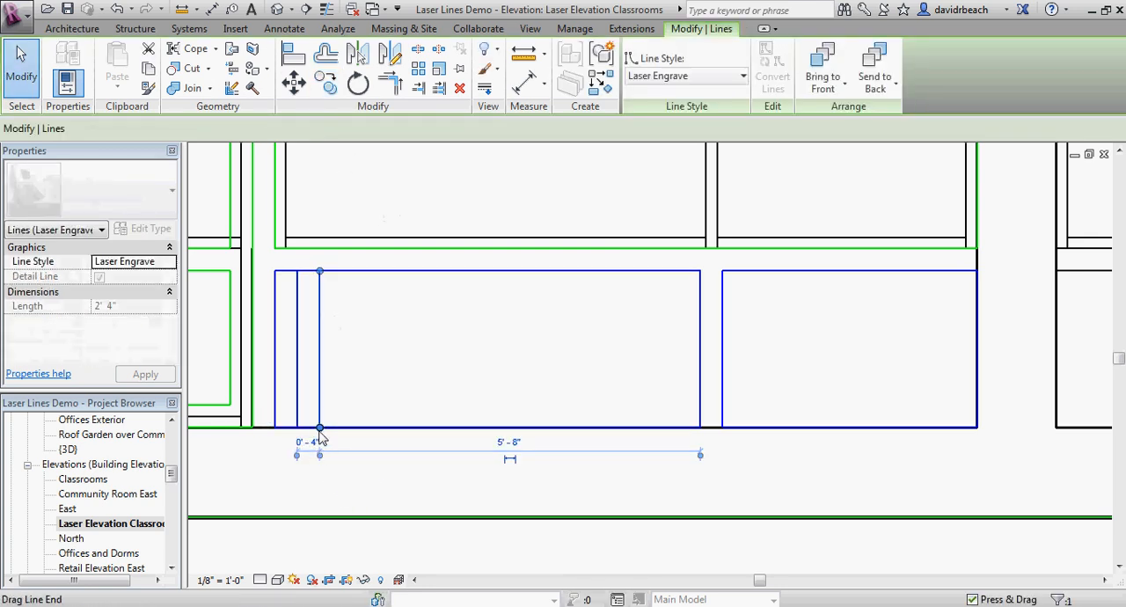
drag(362, 403, 292, 380)
key(c)
key(o)
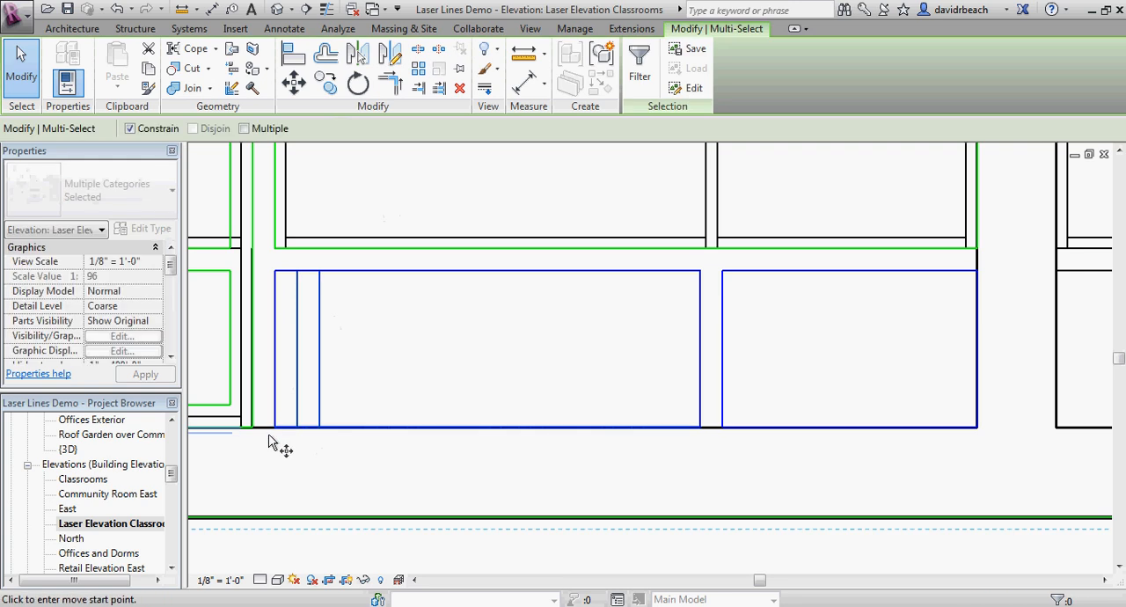
click(320, 427)
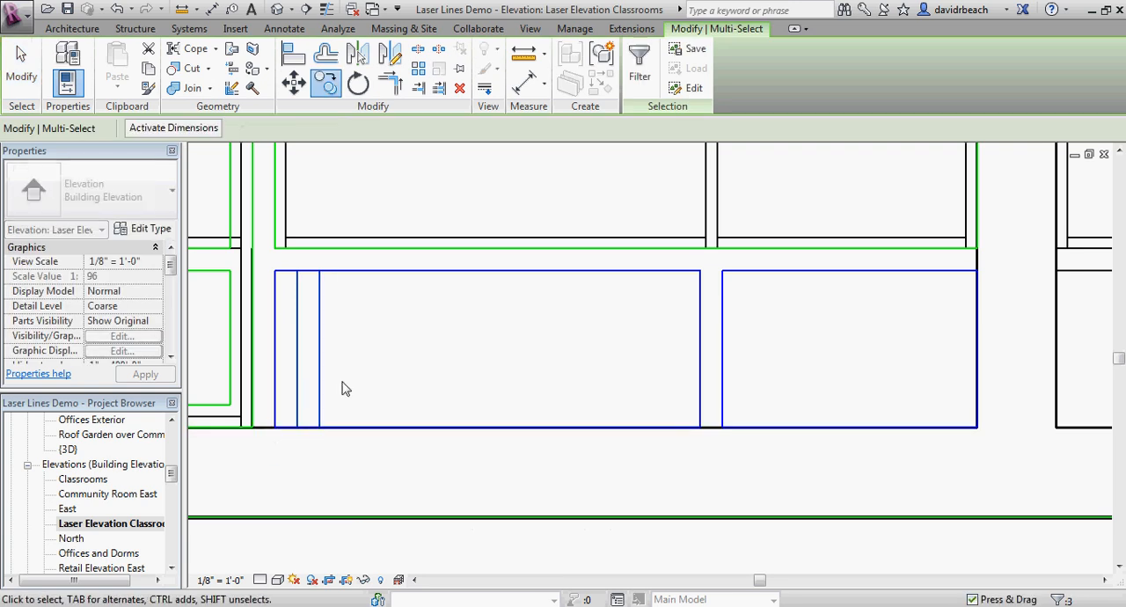
Step: Copy the two inner vertical engrave lines 8" to the right, using the wider panel's lower left corner as base point
drag(362, 332, 288, 322)
key(c)
key(o)
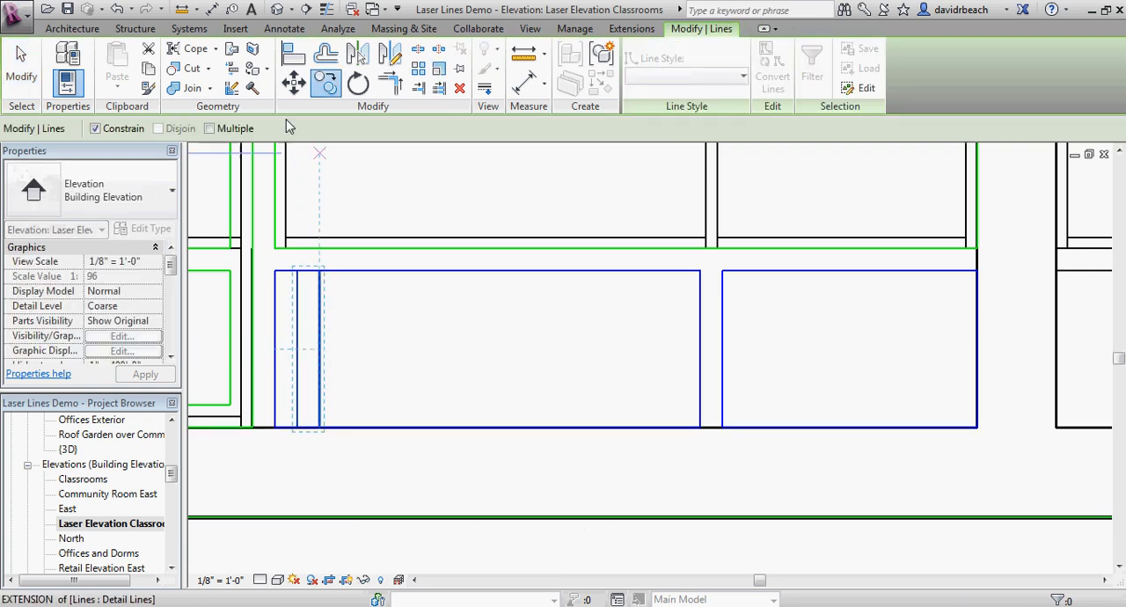
click(274, 428)
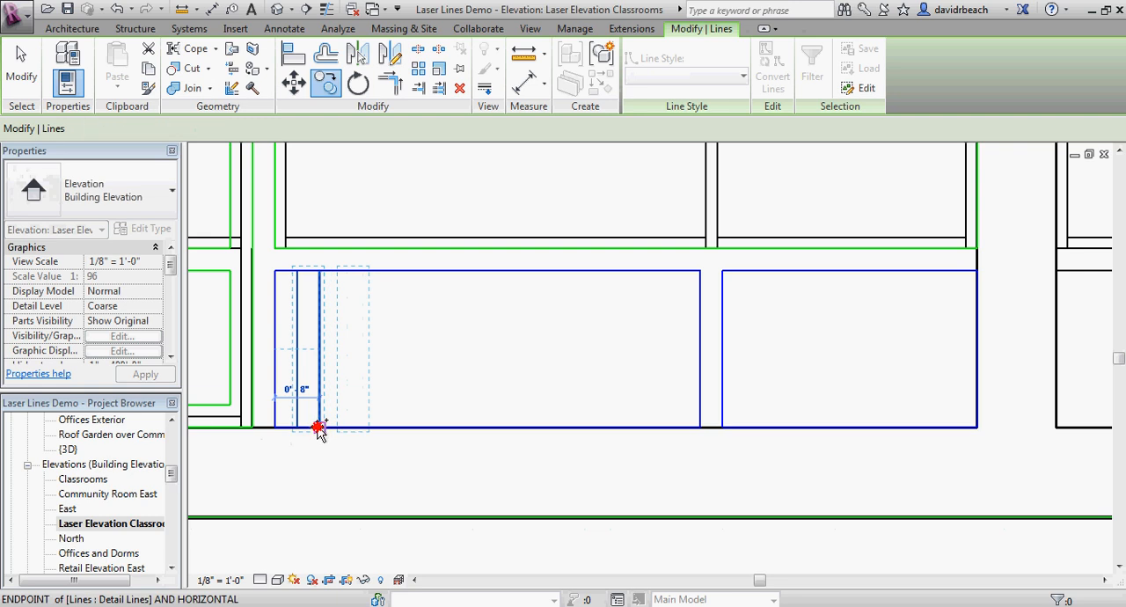
click(320, 428)
Step: Copy the four inner engrave lines to the right, from the wider panel's lower left corner to the fourth line's lower end
drag(417, 373, 284, 356)
key(c)
key(o)
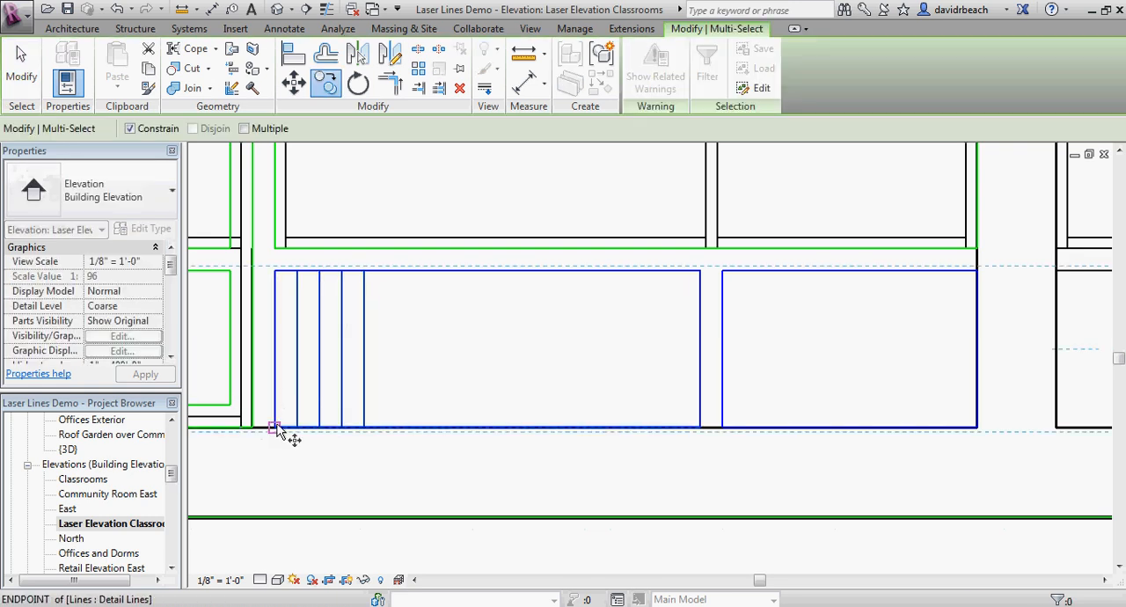
click(275, 428)
click(391, 436)
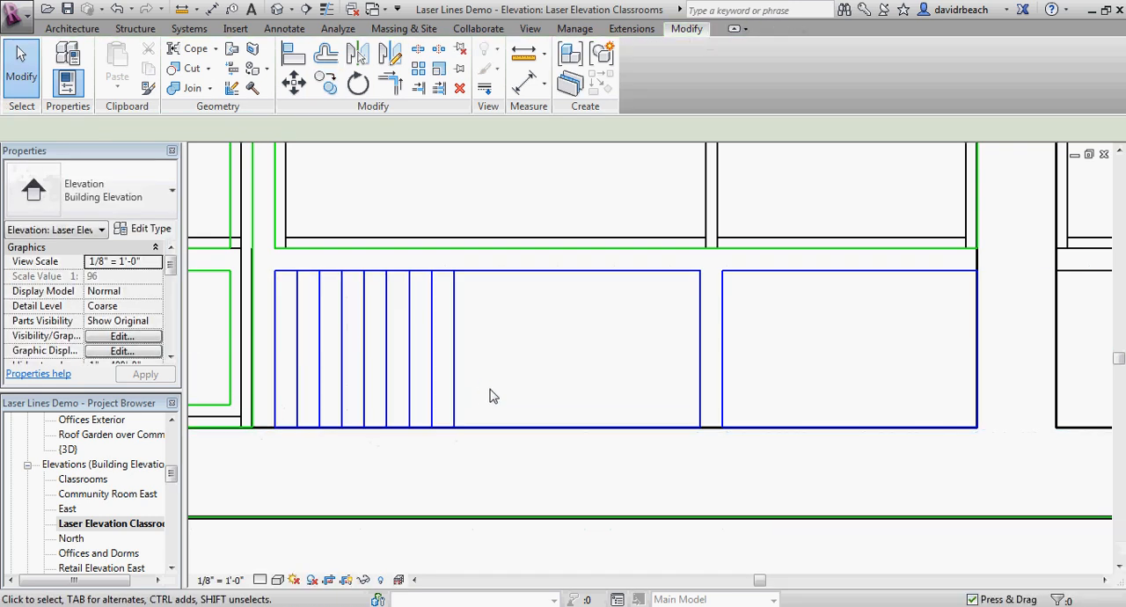
drag(338, 381, 339, 380)
key(Escape)
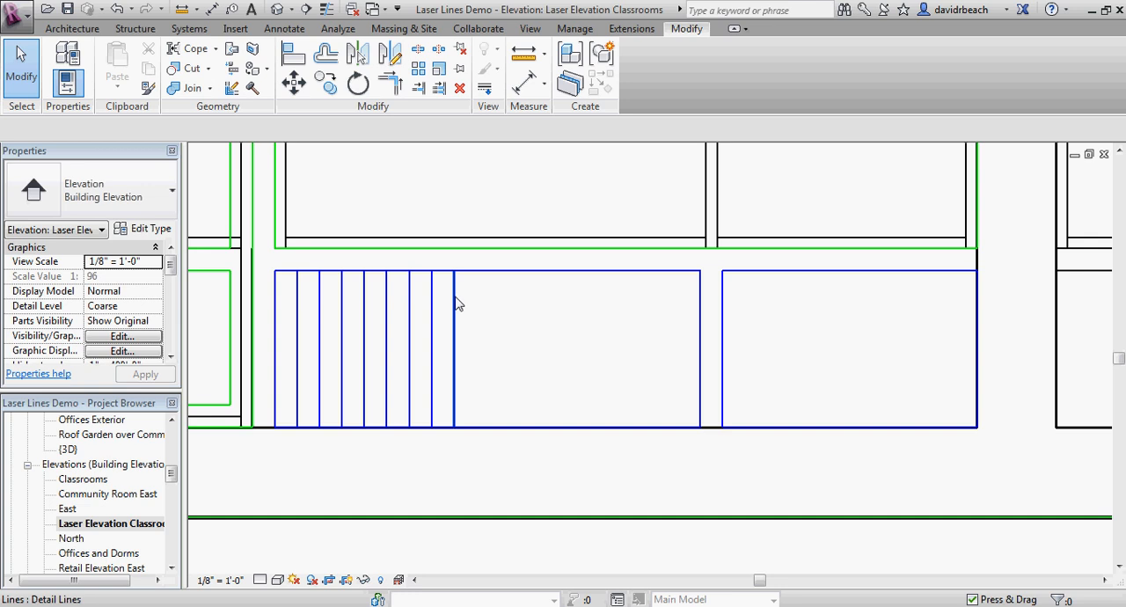
Step: Copy all eight inner engrave lines to the right, from the wider panel's lower left corner to the eighth line's lower end
drag(291, 261, 486, 453)
key(m)
key(v)
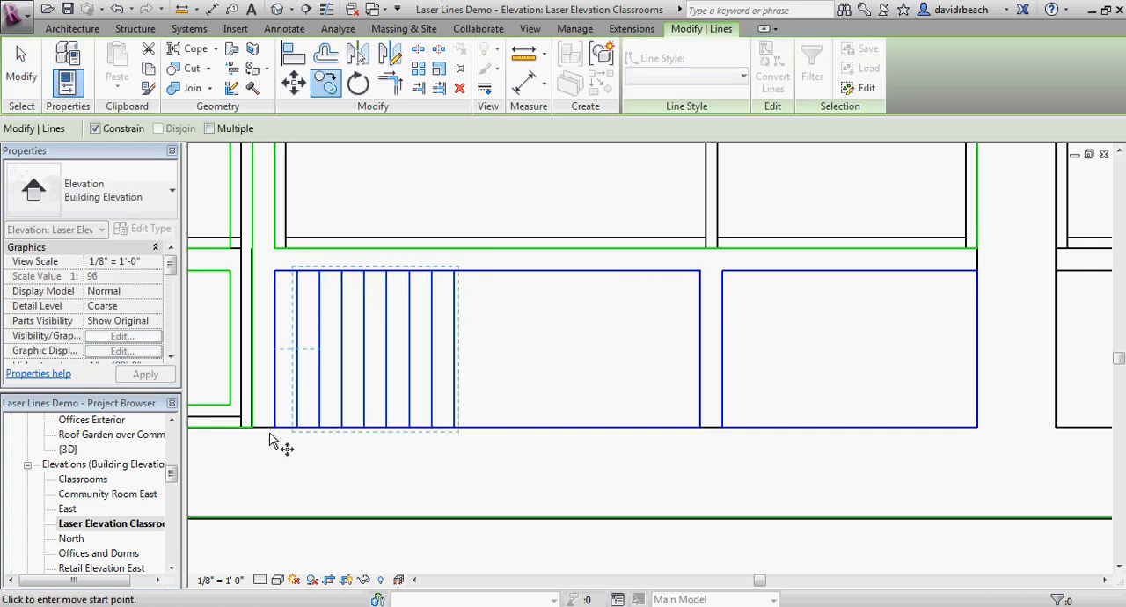
click(274, 427)
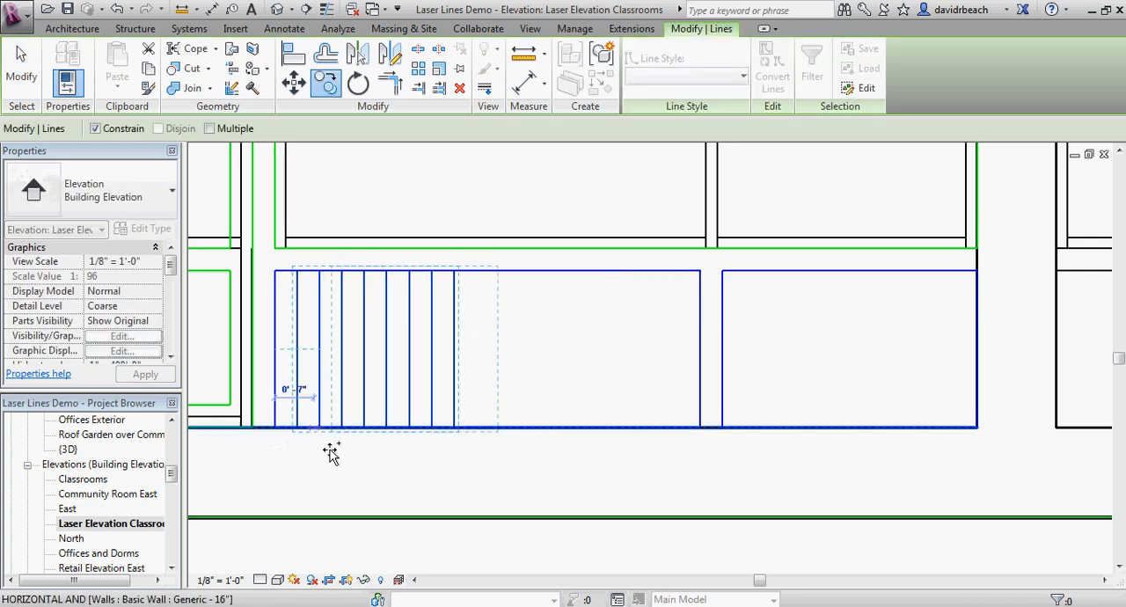
click(454, 428)
click(490, 465)
Step: Fill the wider panel's remaining gap with multiple copies of its last inner engrave line, spaced 4" apart
middle_drag(656, 420, 533, 400)
scroll(533, 400, up, 1)
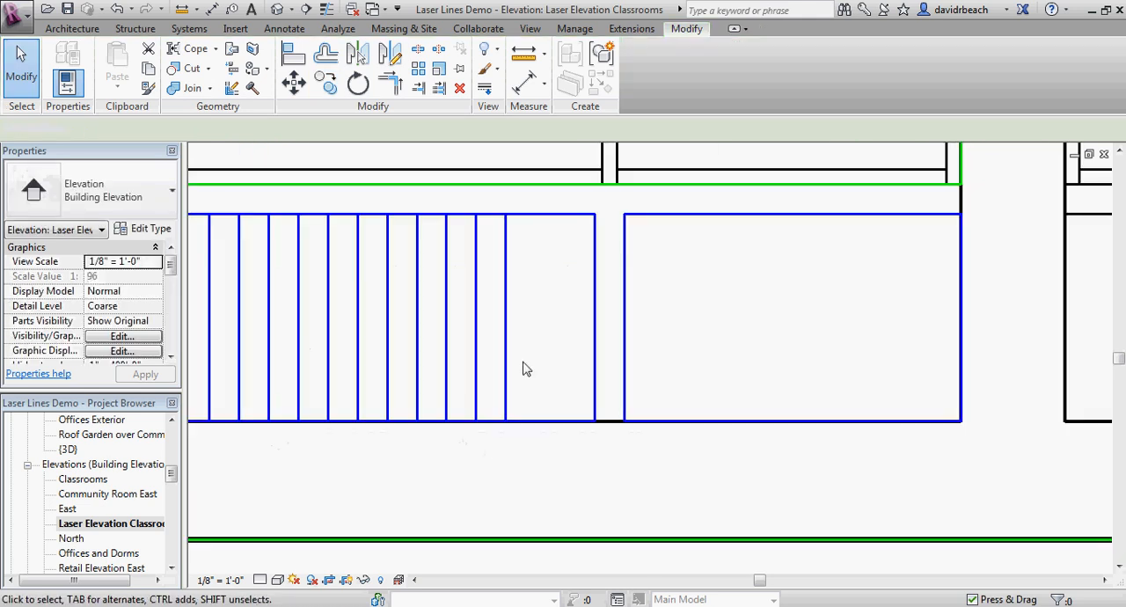
click(507, 385)
key(c)
key(o)
click(210, 129)
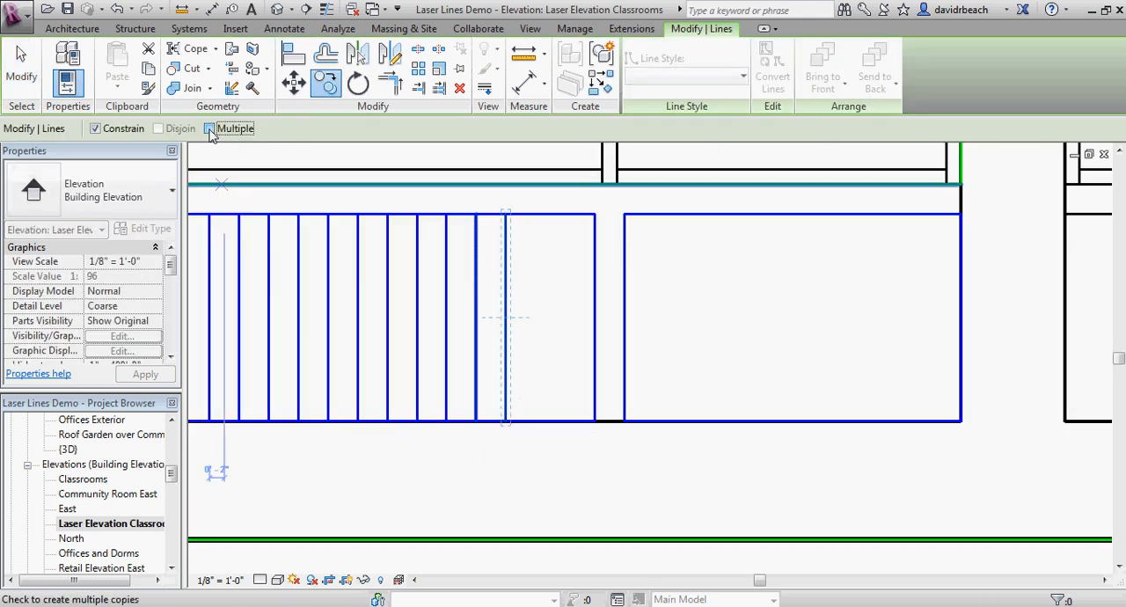
click(477, 422)
click(505, 422)
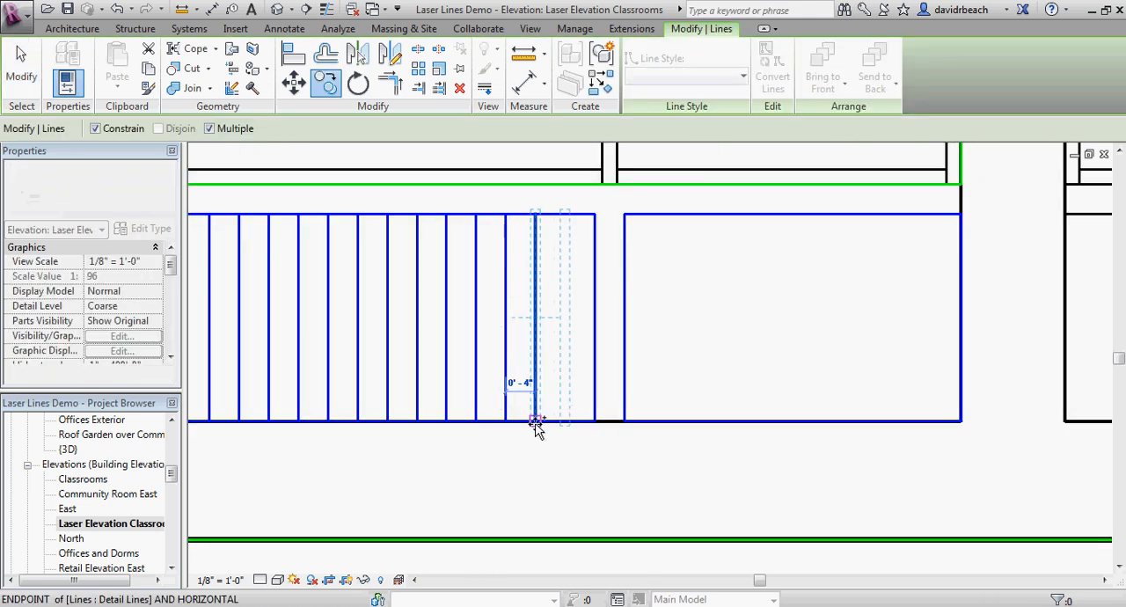
click(535, 422)
key(Escape)
key(Escape)
Step: Array the narrower panel's left vertical Laser Engrave line rightward at 4" spacing, raising the item count until the lines fill the panel
scroll(638, 406, down, 4)
middle_drag(691, 391, 511, 376)
scroll(604, 383, up, 3)
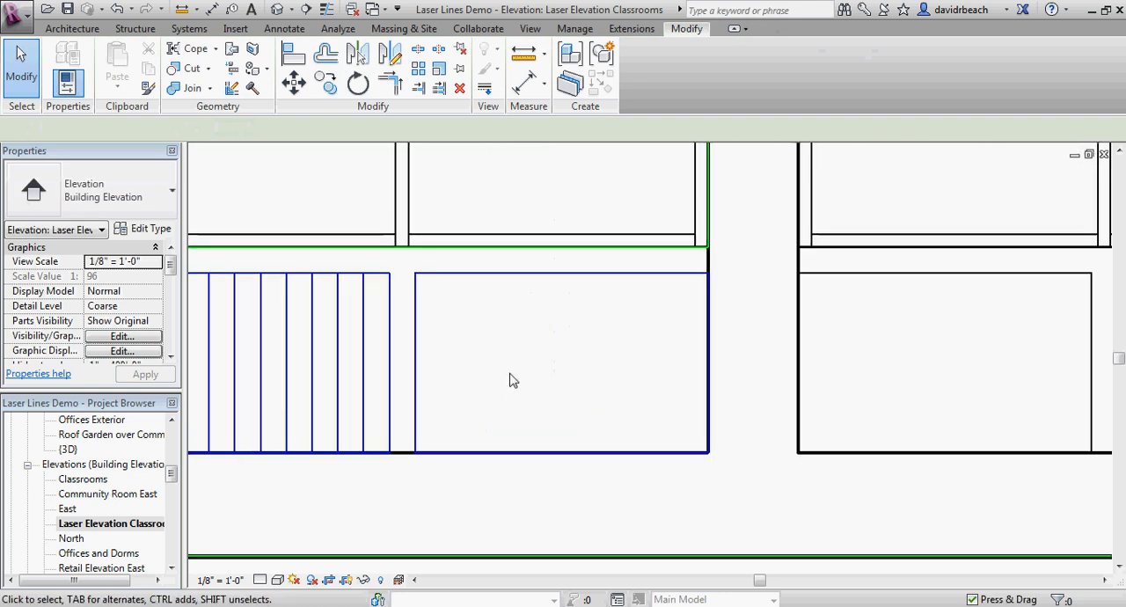
click(423, 315)
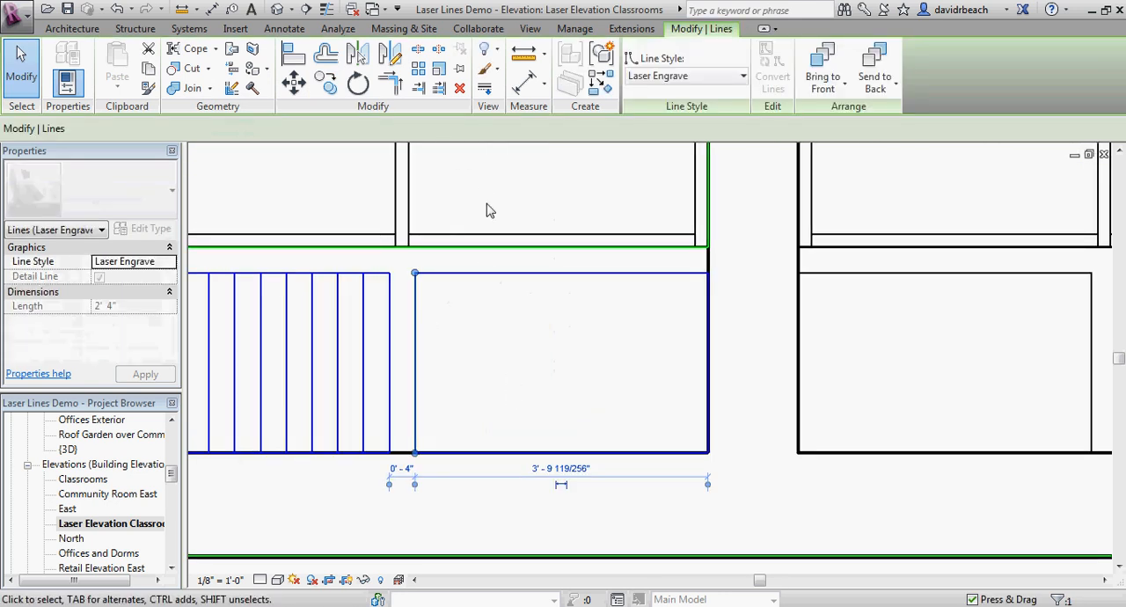
click(418, 75)
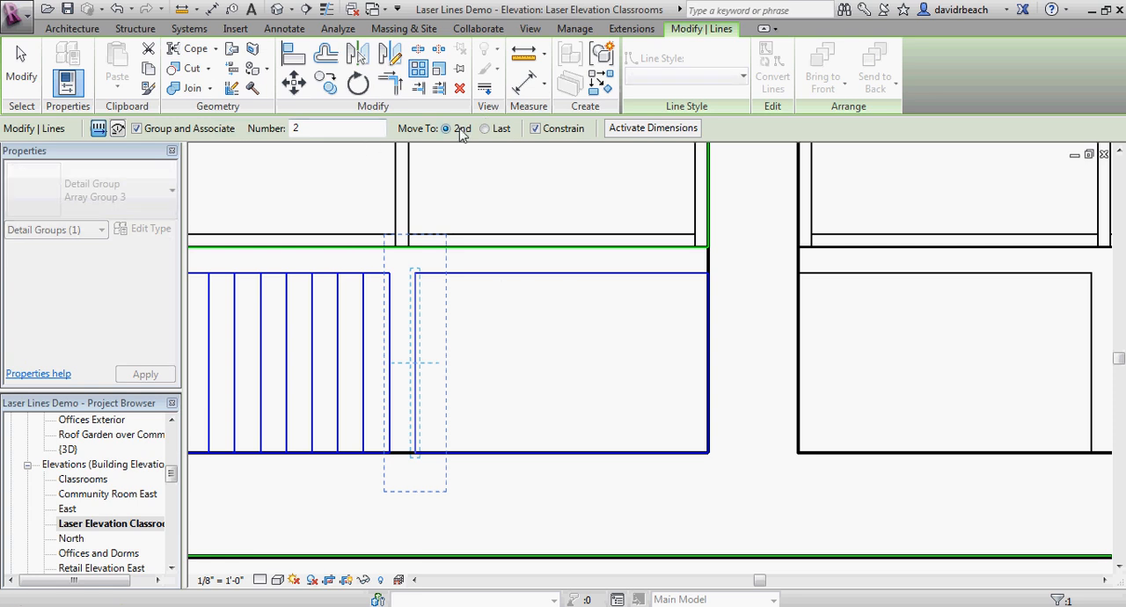
click(363, 454)
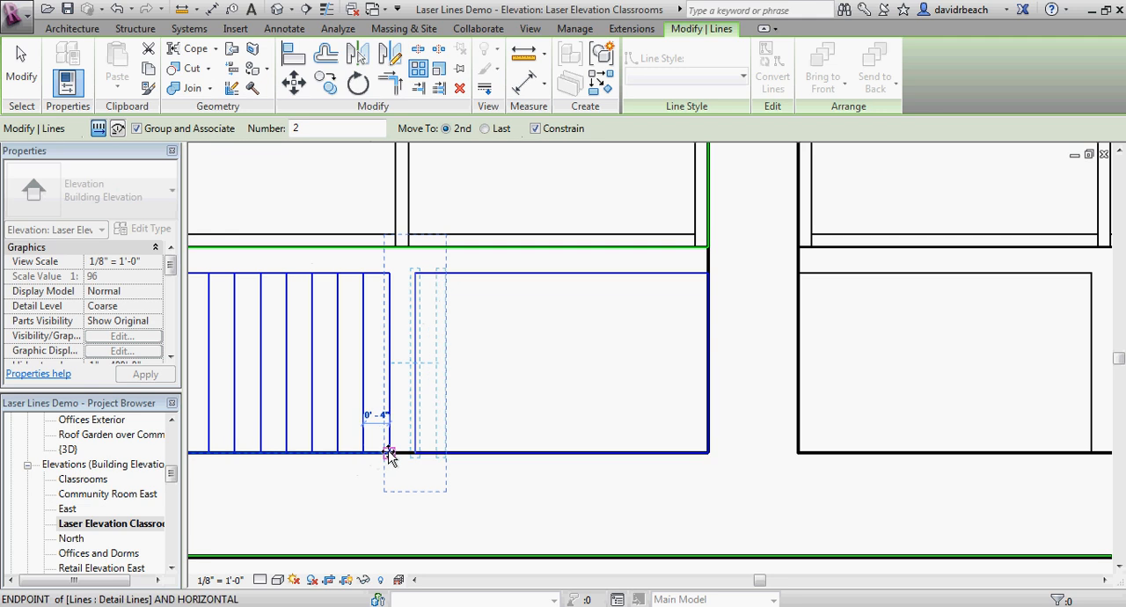
click(390, 454)
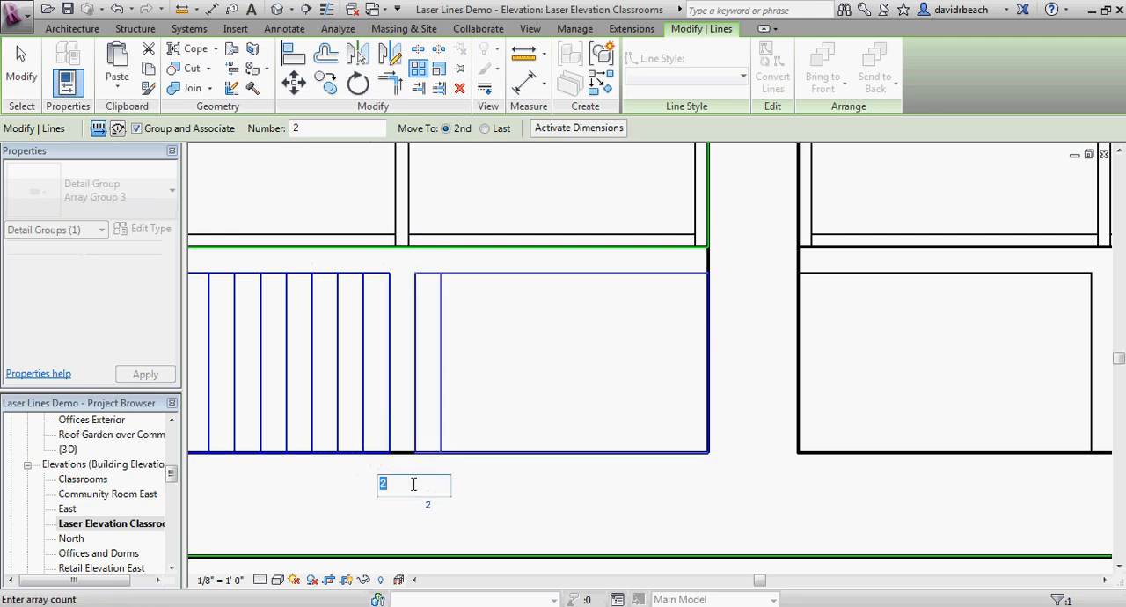
key(Return)
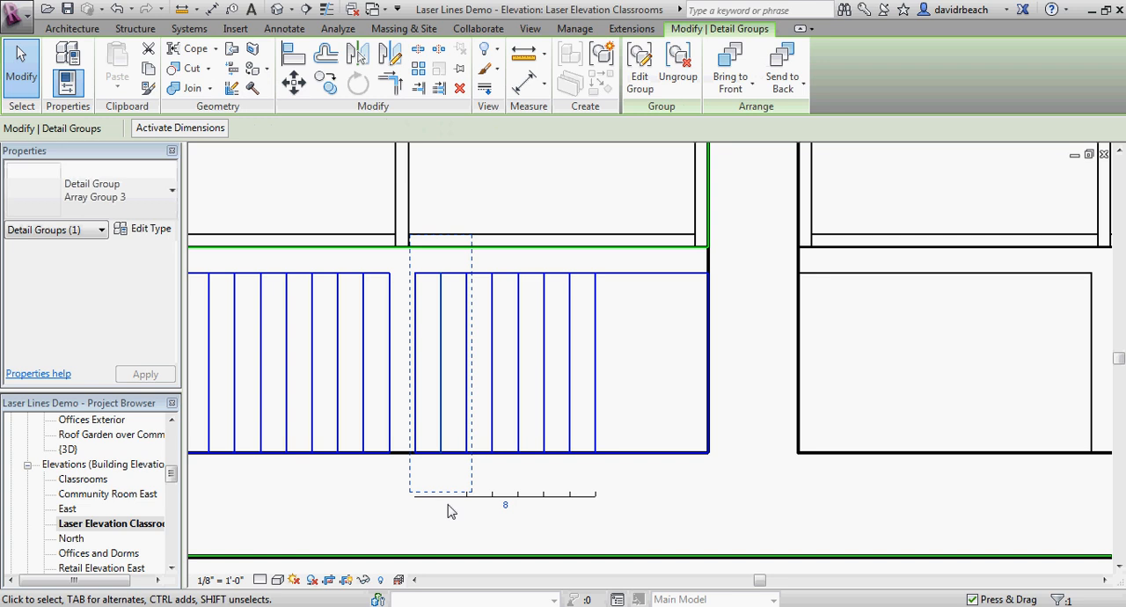
click(508, 507)
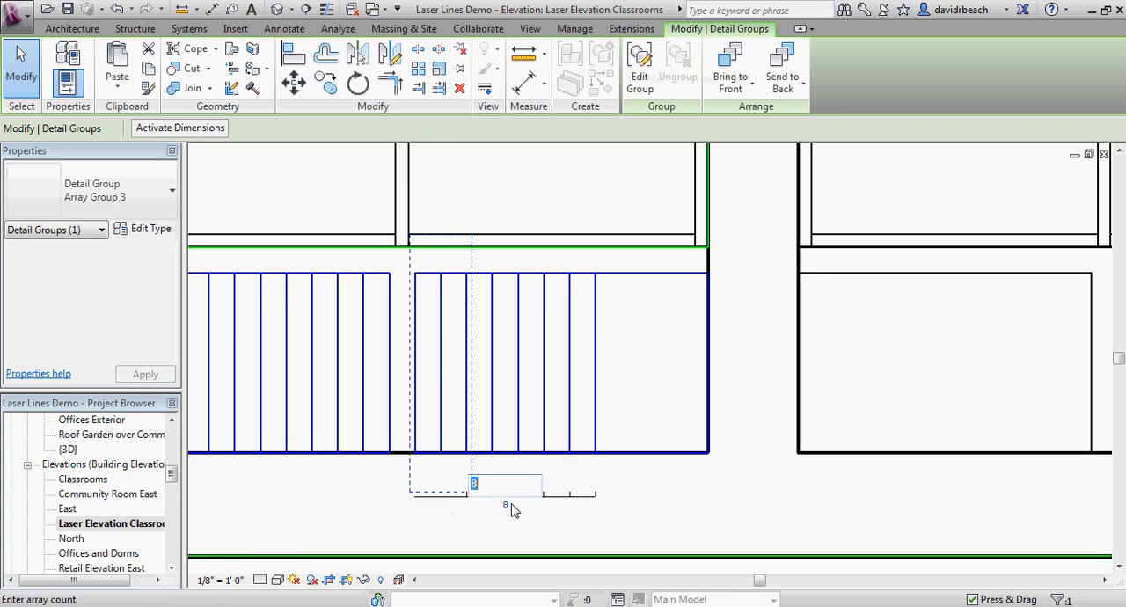
key(Return)
click(741, 377)
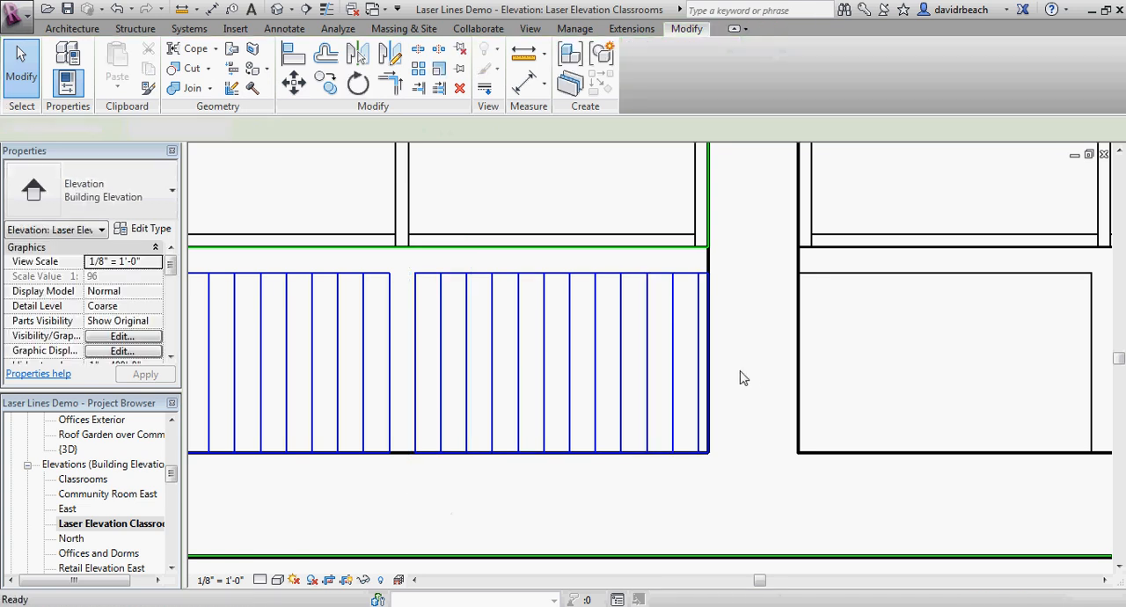
Step: Delete the last arrayed engrave line close to the narrower panel's right edge
click(707, 375)
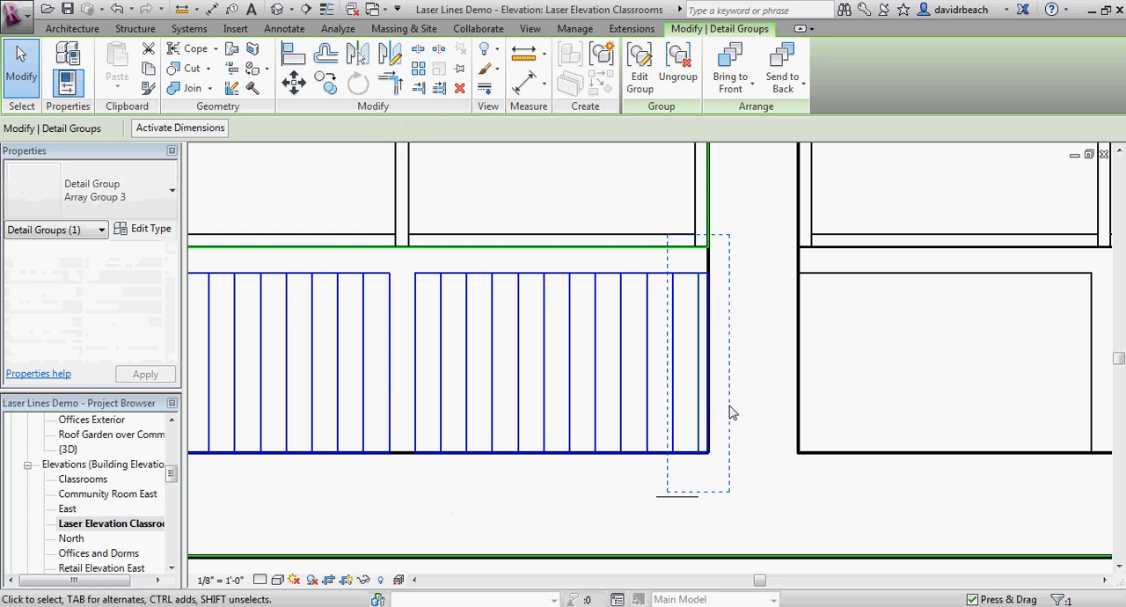
click(724, 404)
mouse_move(724, 404)
middle_down()
mouse_move(757, 435)
mouse_move(715, 403)
middle_up()
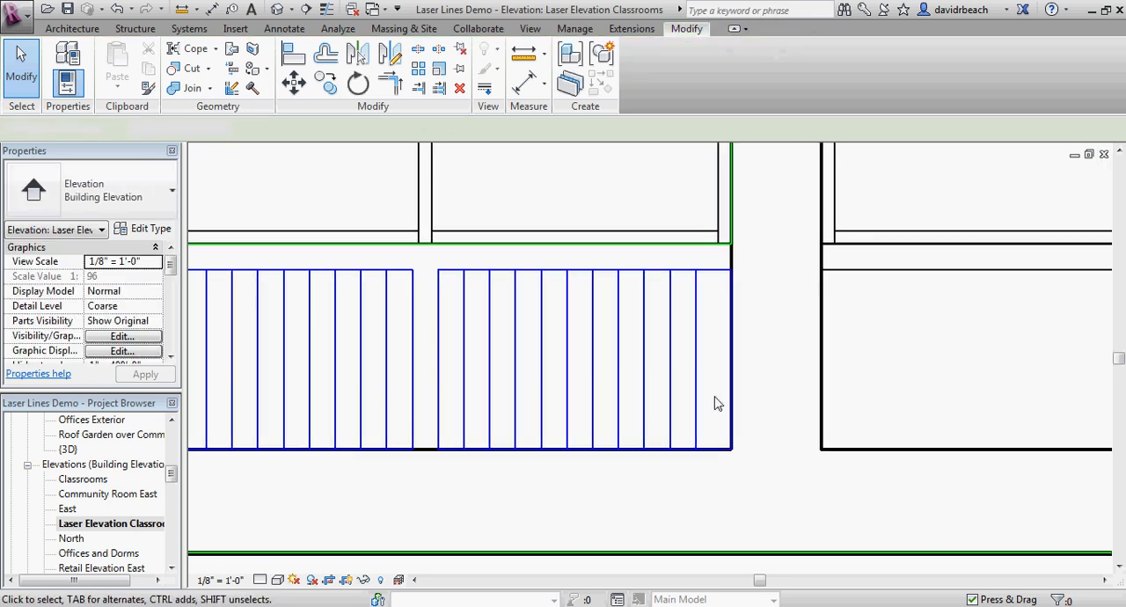
drag(707, 382, 632, 393)
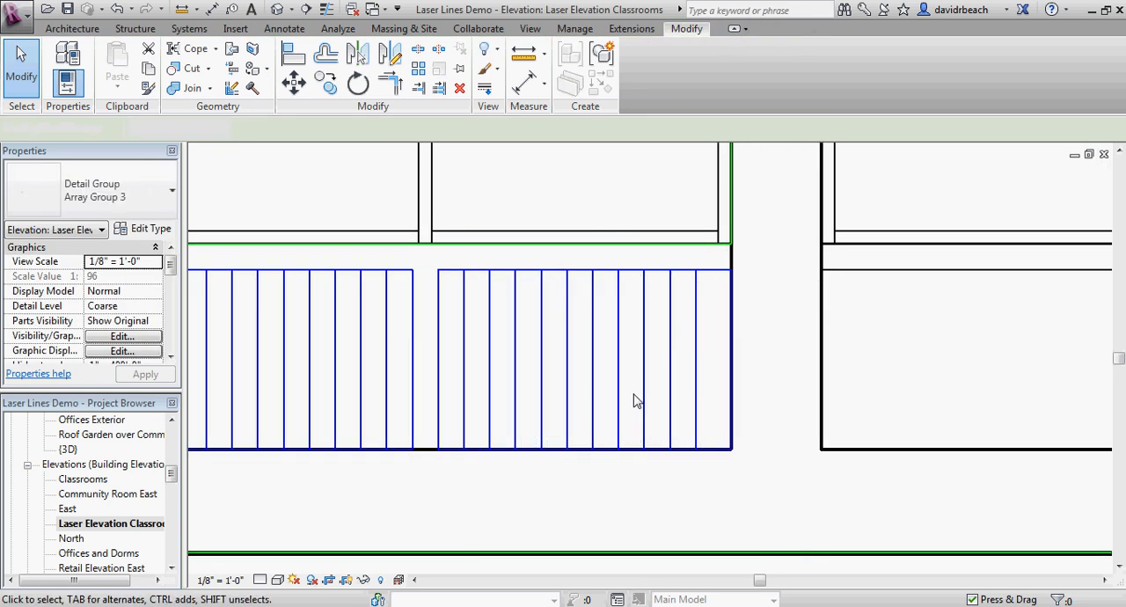
Step: Move the classroom wall's outer Laser Cut rectangle straight down, aligning its top edge with the top of the lower frame piece
scroll(634, 395, down, 2)
scroll(668, 431, down, 4)
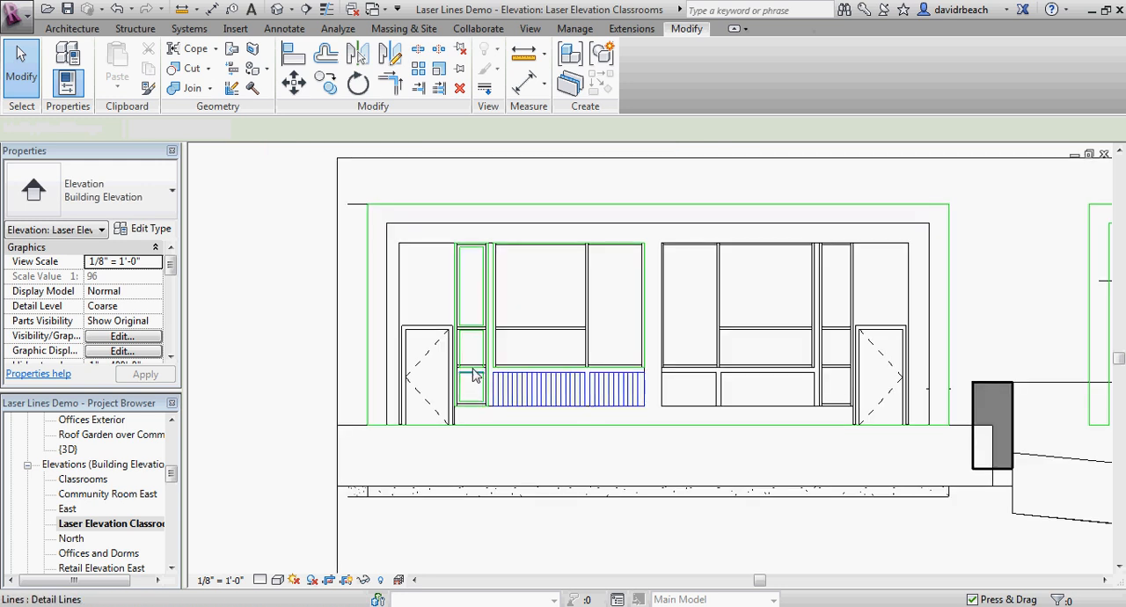
key(Tab)
click(378, 433)
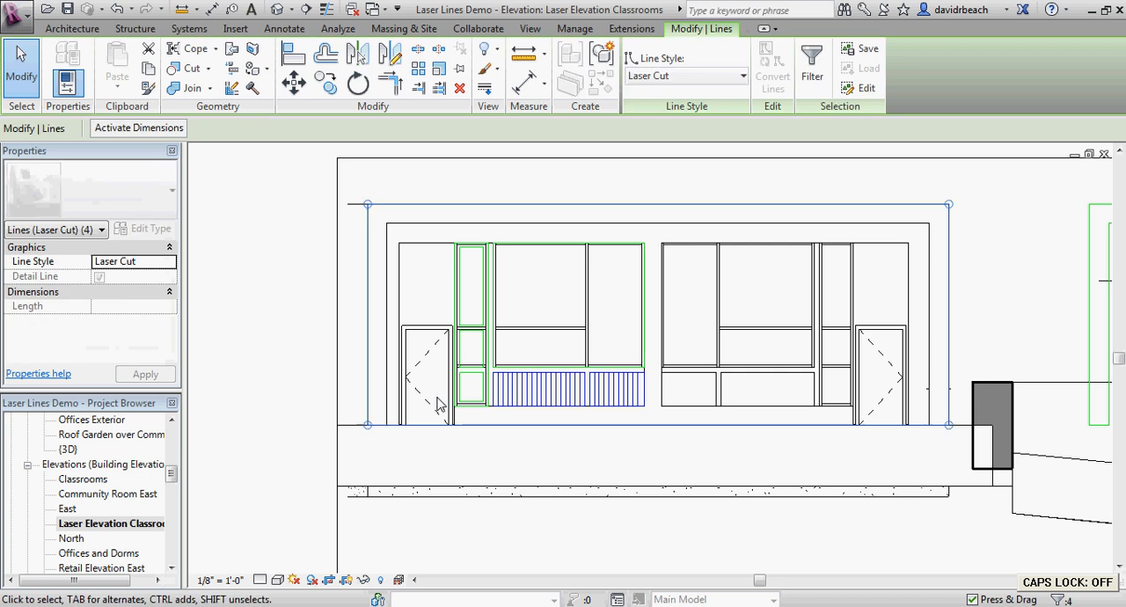
scroll(357, 312, down, 2)
click(293, 81)
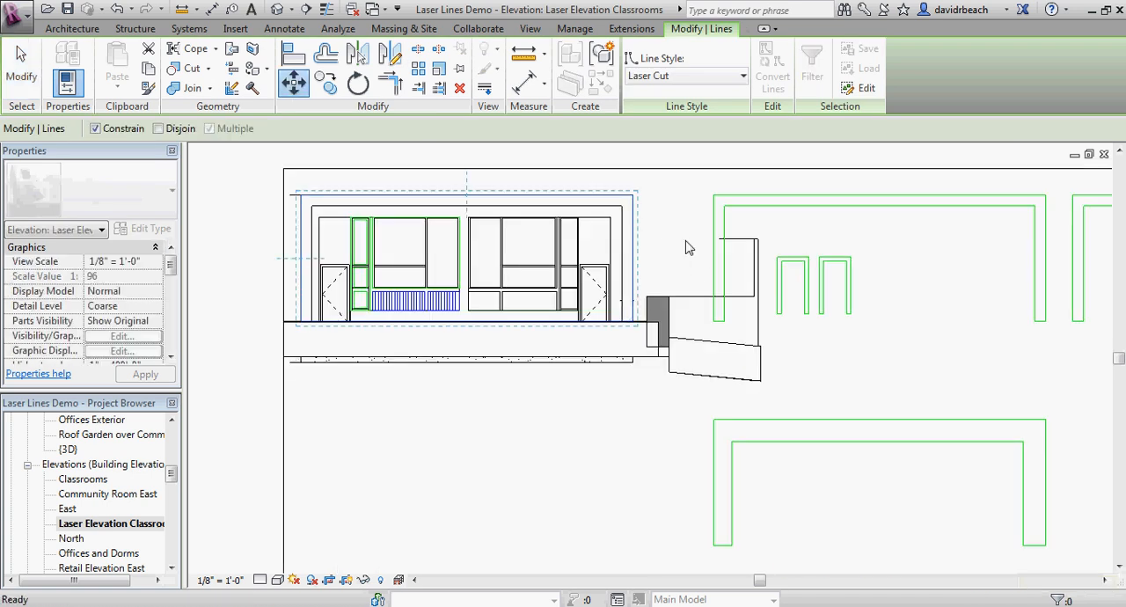
click(666, 201)
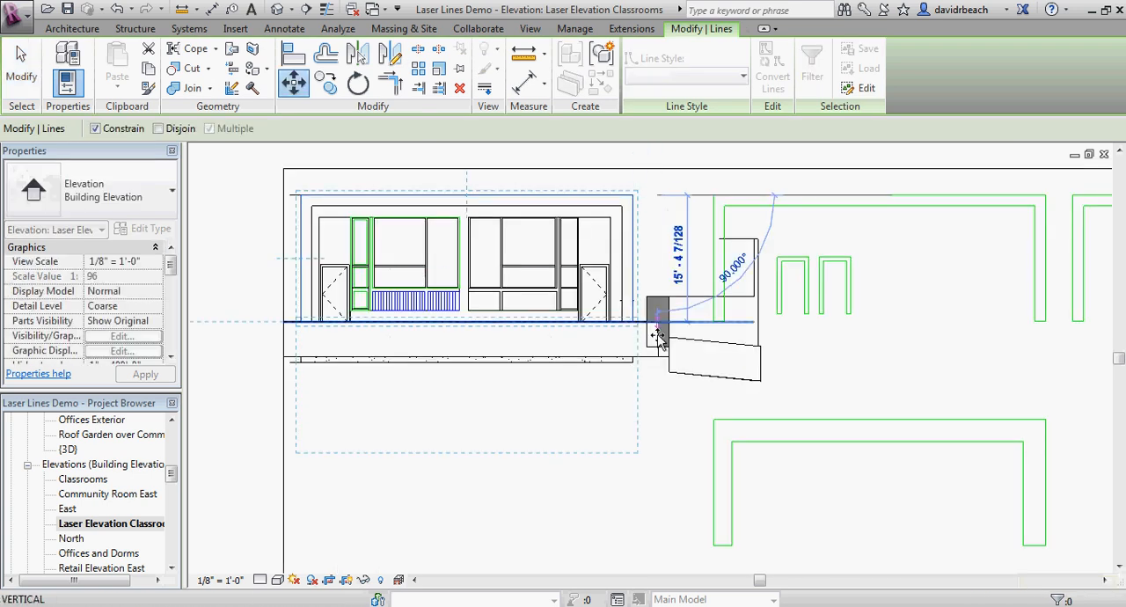
click(654, 421)
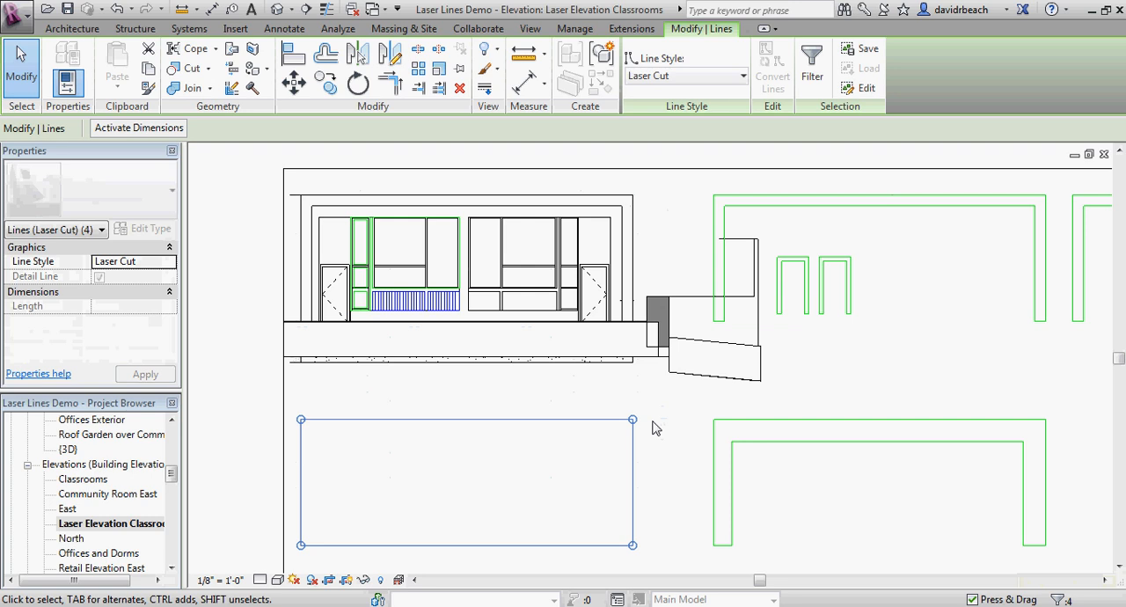
key(Escape)
Step: Move both engraved panels onto the relocated Laser Cut rectangle, from the elevation wall's lower left corner to the rectangle's lower left corner
scroll(402, 322, up, 5)
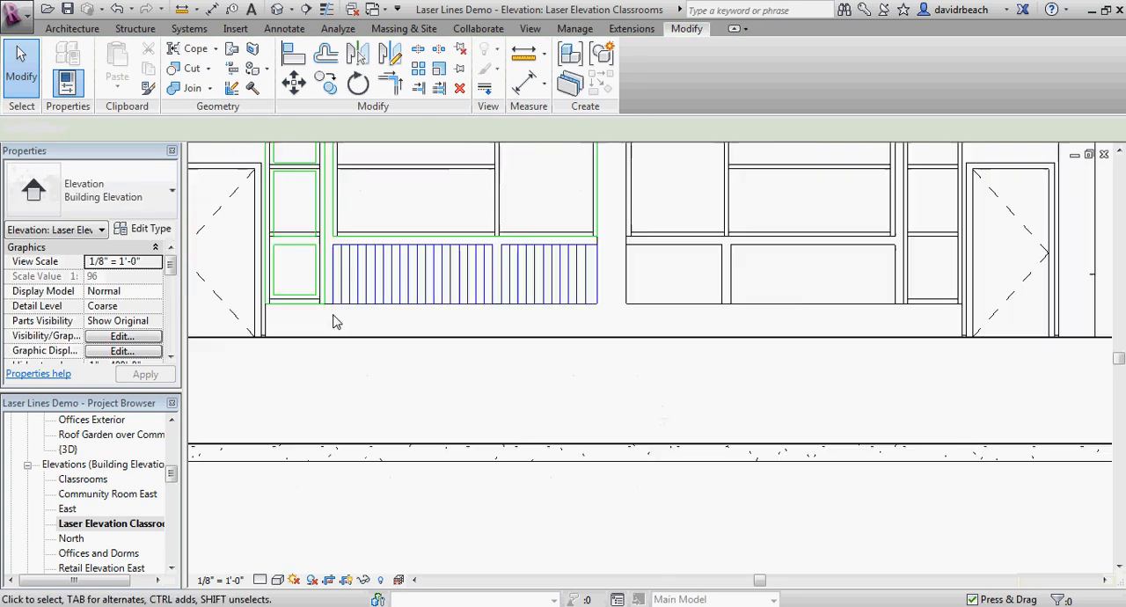
scroll(334, 322, up, 2)
drag(322, 320, 754, 201)
scroll(756, 206, down, 1)
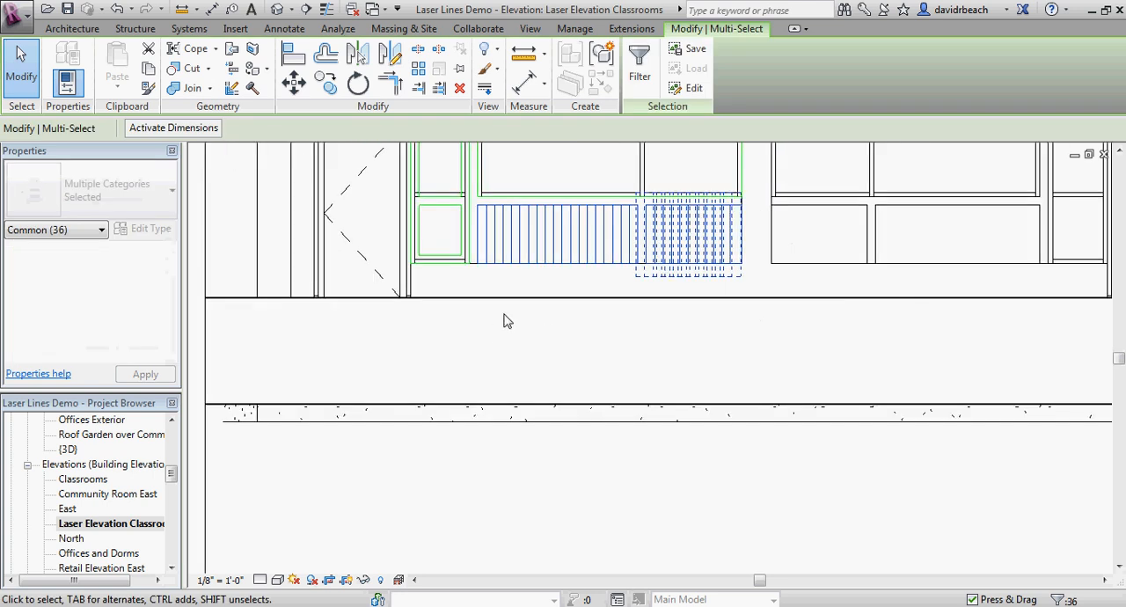
click(294, 82)
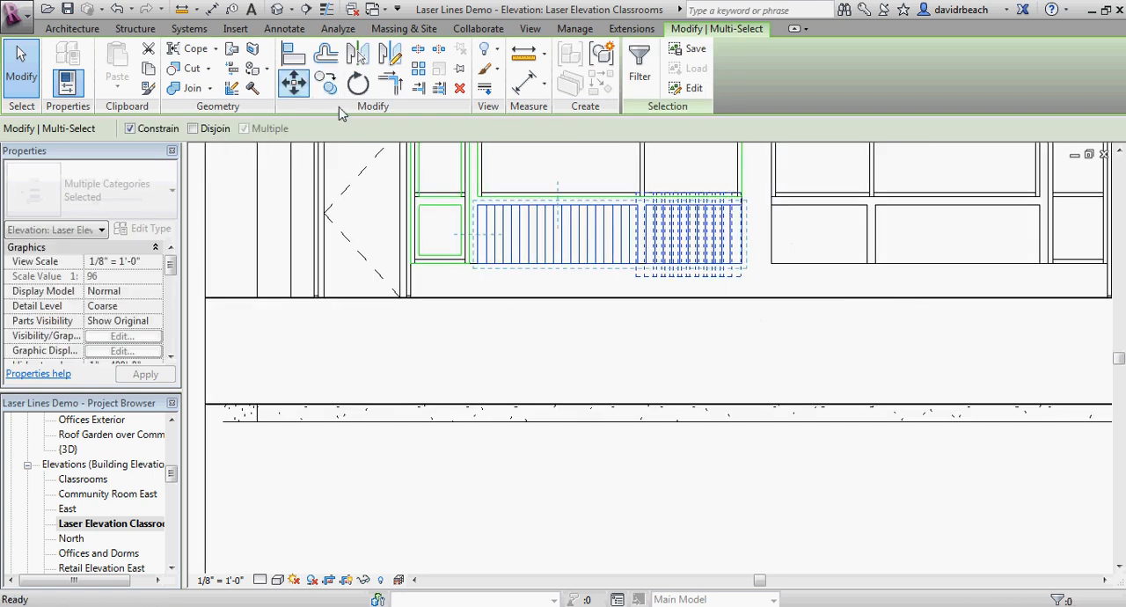
click(256, 297)
scroll(310, 334, down, 4)
middle_drag(318, 391, 373, 248)
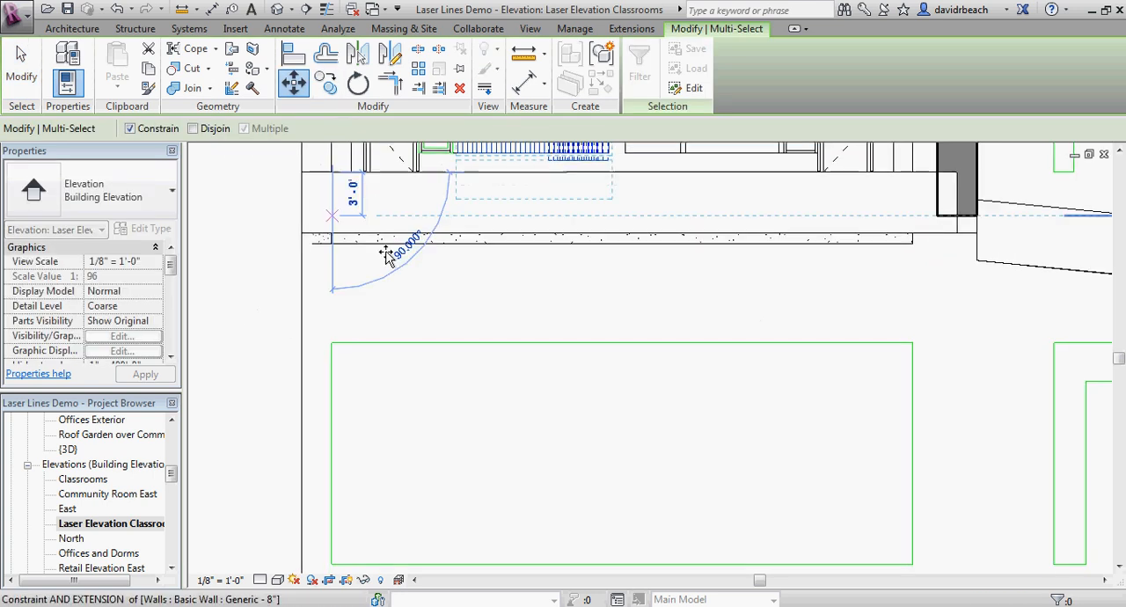
middle_drag(330, 548, 322, 464)
click(325, 482)
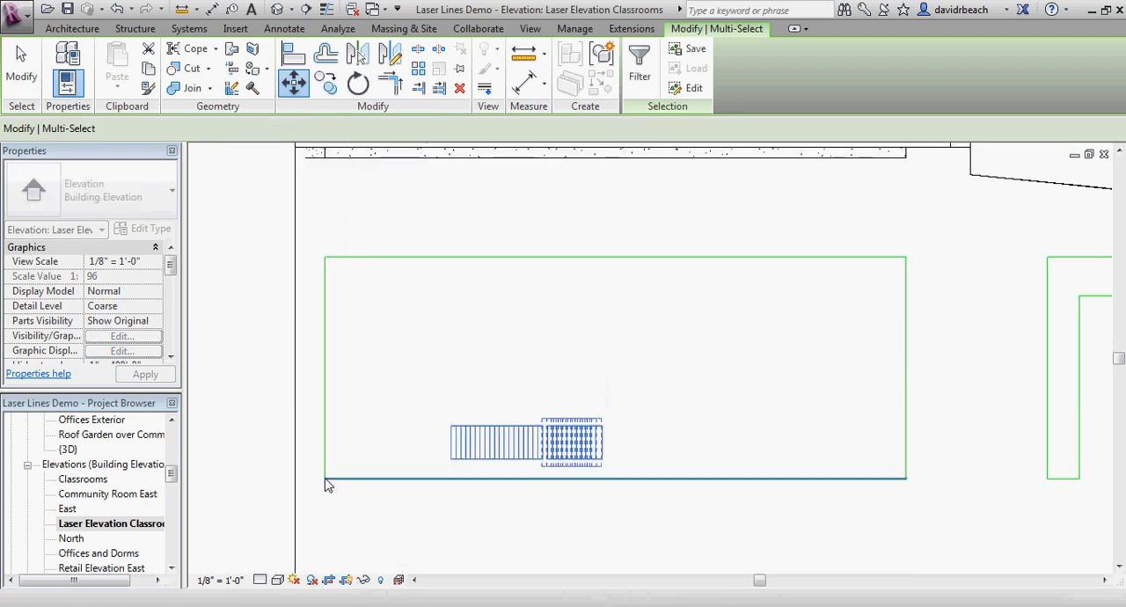
click(355, 509)
Step: Try to move the wall's Laser Cut rectangle and both engraved panels onto the lower frame piece, aligning their lower left corners
scroll(568, 434, up, 2)
scroll(585, 424, up, 2)
scroll(396, 432, down, 5)
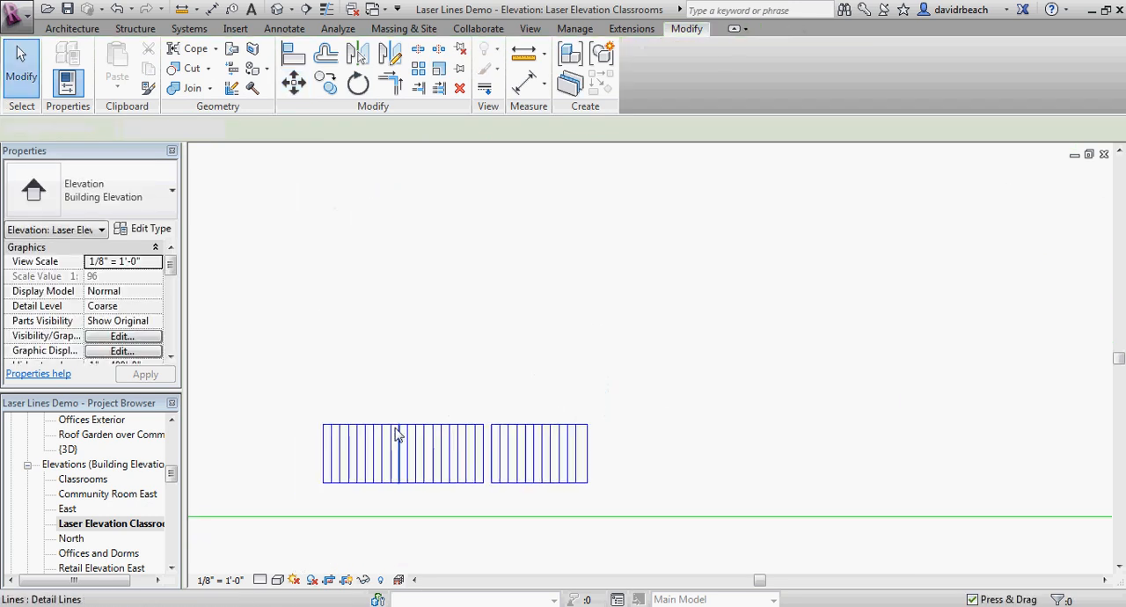
middle_drag(450, 411, 385, 418)
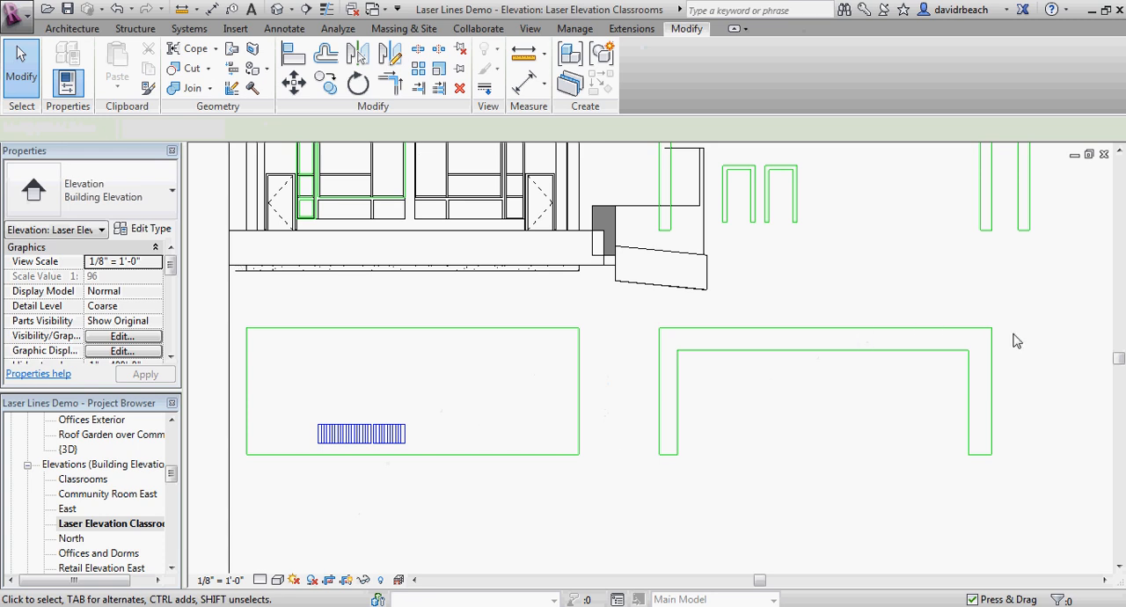
drag(242, 494, 618, 314)
click(294, 82)
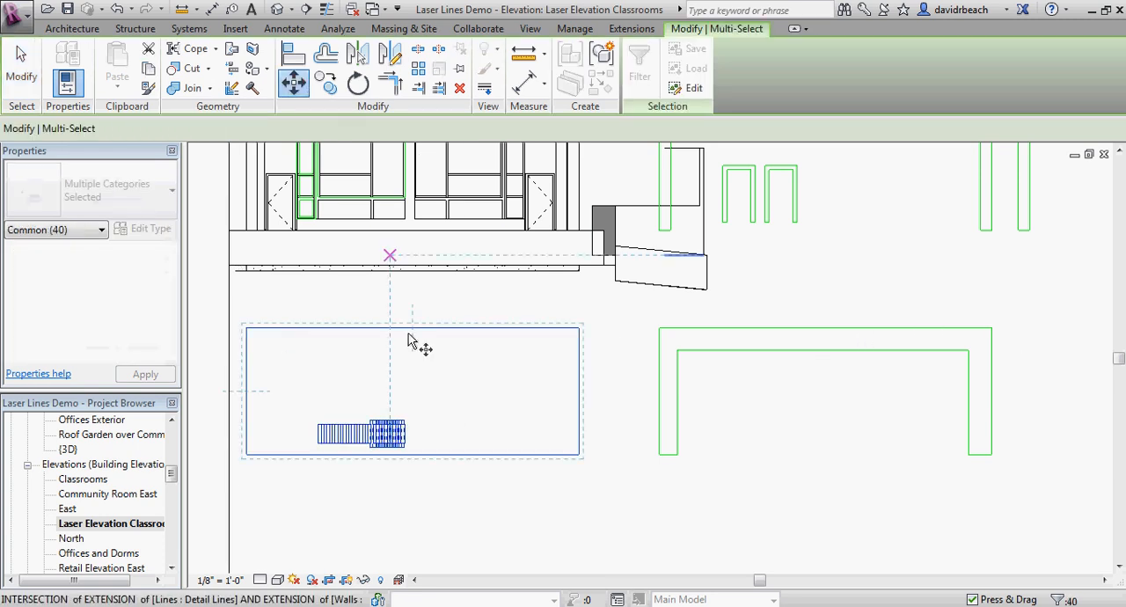
click(246, 454)
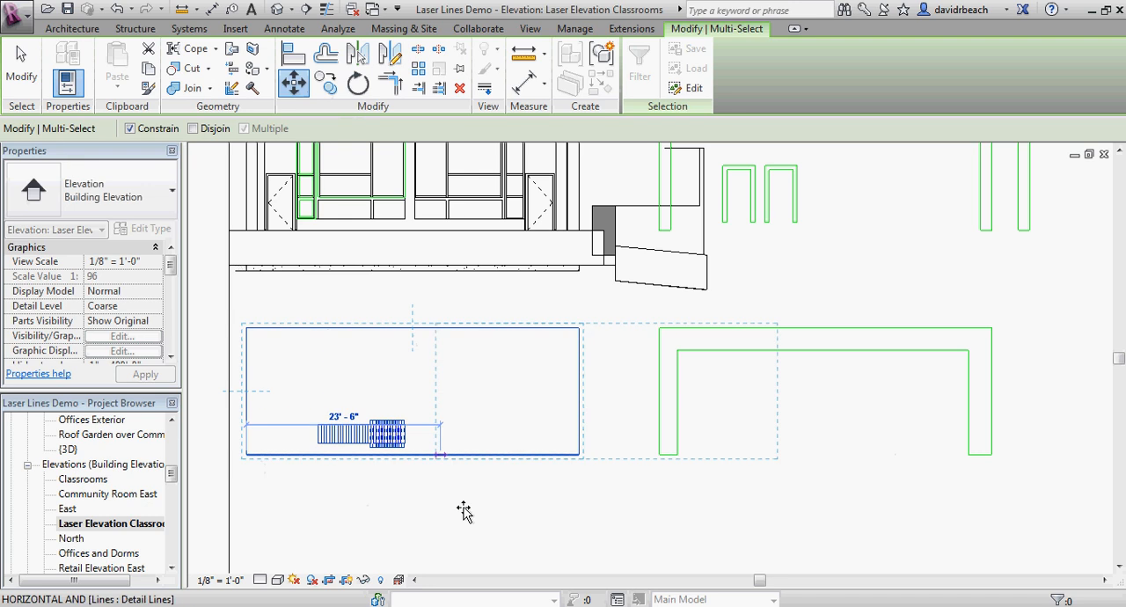
click(659, 456)
scroll(814, 464, up, 3)
click(847, 350)
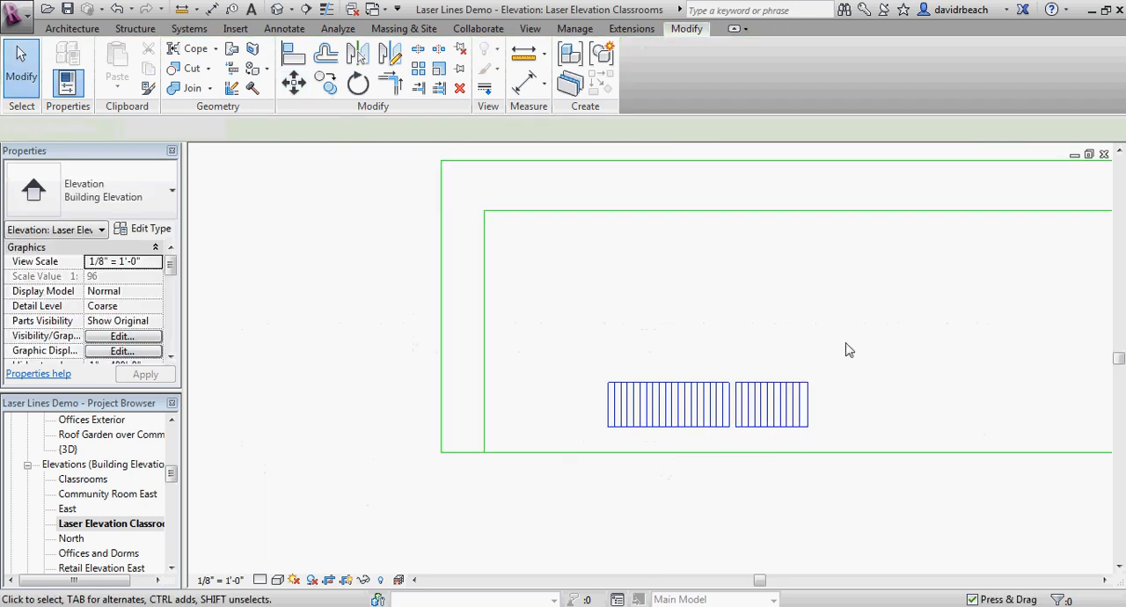
scroll(850, 391, down, 2)
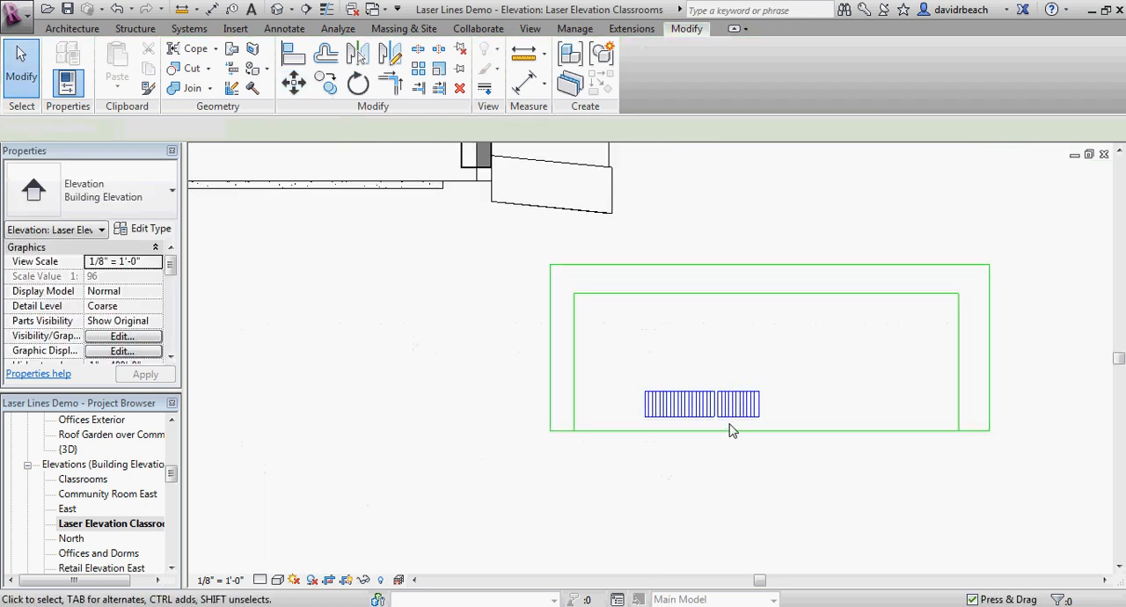
scroll(729, 431, down, 3)
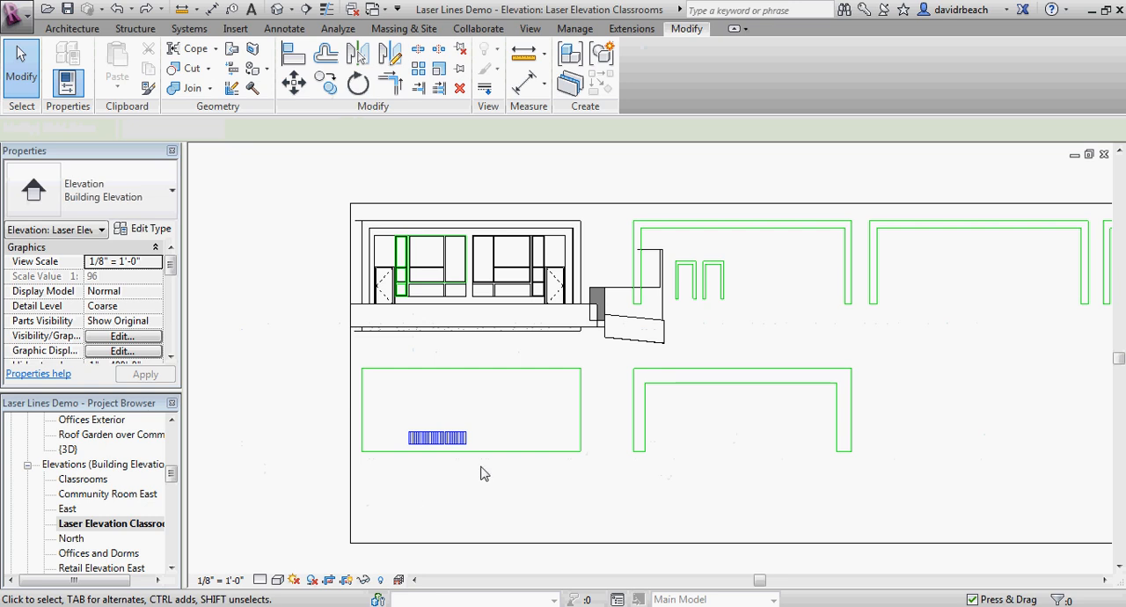
Step: Compare the left window's panels in the elevation with the engraved panels on the wall piece below
scroll(455, 314, up, 5)
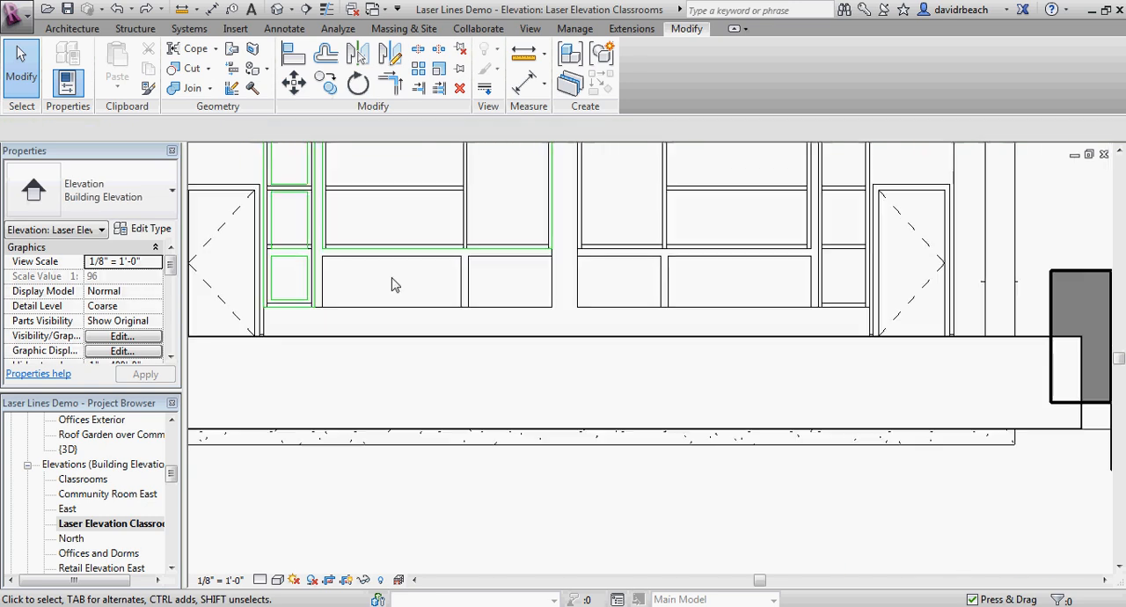
scroll(410, 281, down, 2)
scroll(410, 270, up, 4)
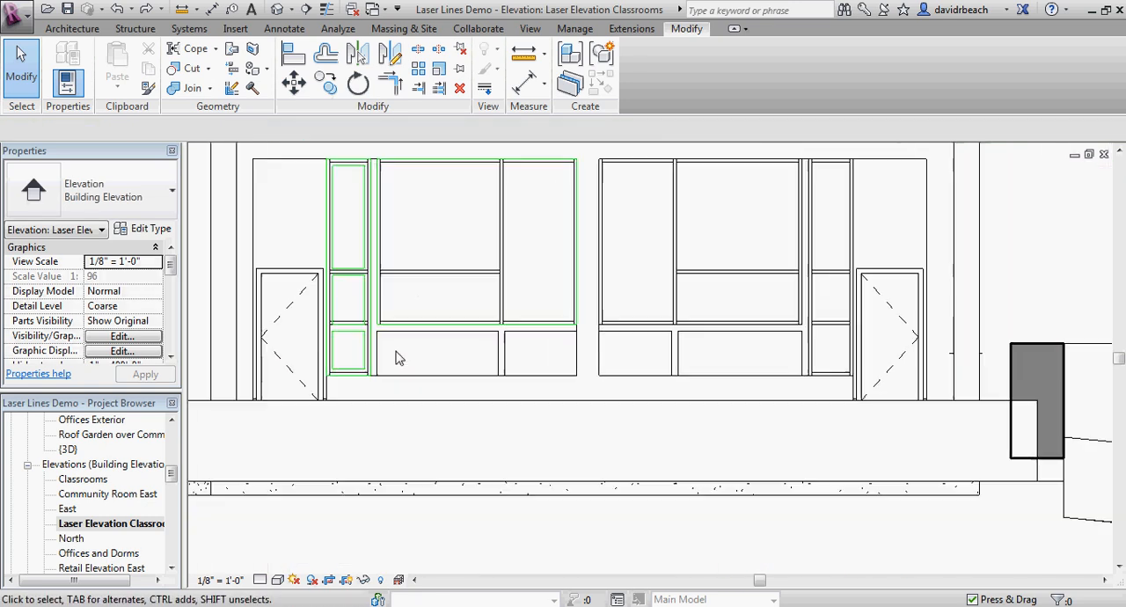
scroll(401, 357, up, 1)
scroll(403, 357, down, 3)
scroll(387, 352, up, 4)
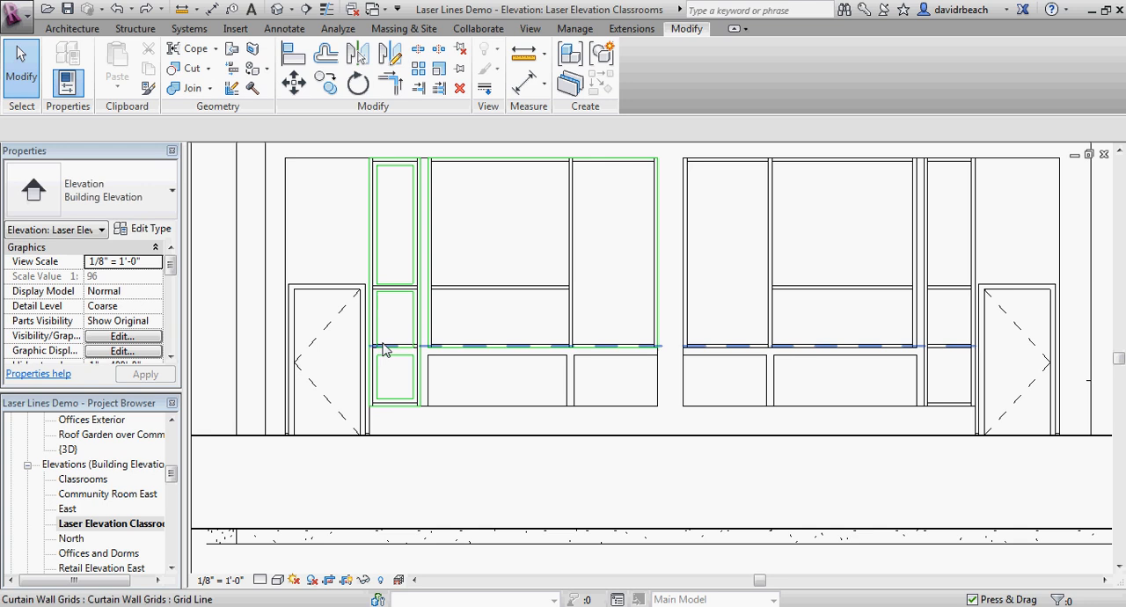
scroll(387, 352, up, 2)
scroll(395, 359, down, 6)
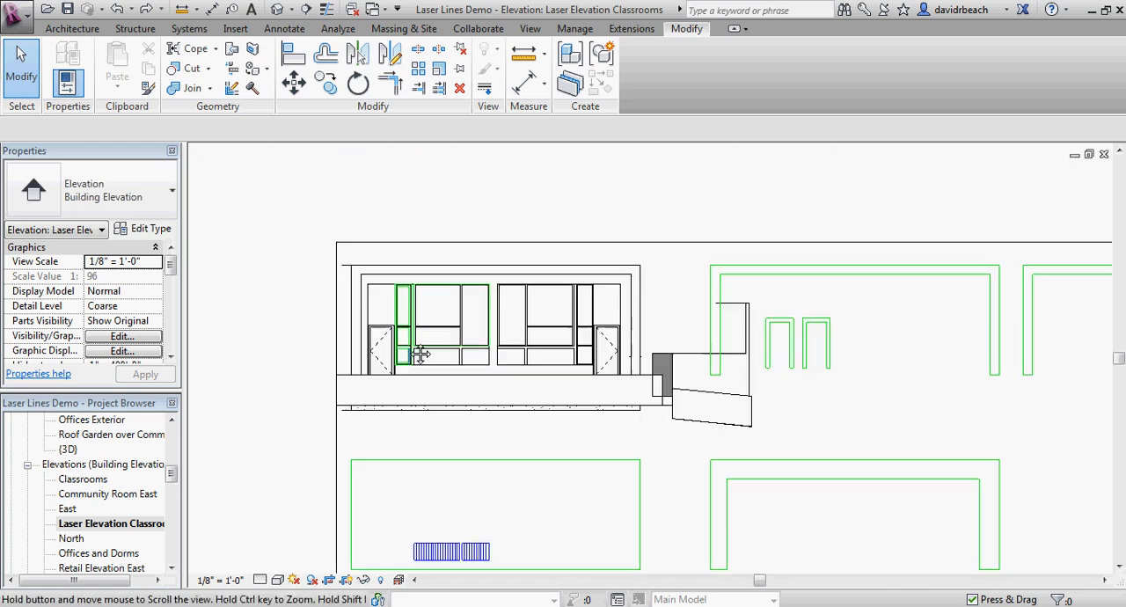
middle_drag(420, 354, 414, 238)
scroll(422, 423, up, 3)
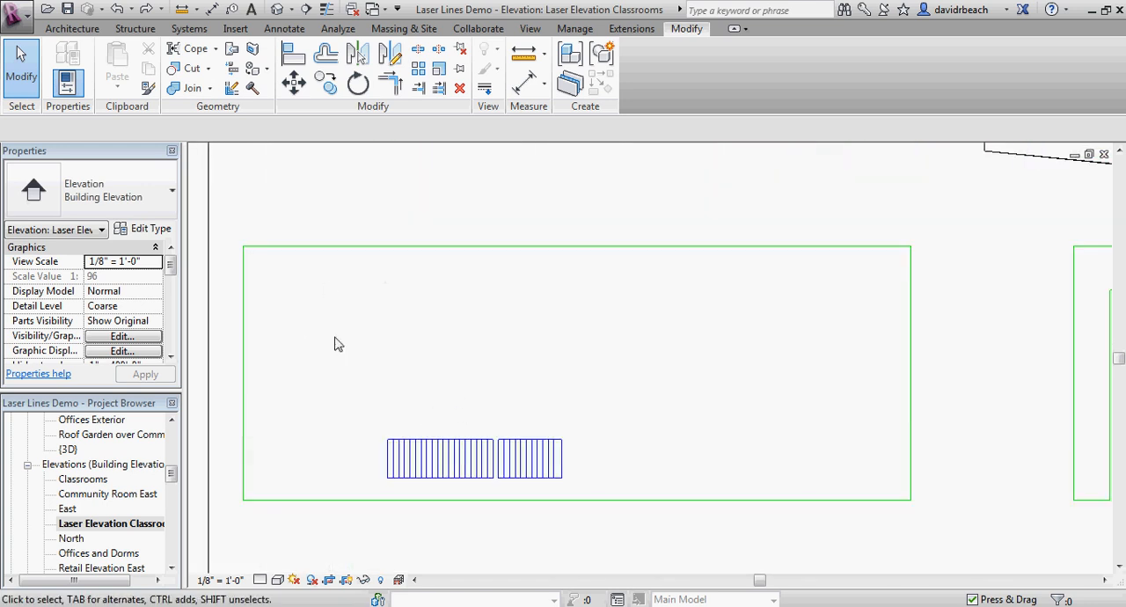
scroll(416, 365, down, 3)
middle_drag(422, 365, 427, 438)
scroll(426, 431, down, 1)
middle_drag(446, 297, 454, 390)
scroll(454, 391, down, 1)
Step: Copy the left window's three stacked narrow Laser Cut rectangles onto the wall piece, from the elevation wall's lower left corner to the piece's lower left corner
scroll(416, 321, up, 6)
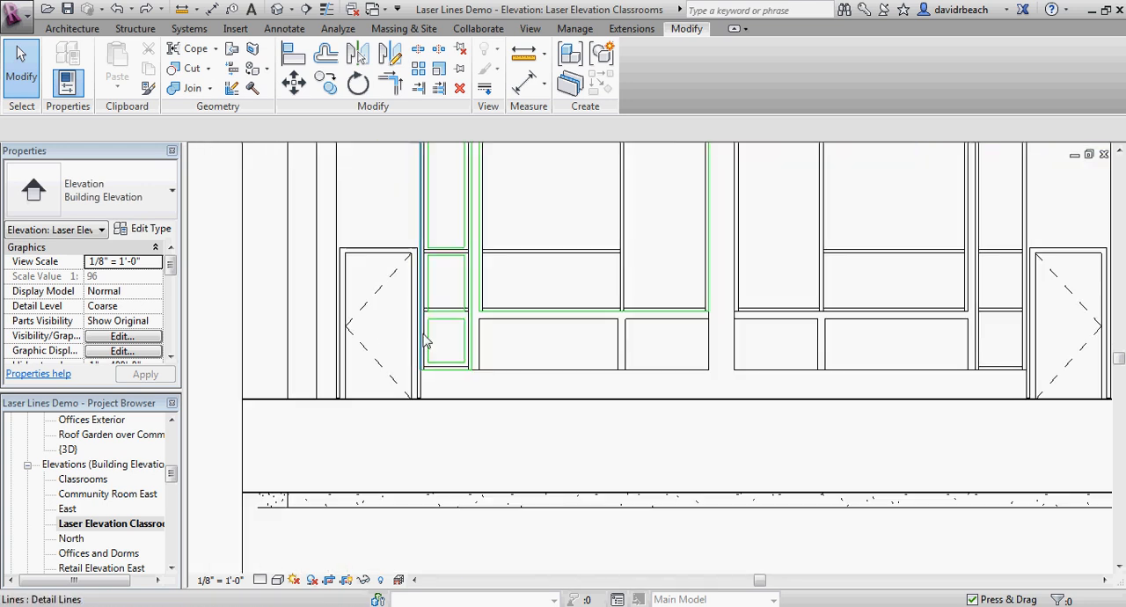
scroll(425, 343, up, 2)
click(453, 318)
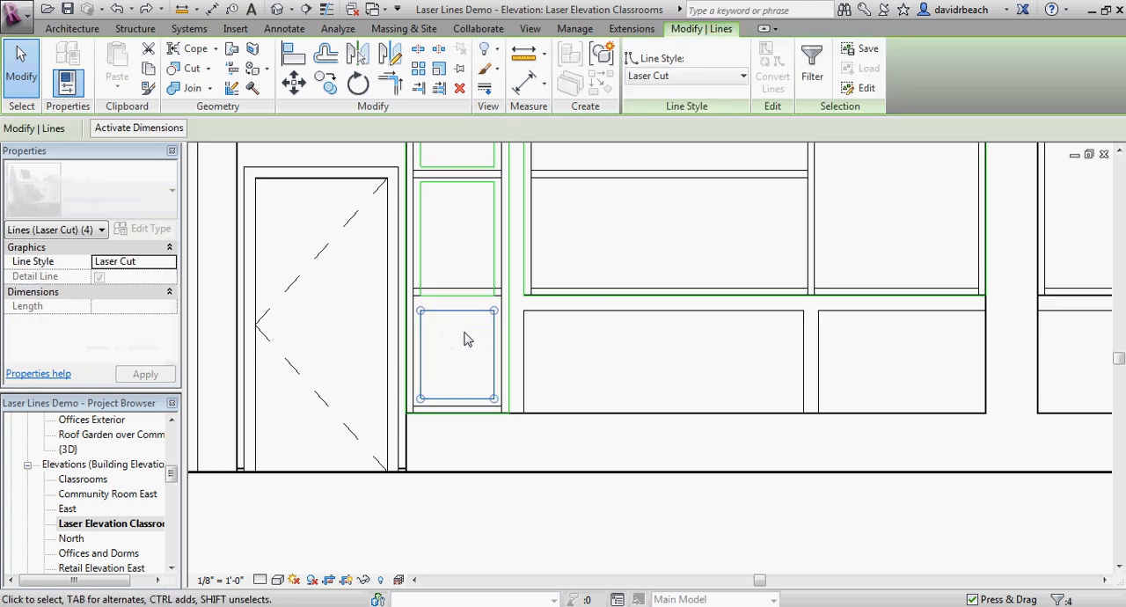
middle_drag(468, 270, 458, 370)
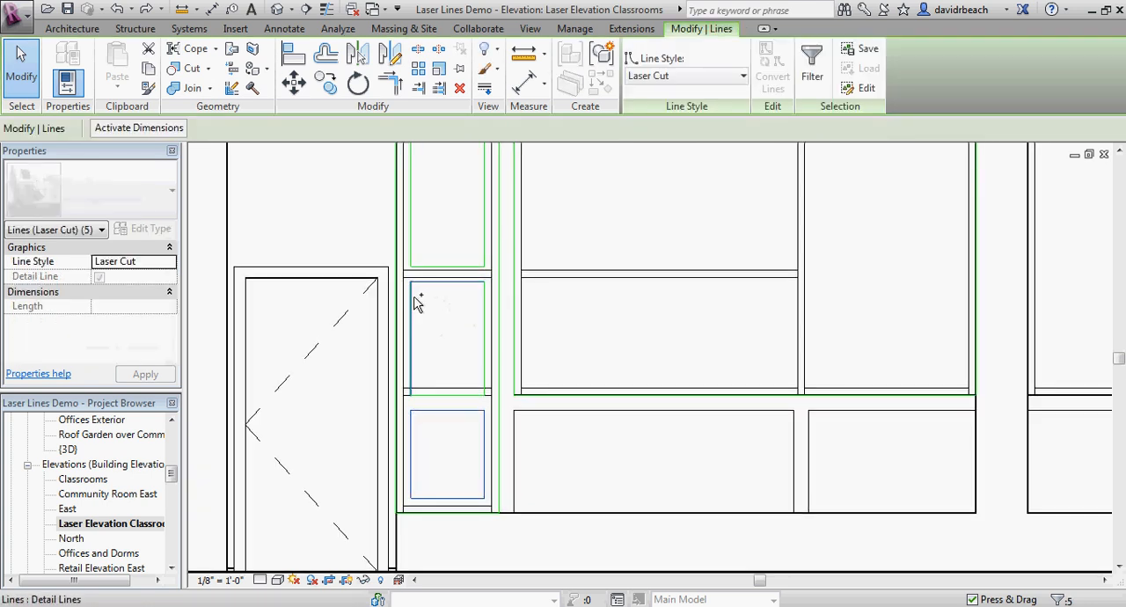
ctrl+click(444, 395)
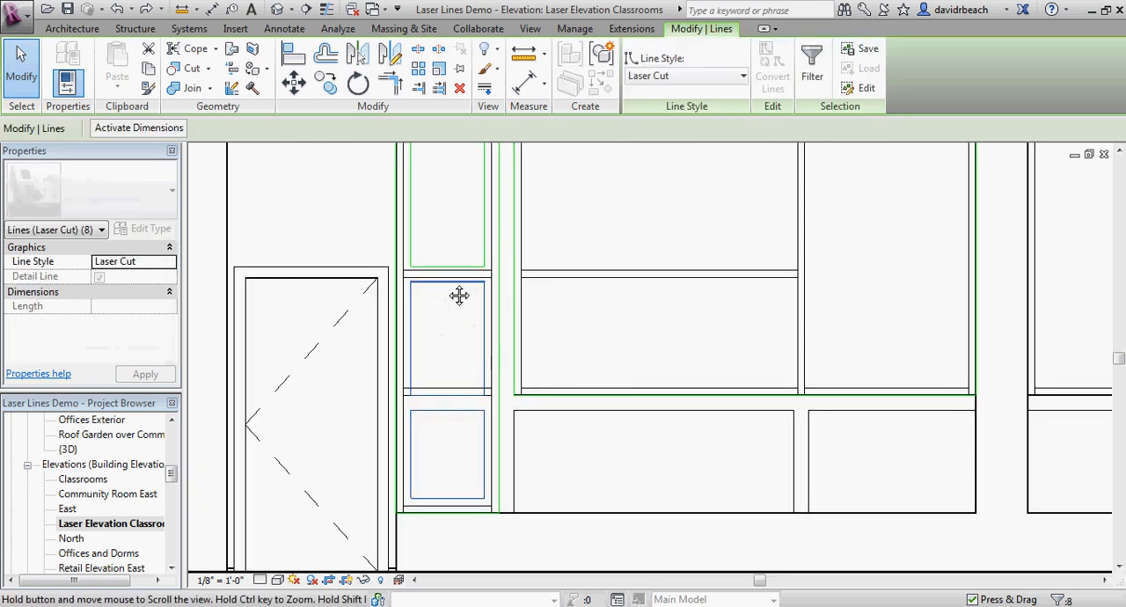
middle_drag(459, 296, 453, 361)
ctrl+click(453, 366)
ctrl+click(483, 319)
ctrl+click(408, 312)
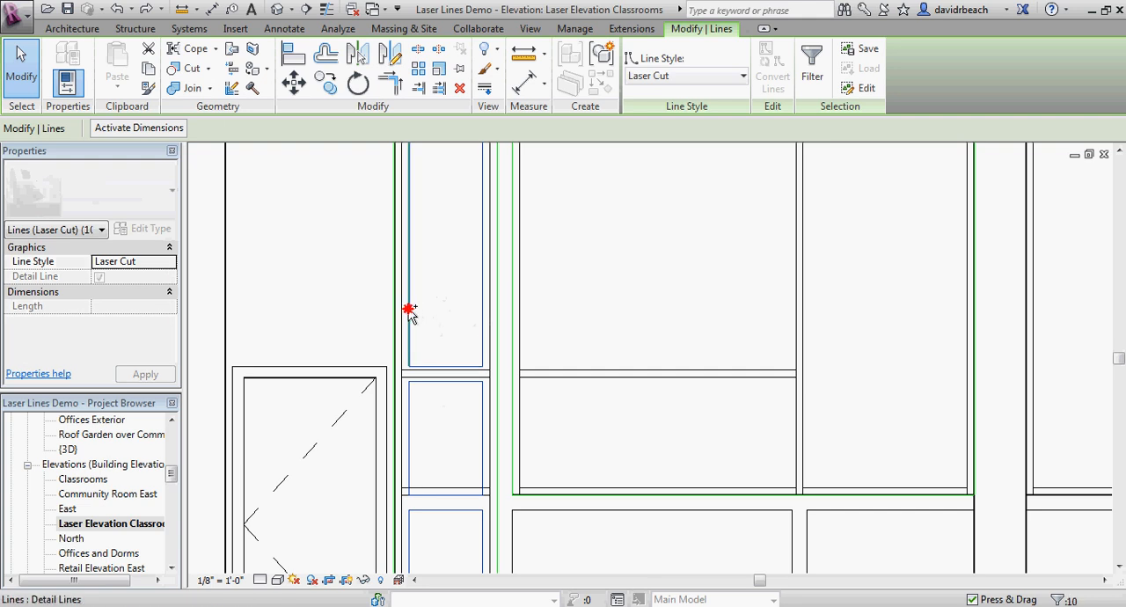
middle_drag(408, 295, 445, 444)
ctrl+click(446, 280)
scroll(440, 317, down, 3)
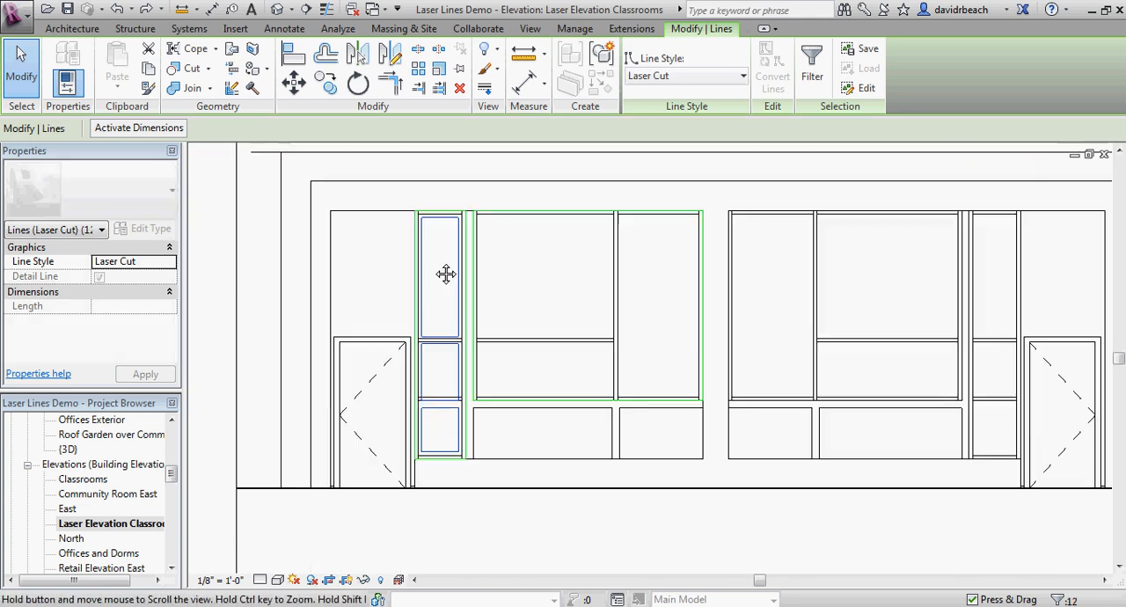
click(326, 84)
click(282, 483)
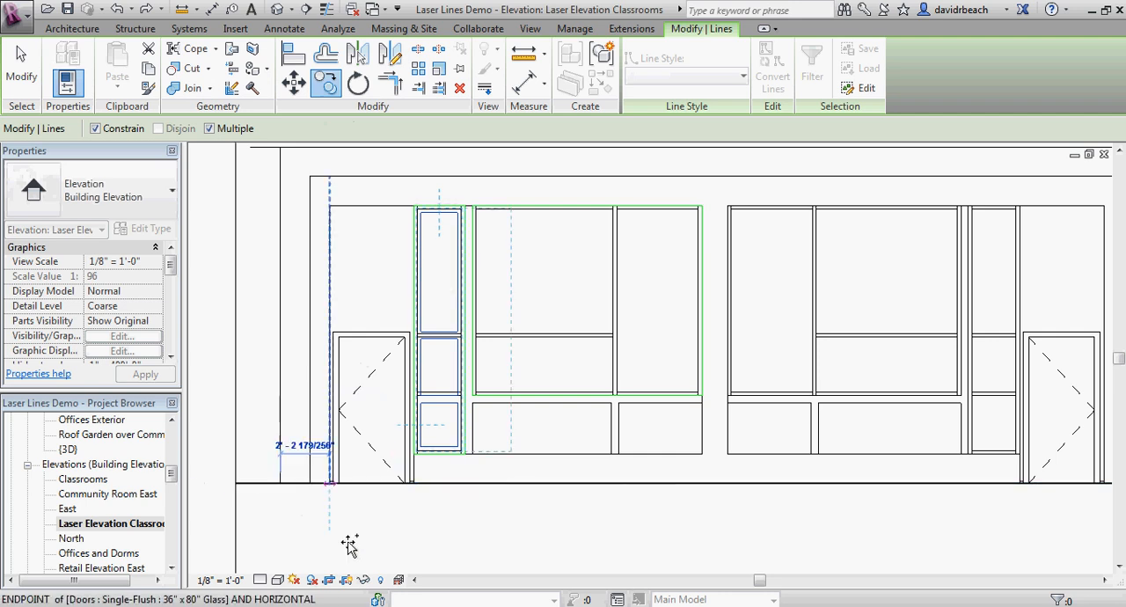
scroll(350, 543, down, 1)
middle_drag(356, 544, 359, 304)
middle_drag(374, 406, 373, 241)
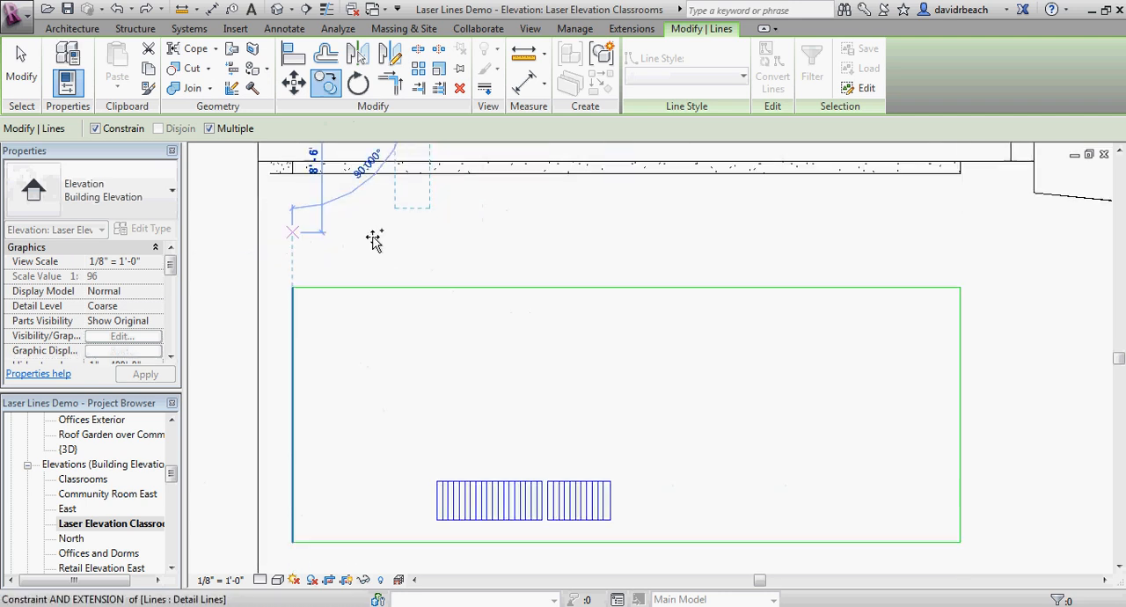
click(294, 541)
key(Escape)
scroll(357, 464, down, 3)
key(Escape)
middle_drag(436, 321, 418, 273)
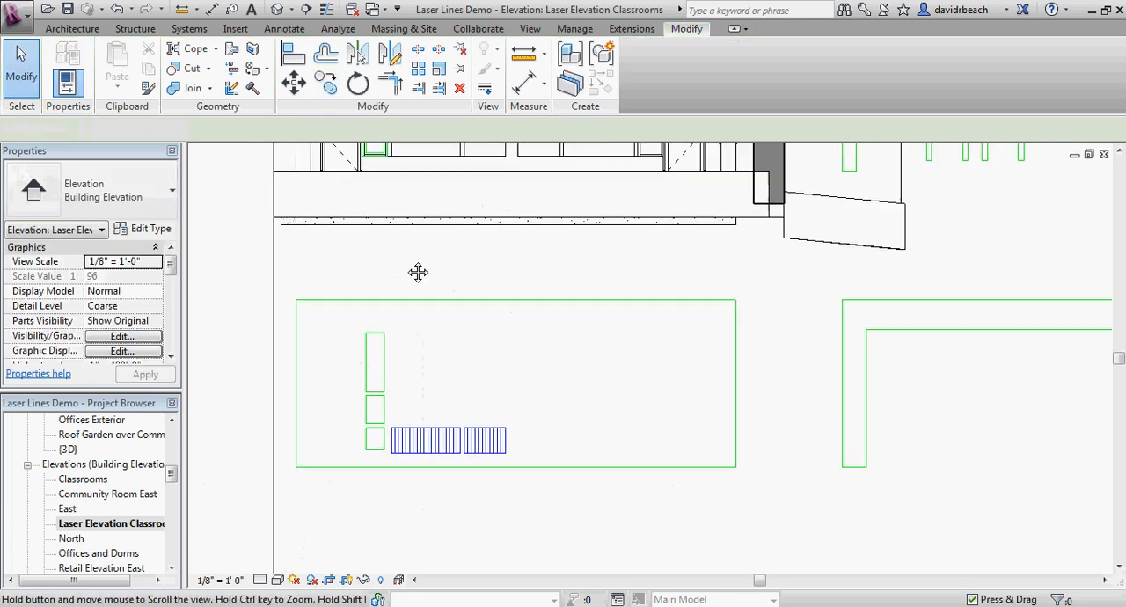
Step: Examine the three copied Laser Cut openings beside the engraved panels on the wall piece
scroll(411, 303, down, 1)
scroll(431, 443, up, 2)
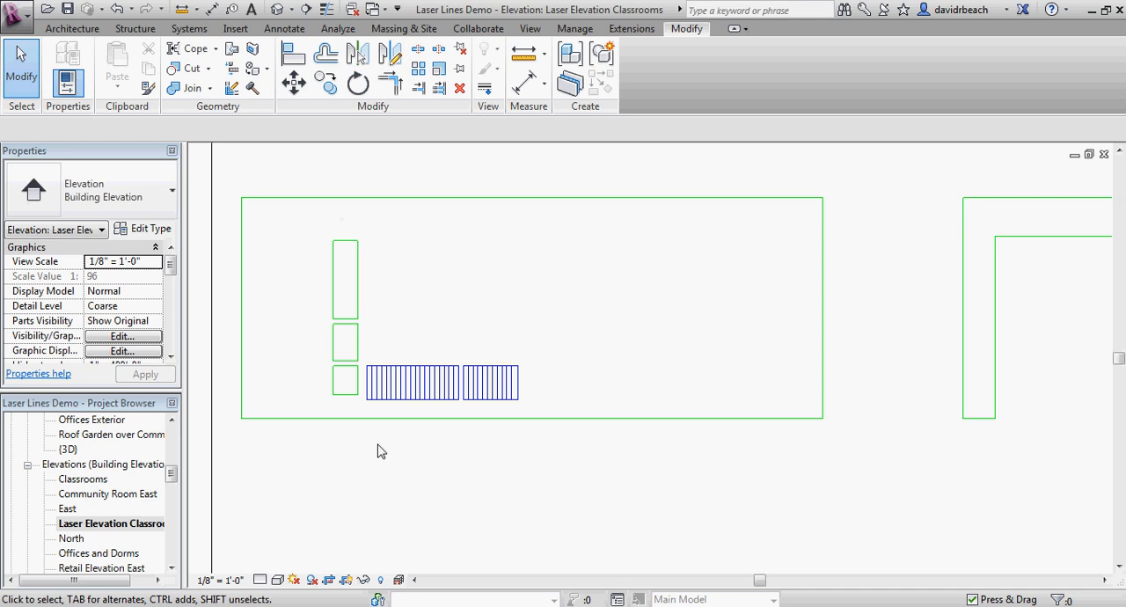
scroll(314, 367, up, 2)
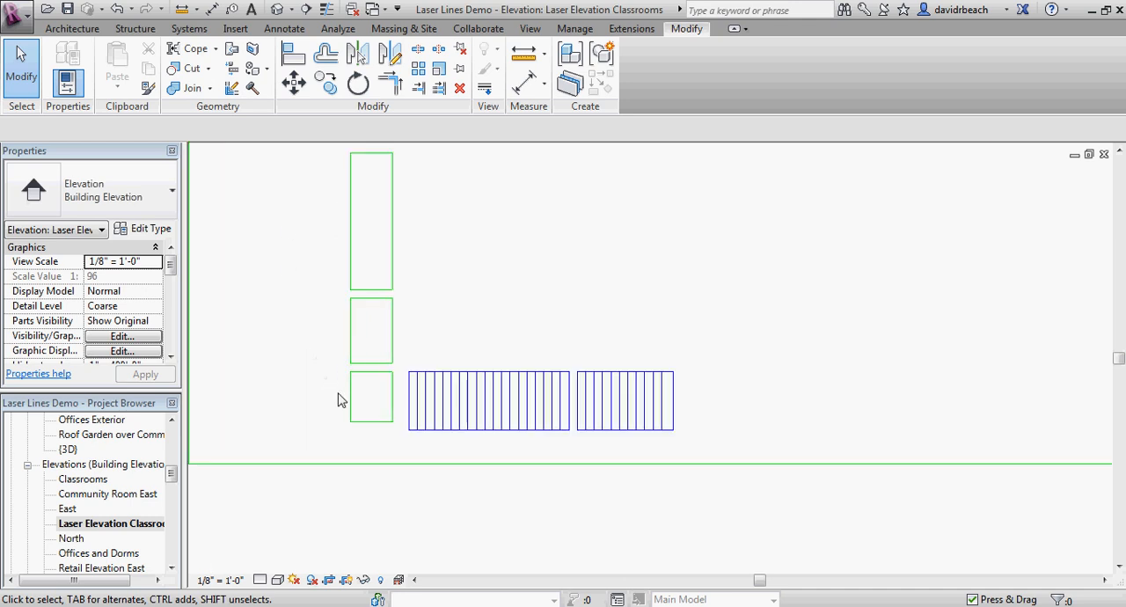
scroll(397, 246, down, 1)
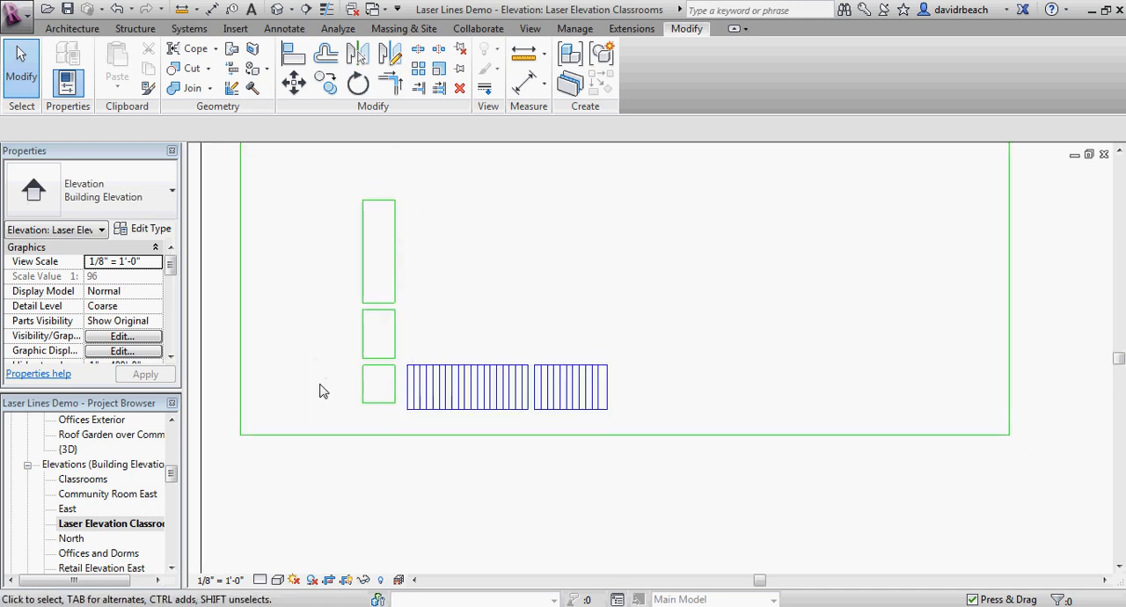
scroll(311, 315, down, 3)
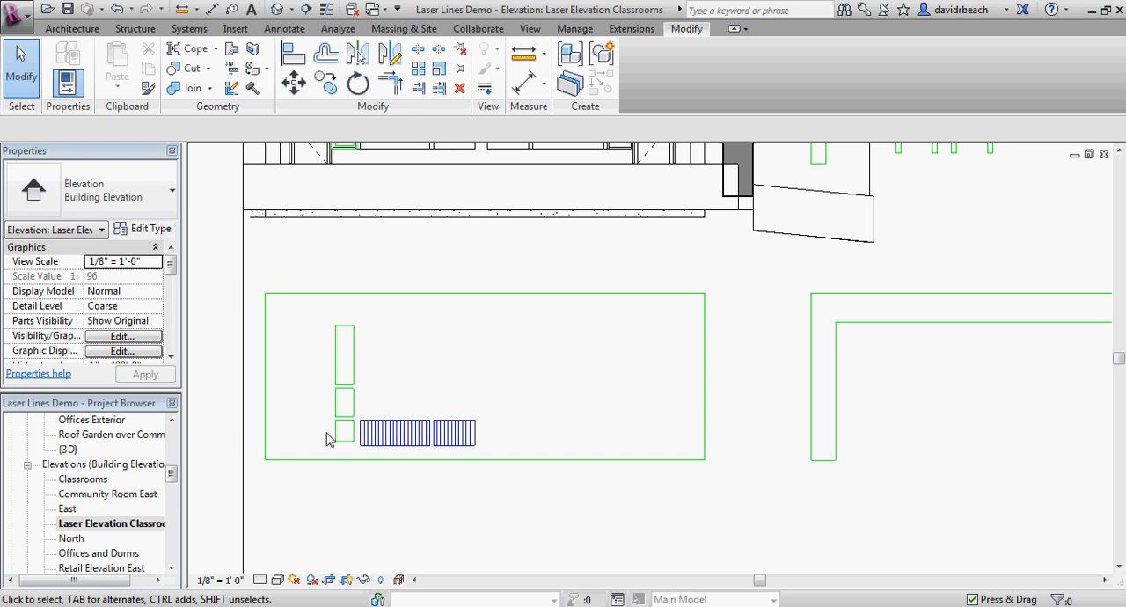
scroll(361, 363, up, 2)
scroll(325, 408, up, 3)
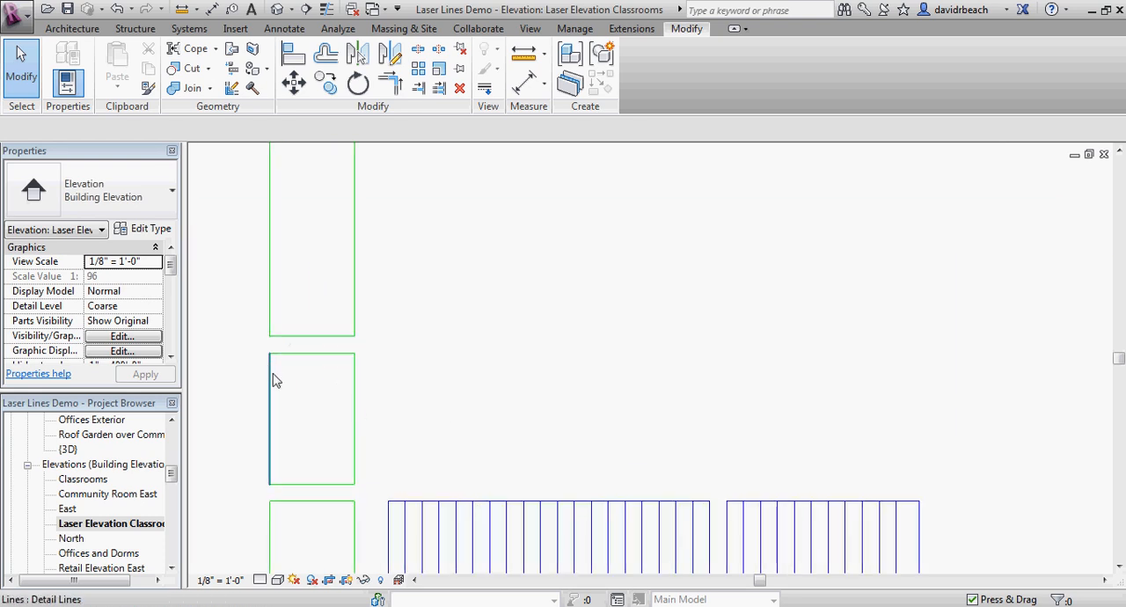
scroll(309, 478, down, 3)
scroll(359, 493, down, 2)
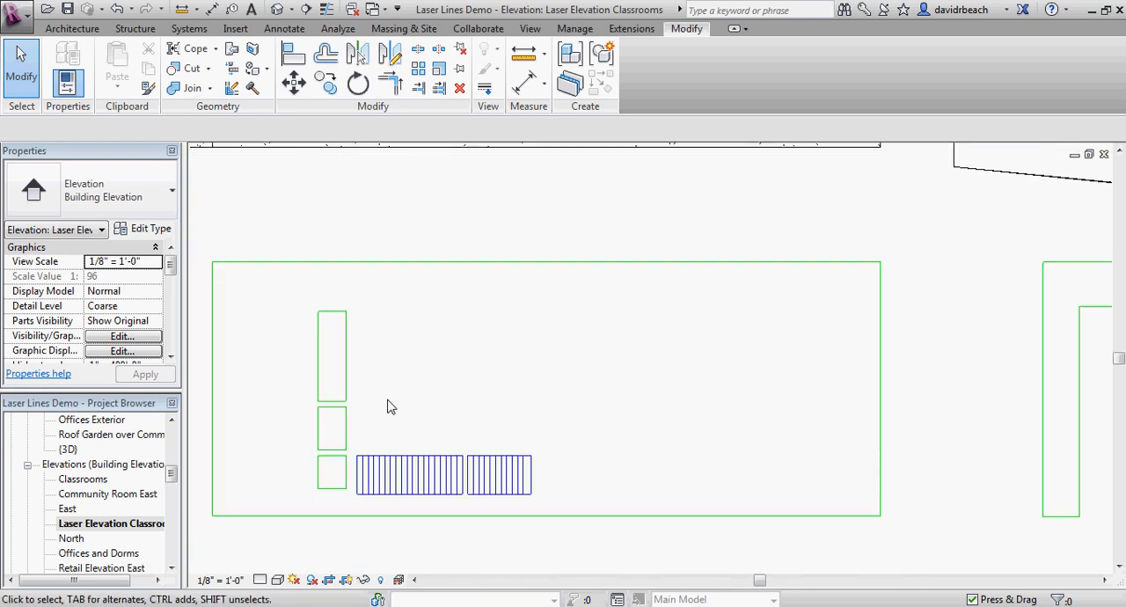
scroll(383, 439, down, 3)
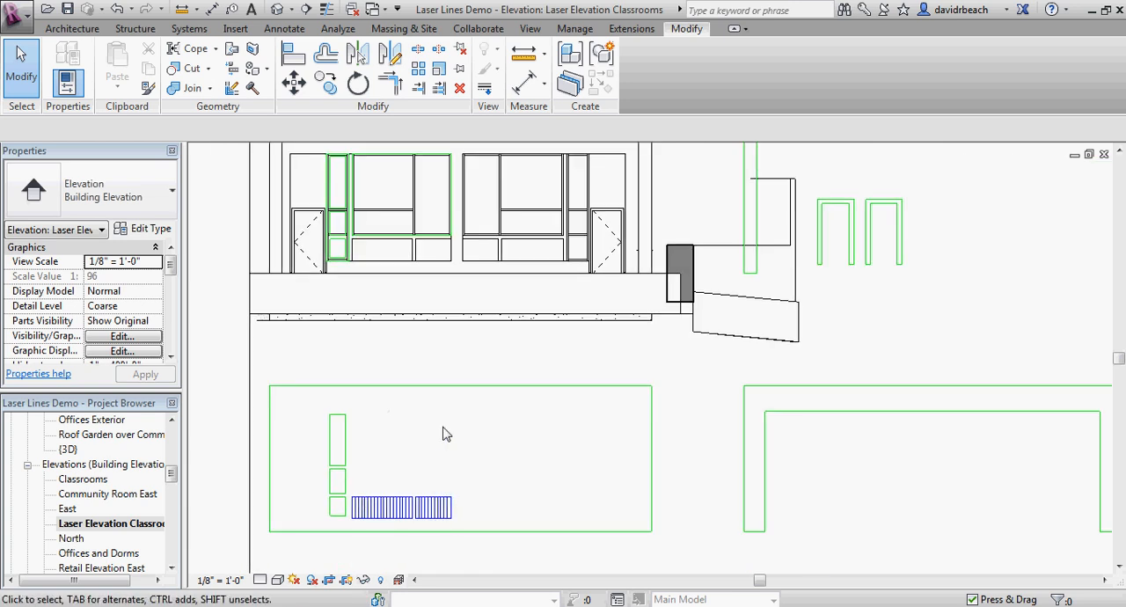
scroll(428, 467, down, 1)
scroll(426, 461, down, 2)
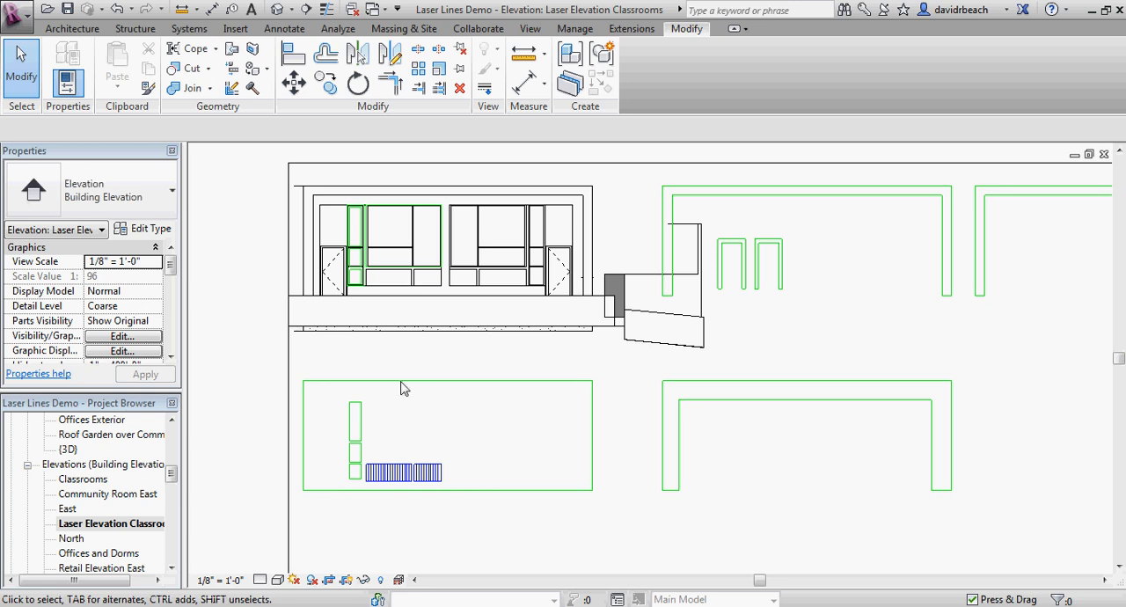
Step: Review the overall layout of cut and engrave pieces within the view's crop boundary, along with the elevation's window details
scroll(429, 489, down, 2)
middle_drag(434, 492, 320, 387)
scroll(378, 508, down, 2)
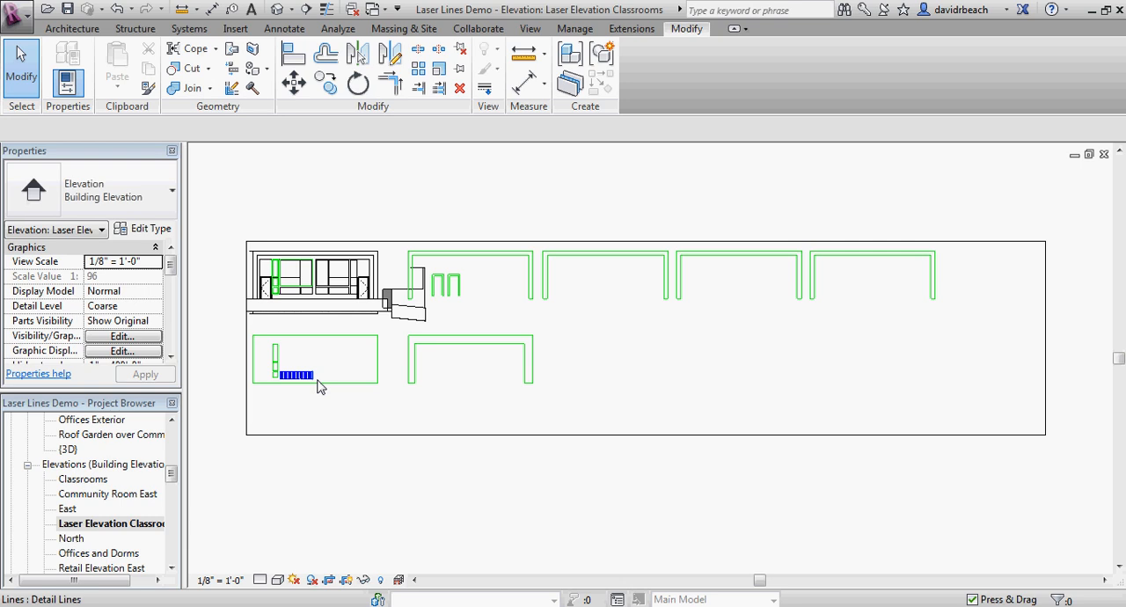
scroll(575, 320, up, 2)
middle_drag(575, 320, 427, 382)
scroll(439, 378, down, 1)
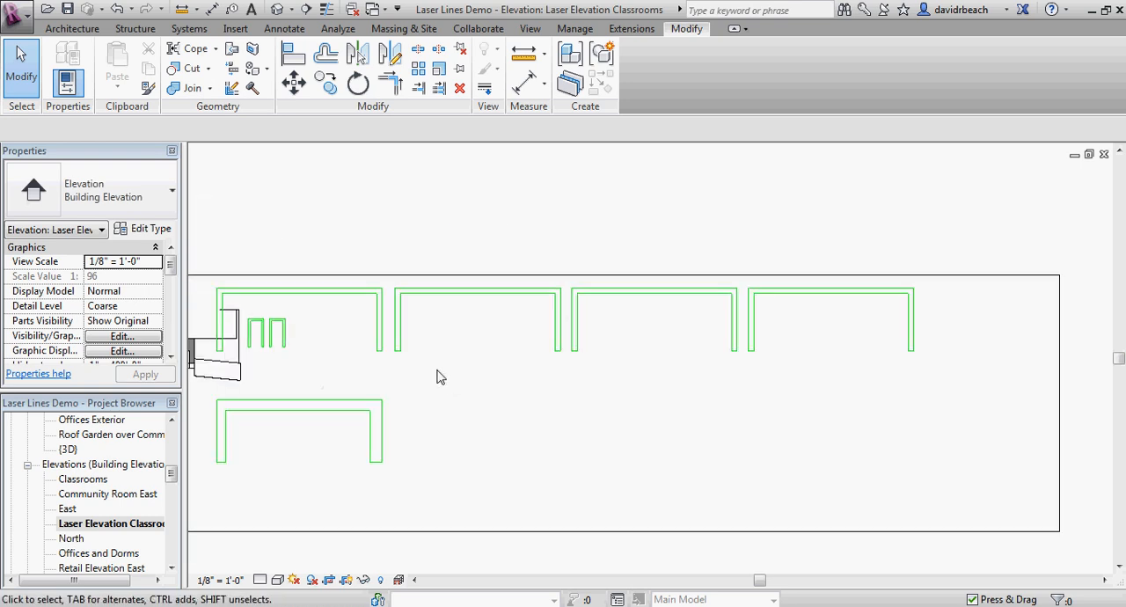
scroll(679, 391, down, 1)
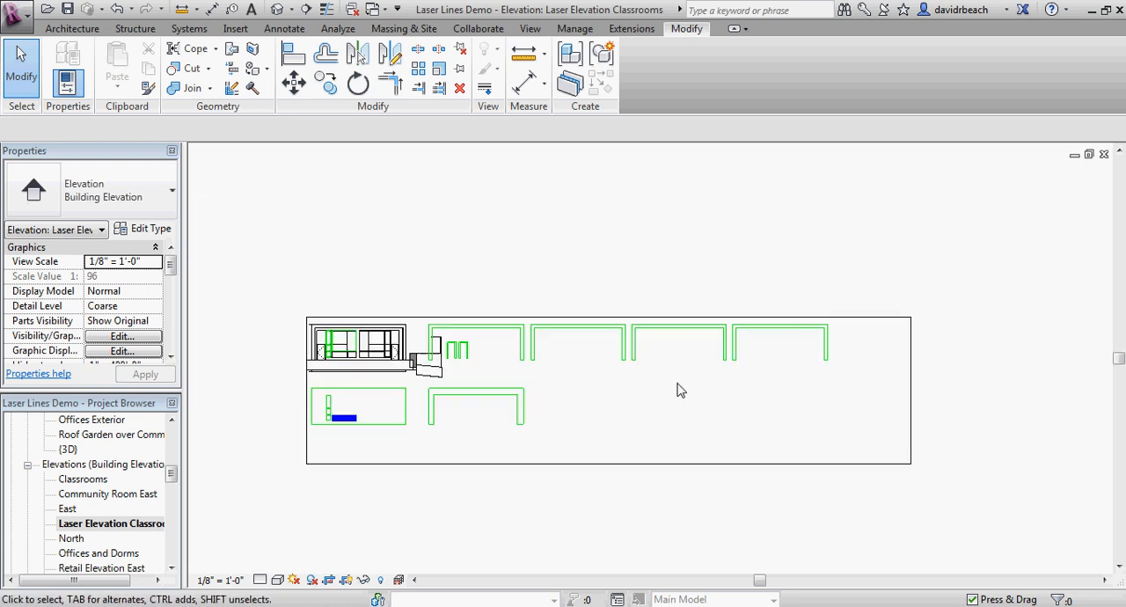
scroll(400, 387, up, 2)
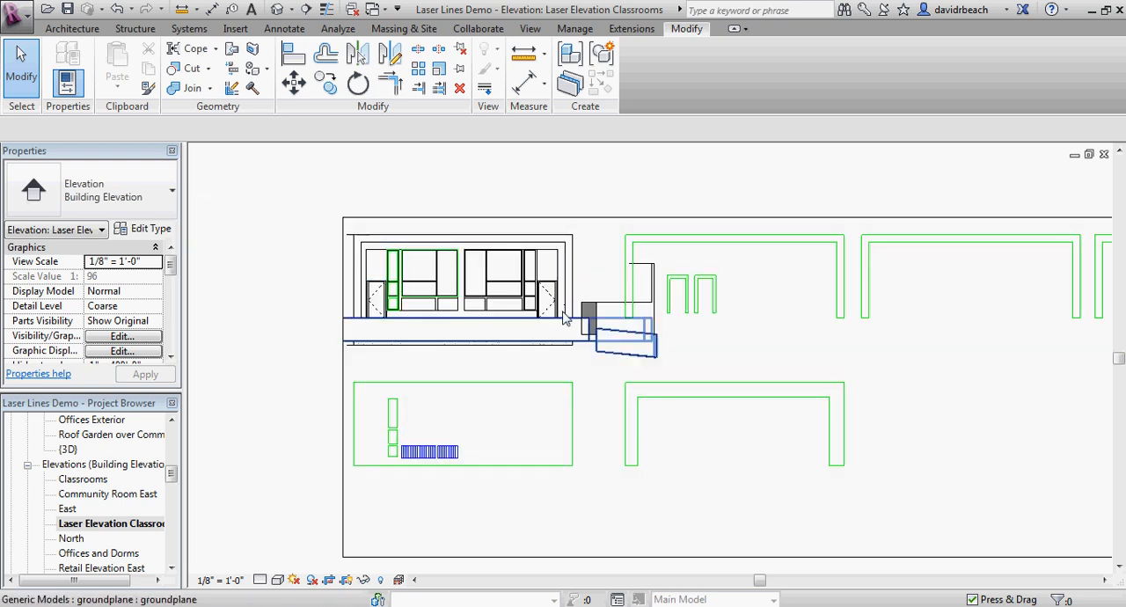
scroll(465, 322, up, 2)
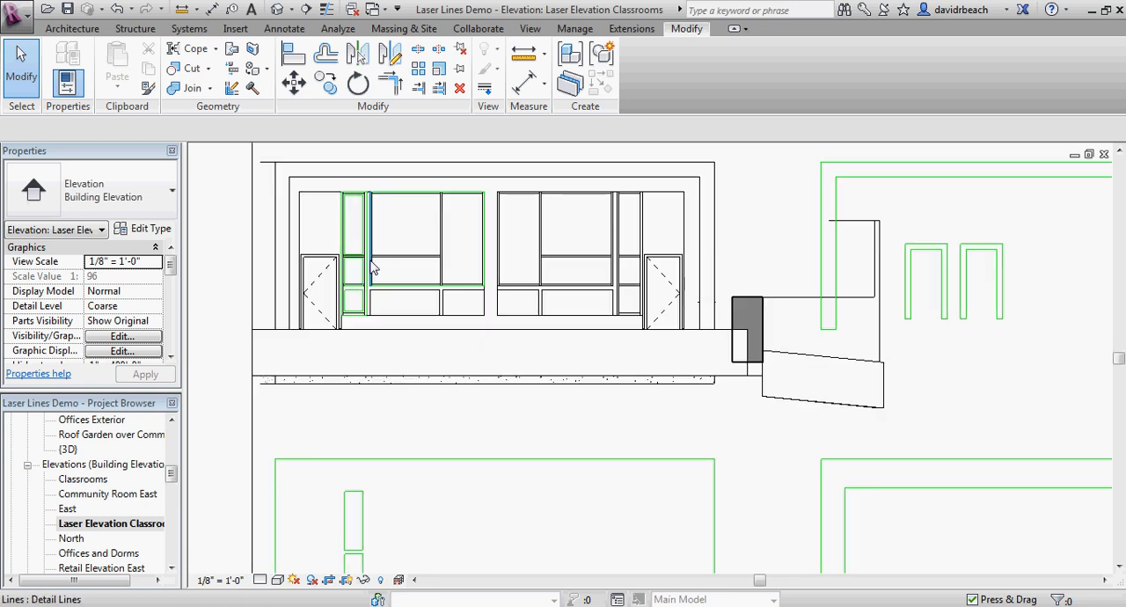
scroll(373, 262, up, 1)
scroll(490, 280, down, 3)
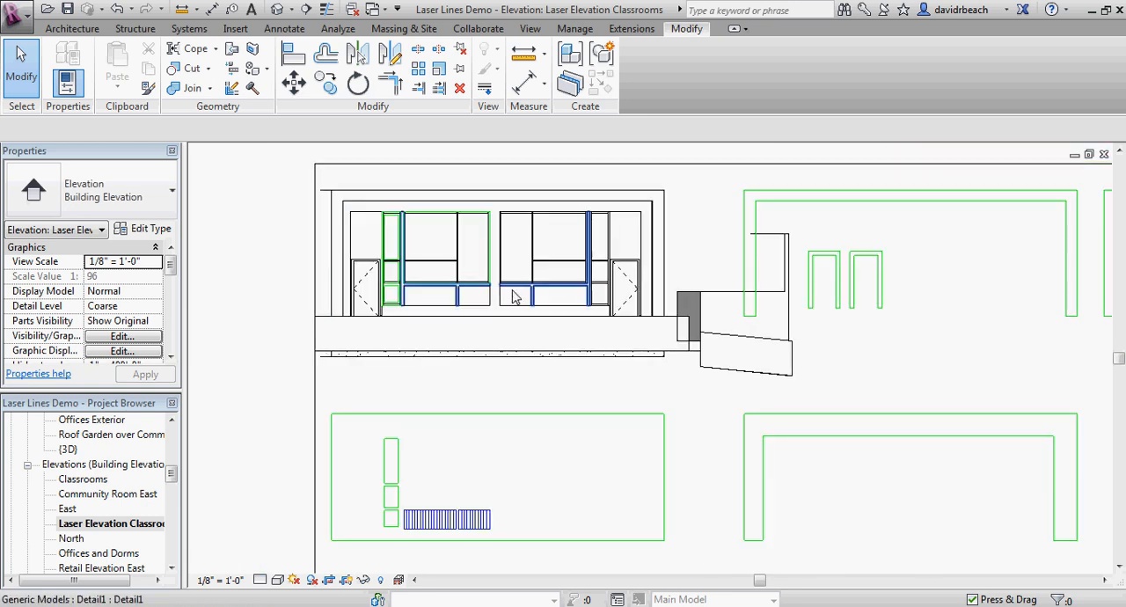
scroll(423, 318, down, 1)
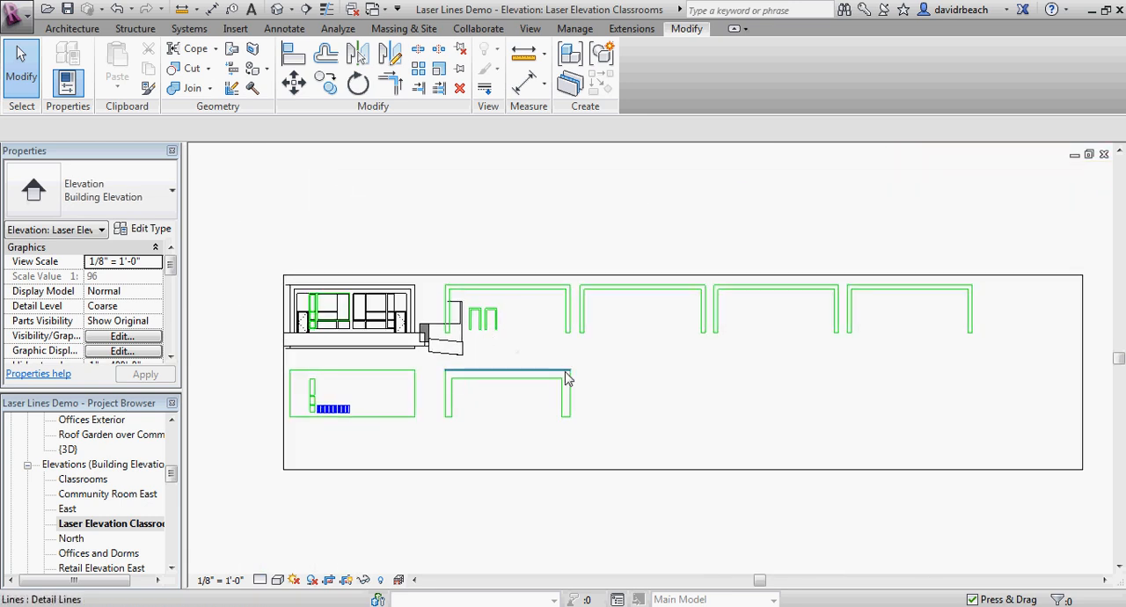
scroll(598, 381, down, 1)
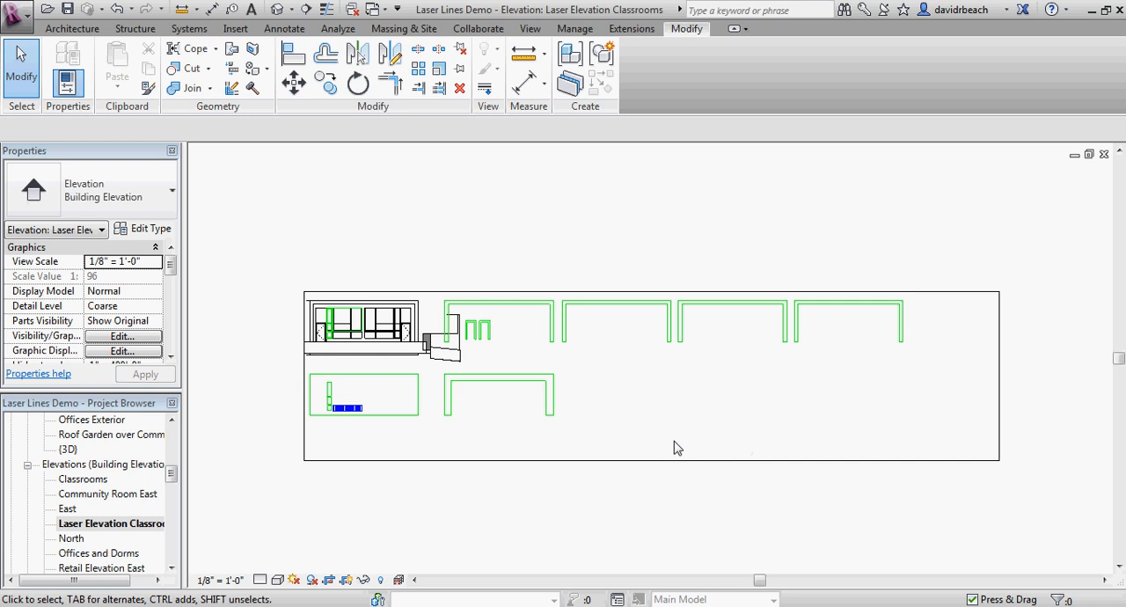
scroll(652, 433, up, 2)
scroll(791, 410, down, 1)
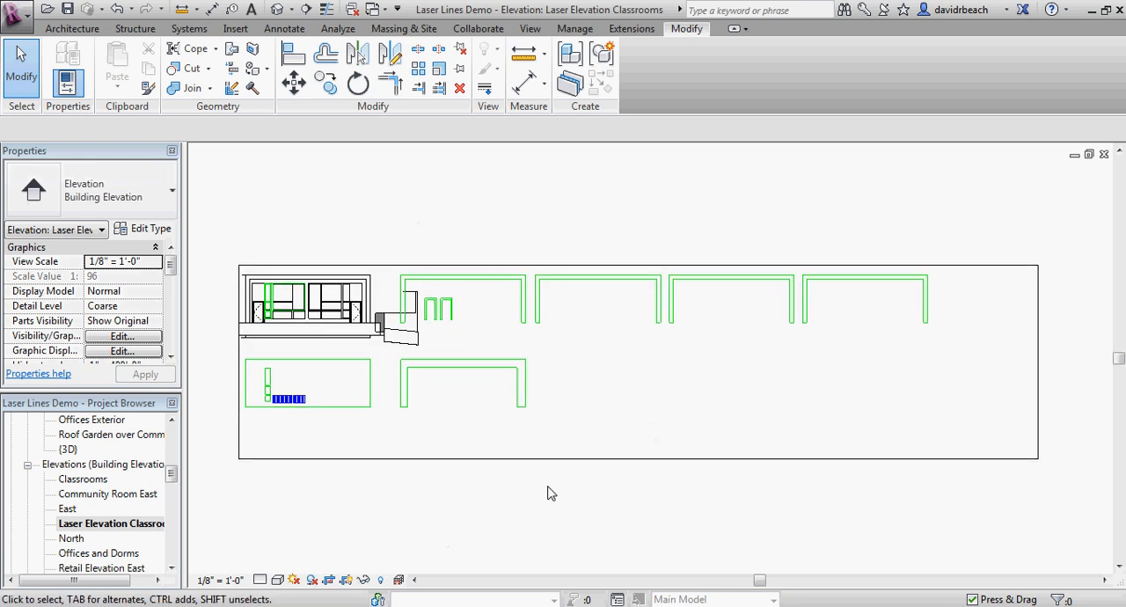
middle_drag(587, 471, 595, 471)
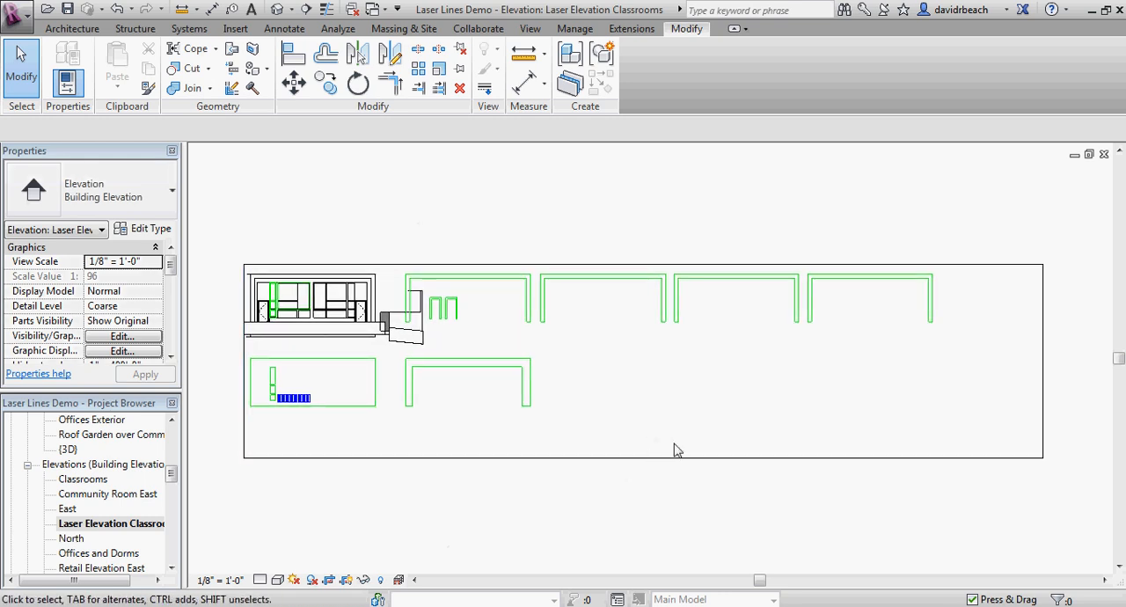